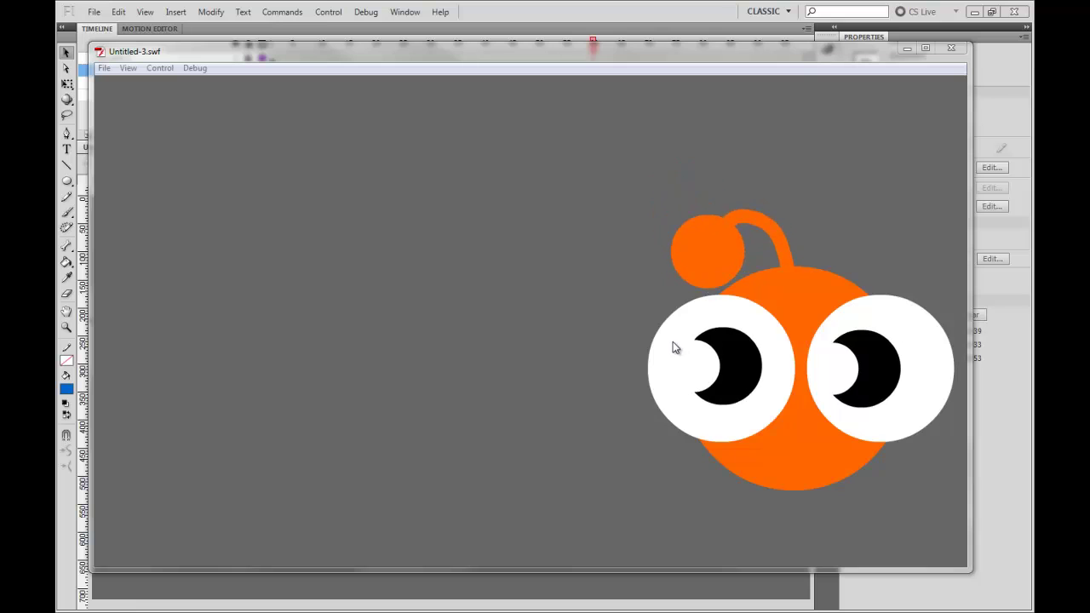
Close the movie preview and scrub the character animation's timeline to frame 73
left_click(952, 48)
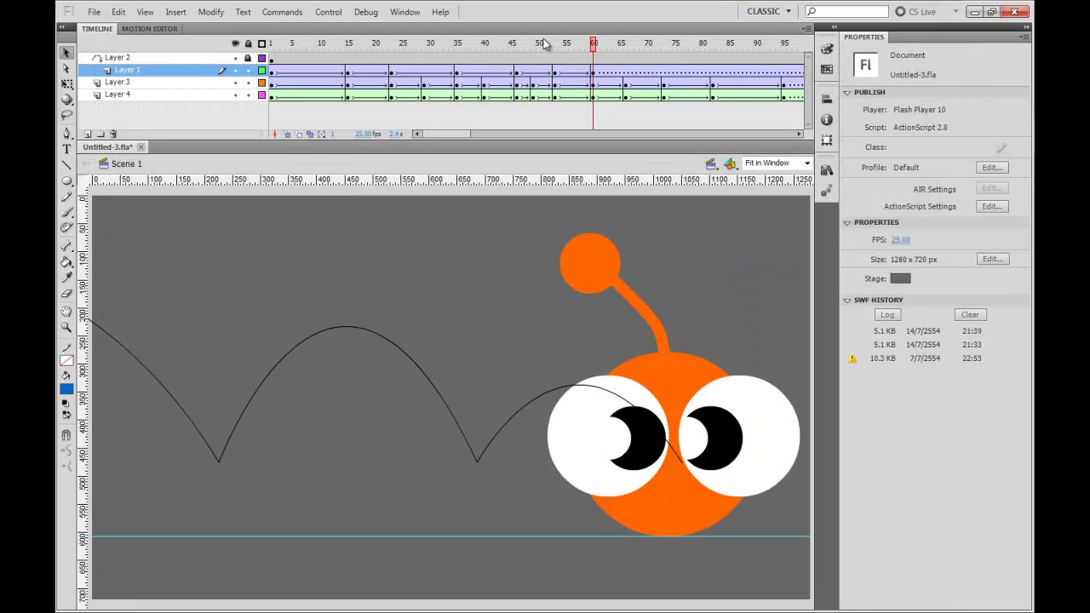
left_click_drag(546, 43, 666, 136)
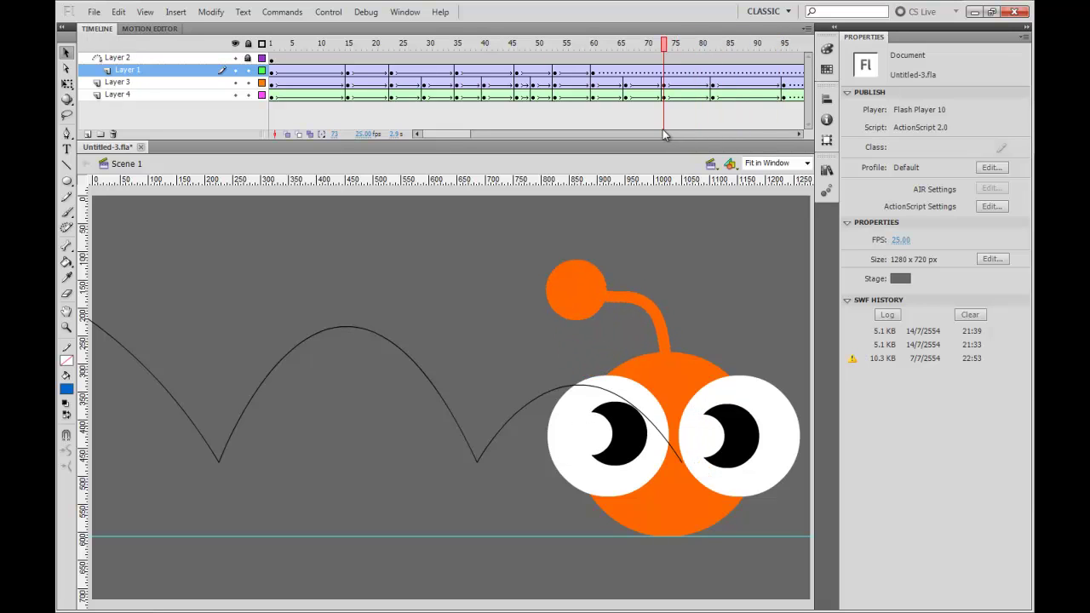
Create a new ActionScript 2.0 document
key("ctrl+n")
left_click(419, 245)
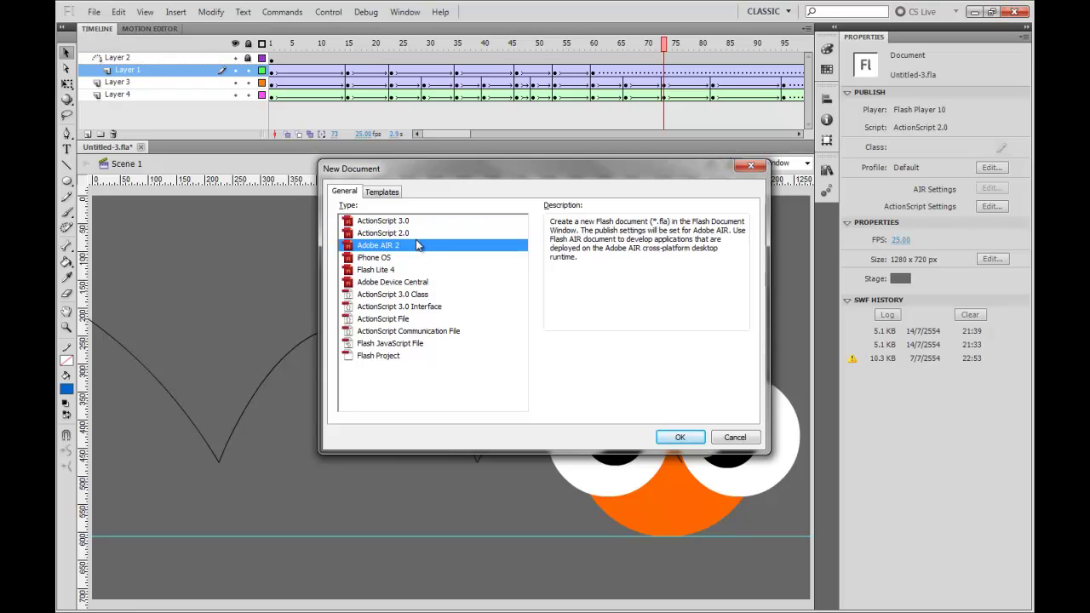
left_click(416, 235)
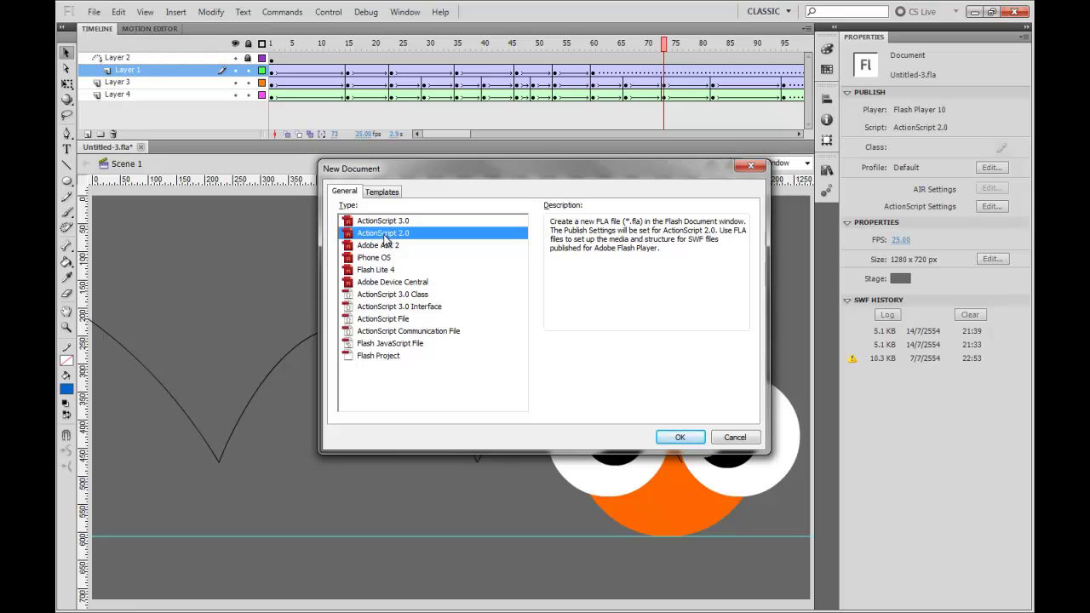
left_click(679, 437)
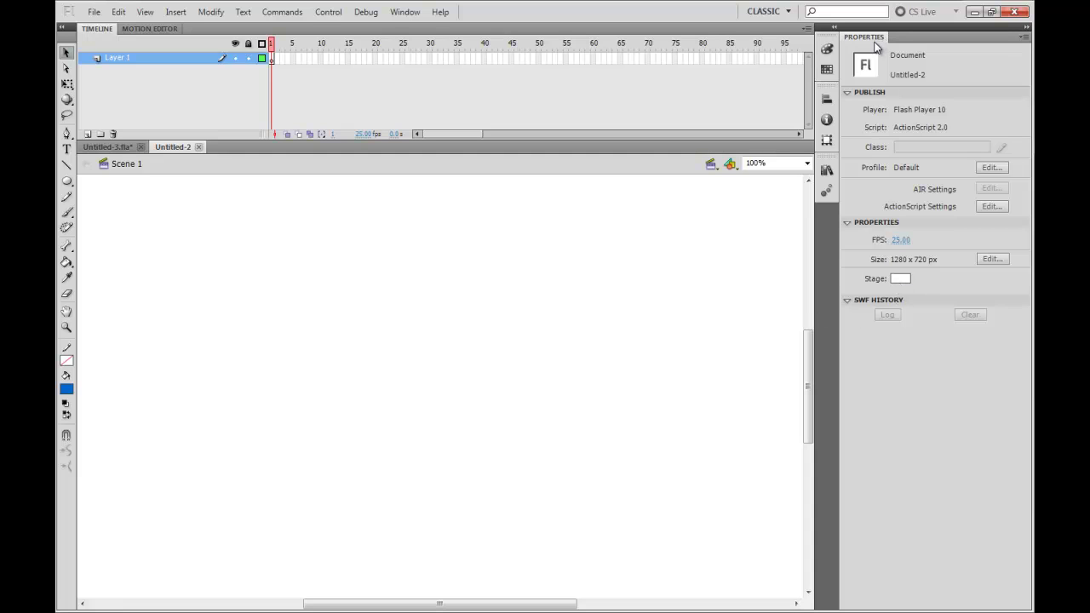
Set the stage colour to dark grey and fit the stage in the window
left_click(903, 279)
left_click(833, 322)
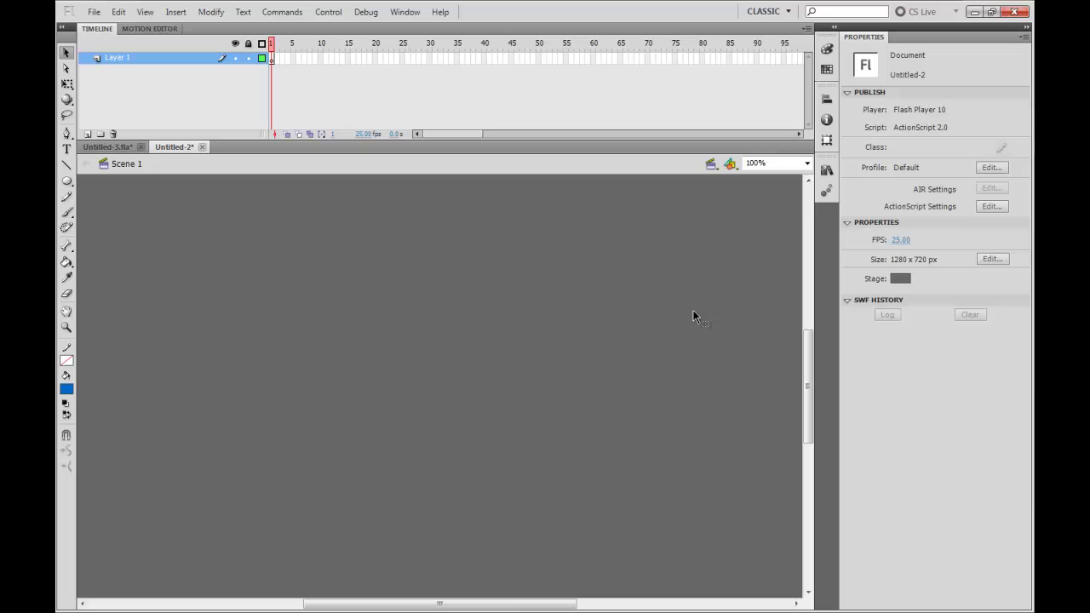
left_click(808, 164)
left_click(767, 175)
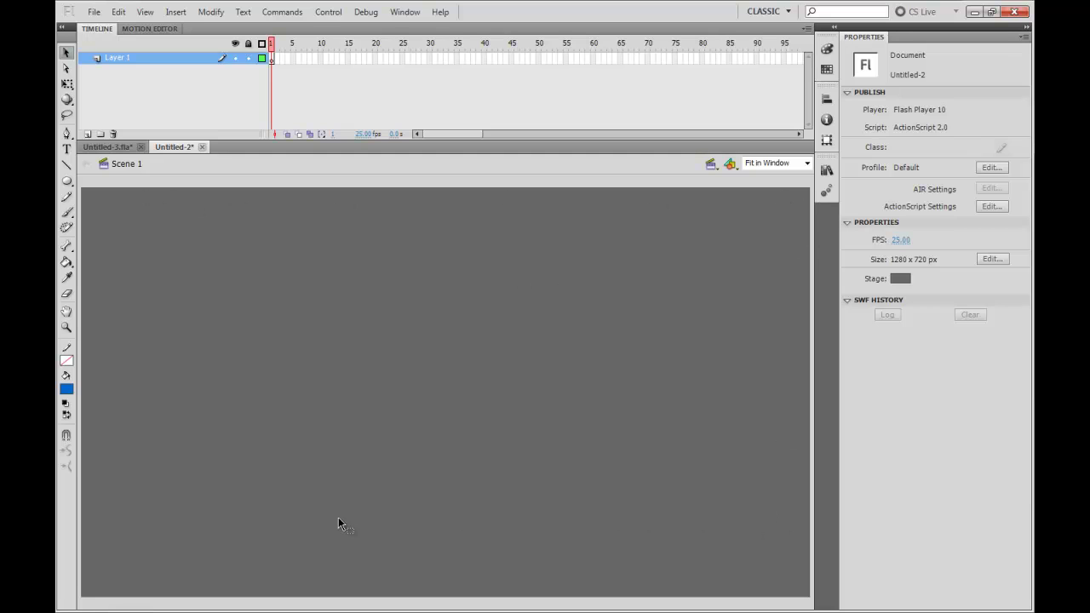
Draw a straight horizontal black ground line across nearly the full width of the lower stage with the Line tool
left_click(67, 163)
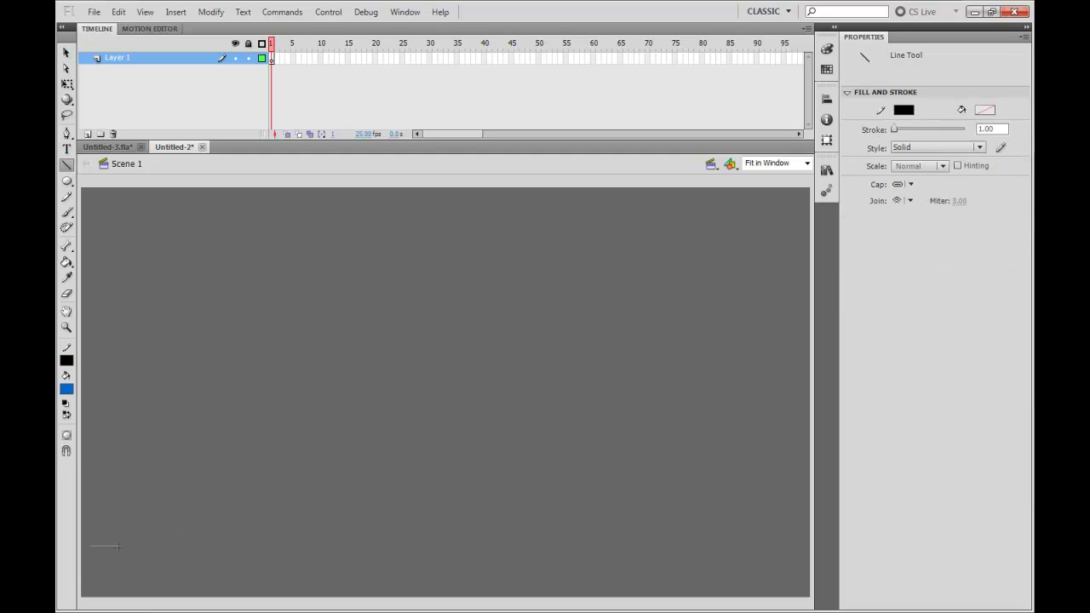
mouse_move(117, 547)
left_mouse_down()
mouse_move(807, 550)
mouse_move(796, 547)
left_mouse_up()
key("v")
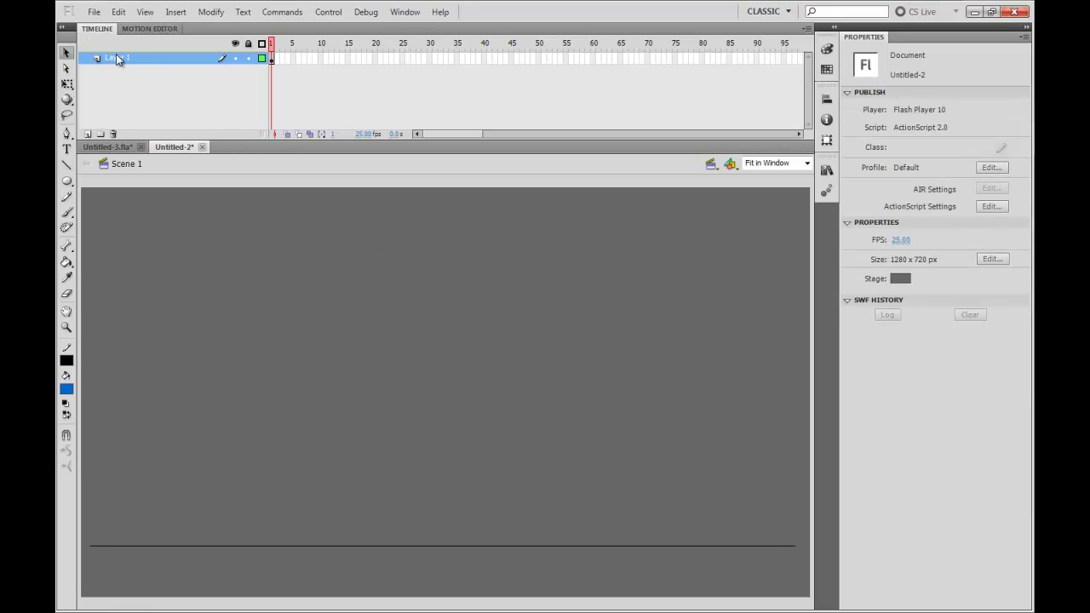
Rename the ground line's layer as พื้น and lock it
double_click(117, 58)
type("tlo")
key("Return")
left_click(248, 58)
Add a new layer above the ground layer and name it ตัวละคร
left_click(87, 133)
double_click(132, 59)
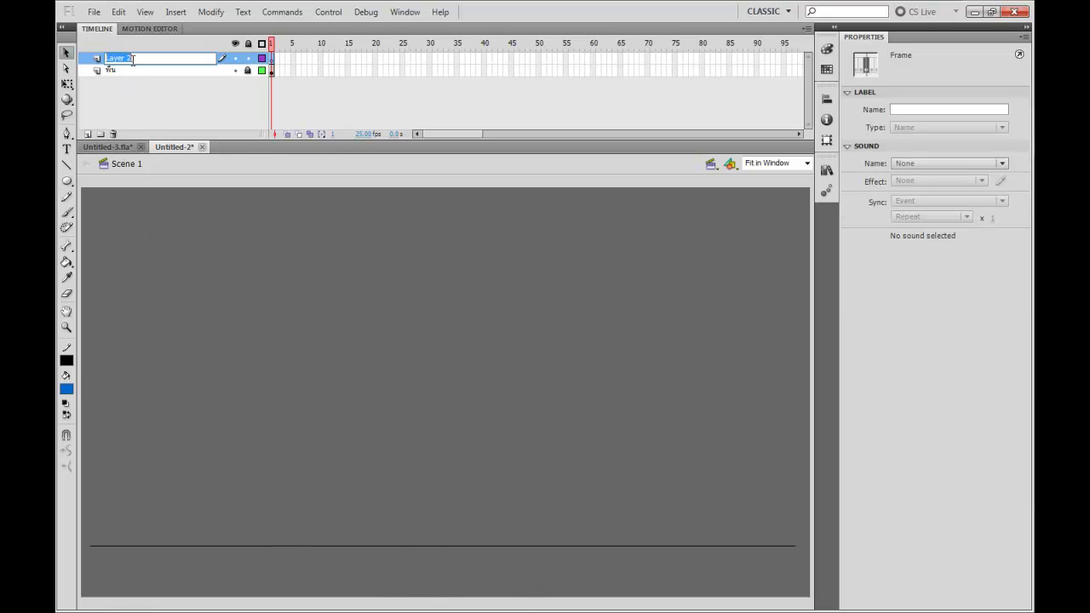
type("ละคร")
key("Return")
Draw a blue circle with a black outline, about 480 px wide, and place it on the ground line at about X 121, Y 149
left_click(66, 183)
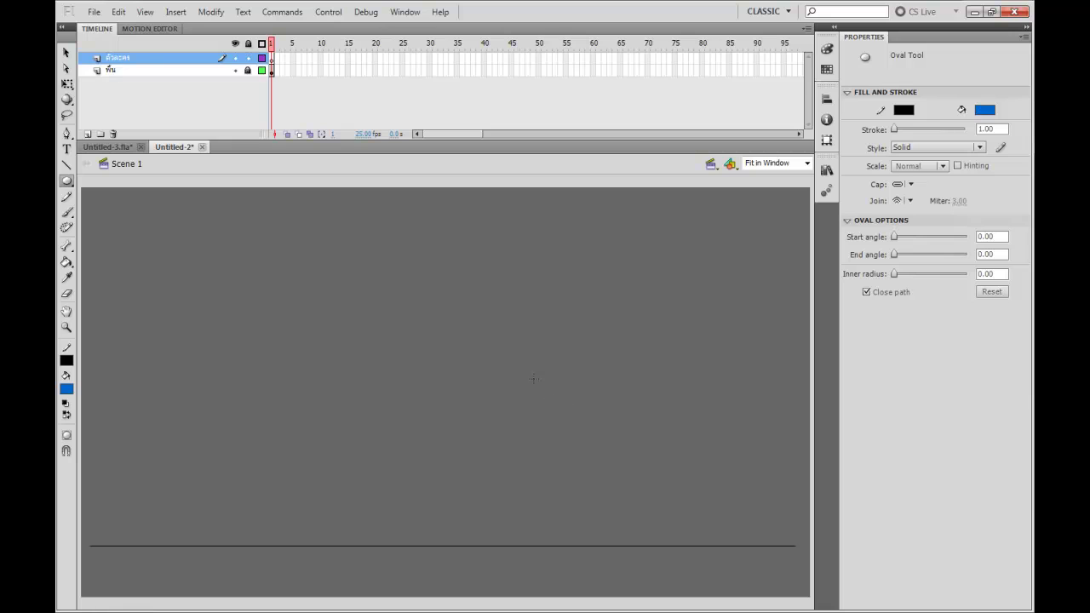
left_click_drag(205, 286, 463, 522)
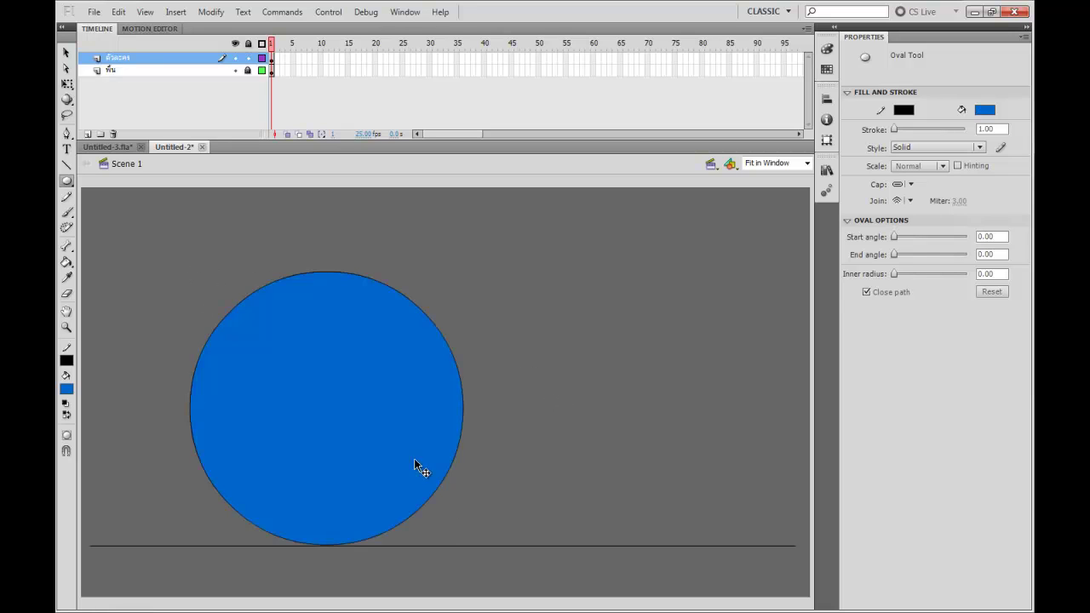
key("v")
double_click(370, 429)
left_click_drag(370, 429, 310, 430)
Try moving only the circle's blue fill away from its outline, then undo the move
left_click(543, 391)
double_click(362, 354)
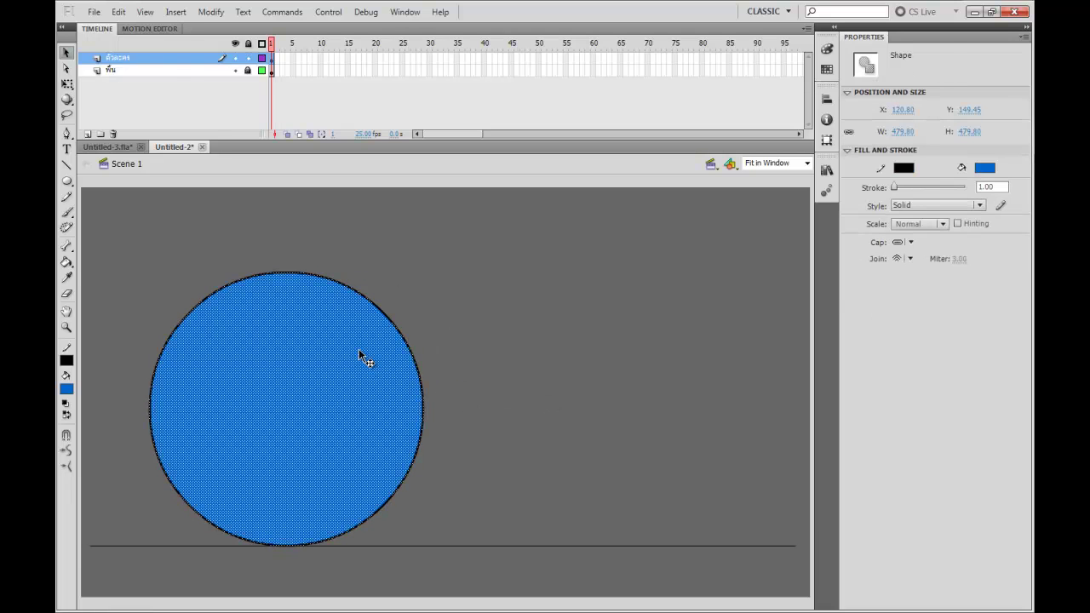
left_click(479, 327)
left_click(316, 352)
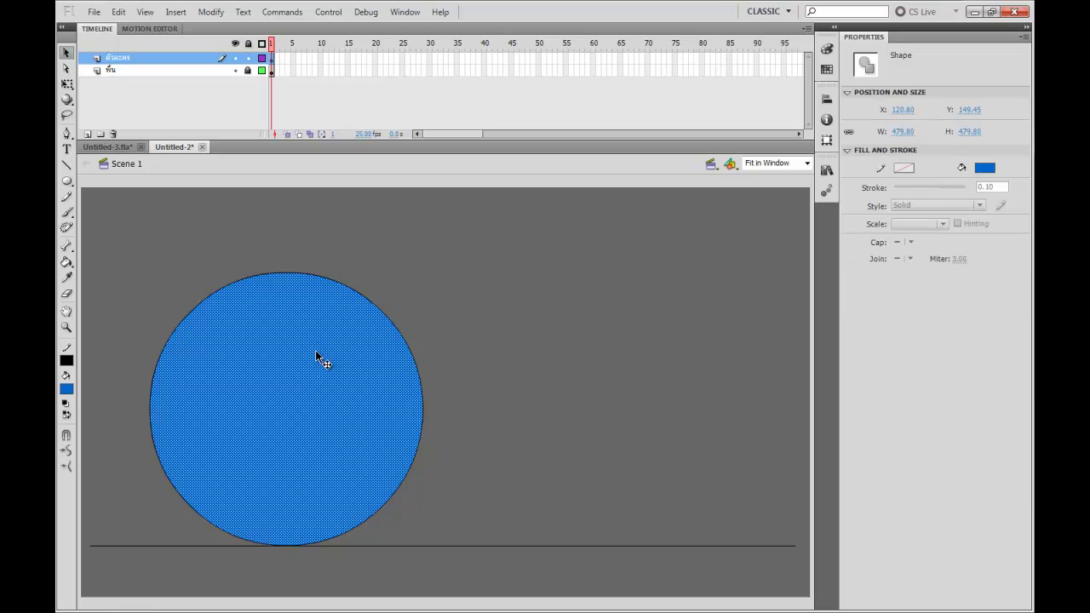
left_click(576, 357)
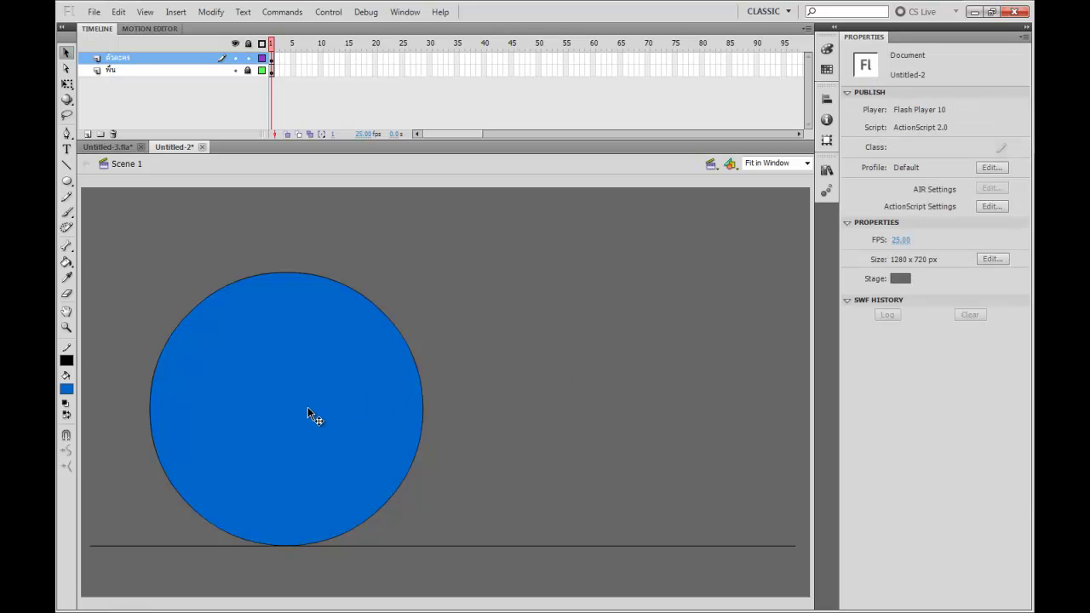
left_click_drag(260, 414, 189, 419)
left_click(508, 430)
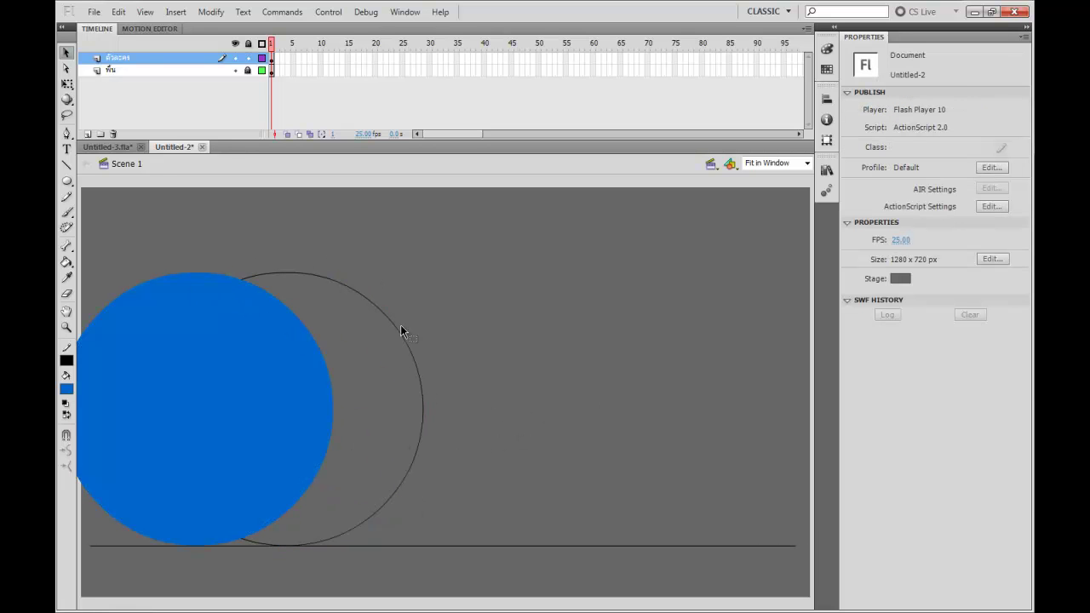
key("ctrl+z")
key("ctrl+z")
key("ctrl+z")
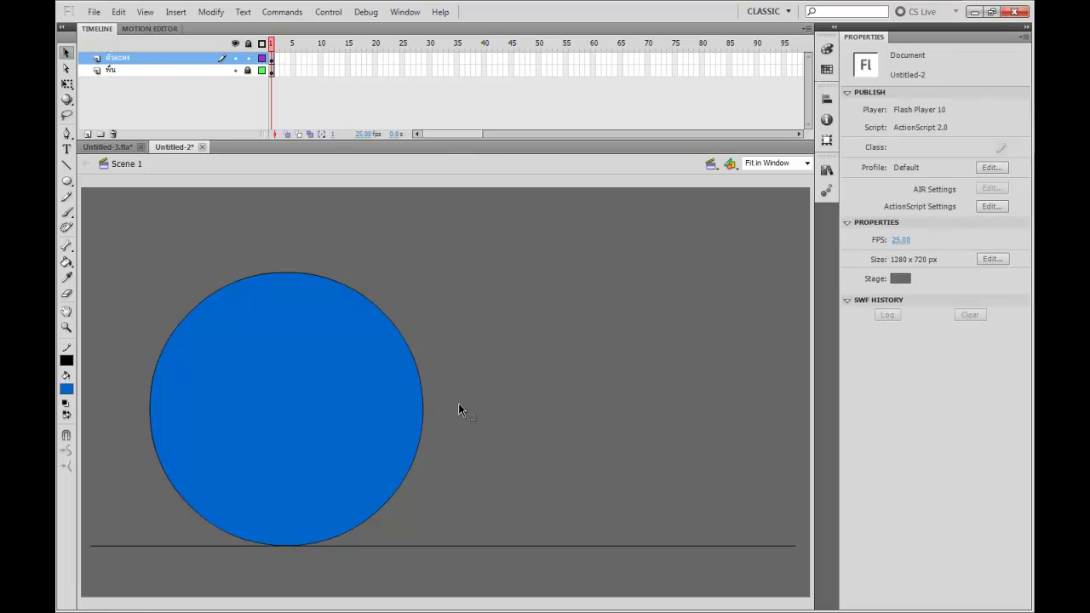
Duplicate the whole circle with its outline and place the copy beside the original on the ground line, at about X 693
double_click(322, 394)
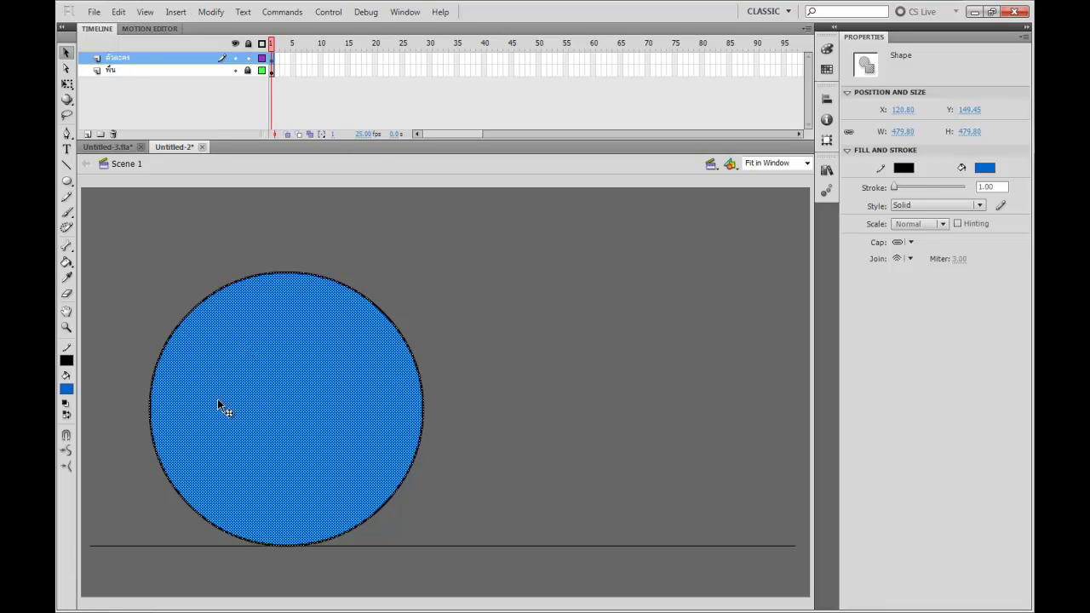
left_click_drag(218, 400, 543, 398)
left_click(464, 313)
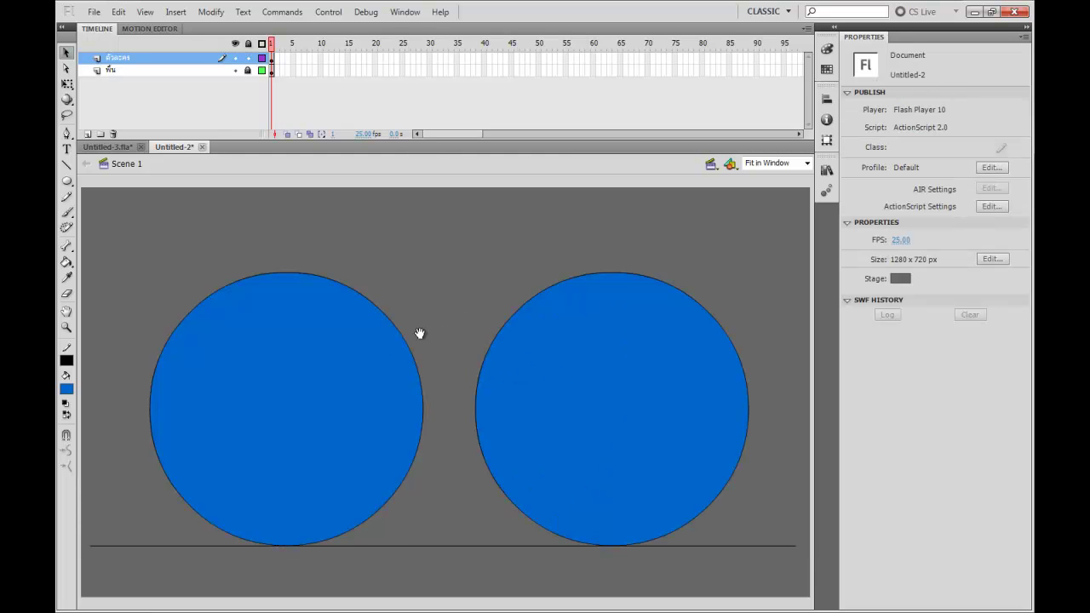
Change the original circle's fill to dark red
double_click(357, 343)
left_click(324, 227)
left_click(255, 324)
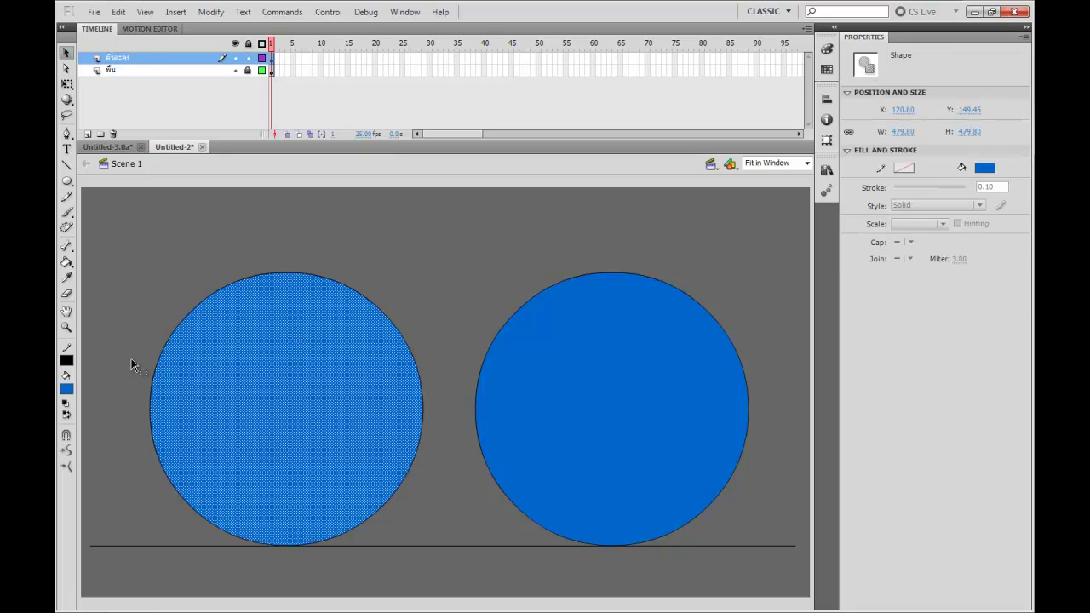
left_click(69, 389)
left_click(104, 476)
left_click(413, 336)
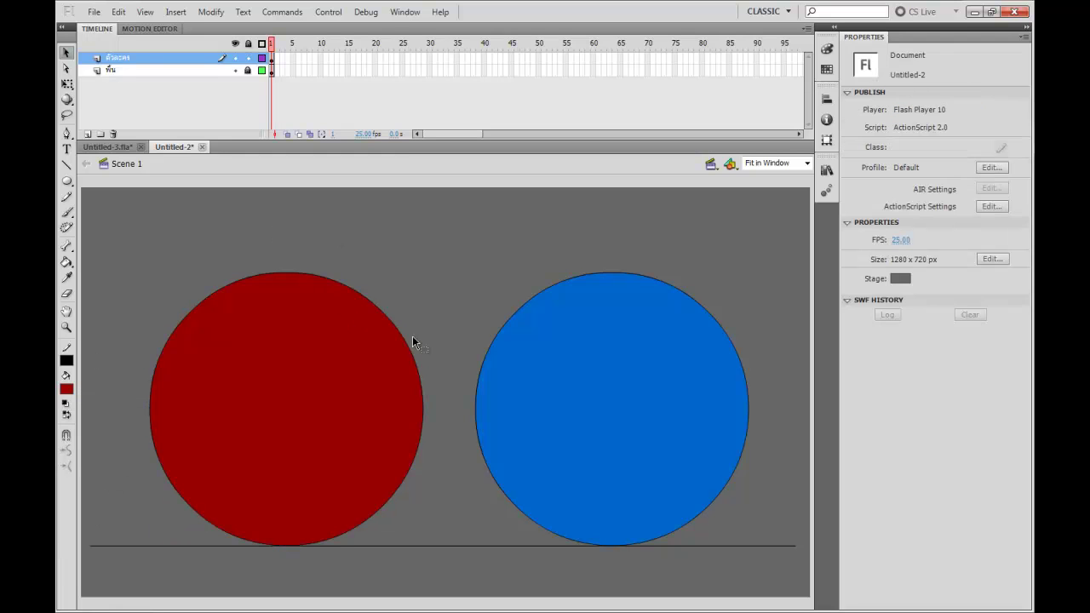
Convert the red circle and its outline to a Movie Clip symbol with the default name
double_click(312, 363)
key("F8")
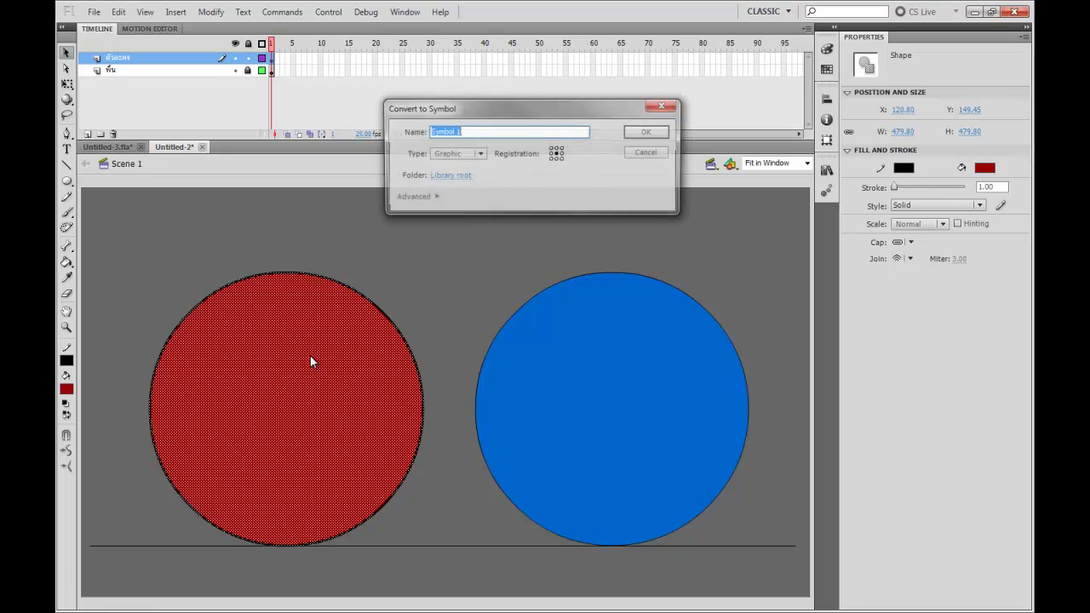
left_click(648, 153)
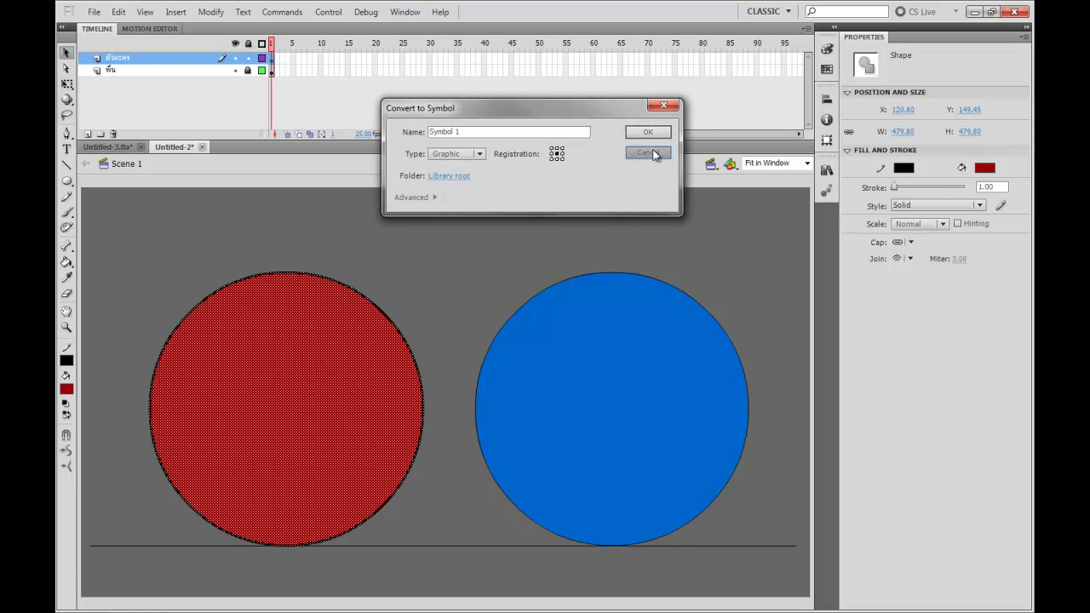
right_click(329, 301)
left_click(411, 603)
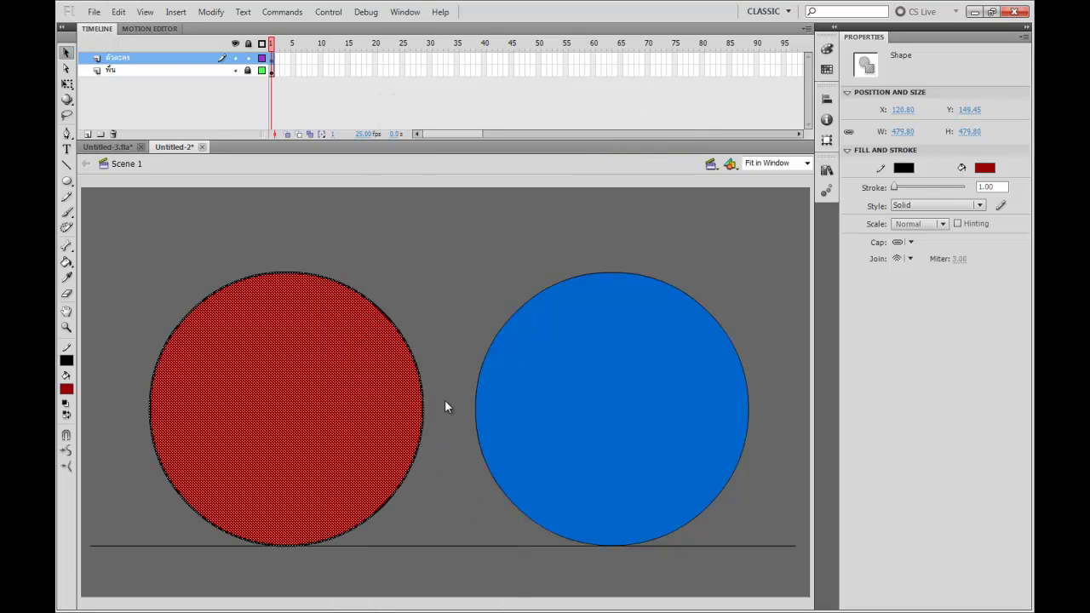
left_click(456, 153)
left_click(474, 169)
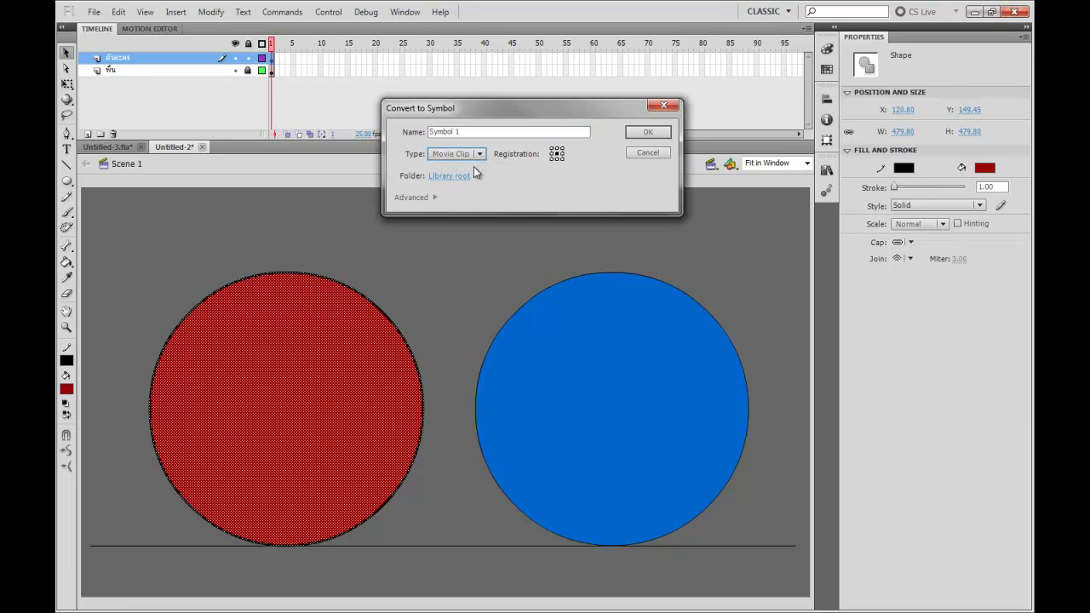
key("Return")
Convert the blue circle and its outline to a Graphic symbol with the default name
left_click(563, 364)
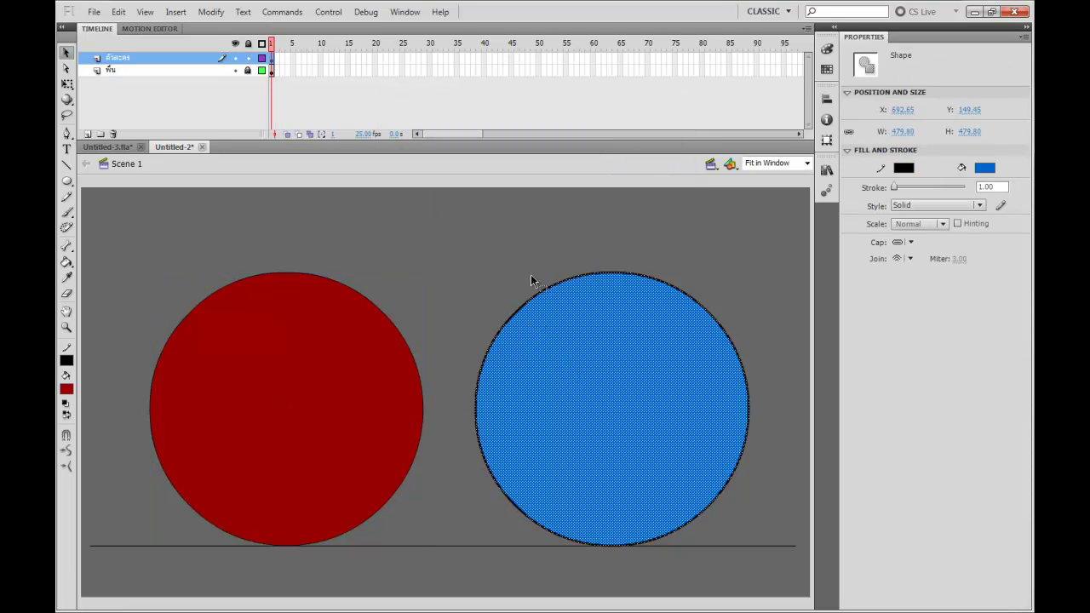
key("F8")
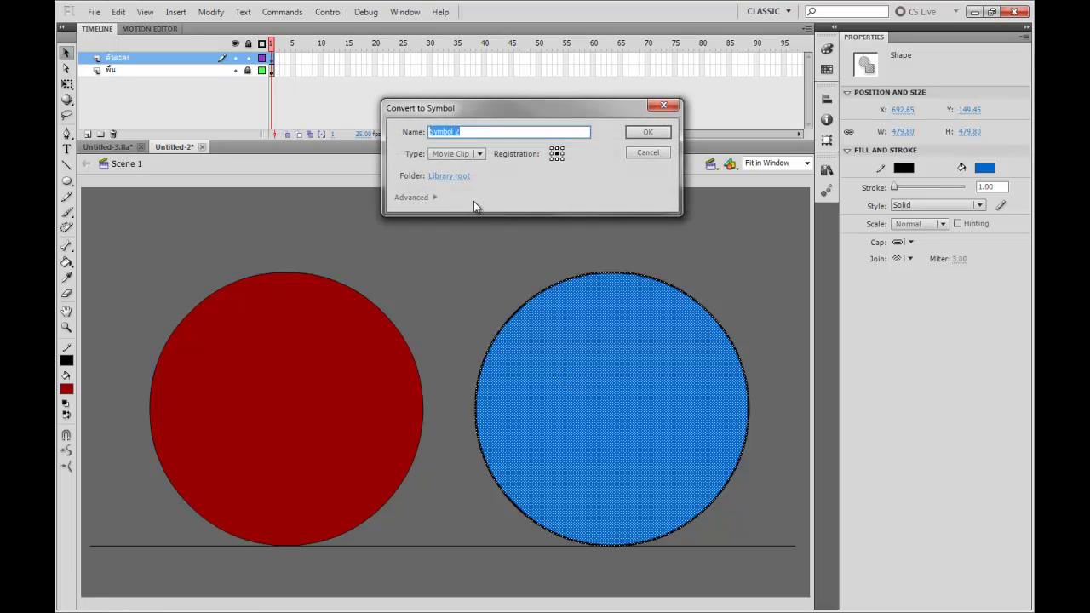
left_click(475, 158)
left_click(464, 196)
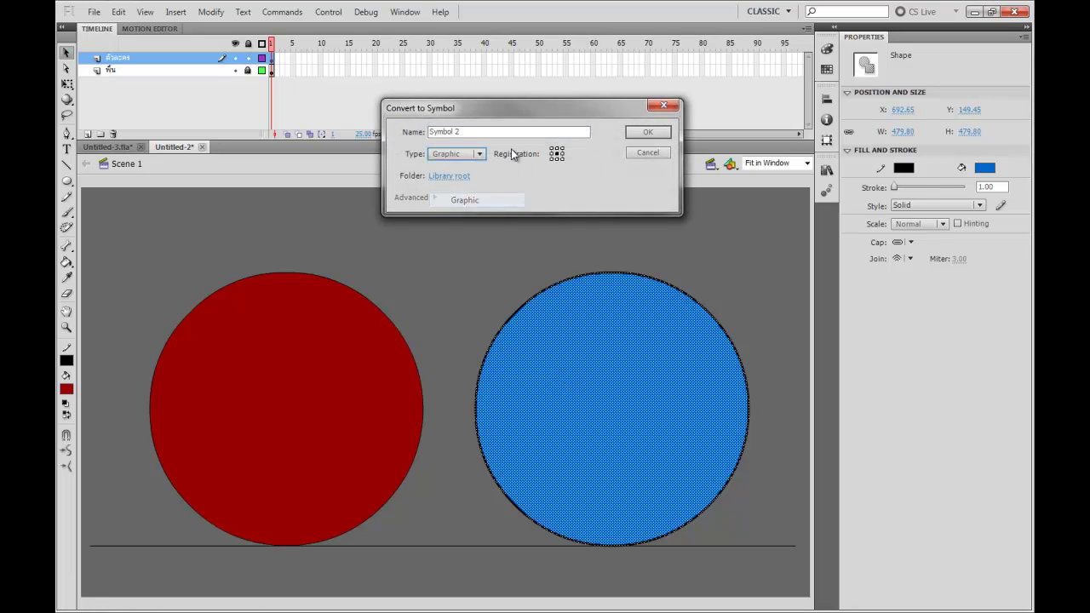
left_click(648, 132)
left_click(505, 220)
Open the red circle's symbol for editing in place and deselect its artwork
double_click(310, 403)
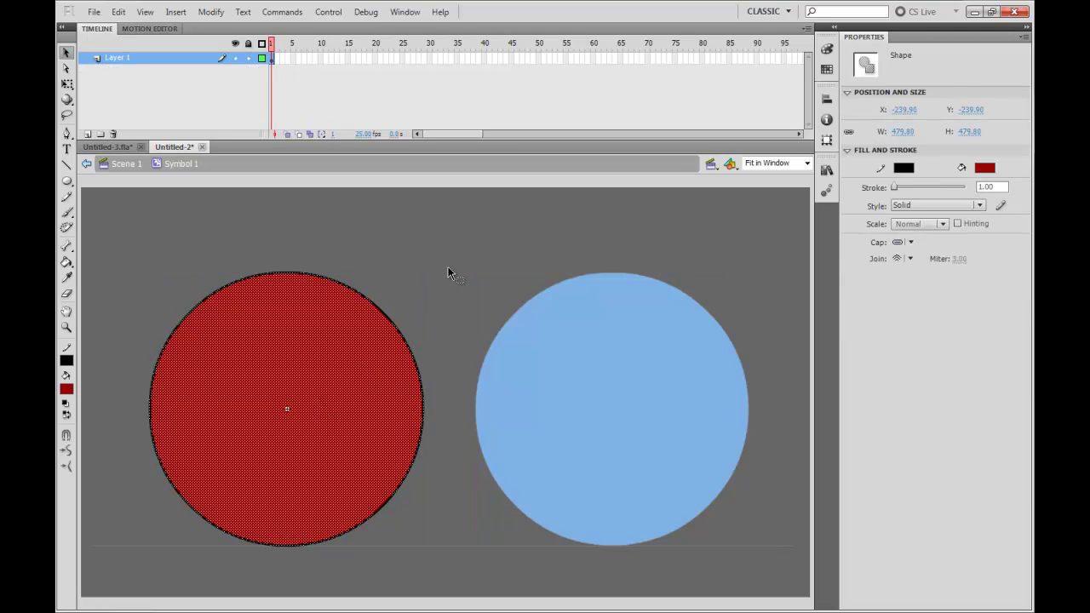
left_click(430, 269)
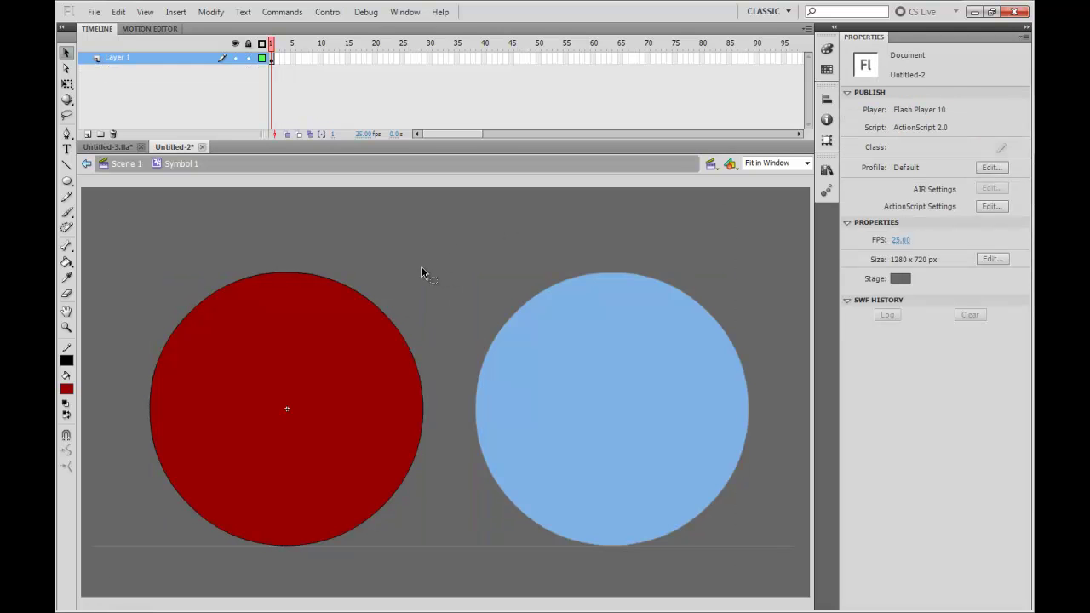
Try a shape tween from the red circle's first frame to a new keyframe at frame 60, then undo both
left_click(592, 59)
key("F6")
right_click(562, 59)
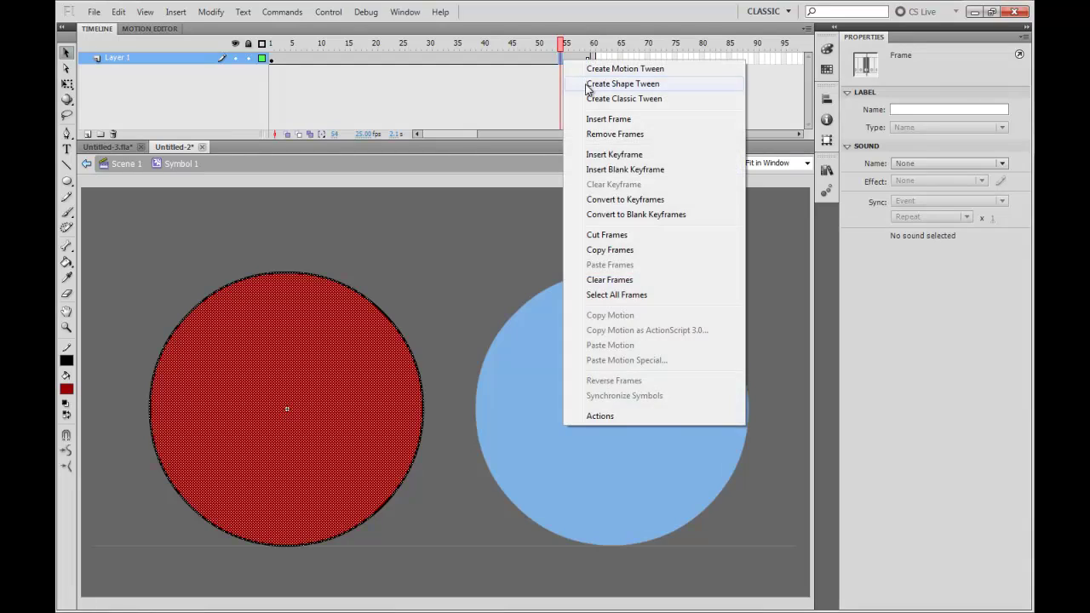
left_click(622, 84)
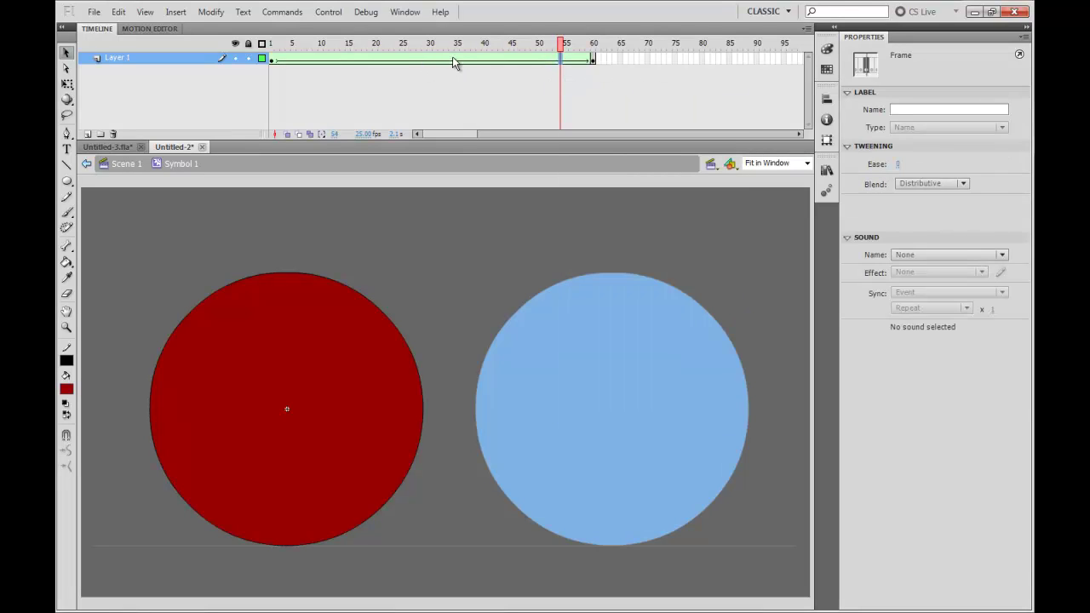
key("ctrl+z")
key("ctrl+z")
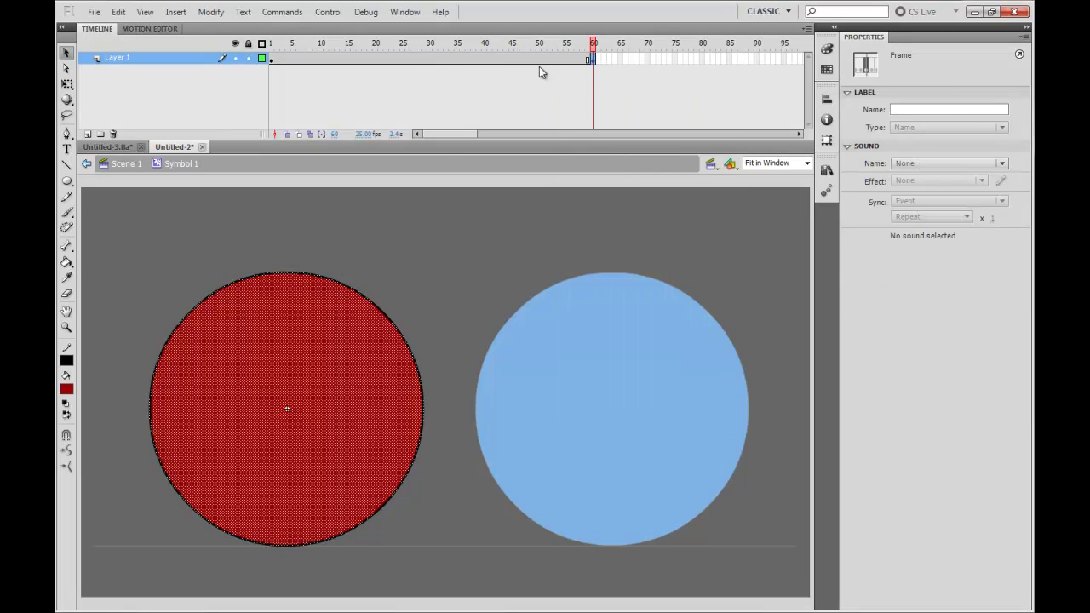
key("ctrl+z")
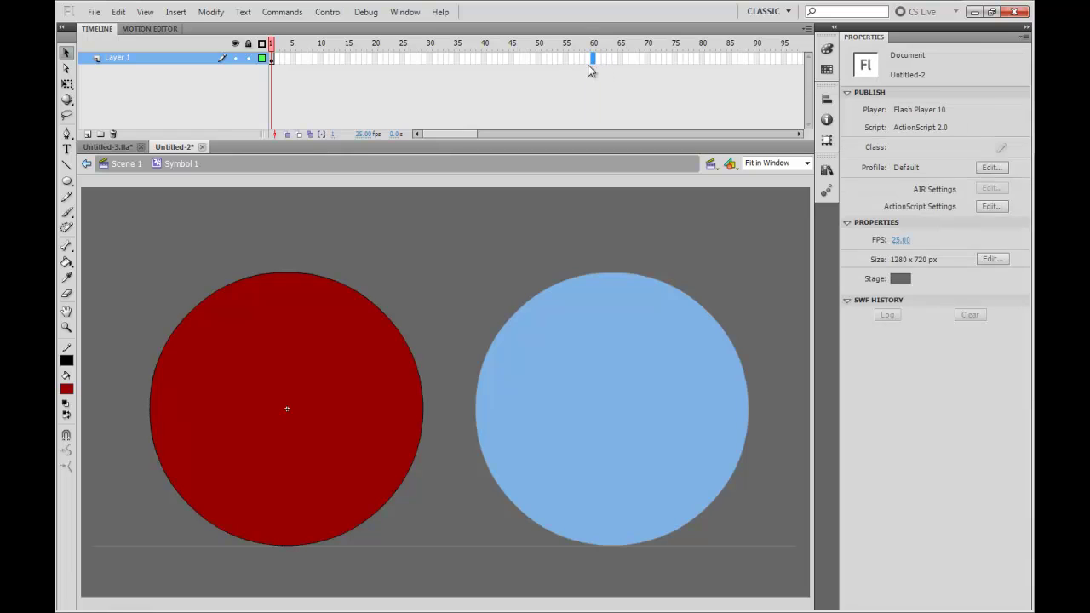
Insert a keyframe at frame 60 of the red circle's layer and create a shape tween between frames 1 and 60
right_click(592, 63)
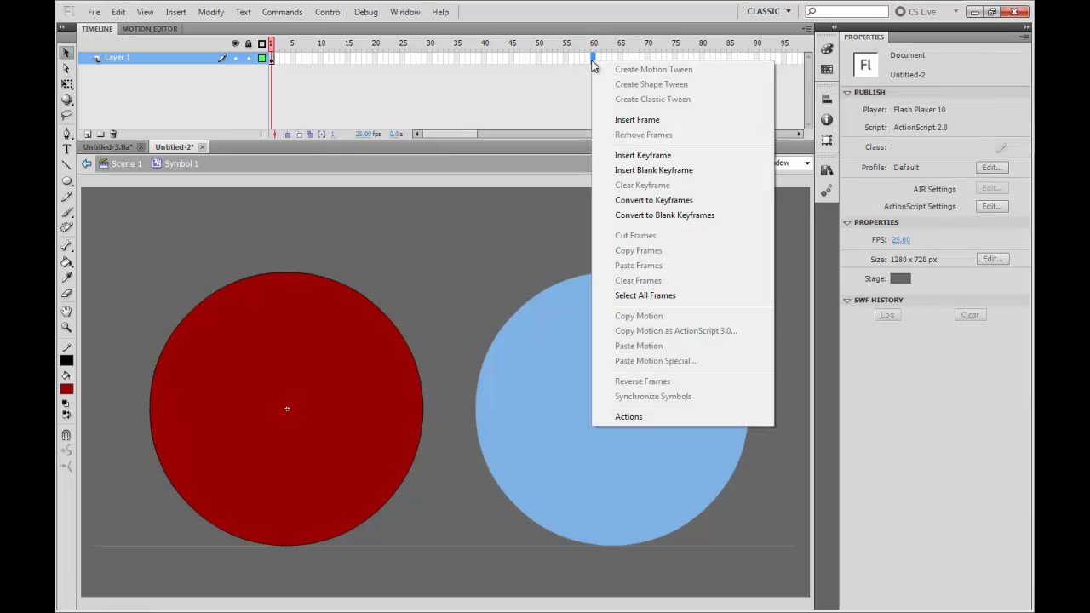
left_click(644, 159)
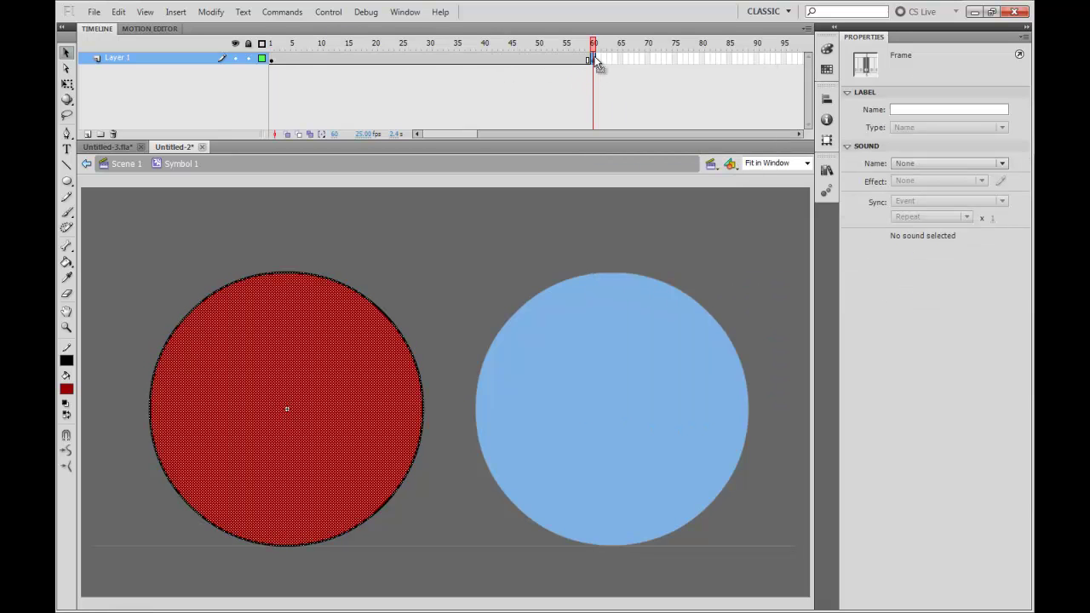
right_click(431, 59)
left_click(365, 58)
right_click(576, 59)
right_click(350, 60)
left_click(282, 61)
right_click(485, 58)
left_click(532, 81)
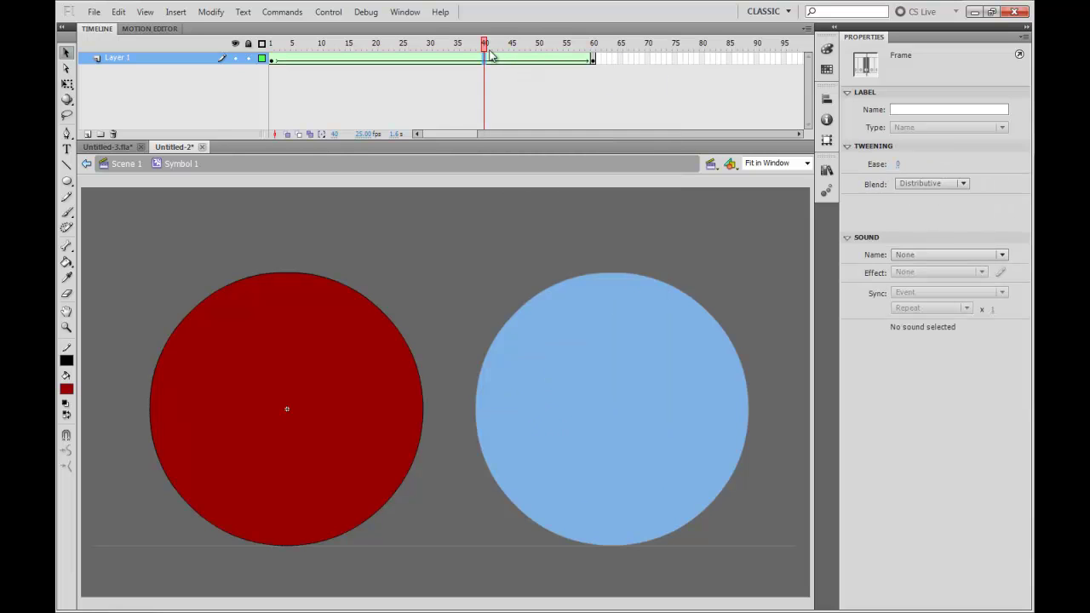
Add a keyframe at frame 30 and squash the red circle vertically about its centre to about 64 px high
left_click_drag(491, 56, 432, 65)
key("F6")
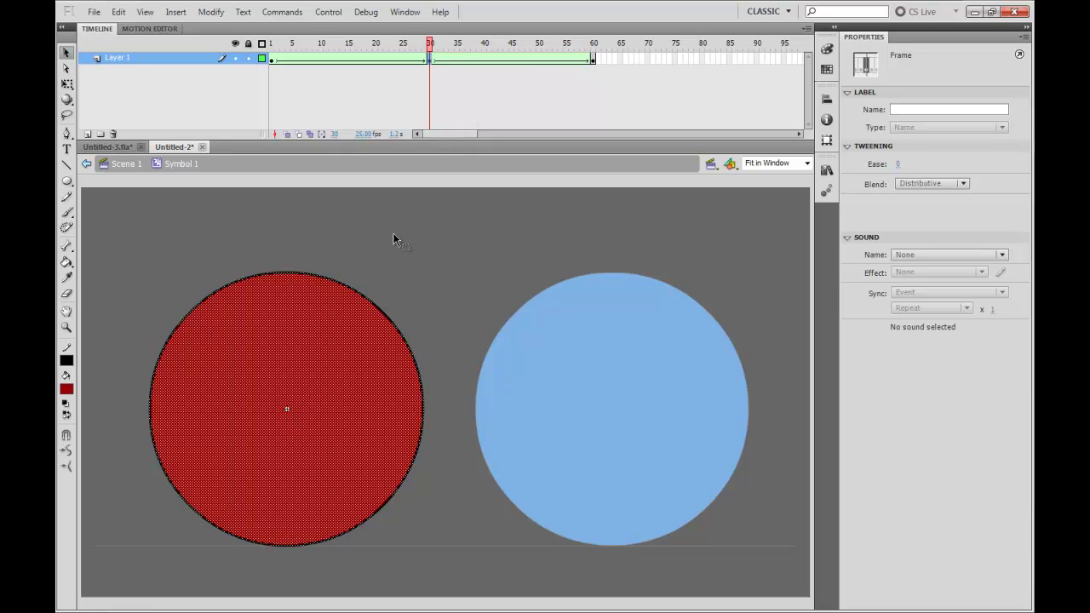
key("q")
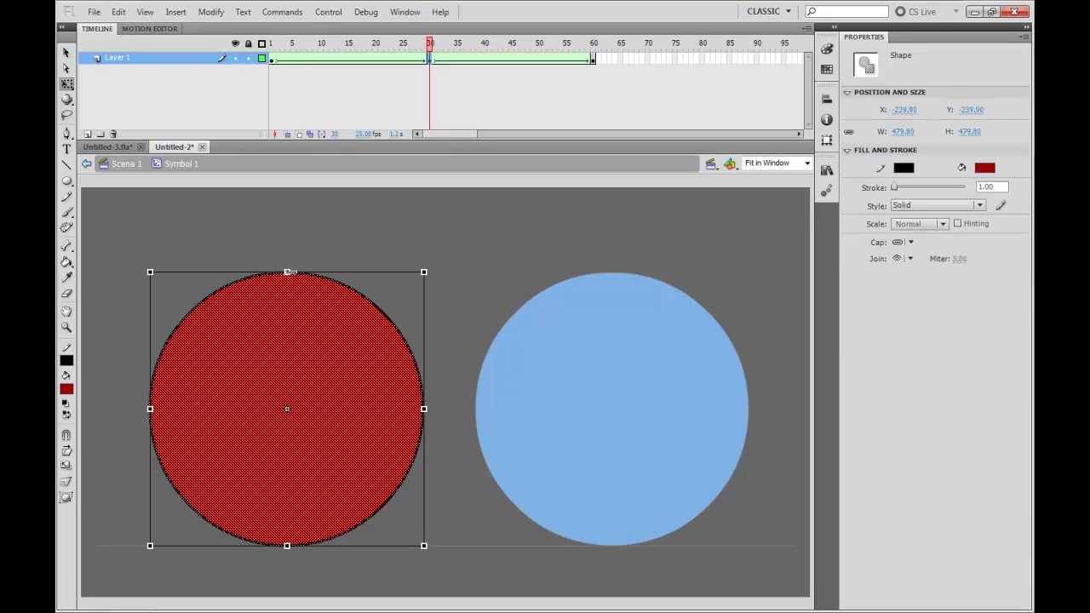
left_click_drag(288, 273, 287, 392)
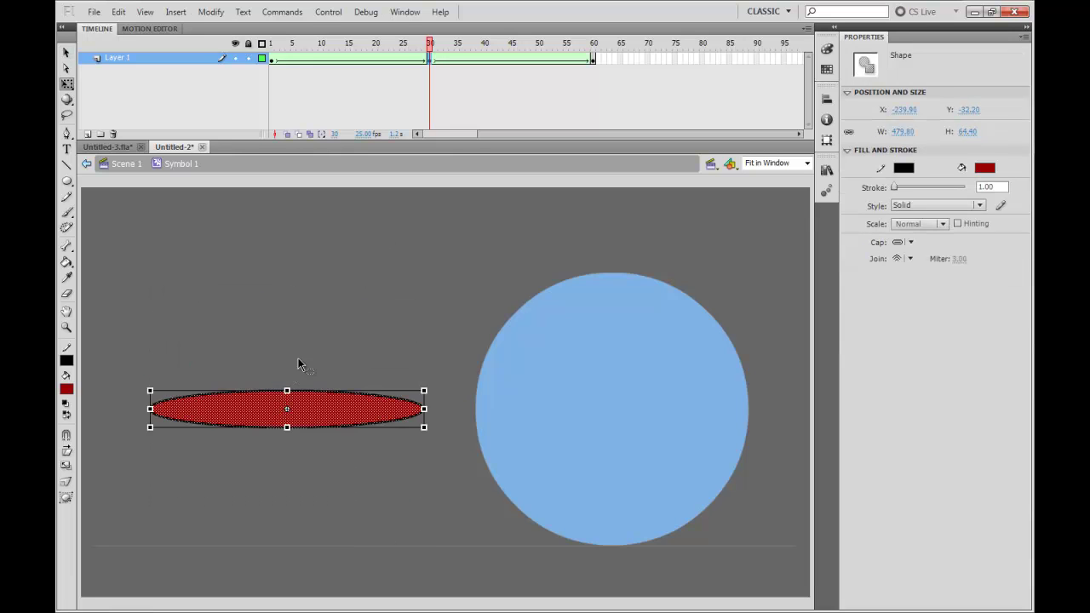
left_click(374, 173)
left_click_drag(428, 45, 191, 70)
Open the blue circle's symbol for editing in place and create a shape tween from frame 1 to a new keyframe at frame 60
double_click(560, 279)
left_click(569, 353)
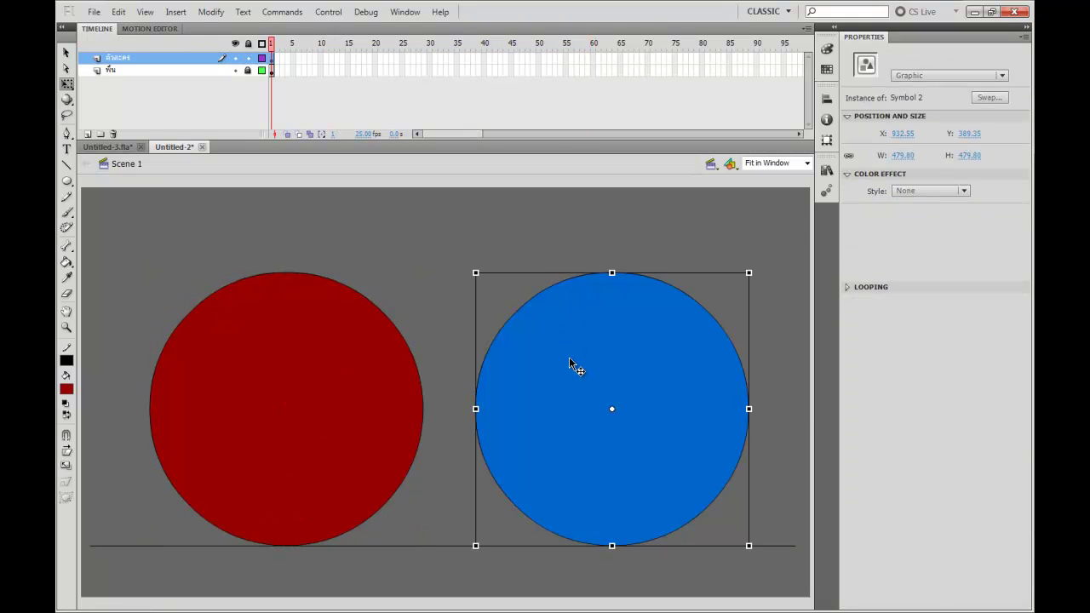
double_click(569, 357)
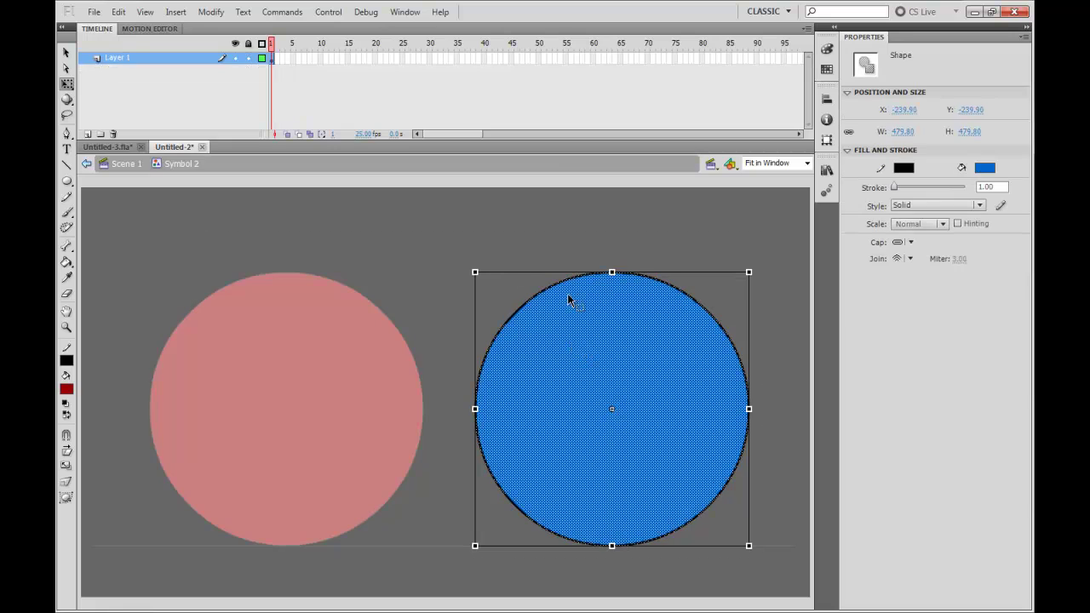
left_click(596, 60)
key("F6")
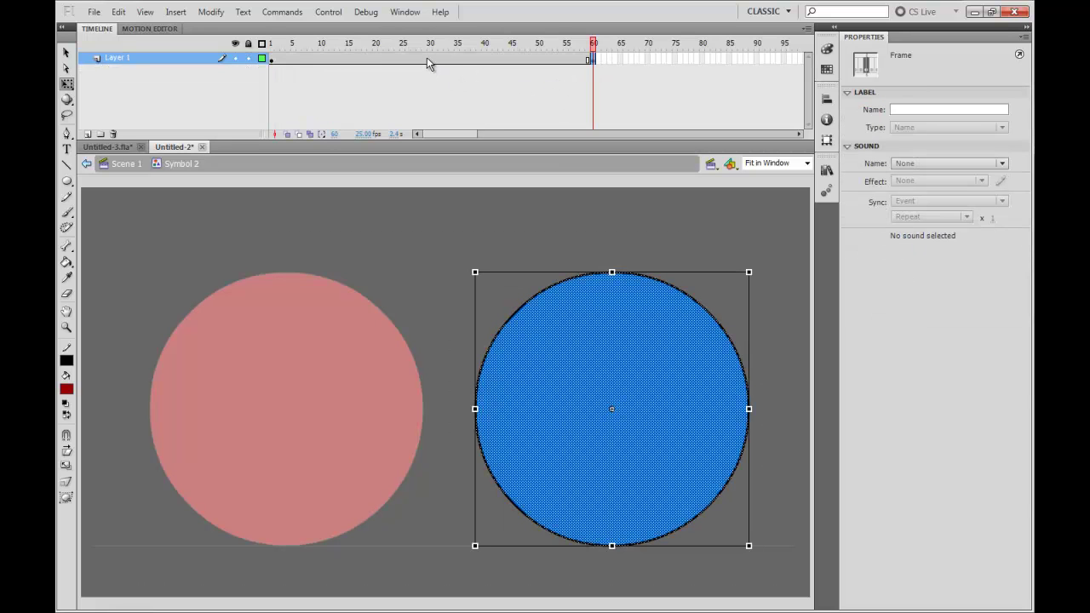
right_click(429, 61)
left_click(447, 81)
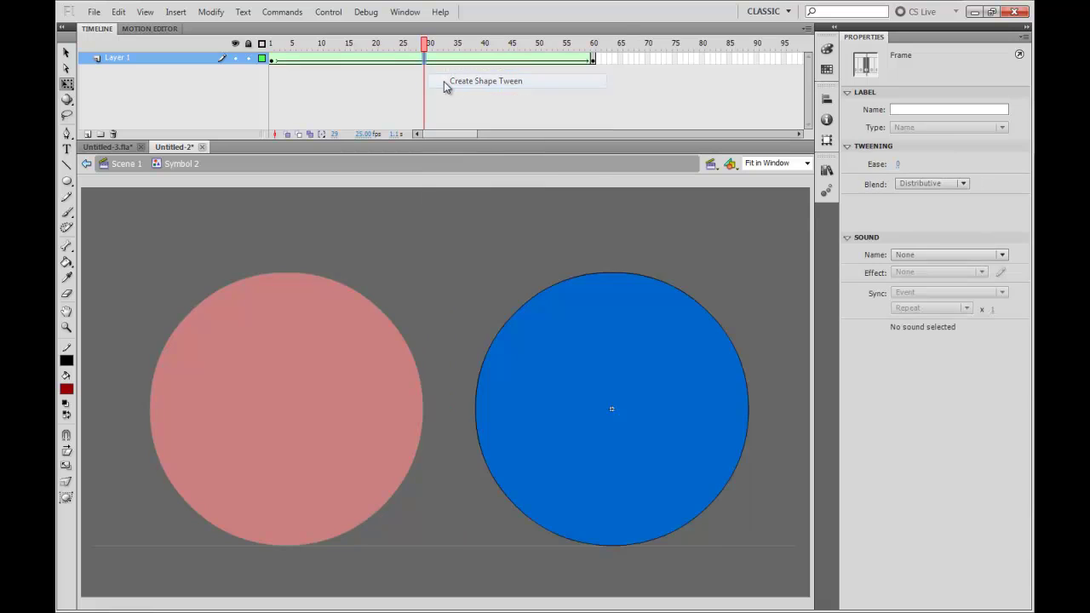
Add a keyframe at frame 30 and squeeze the blue circle horizontally about its centre to about a third of its width
left_click(430, 61)
left_click(706, 324)
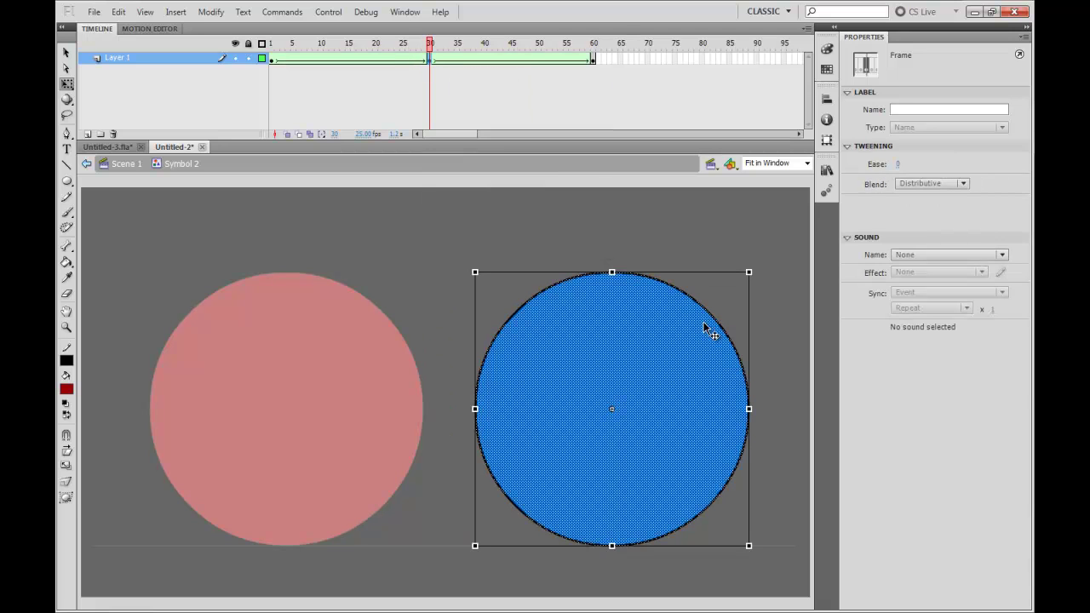
left_click_drag(750, 410, 656, 407)
left_click(757, 313)
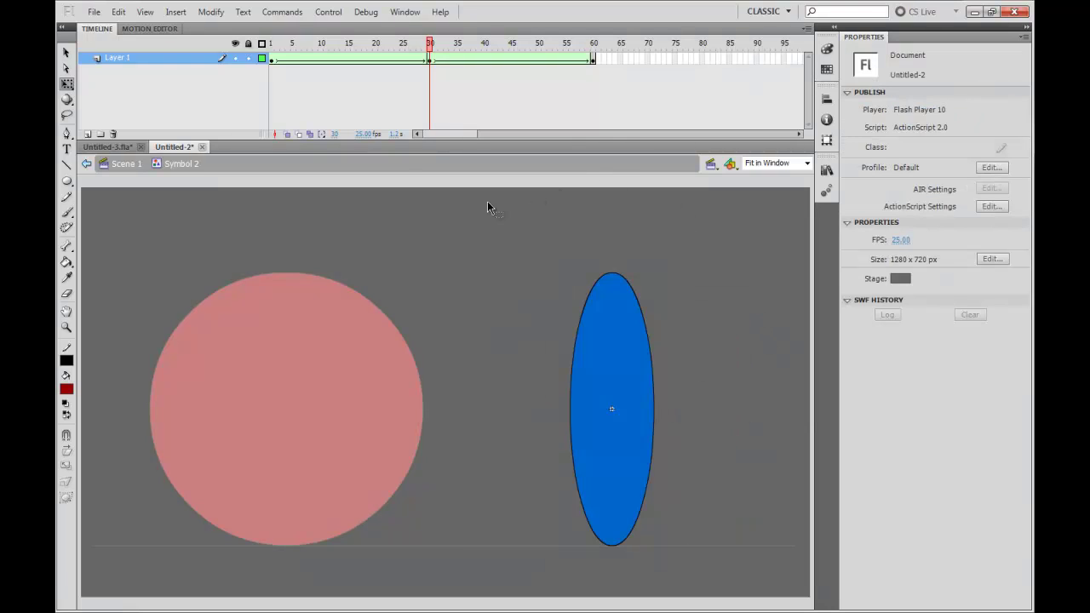
Return to Scene 1, test the movie to compare the two circles' animations, and close the preview
left_click(126, 164)
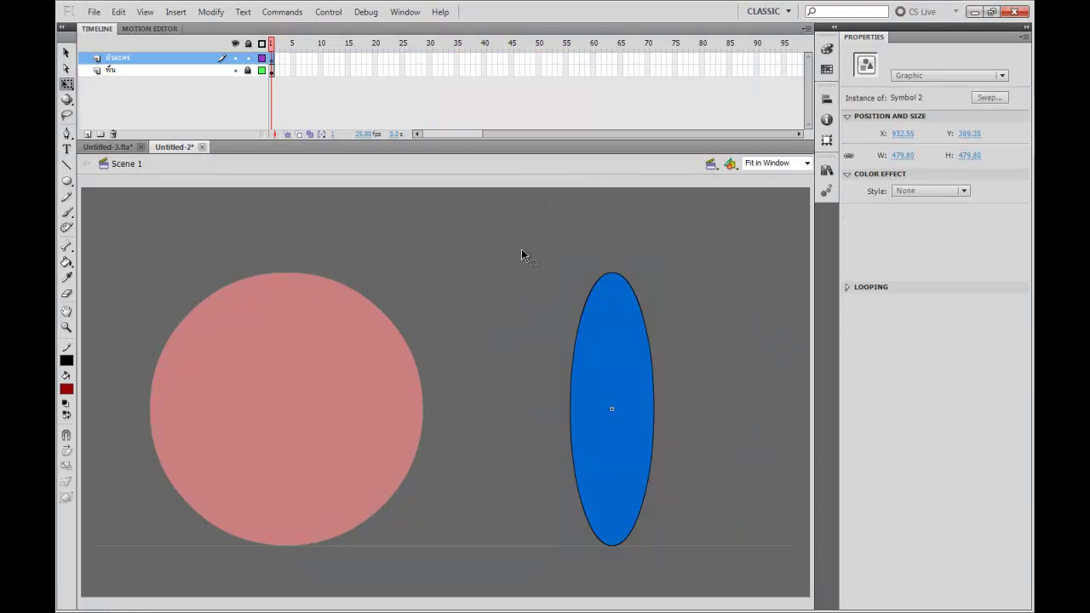
left_click(394, 177)
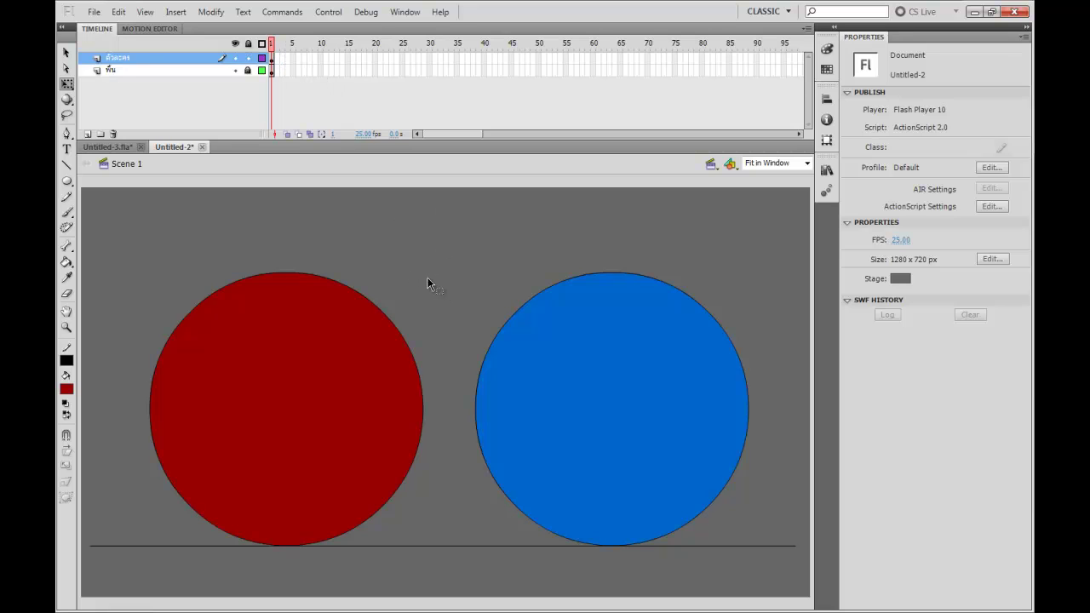
key("ctrl+Return")
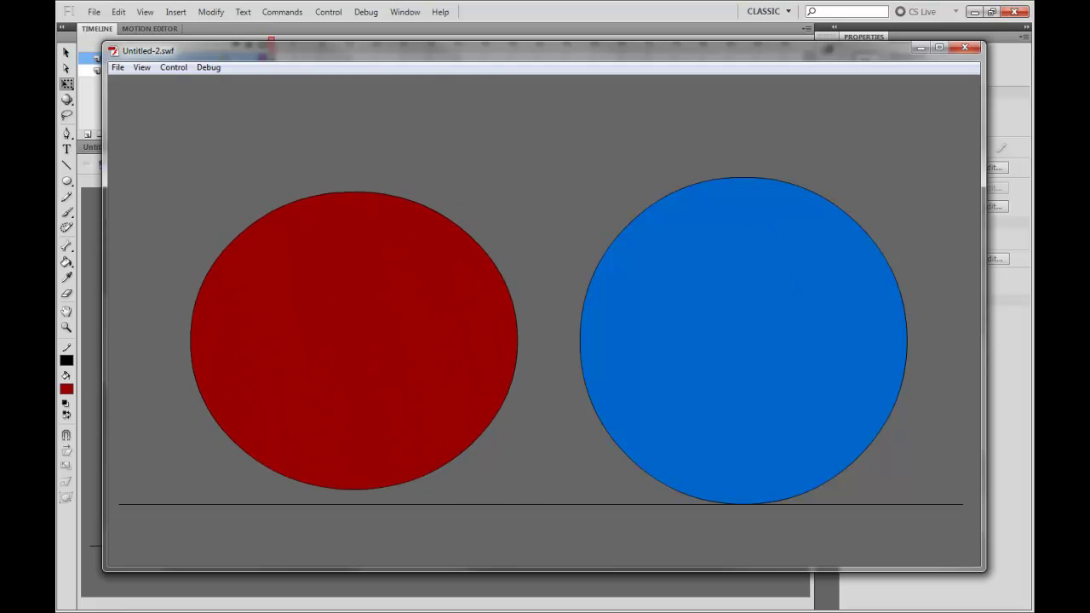
left_click(965, 47)
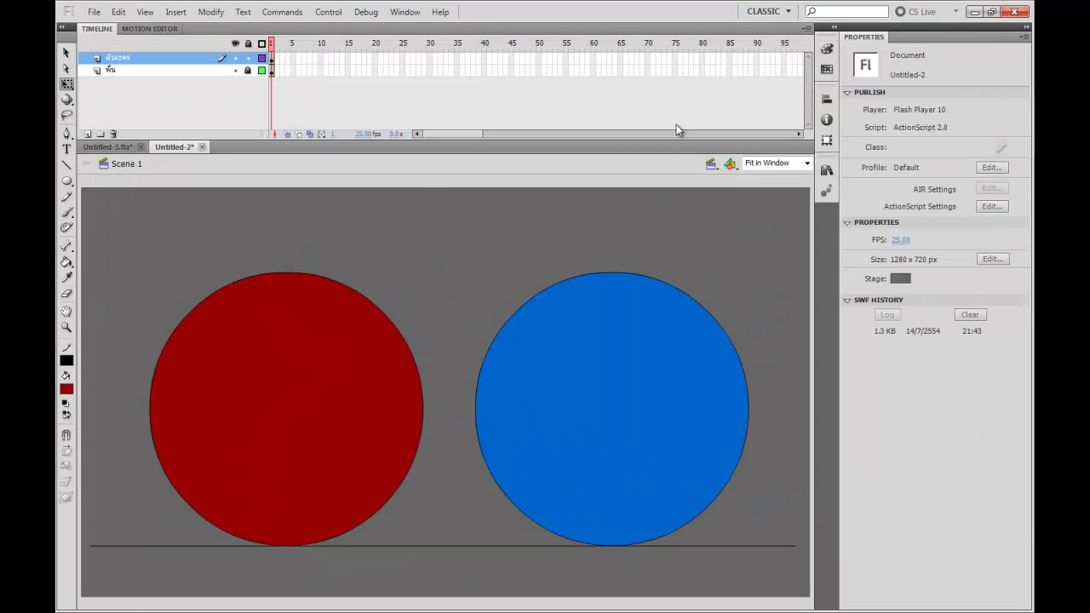
Extend both layers of the main timeline to frame 86 and play the animation from the start
left_click_drag(290, 60, 733, 137)
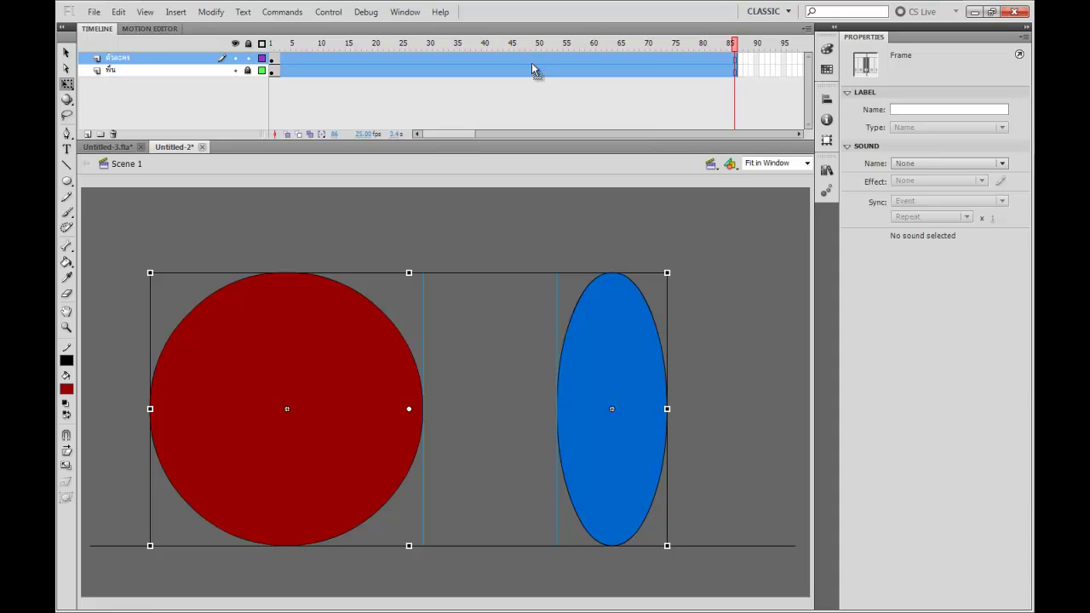
left_click_drag(445, 42, 282, 44)
key("Return")
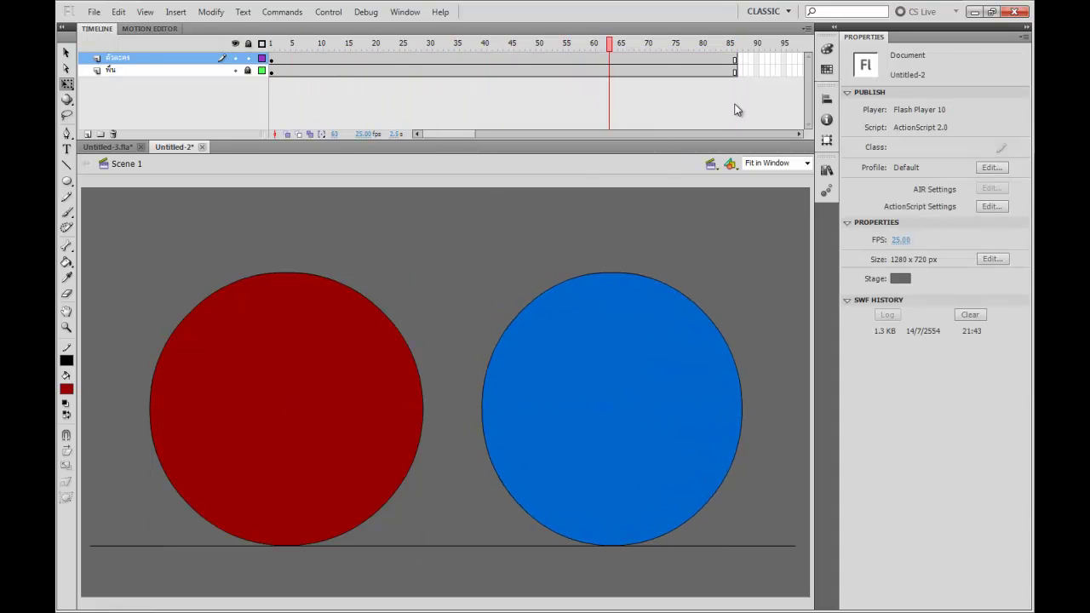
key("Return")
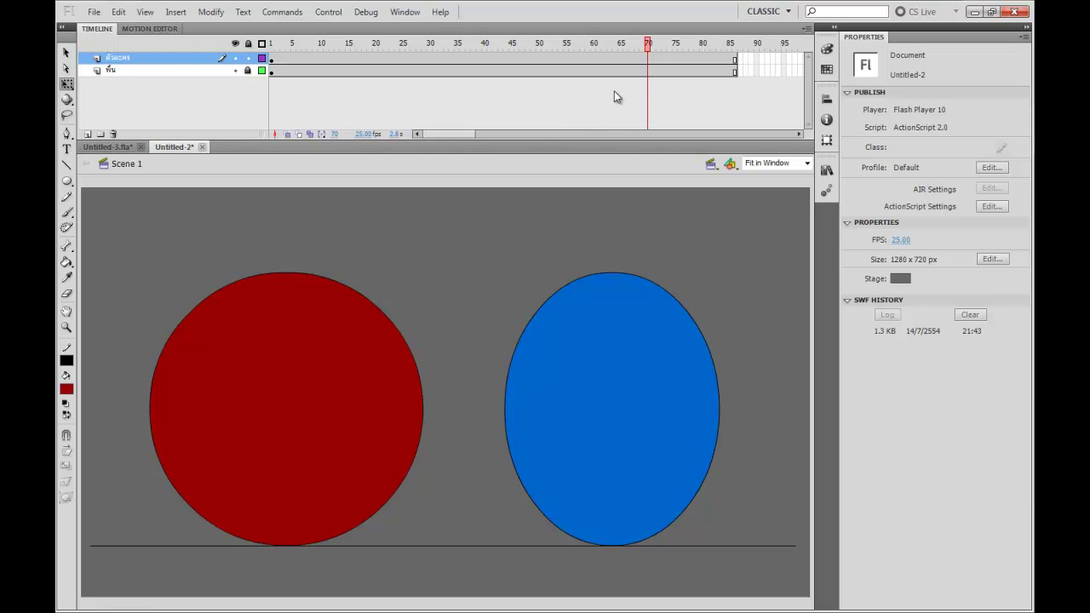
Replay the main timeline from frame 1 several times to compare how the red and blue circles behave
left_click_drag(634, 48, 269, 49)
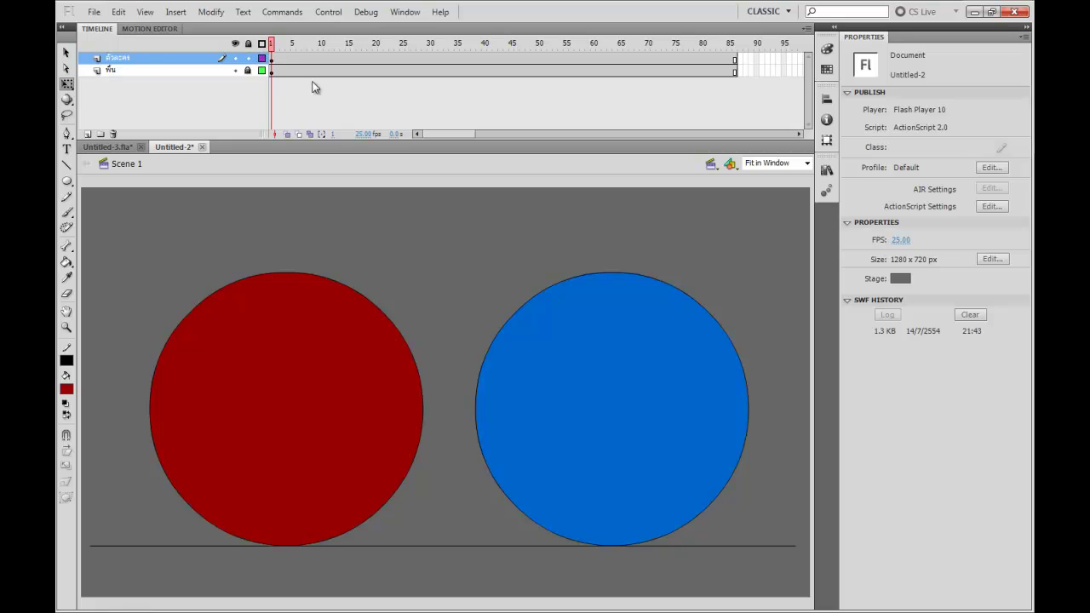
key("Return")
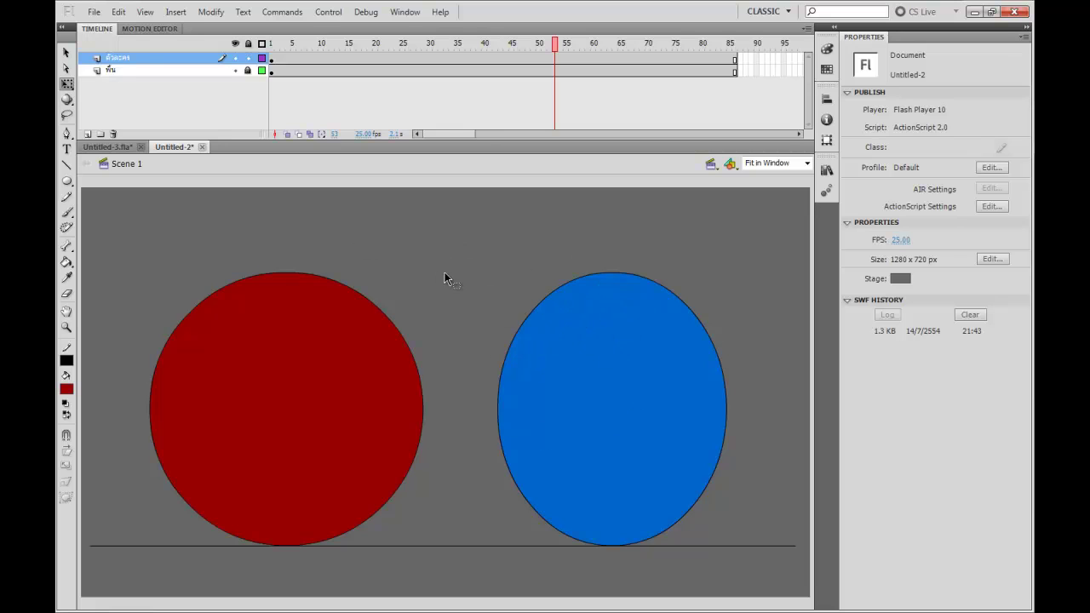
left_click_drag(309, 44, 256, 56)
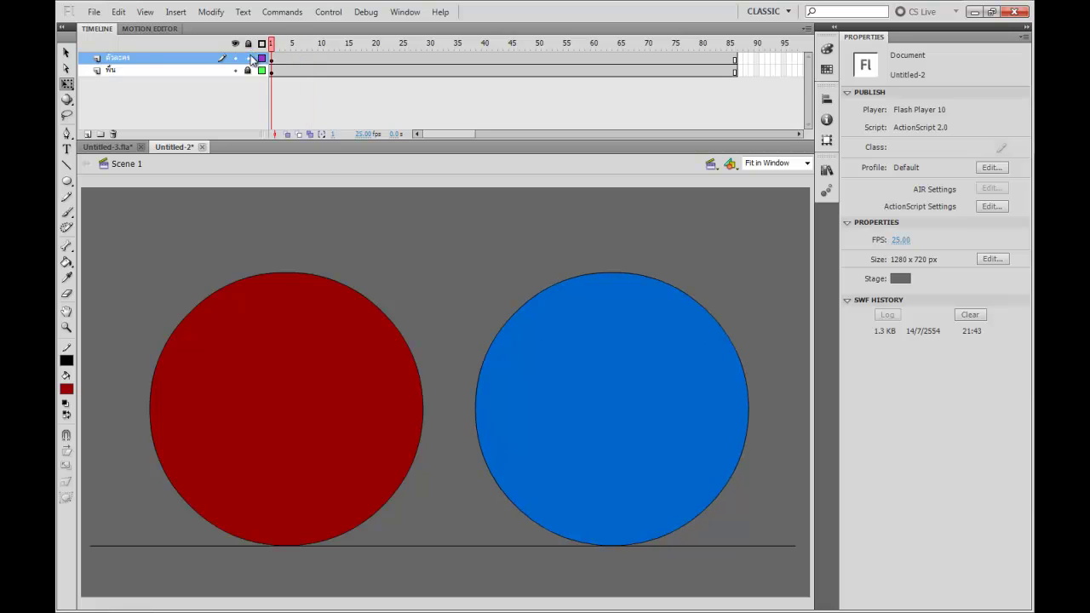
key("Return")
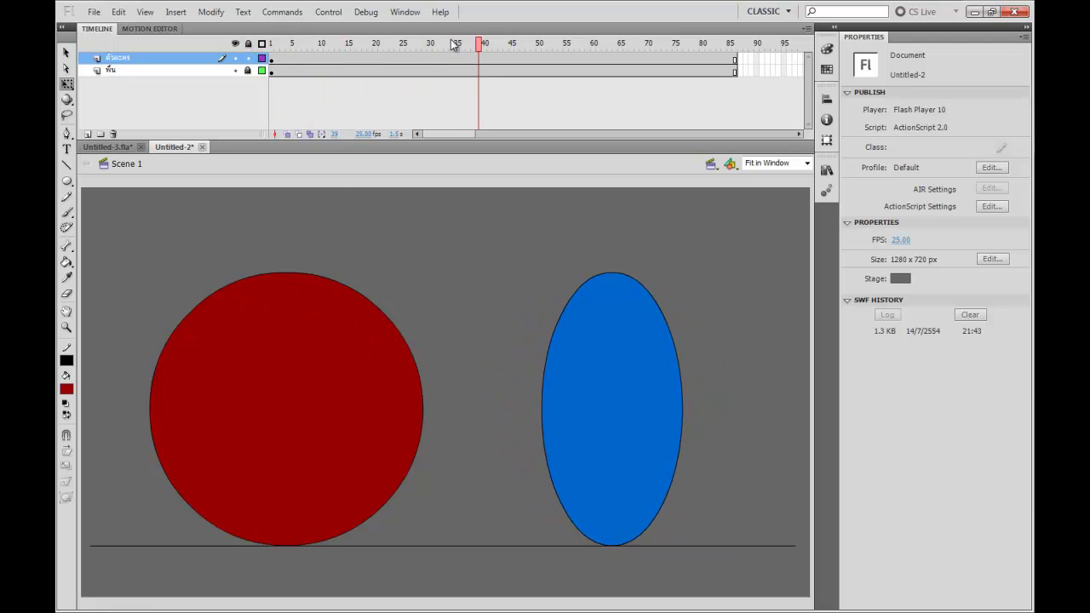
left_click_drag(451, 42, 244, 47)
key("Return")
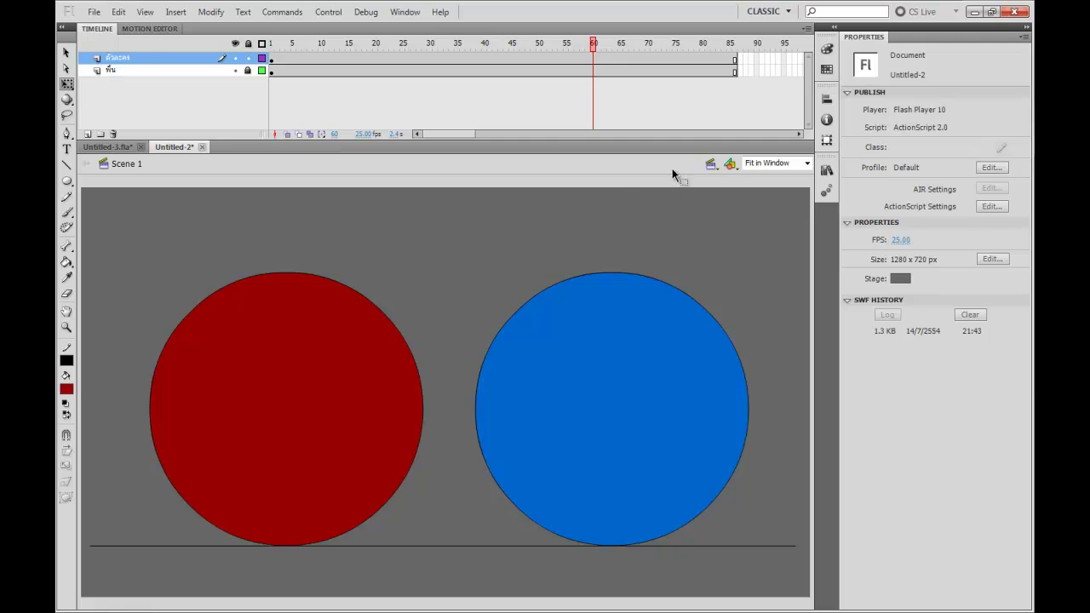
Select the red circle around frame 61 to check its instance properties, and deselect it
left_click_drag(752, 66, 599, 102)
left_click(555, 210)
left_click(336, 341)
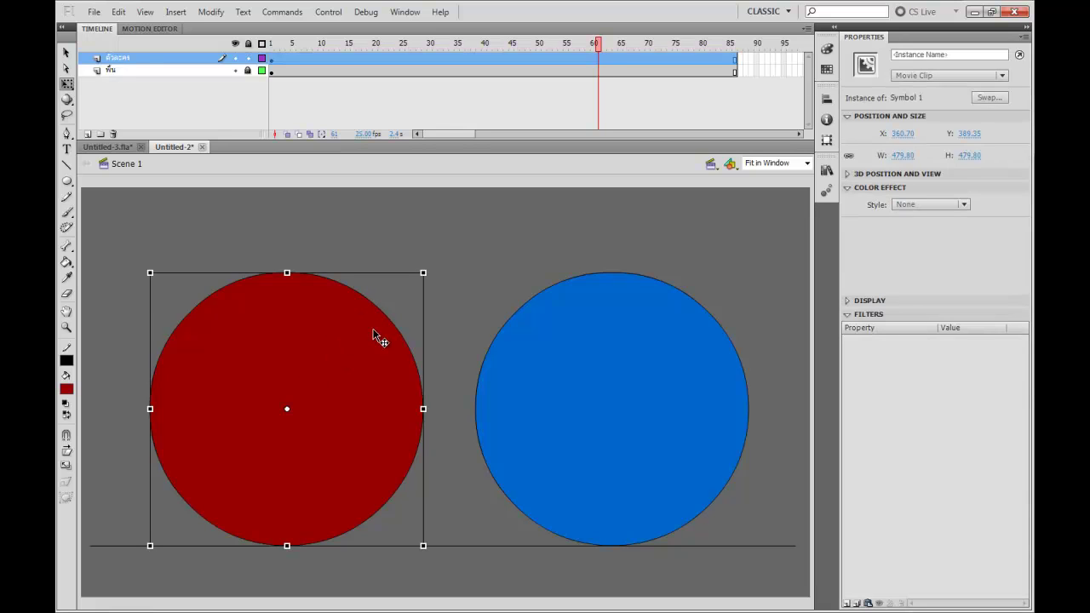
left_click(351, 228)
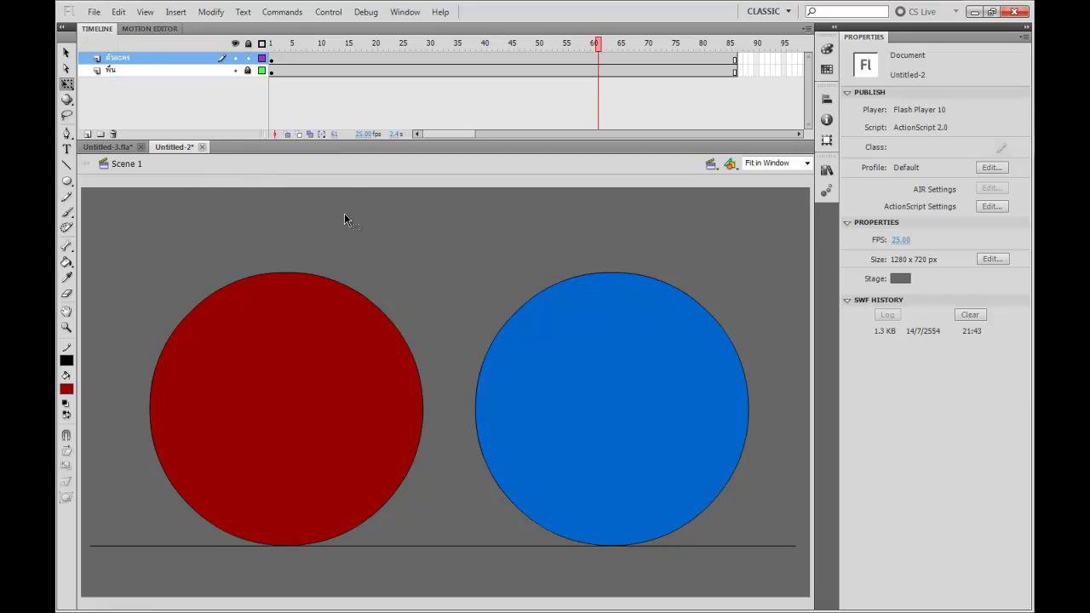
Create a new ActionScript 2.0 document and set its stage colour to dark grey
key("ctrl+n")
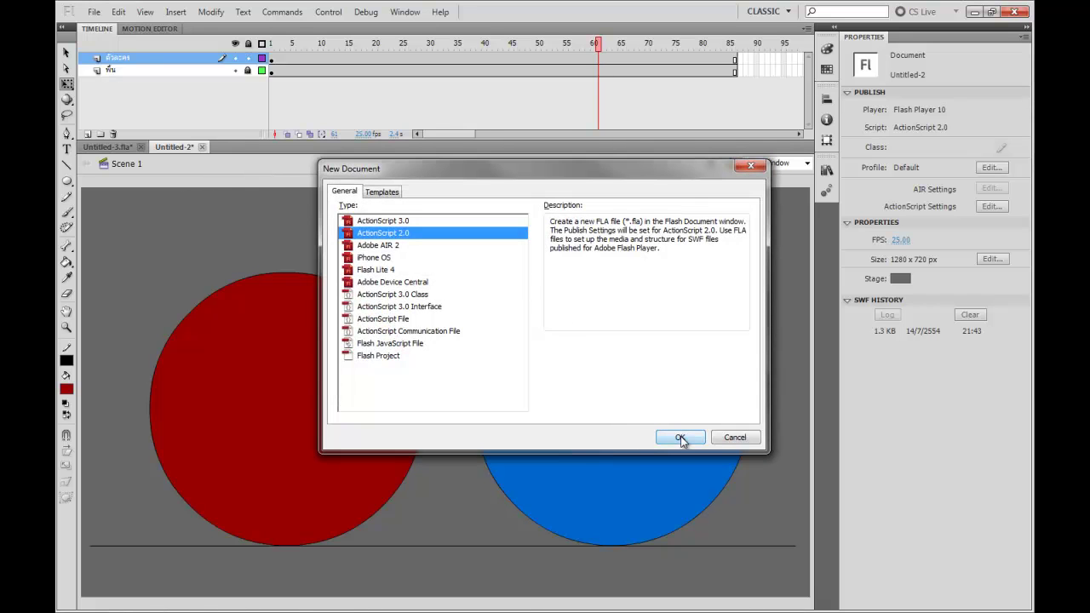
left_click(684, 439)
left_click(807, 163)
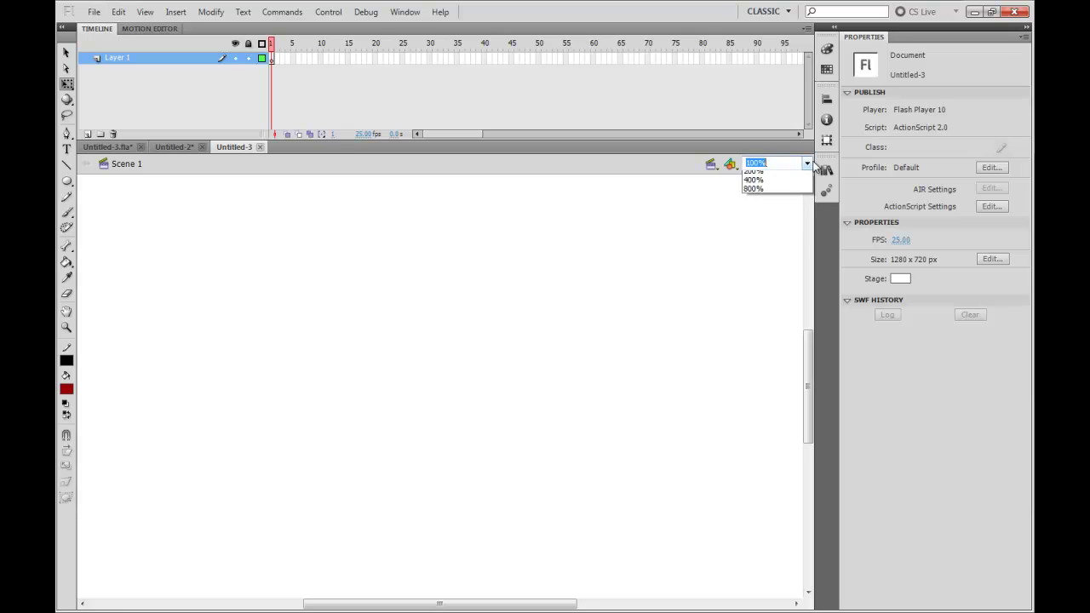
left_click(763, 174)
left_click(900, 278)
left_click(834, 322)
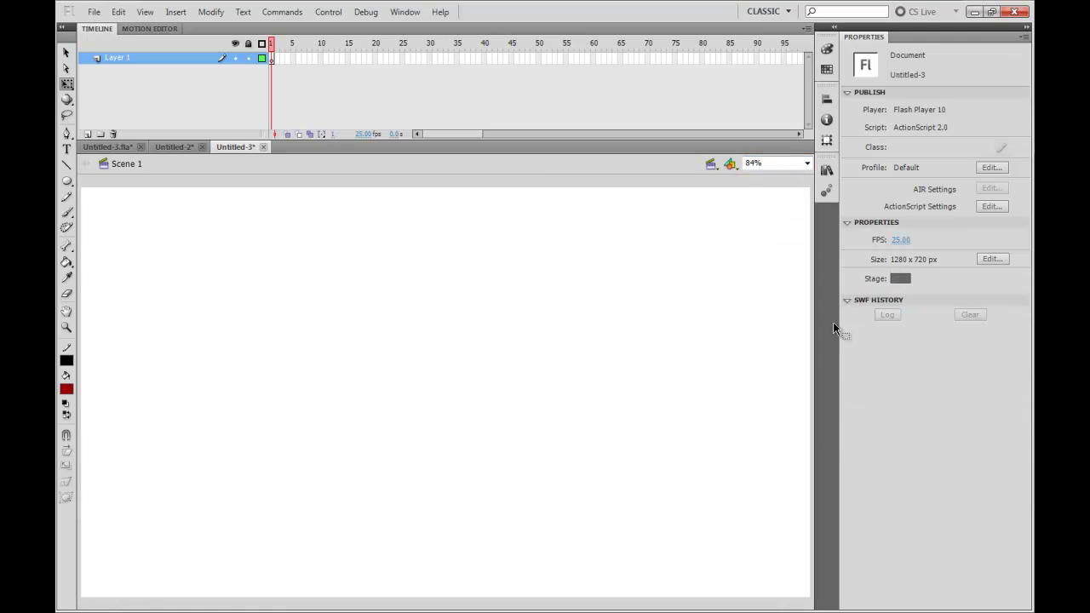
Draw a horizontal black ground line across nearly the full stage width, close to the stage's lower edge
left_click(67, 166)
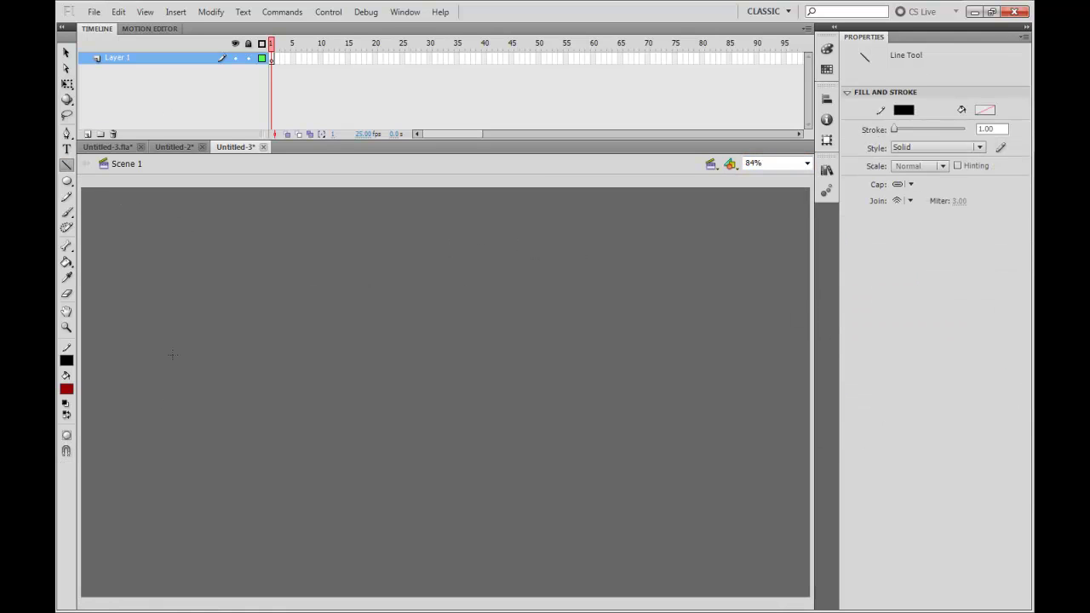
left_click_drag(93, 552, 804, 554)
key("v")
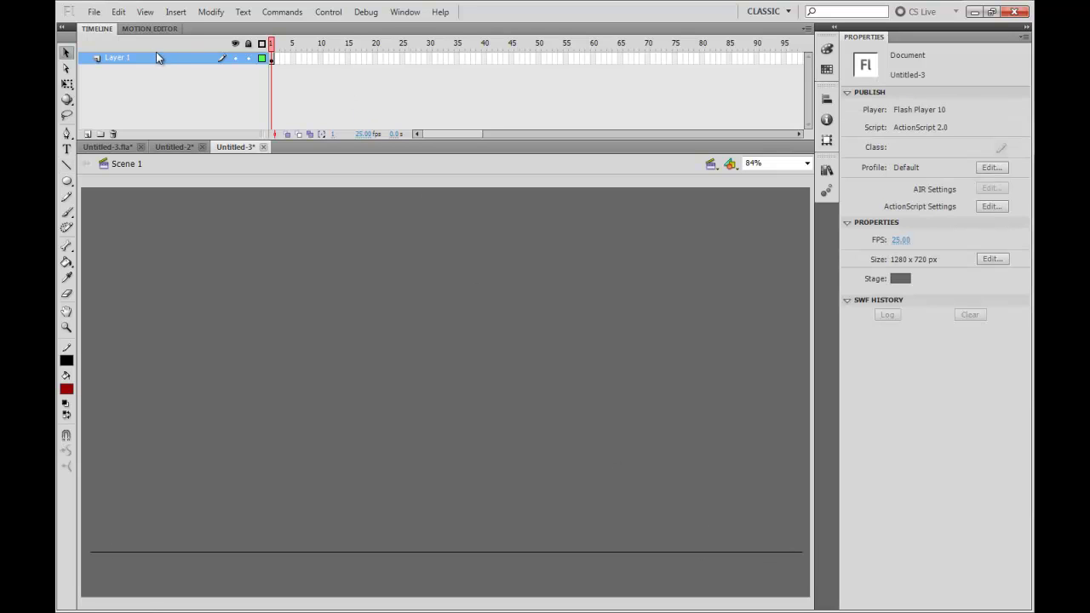
Rename the ground line's layer to "พื้น", lock it, and add a new layer above it
left_click(152, 58)
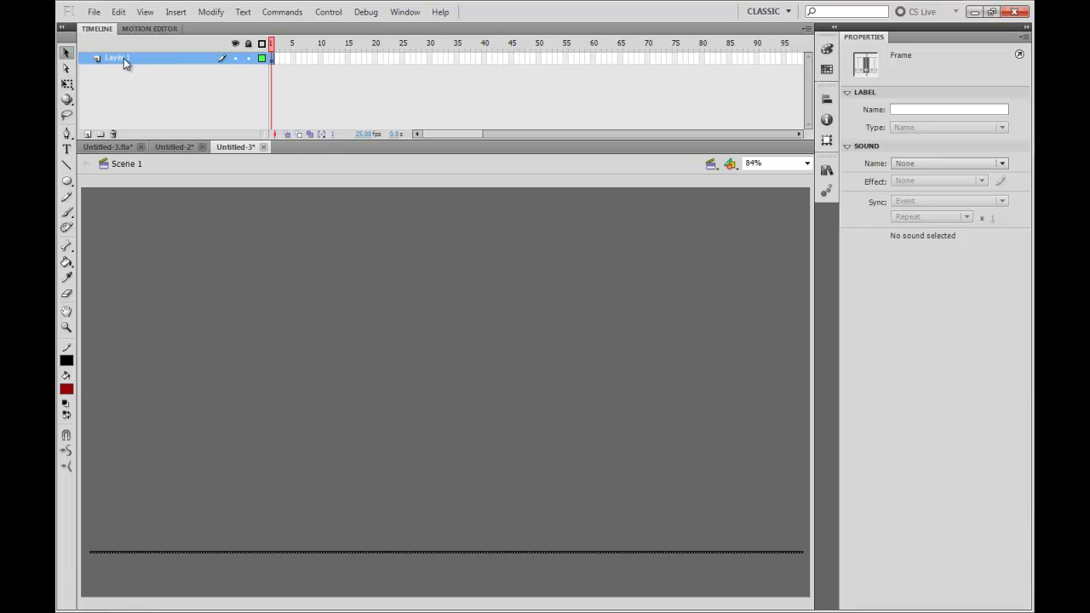
double_click(126, 60)
type("พื้น")
key("Return")
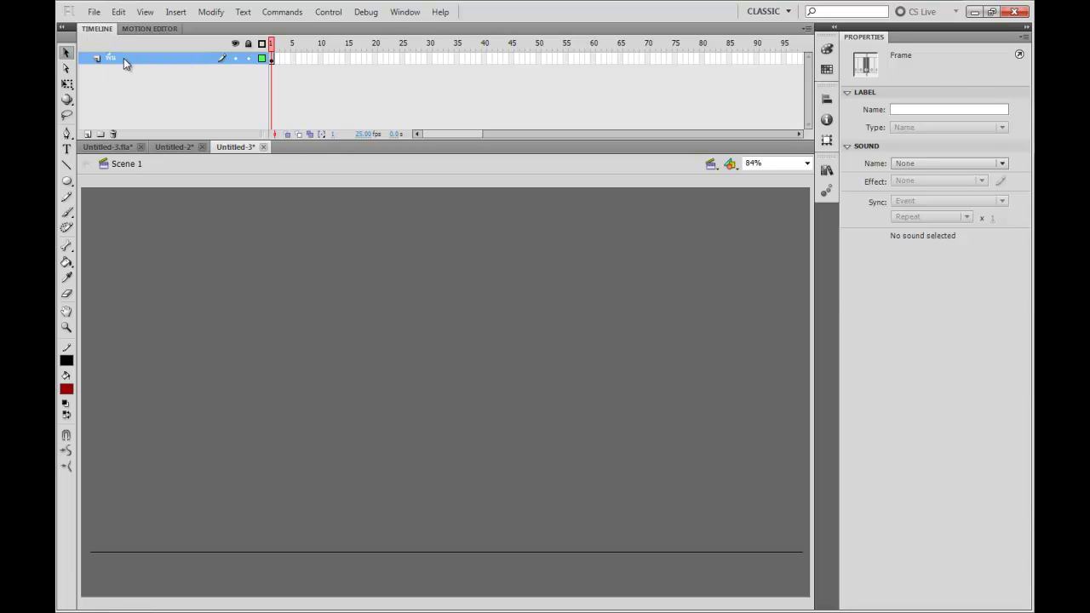
left_click(248, 58)
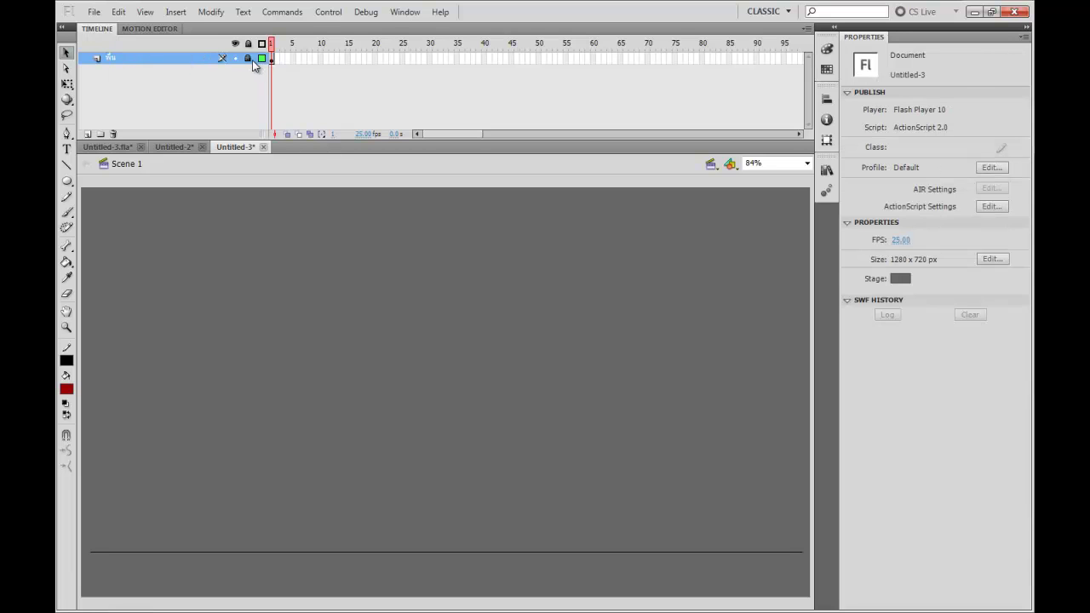
left_click(88, 134)
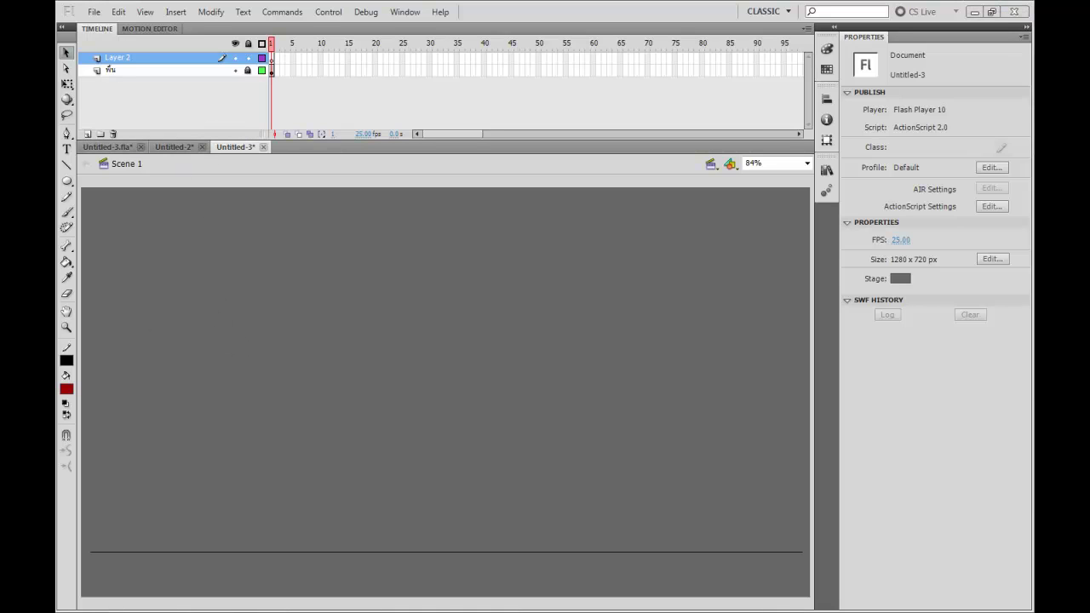
Draw a blue circle without outline, about 464 px in diameter, resting on the ground line on the new layer
left_click(416, 335)
left_click(68, 182)
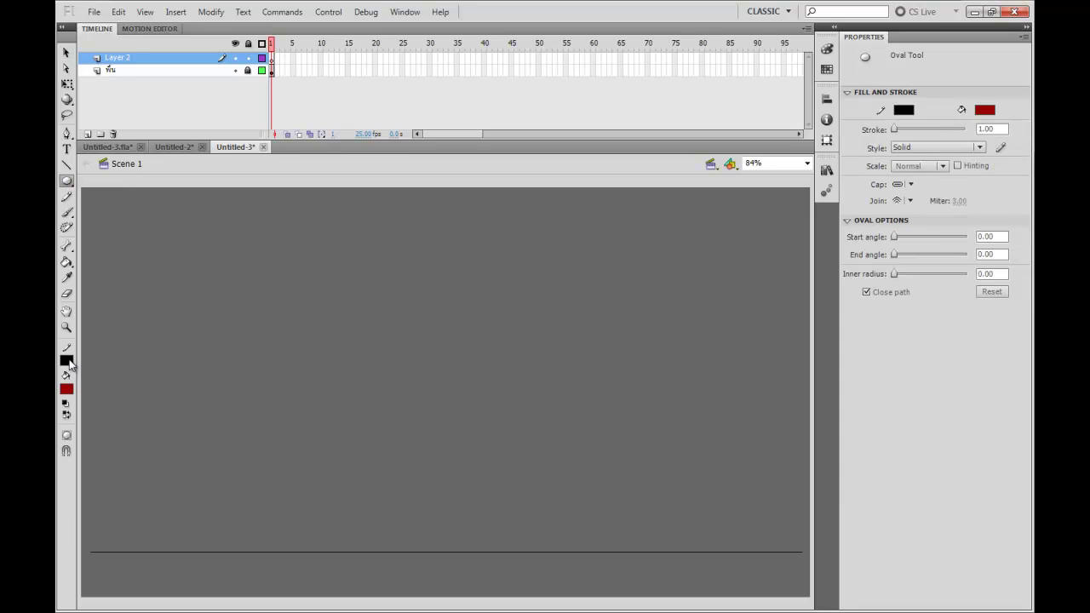
left_click(67, 361)
left_click(255, 376)
left_click(66, 390)
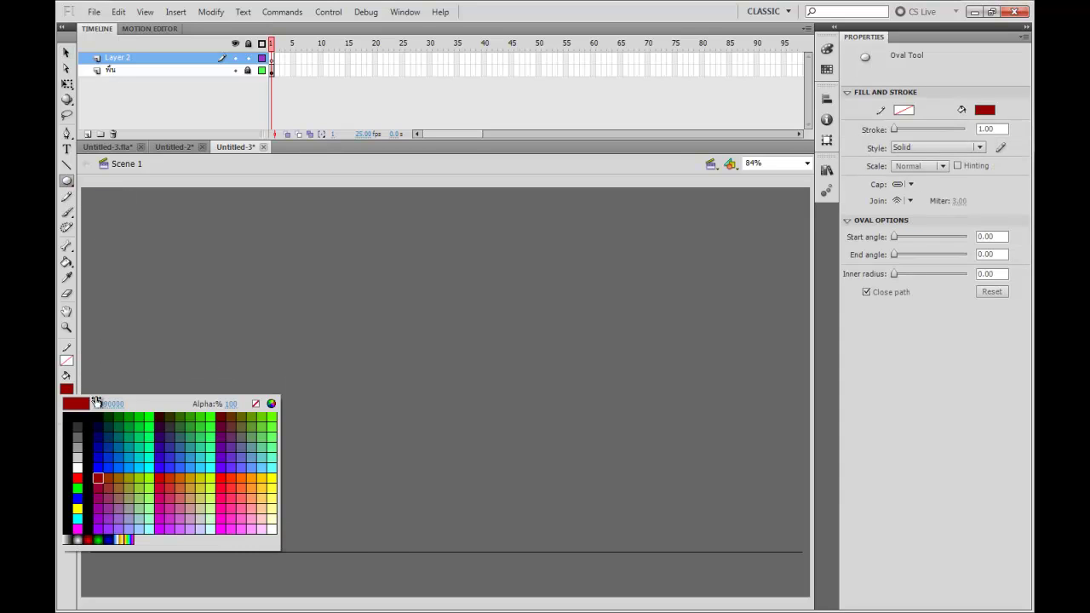
left_click(124, 454)
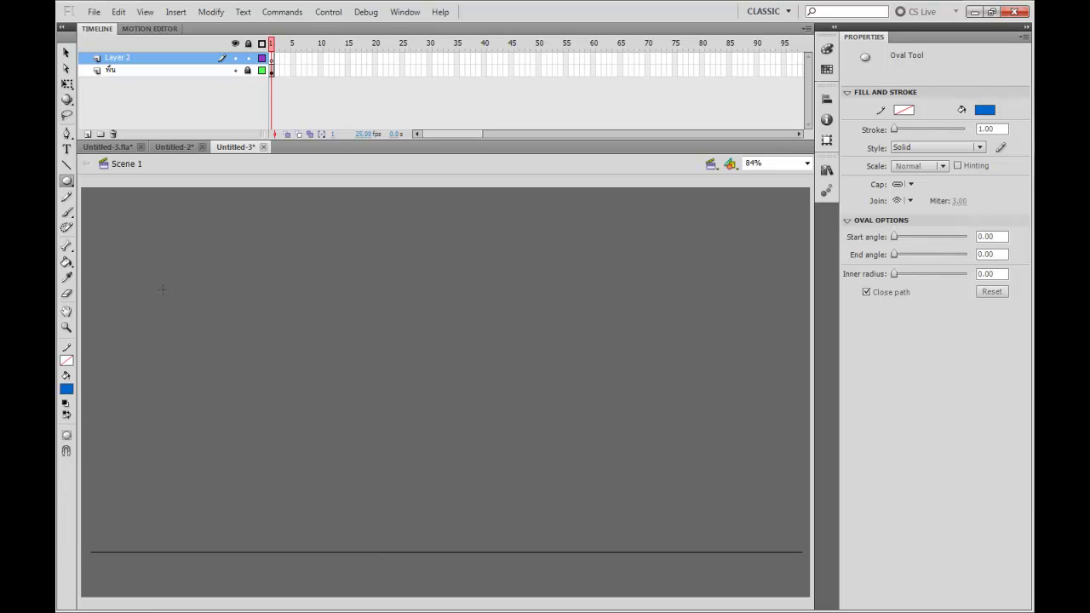
left_click_drag(162, 289, 425, 533)
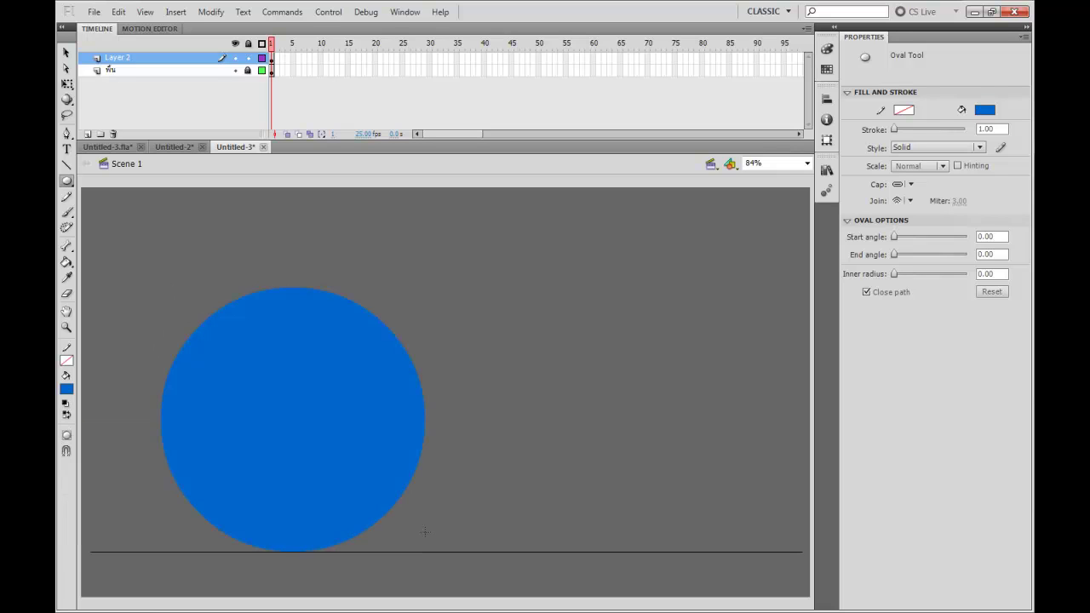
Move the blue circle horizontally along the ground line to about the middle of the stage
key("v")
left_click(337, 462)
left_click_drag(350, 455, 504, 454)
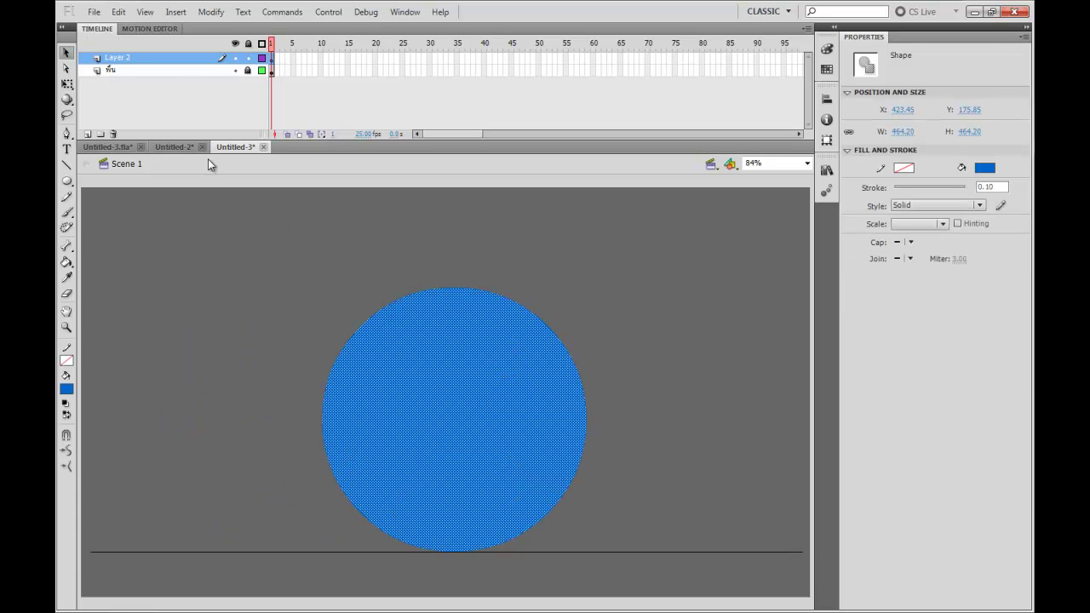
Rename the blue circle's layer to "ตัวละคร"
double_click(155, 60)
type("ละคร")
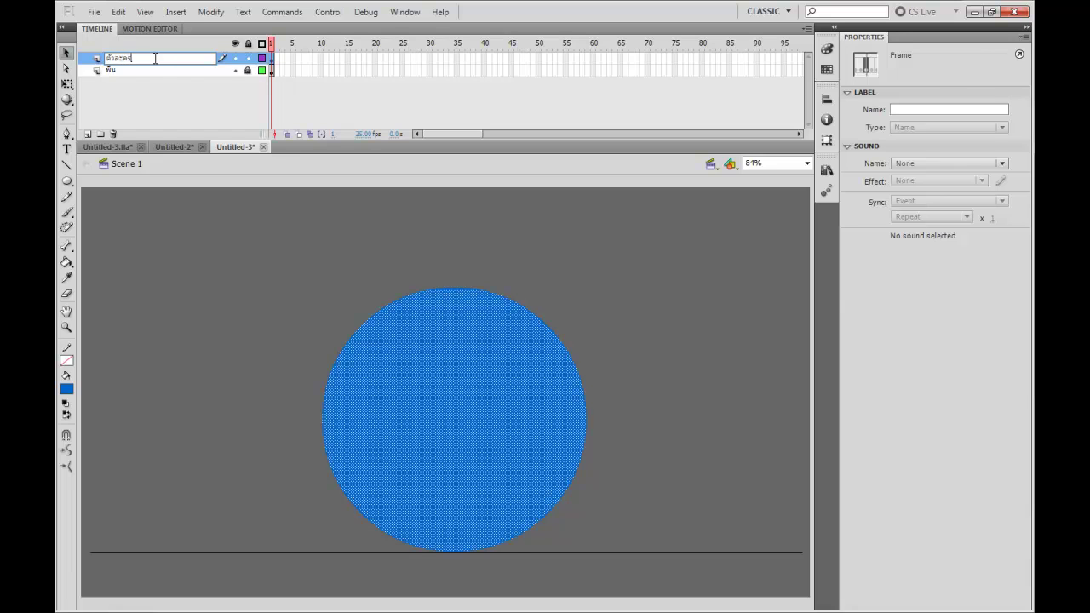
key("Return")
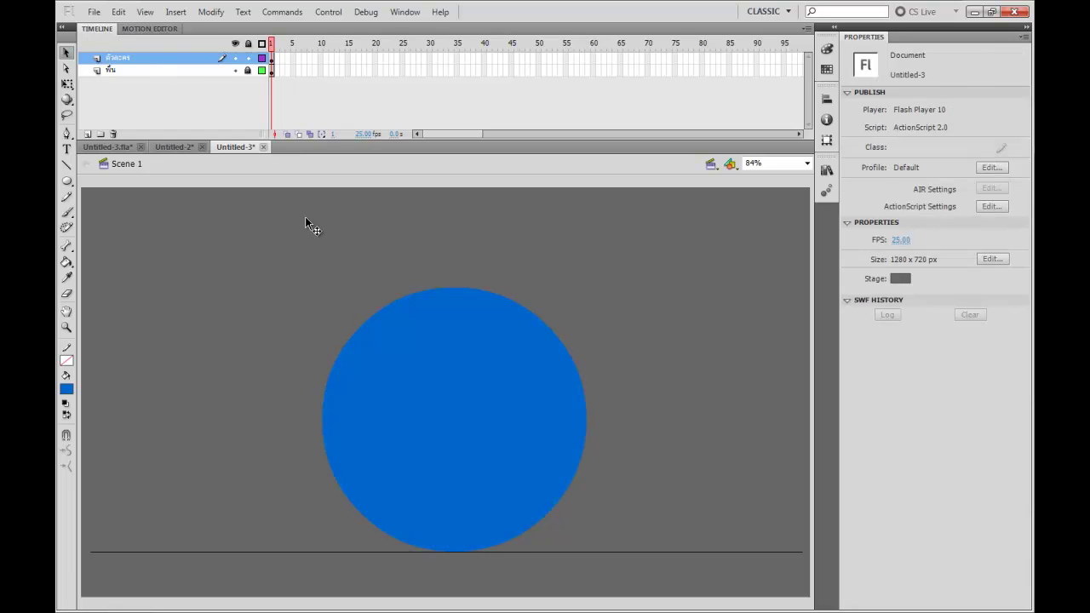
Convert the blue circle to a Graphic symbol named "ตัวละคร" with centre registration
left_click(442, 413)
key("F8")
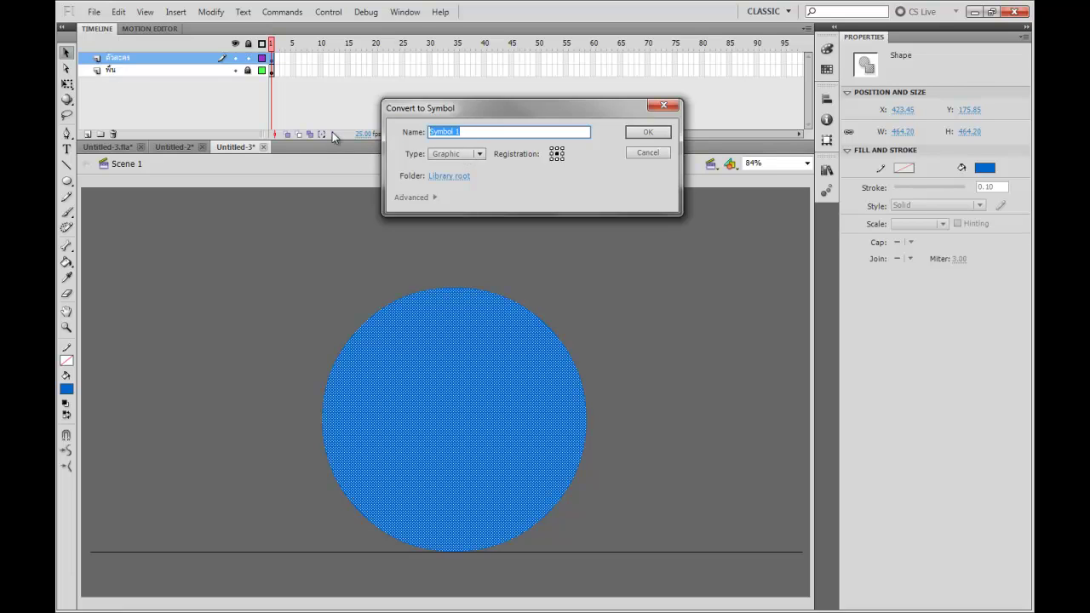
type("ตัวละคร")
key("Return")
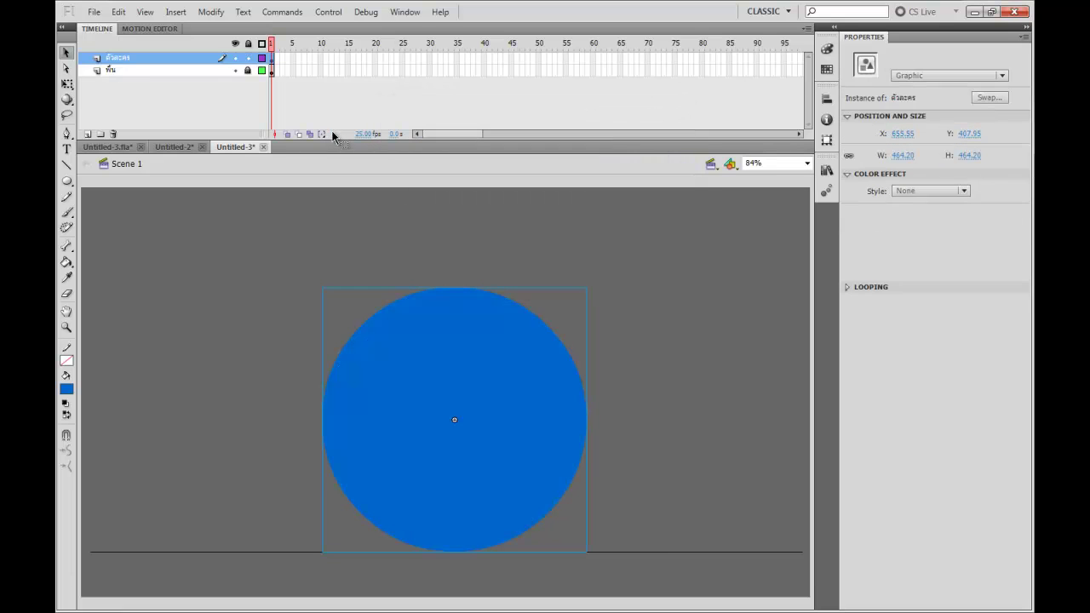
Open the "ตัวละคร" symbol for editing in place and rename its layer to "ตัว"
double_click(388, 401)
left_click(306, 307)
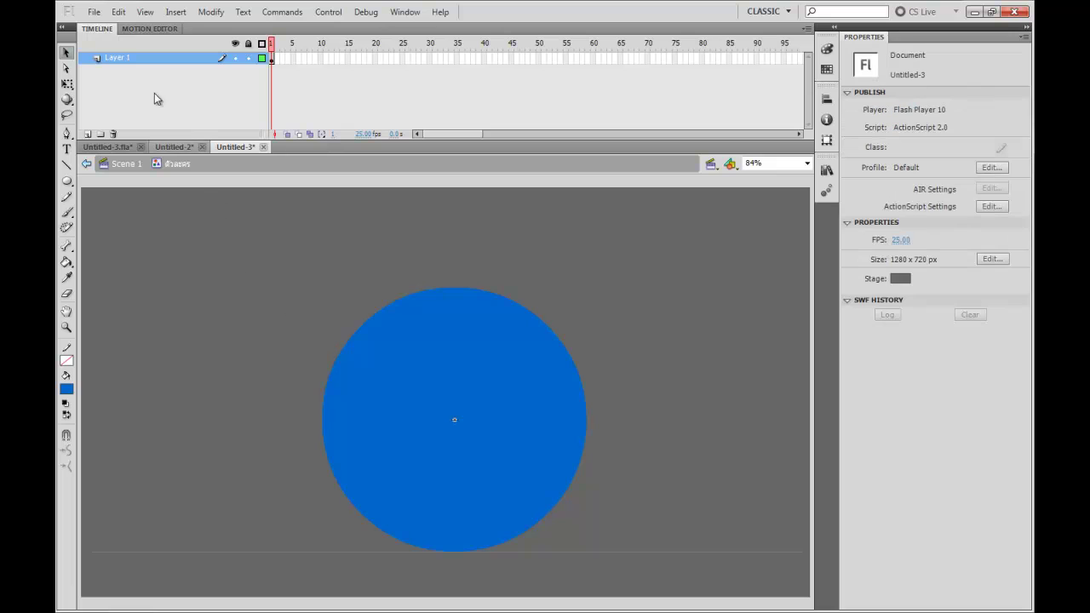
double_click(119, 57)
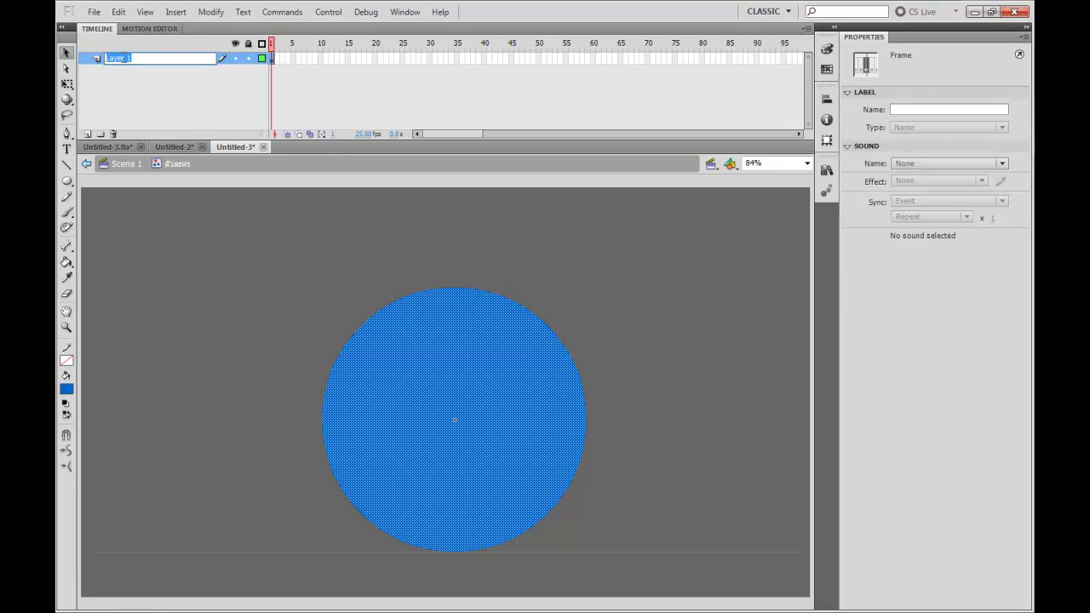
type("ตัว")
key("Return")
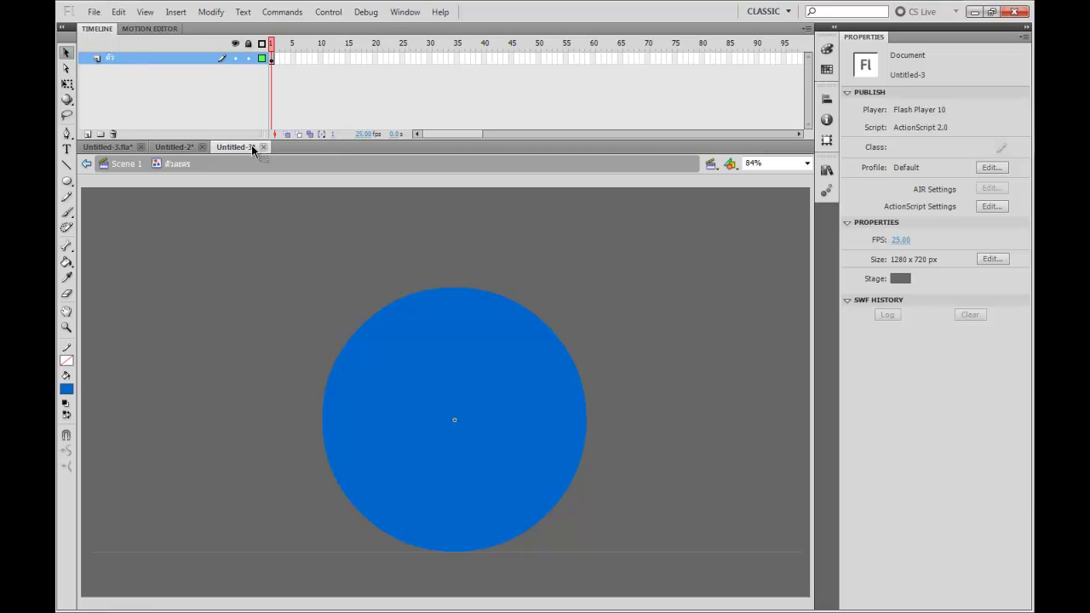
Add a layer above "ตัว", lock "ตัว", and name the new layer "ตา"
left_click(87, 135)
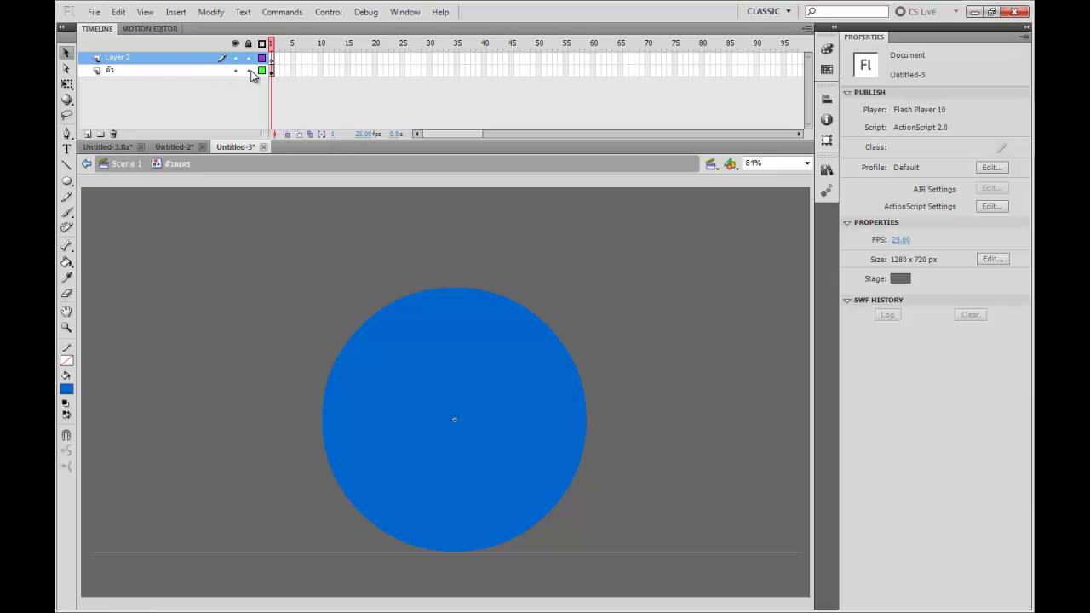
double_click(119, 58)
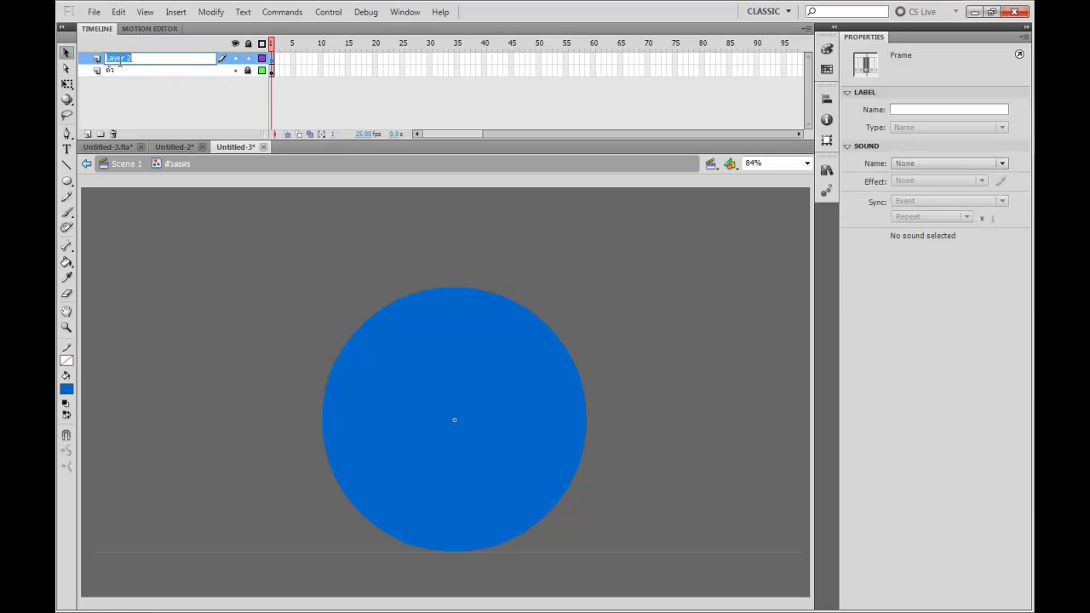
type("ตา")
key("Return")
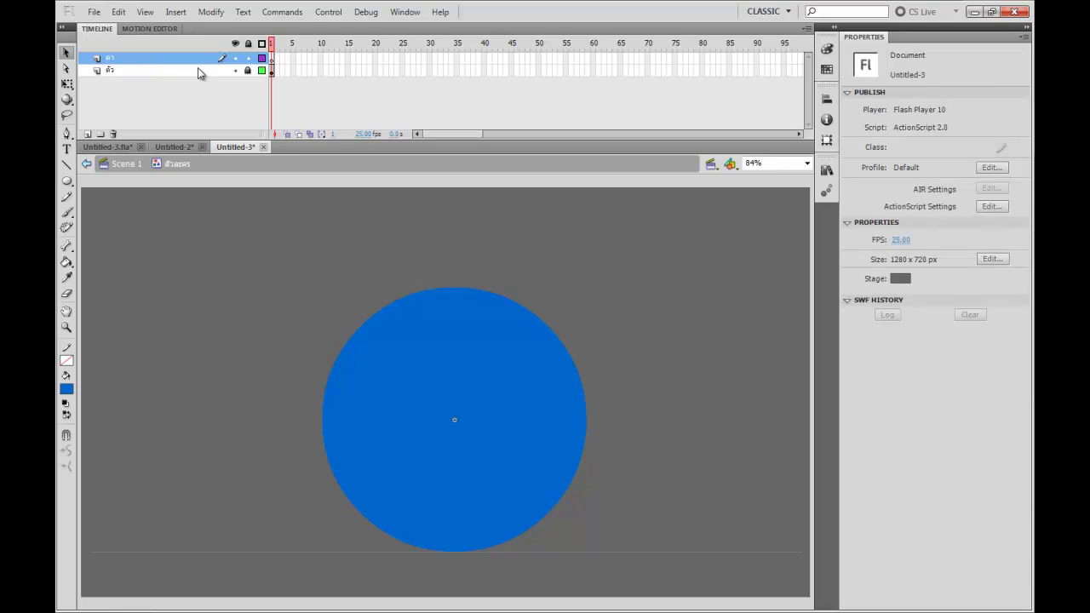
Draw a white eye circle without outline, about 331 px in diameter, overlapping the upper left part of the blue body
left_click(67, 180)
left_click(64, 396)
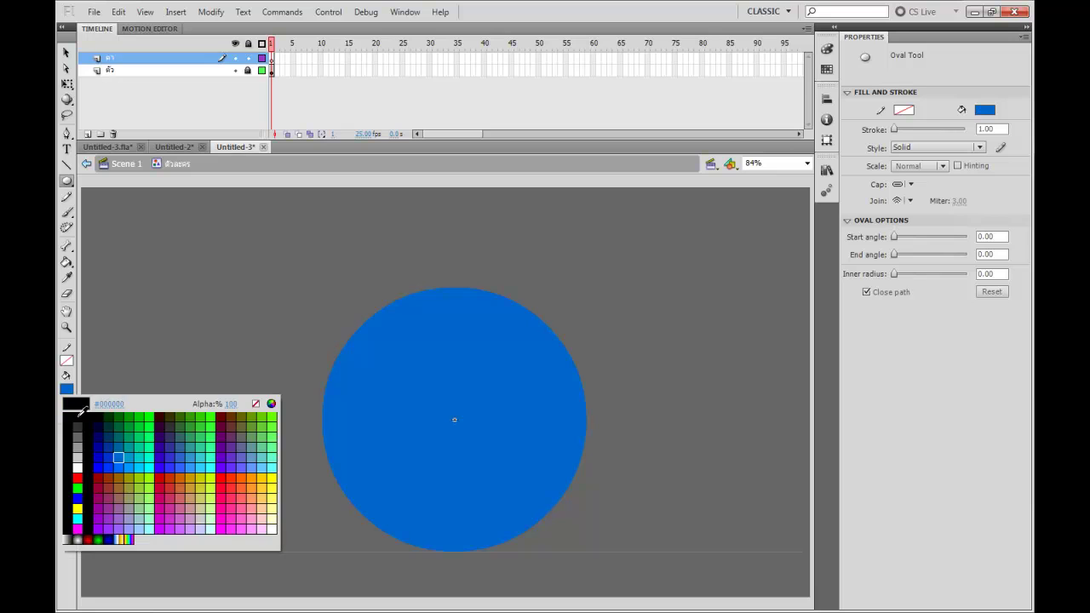
left_click(76, 467)
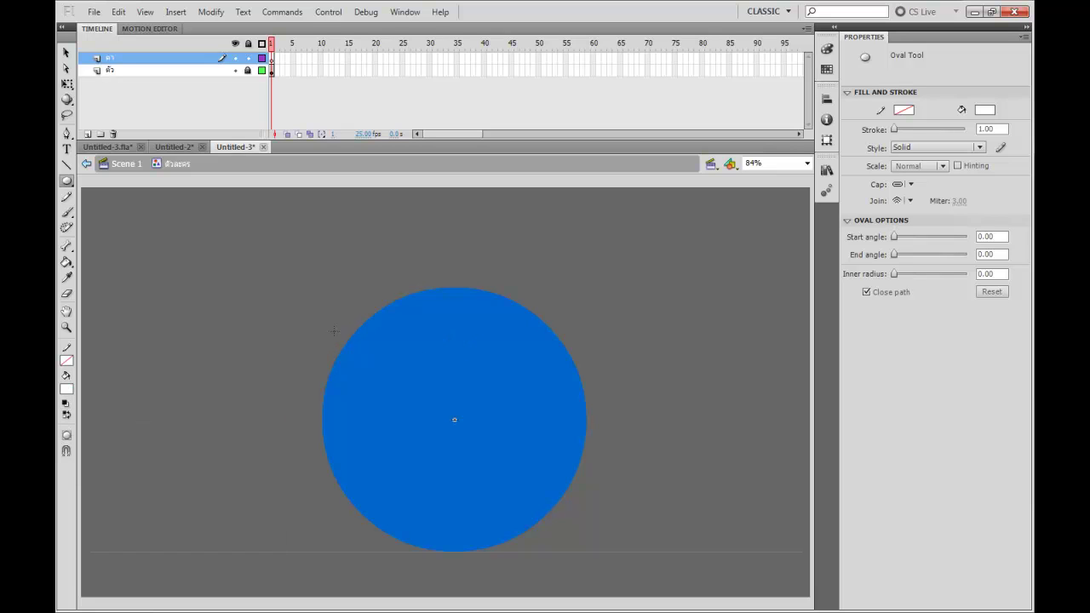
left_click_drag(288, 299, 475, 489)
key("v")
left_click(401, 414)
mouse_move(401, 414)
left_mouse_down()
mouse_move(390, 407)
mouse_move(570, 406)
mouse_move(414, 426)
mouse_move(407, 414)
left_mouse_up()
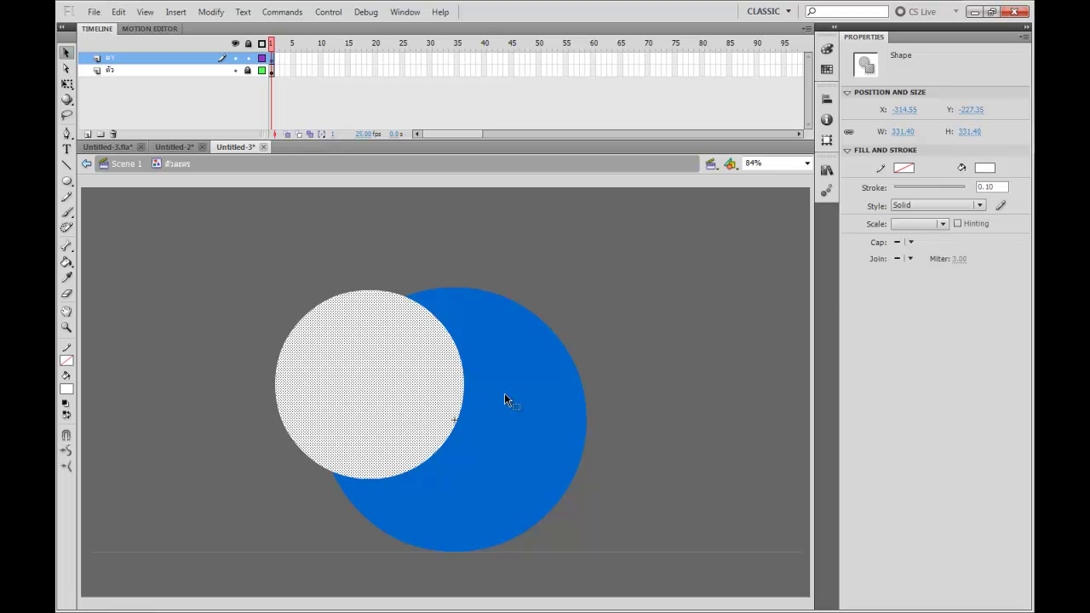
left_click(504, 393)
Duplicate the white eye to its right with a slight overlap, and centre the pair over the blue body
left_click(401, 410)
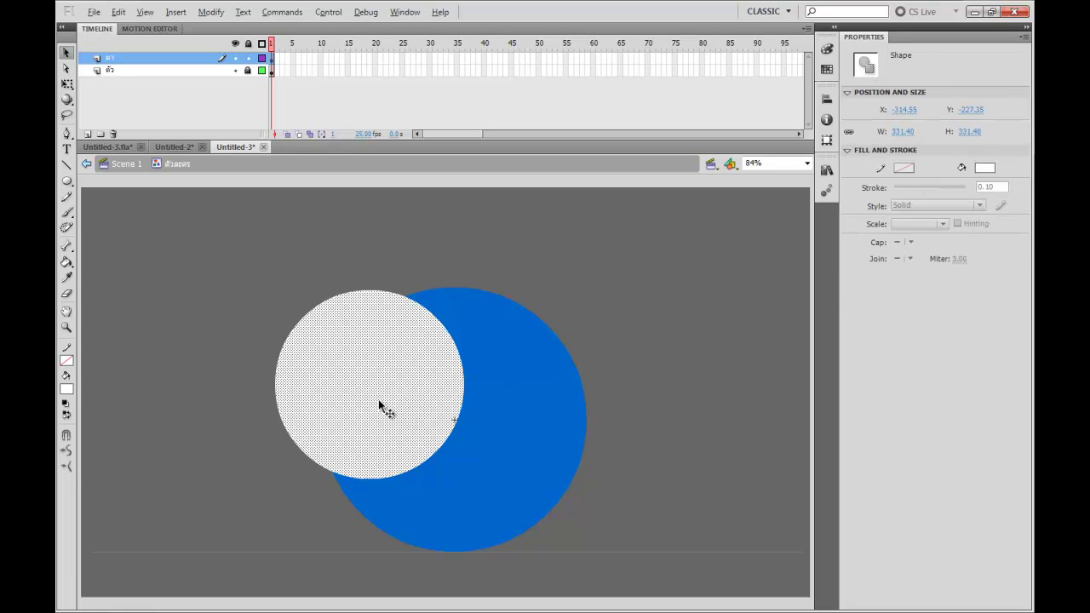
left_click_drag(334, 397, 505, 398)
left_click(640, 361)
left_click(506, 404)
left_click(649, 381)
left_click(608, 264)
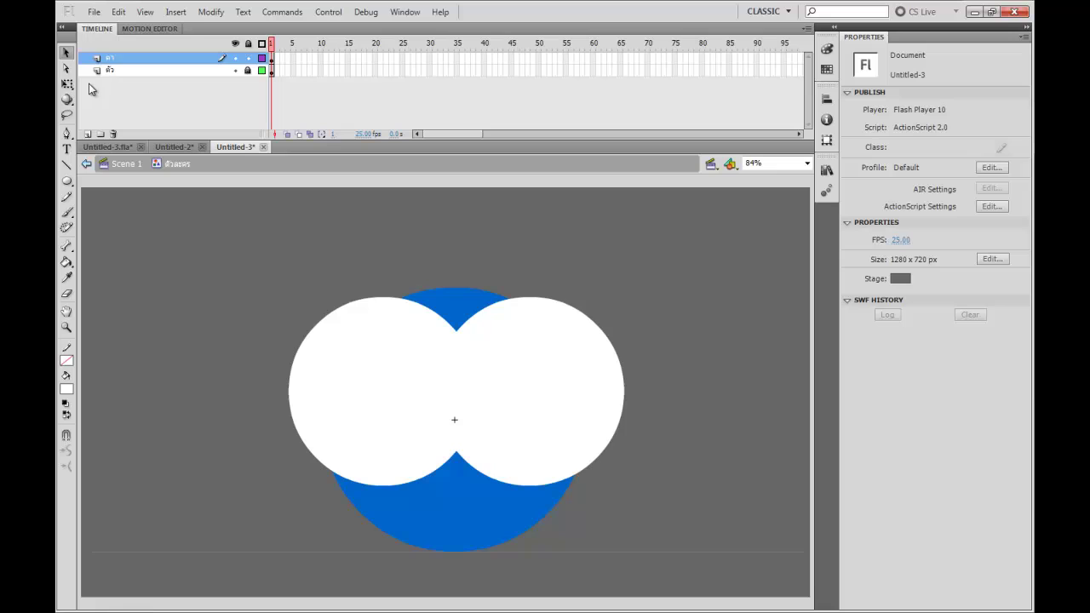
Lock the "ตา" layer and add a layer named "ตาดำ" above it
left_click(248, 58)
left_click(87, 135)
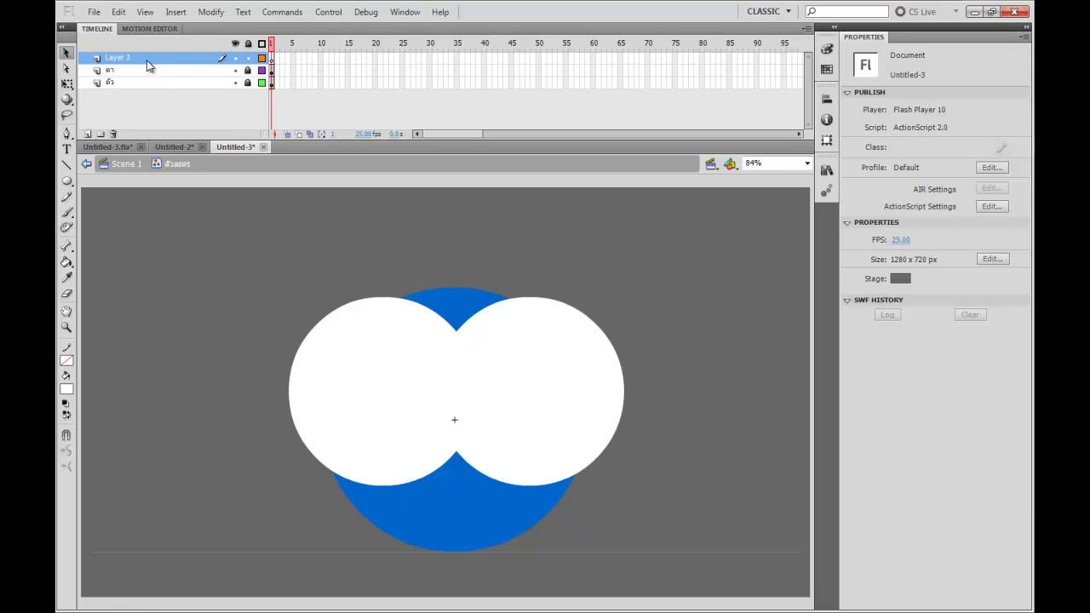
double_click(147, 58)
type("ตาดำ")
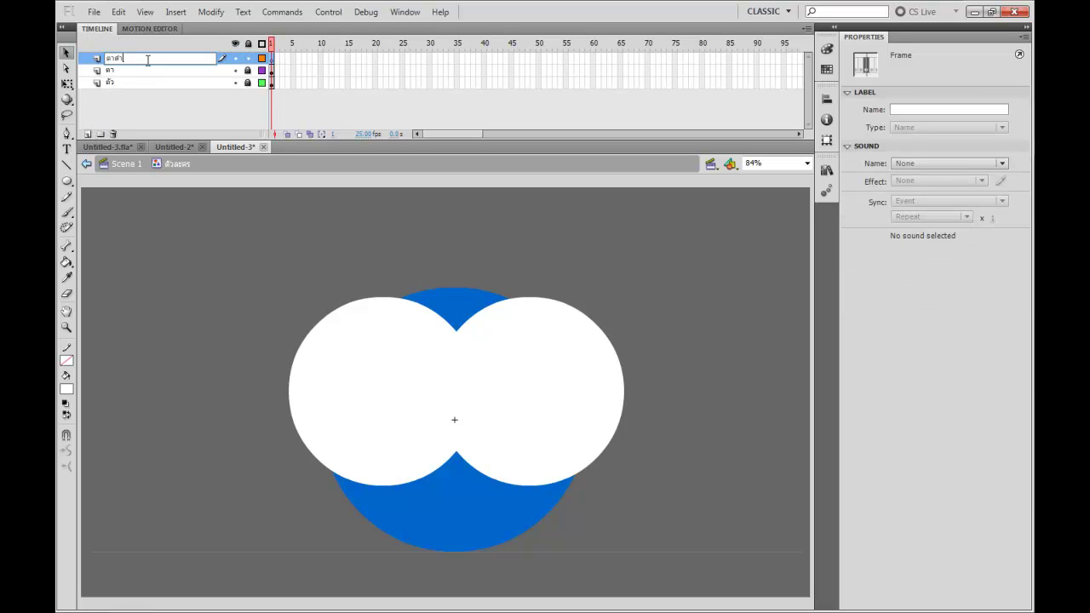
key("Return")
Draw a black pupil about 88 px in diameter in one eye and place a copy in the other eye
left_click(67, 180)
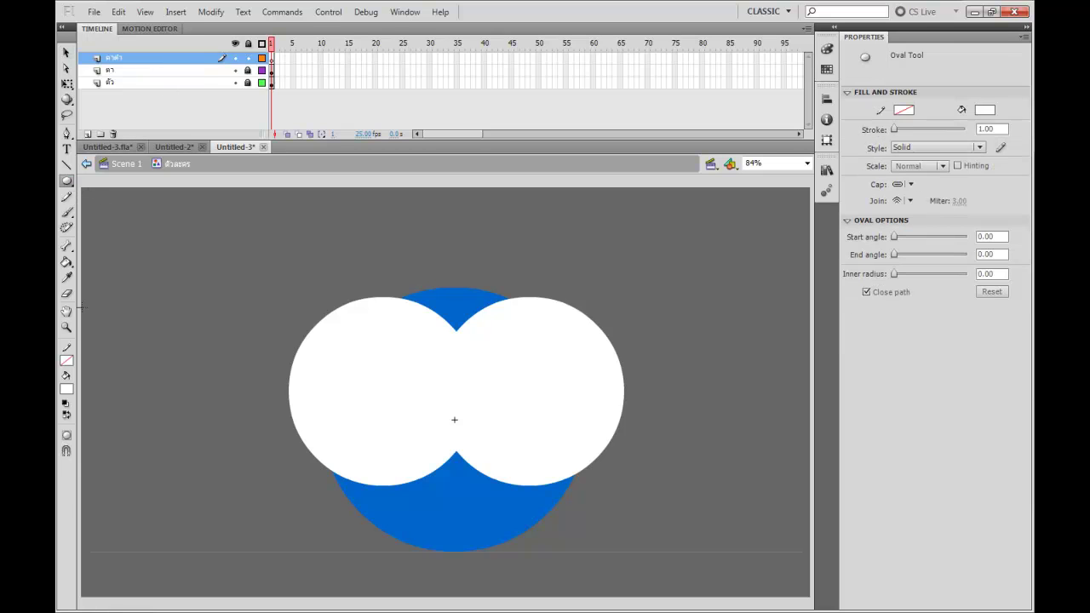
left_click(66, 392)
left_click(85, 436)
left_click_drag(372, 397, 529, 405)
key("v")
left_click(376, 408)
left_click(649, 407)
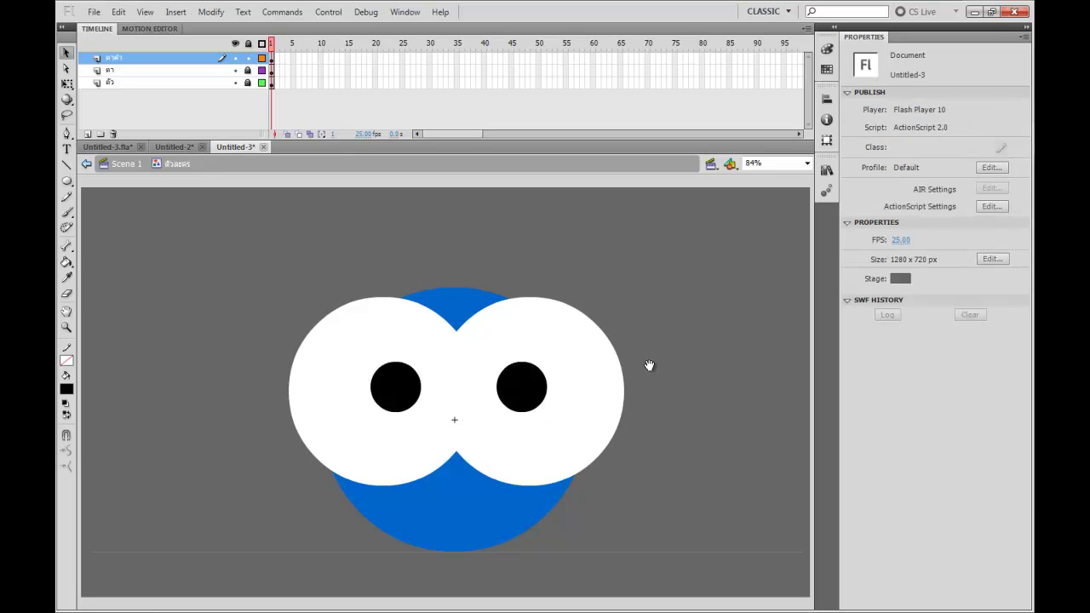
Place two copies of the black pupil side by side above the head and recolour the right one dark navy
left_click(521, 400)
left_click_drag(525, 406, 533, 248)
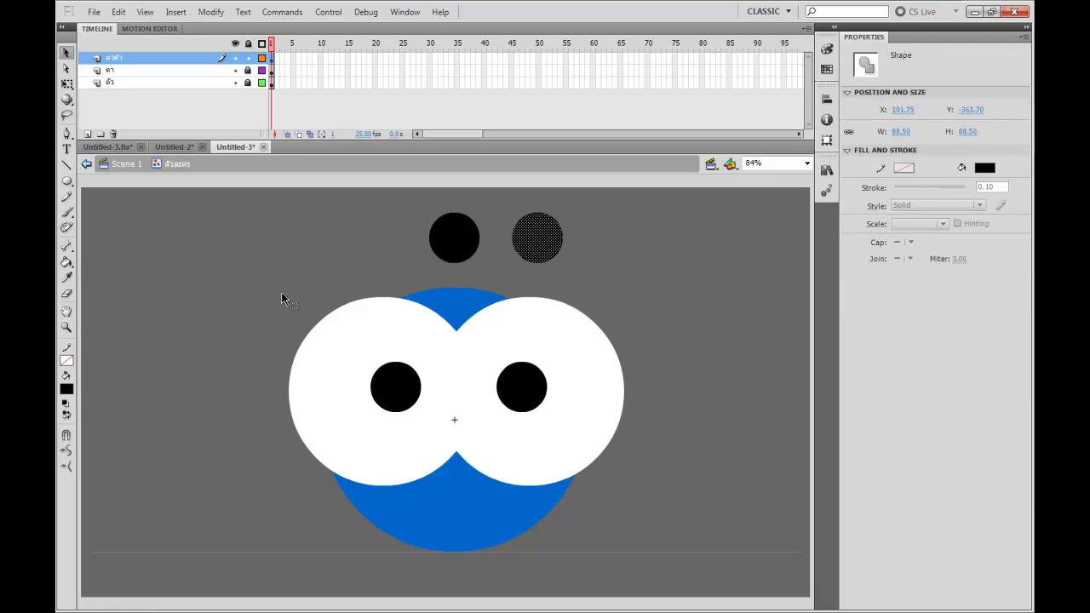
left_click(66, 390)
left_click(90, 426)
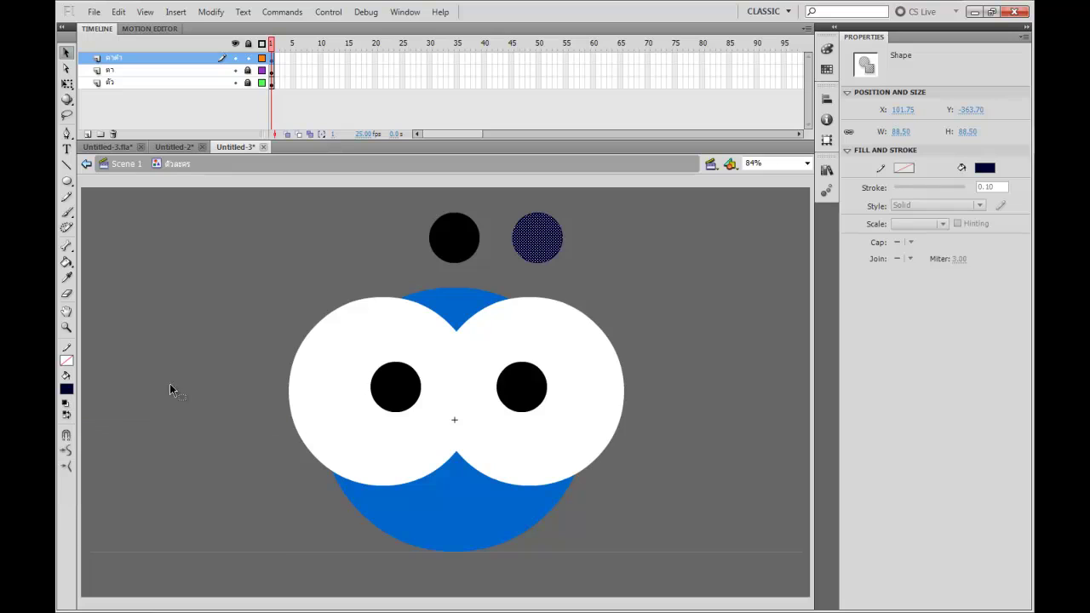
left_click(406, 243)
Shrink the navy circle to about 50 px and move it over the right edge of the black circle above the head
left_click(545, 256)
left_click(552, 264)
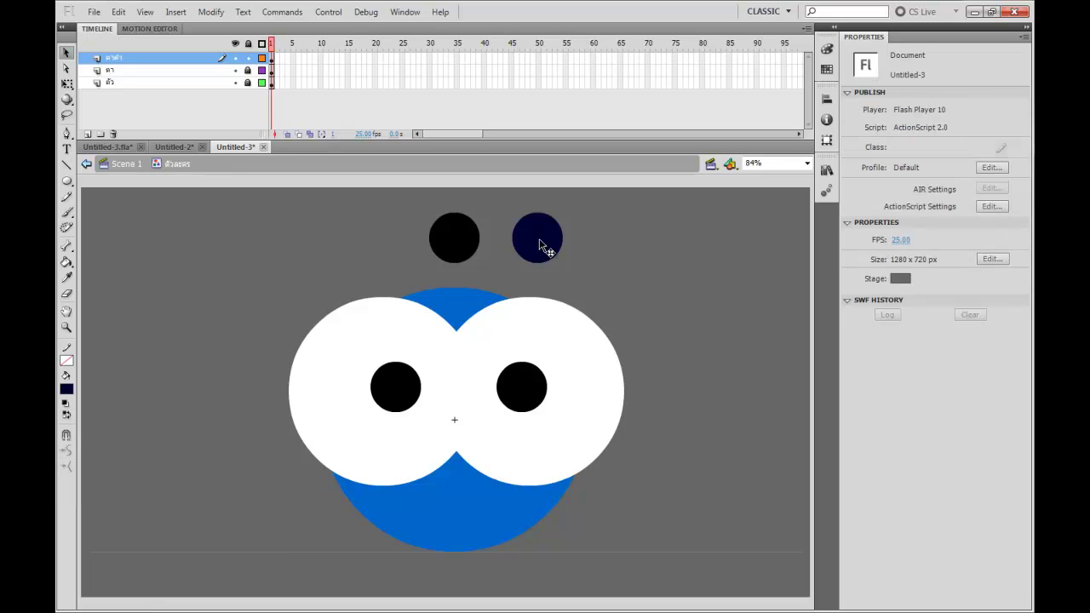
left_click(546, 251)
left_click_drag(546, 250, 474, 244)
key("q")
left_click(557, 216)
left_click(509, 244)
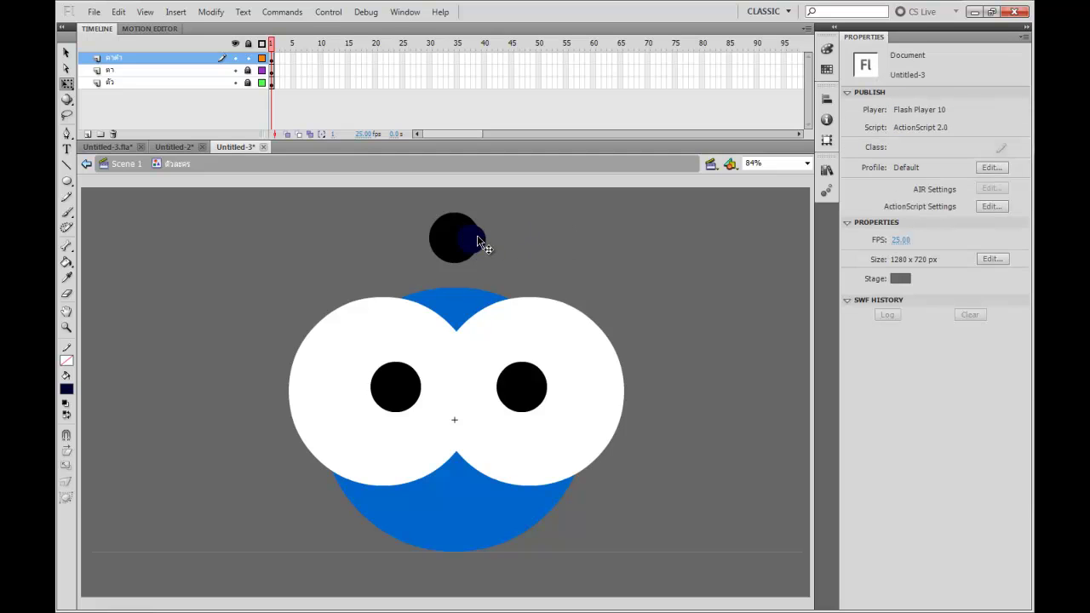
Try deleting the overlapping navy circle to cut the black one, and undo back to the two separate circles
left_click(482, 252)
key("Delete")
key("ctrl+z")
left_click(523, 262)
key("ctrl+z")
key("ctrl+z")
key("ctrl+z")
key("ctrl+z")
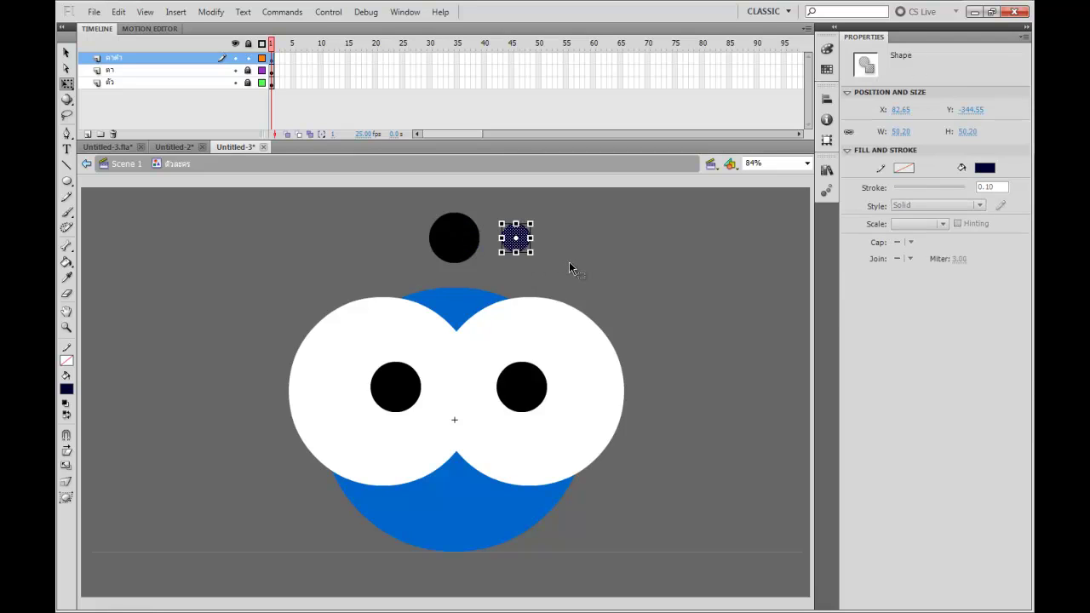
Recolour the small navy circle beside the black one to red
left_click(570, 264)
left_click(526, 242)
left_click(66, 389)
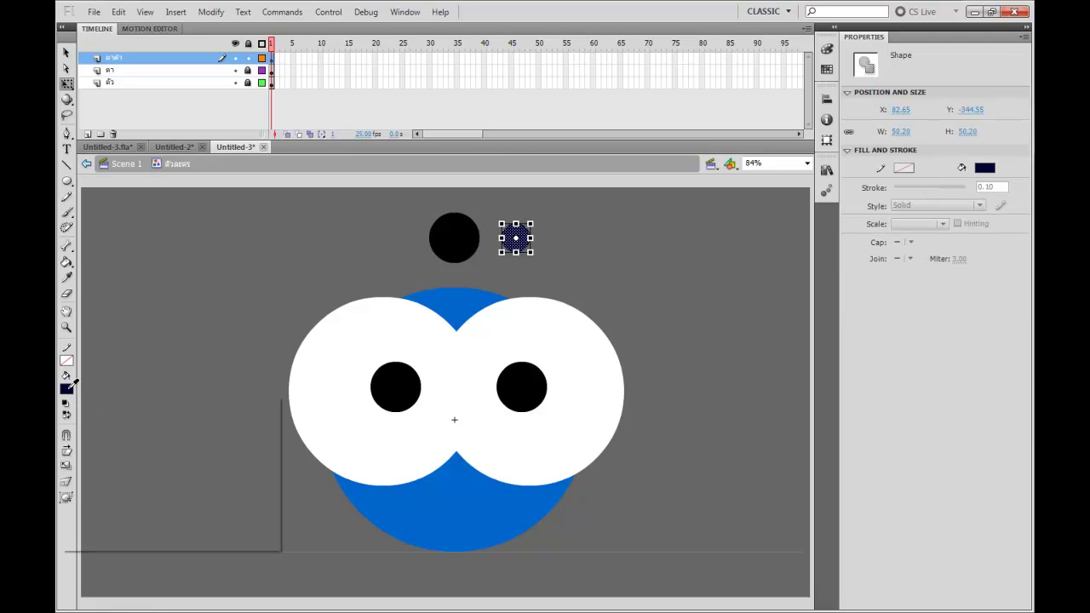
left_click(77, 483)
left_click(259, 250)
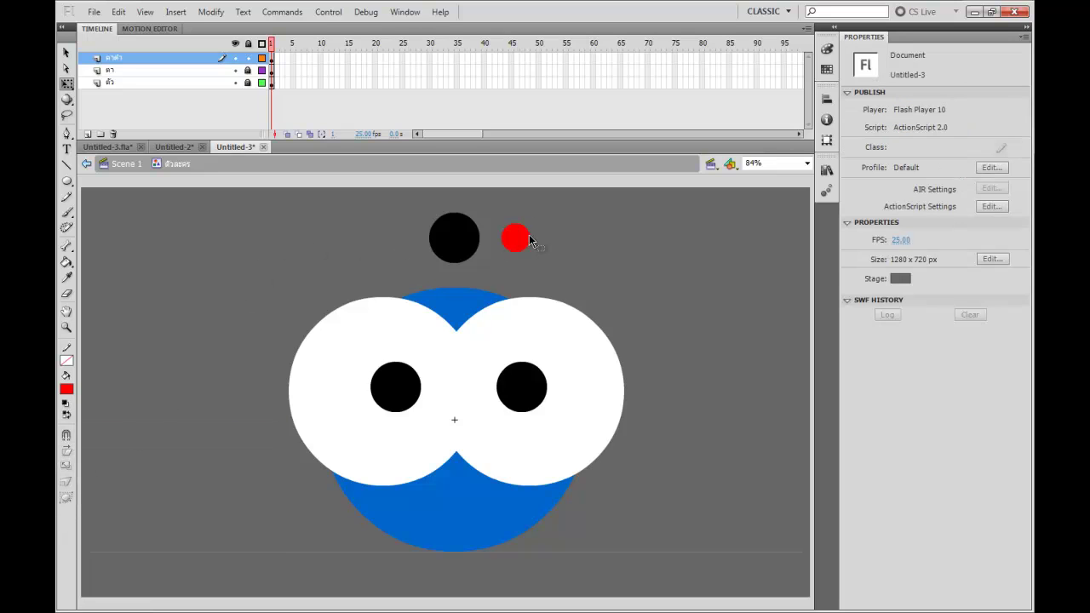
Move the red circle over the black circle's right edge, delete it to cut a notch, and select the remaining black shape
left_click(523, 240)
left_click_drag(525, 243, 479, 251)
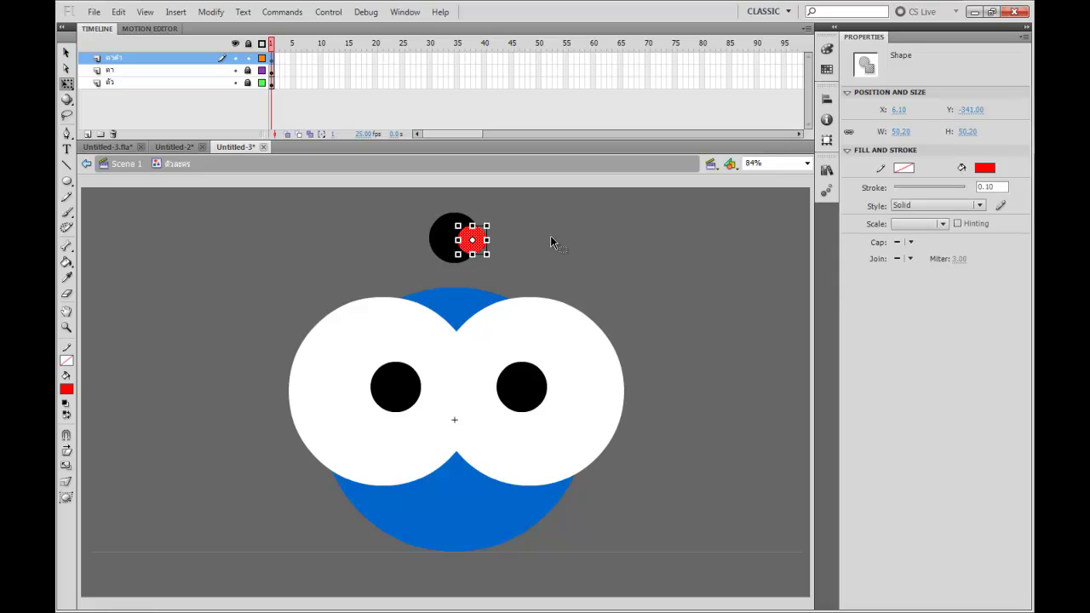
left_click(559, 244)
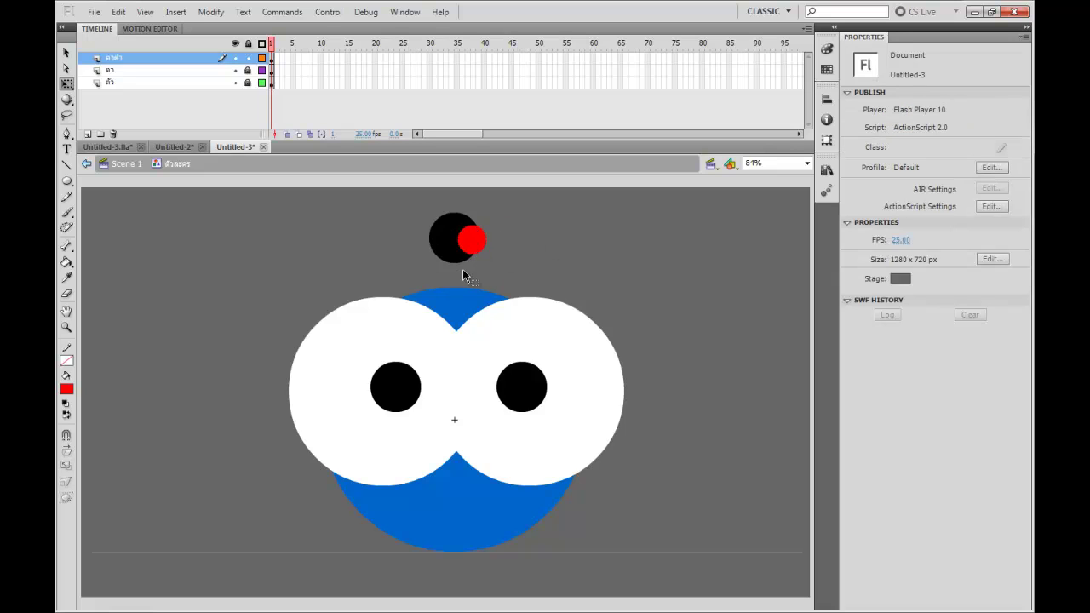
left_click(480, 243)
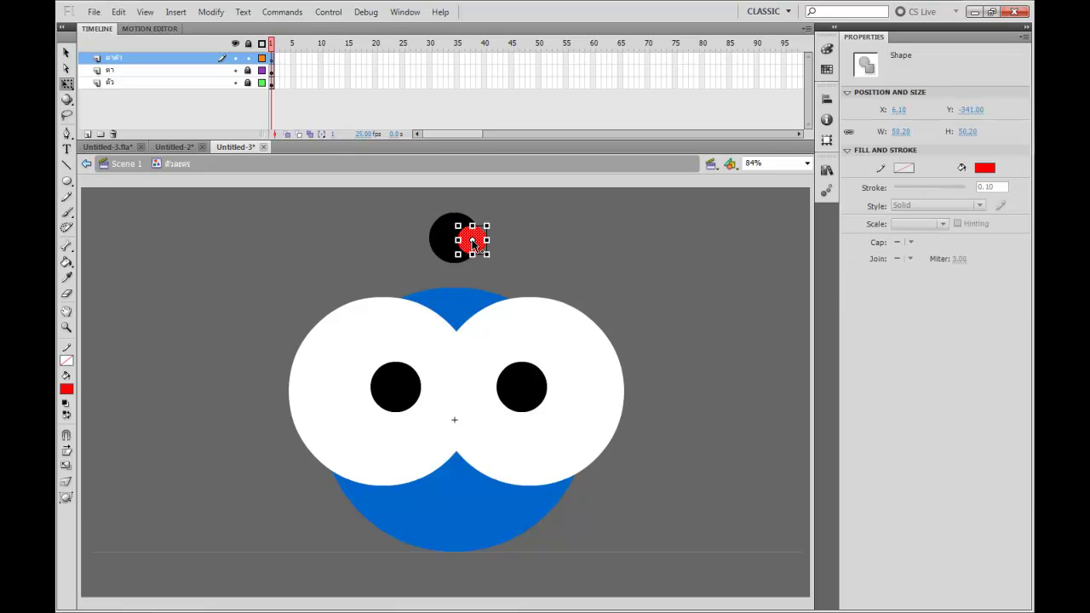
key("Delete")
left_click(461, 250)
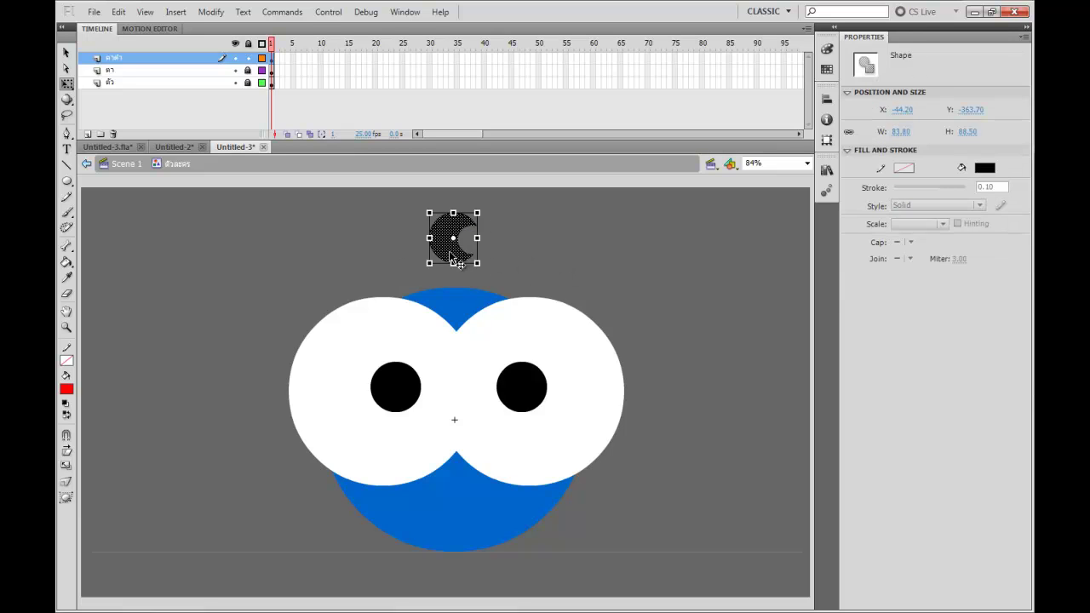
Place copies of the notched black shape in the upper part of each eye and delete the two plain round pupils
left_click_drag(451, 259, 533, 350)
left_click(579, 289)
left_click(519, 397)
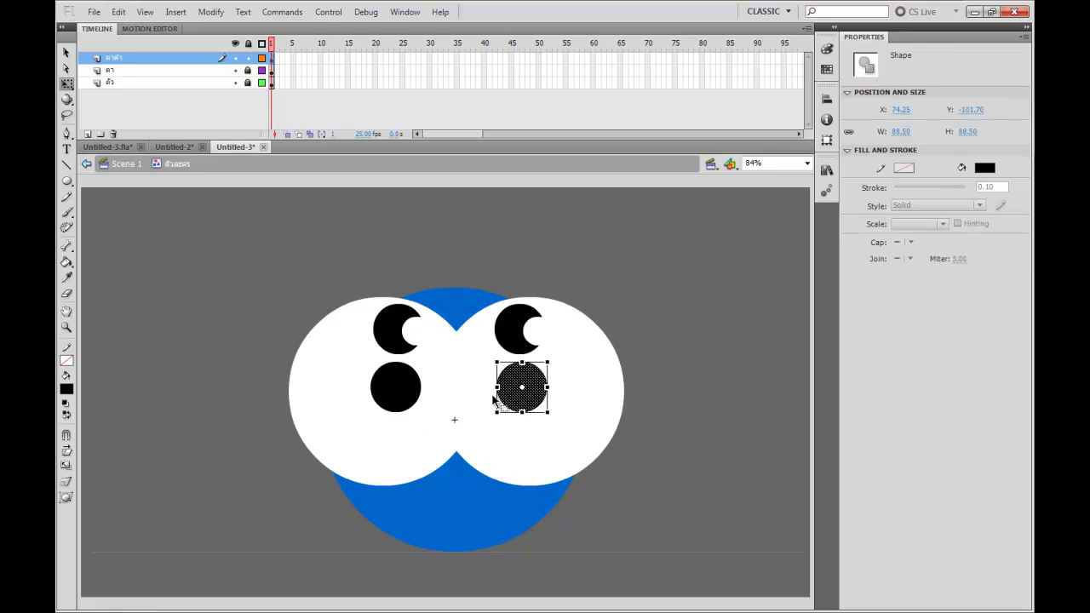
left_click(415, 402, "shift")
key("Delete")
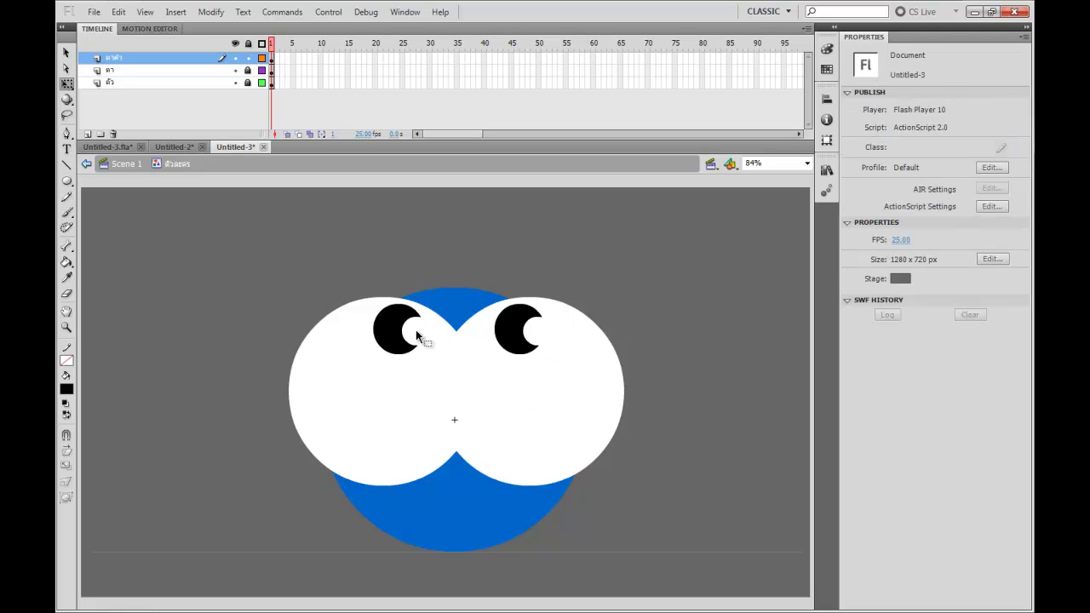
Move both notched pupils down together to the vertical middle of the eyes
left_click(398, 337)
left_click(514, 339, "shift")
left_click_drag(514, 339, 519, 397)
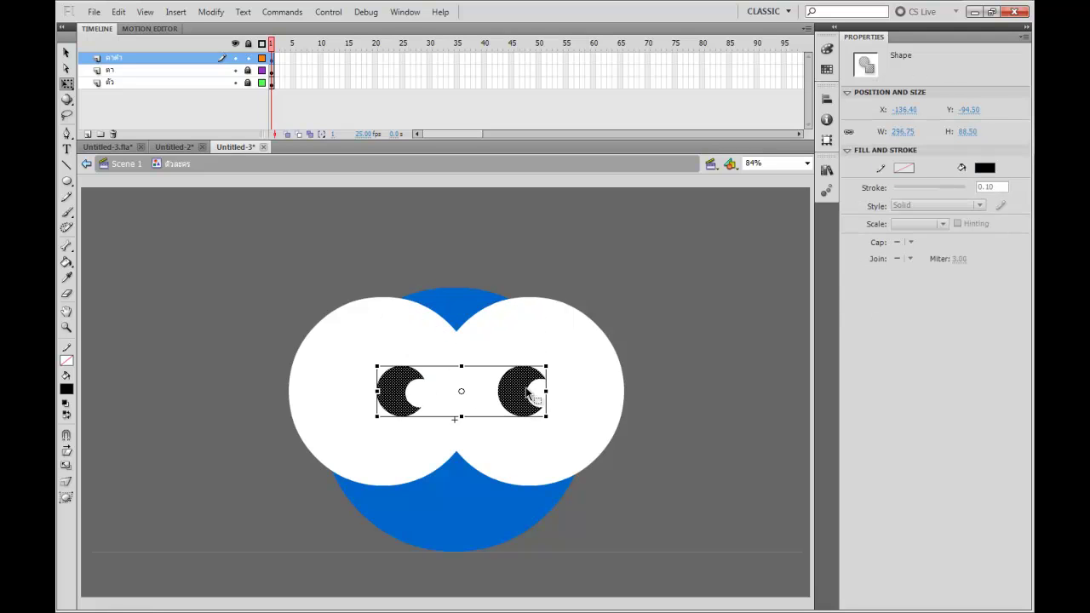
Group each notched pupil separately
left_click(527, 394)
left_click(517, 395)
key("ctrl+g")
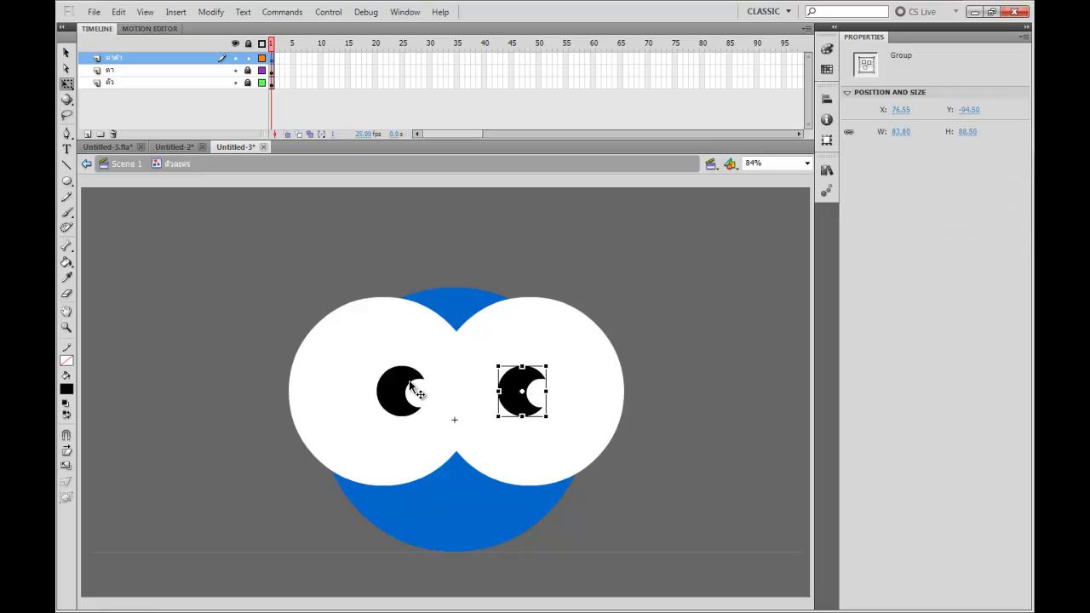
left_click(402, 396)
key("ctrl+g")
Try different gaze directions by moving the grouped pupils sideways within the white eyes
left_click_drag(395, 402, 390, 402)
left_click_drag(508, 400, 570, 398)
left_click_drag(394, 399, 432, 395)
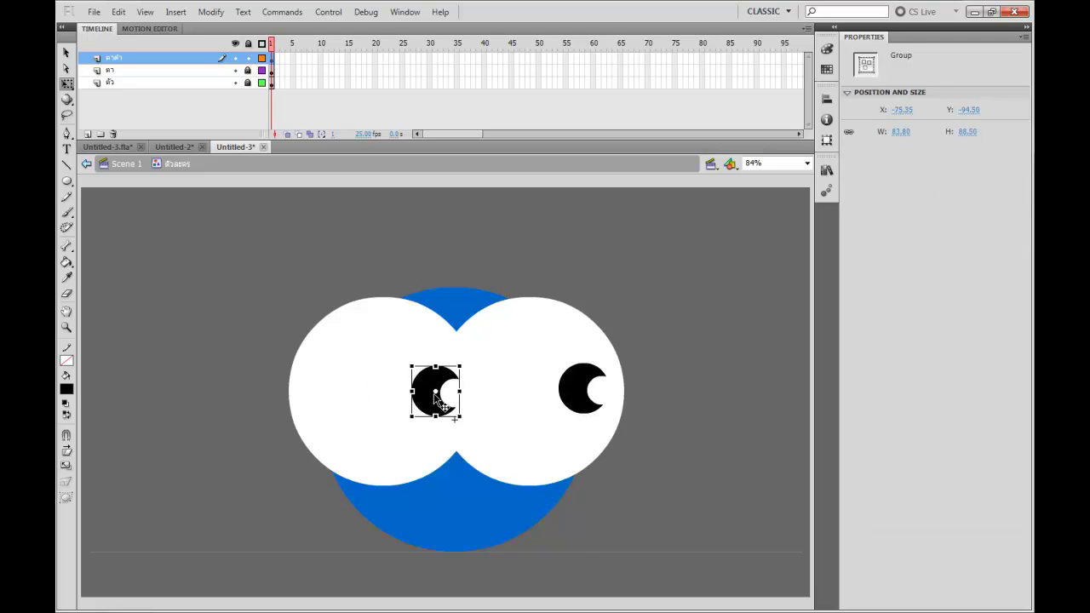
left_click_drag(582, 389, 590, 388)
left_click(714, 389)
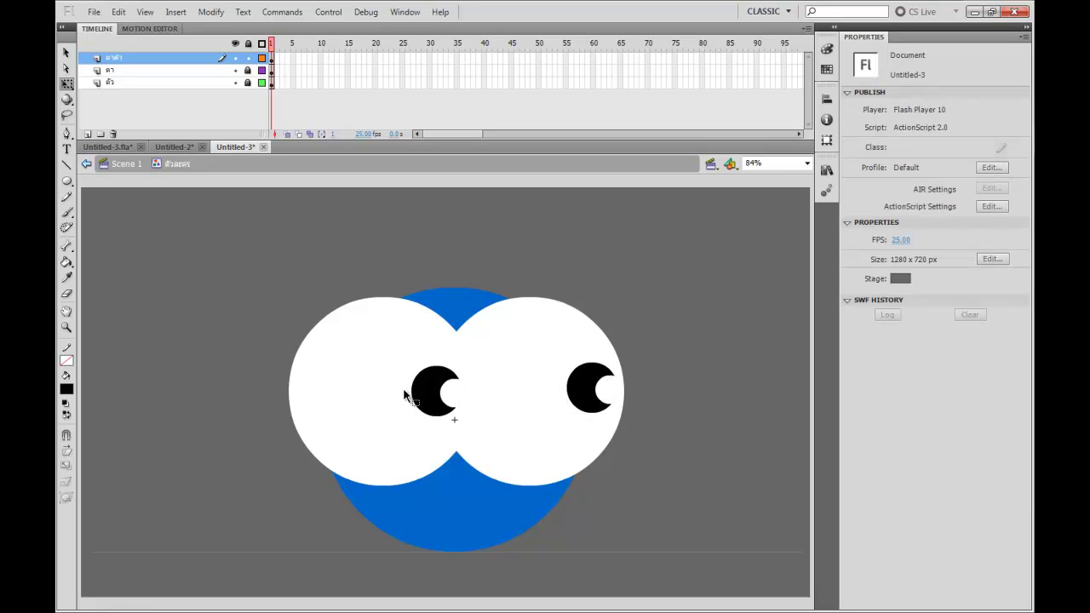
left_click_drag(409, 392, 290, 394)
left_click_drag(580, 406, 540, 390)
left_click(718, 349)
Move both pupils close together near the centre of the face and nudge the right one until they are roughly level
left_click_drag(317, 398, 417, 396)
left_click_drag(530, 399, 497, 400)
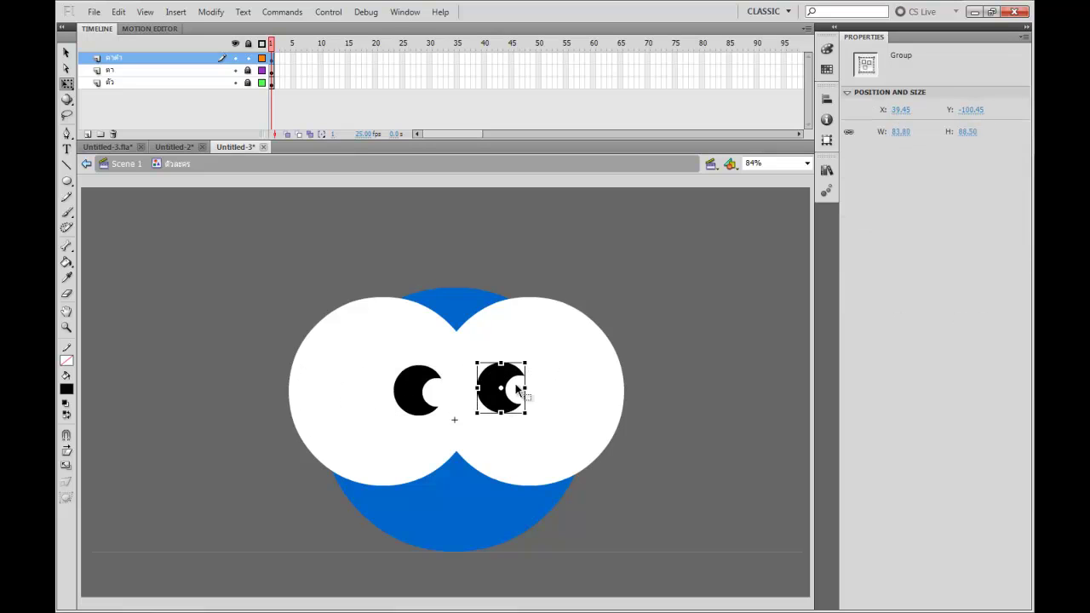
key("Left")
key("Left")
key("Left")
key("Left")
key("Left")
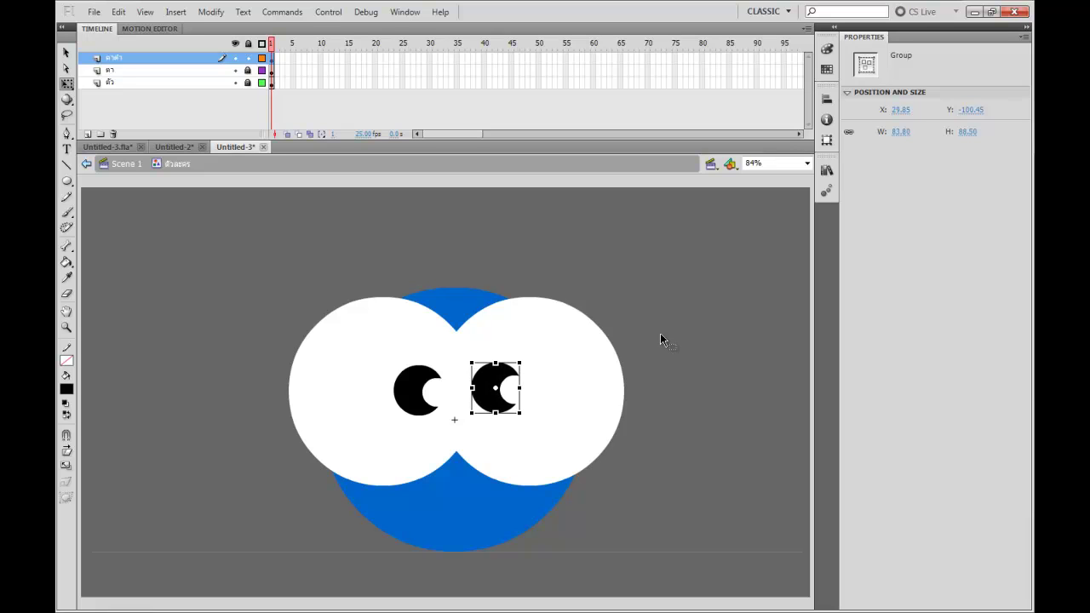
key("Down")
key("Left")
left_click(642, 341)
left_click(417, 407)
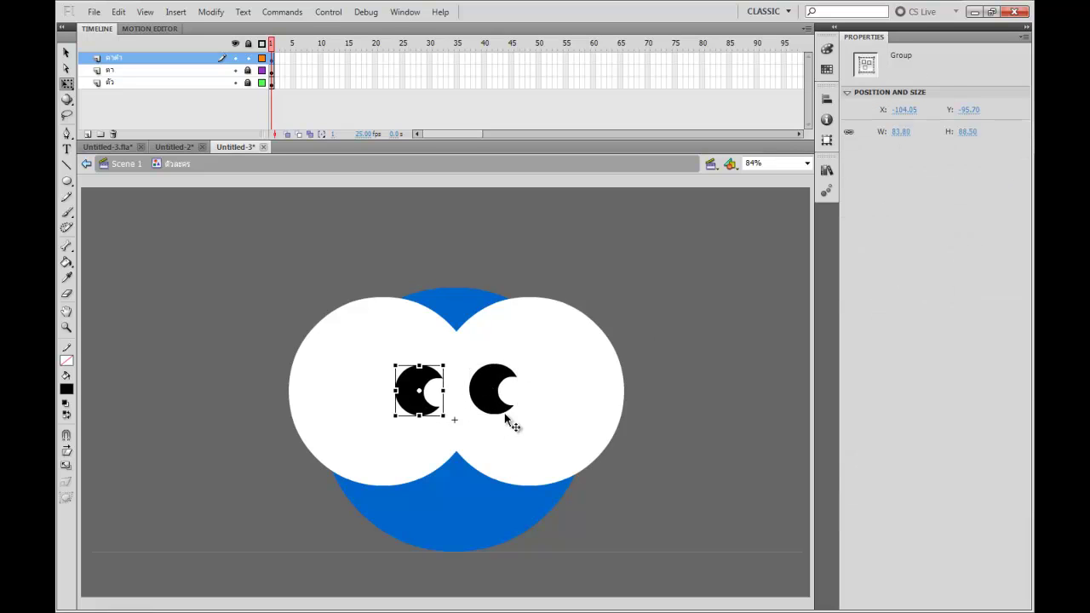
left_click(505, 406)
left_click(671, 314)
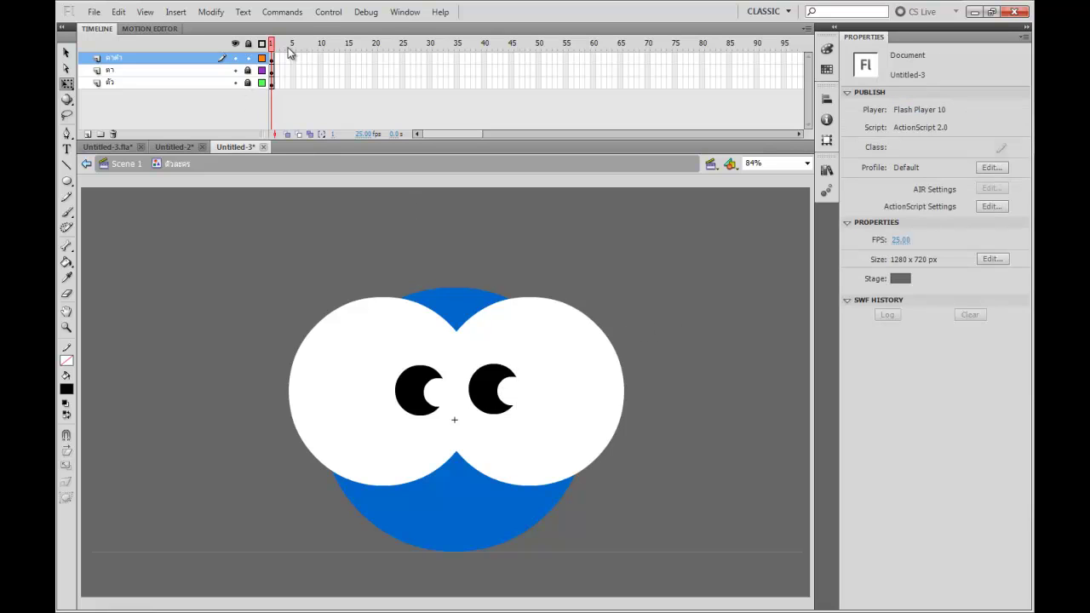
Extend the pupil, eye and body layers of the character symbol to frame 65
left_click_drag(289, 53, 619, 130)
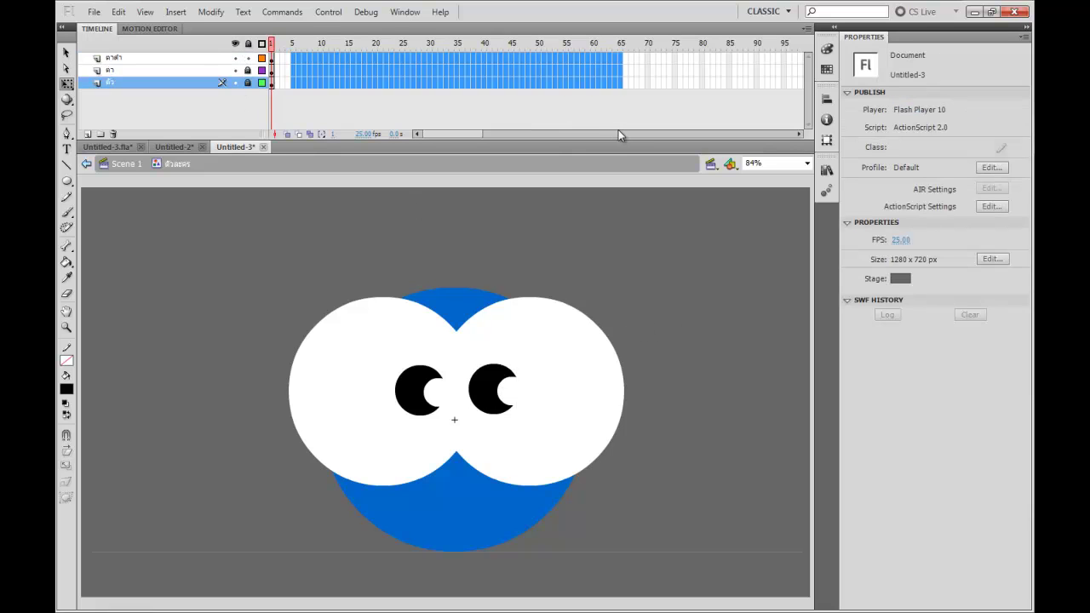
key("F5")
left_click(547, 114)
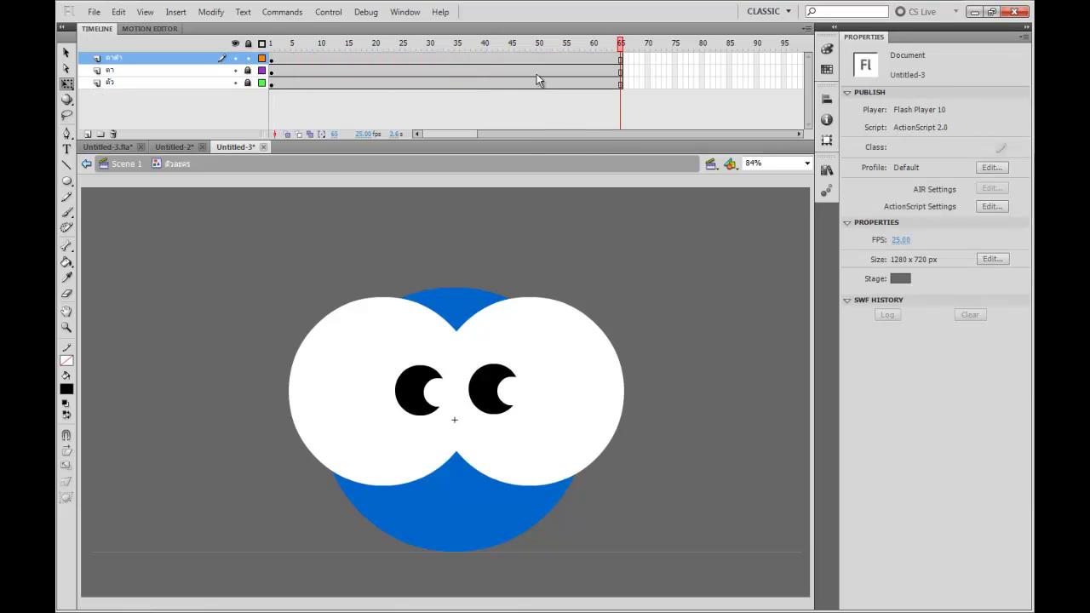
Scrub and play the symbol's timeline from the first frame to review its length
mouse_move(526, 46)
left_mouse_down()
mouse_move(297, 50)
mouse_move(533, 61)
left_mouse_up()
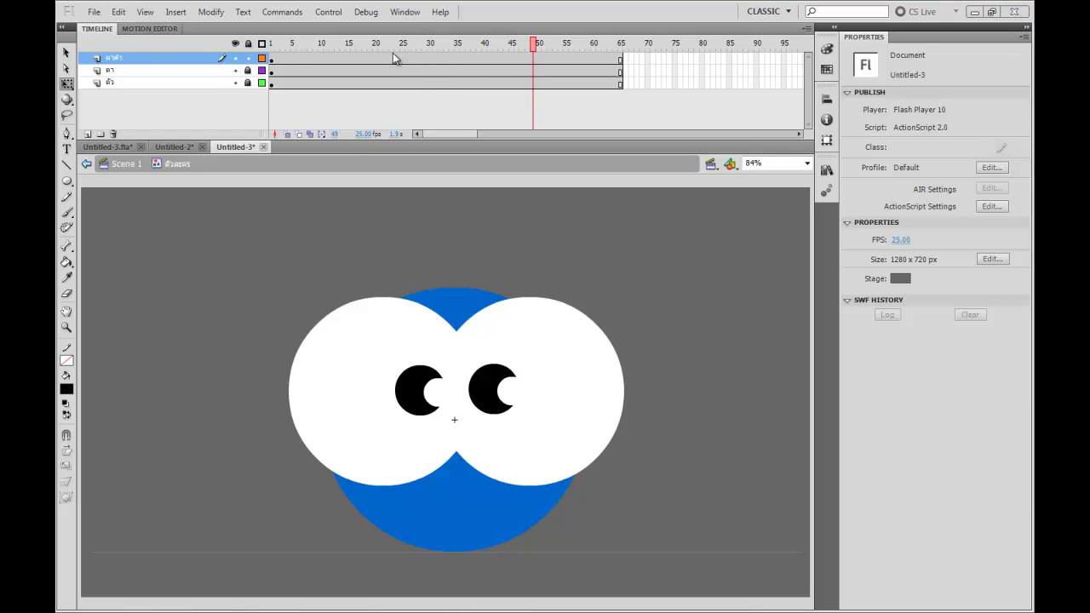
left_click_drag(392, 53, 142, 46)
key("Return")
key("Return")
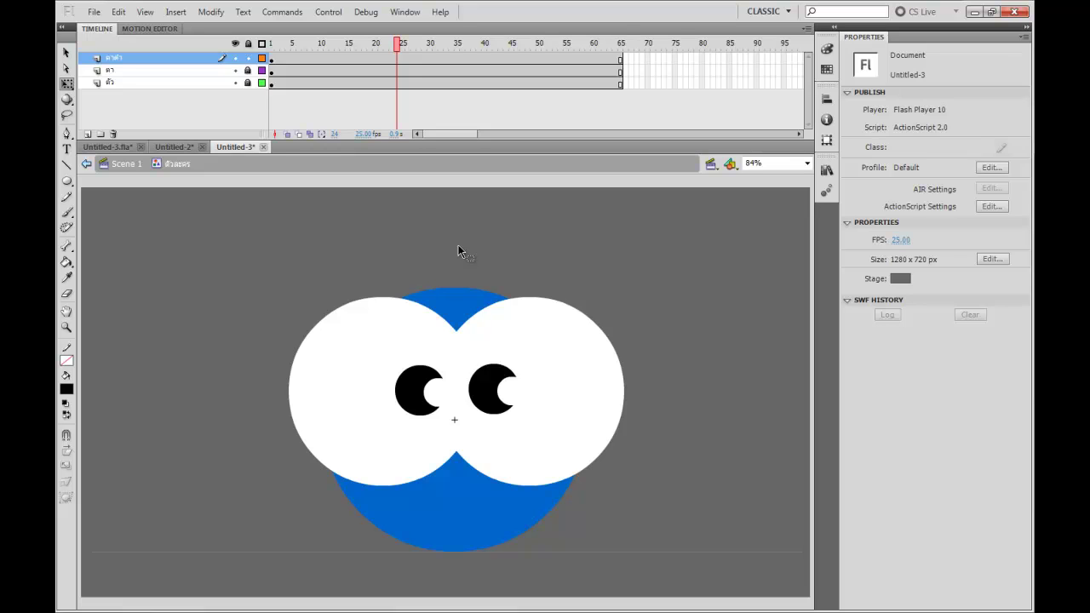
left_click_drag(398, 43, 242, 49)
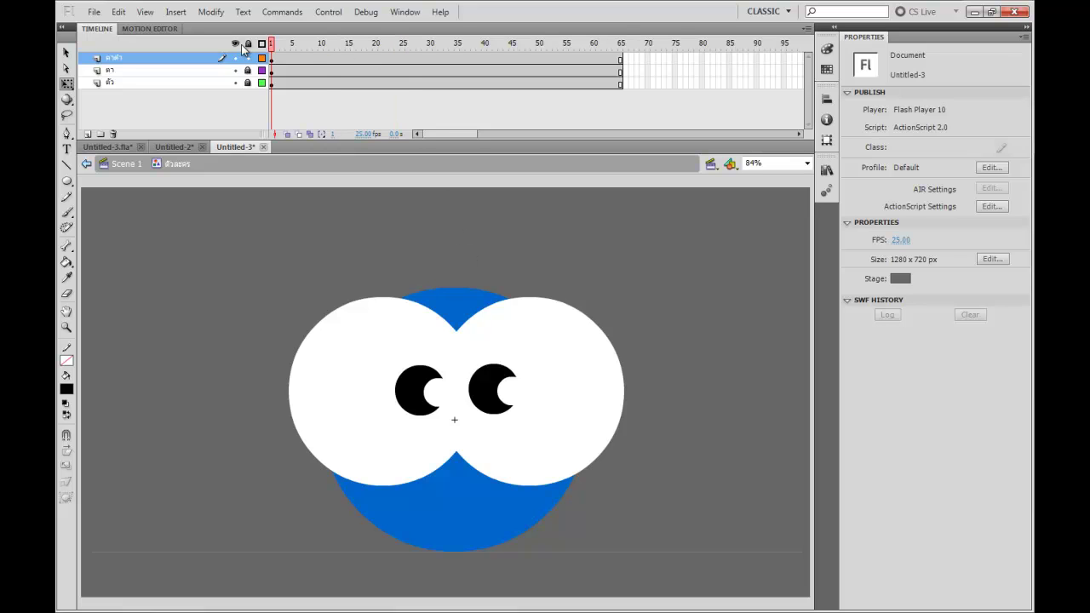
key("Return")
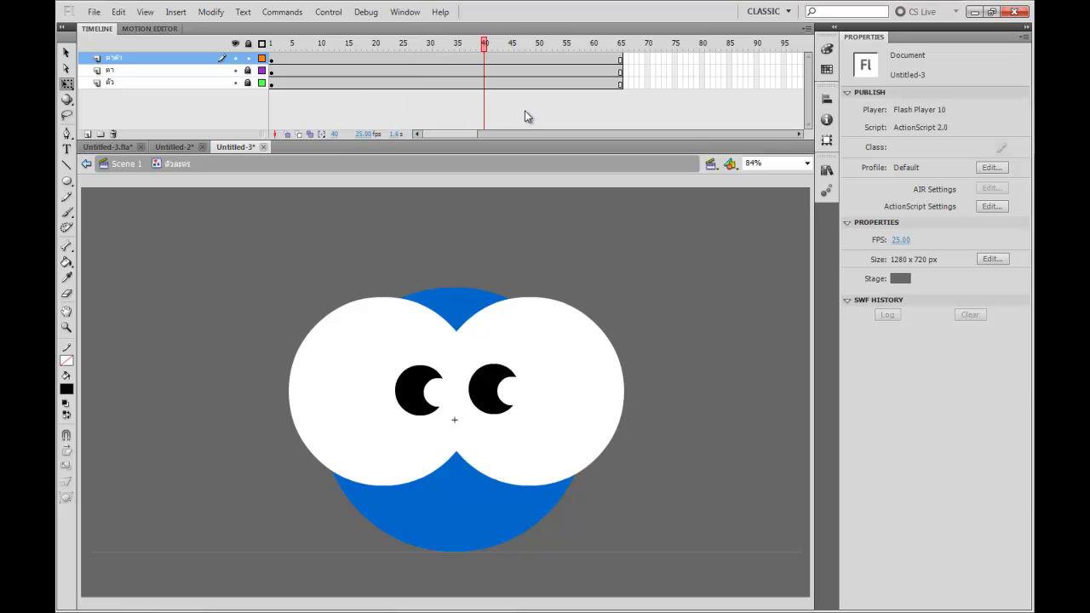
Insert a keyframe at frame 55 on the pupil layer and delete both pupils there
left_click(567, 66)
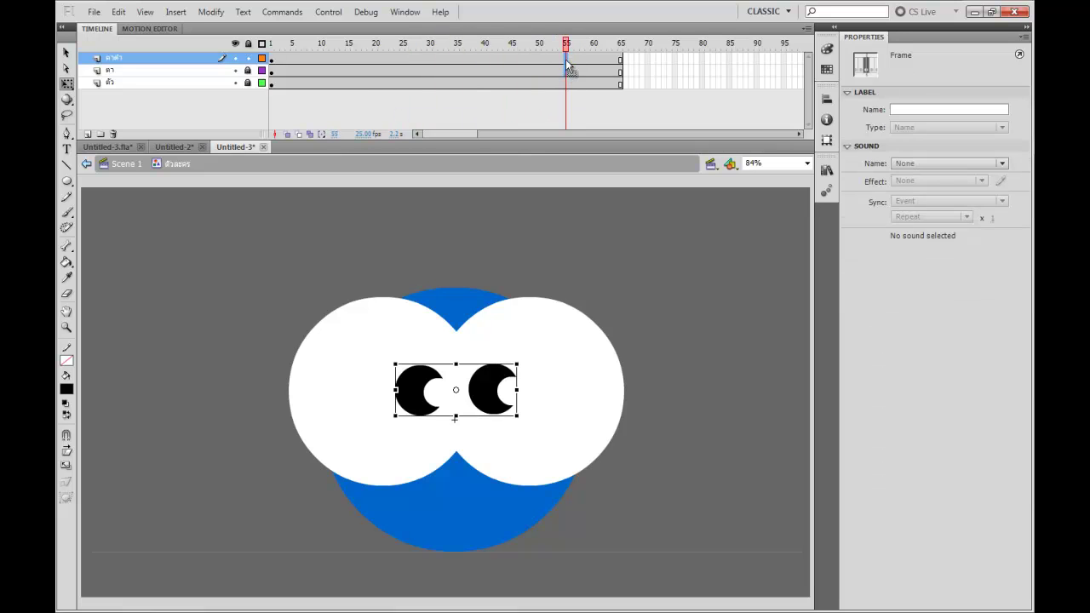
key("F6")
key("Delete")
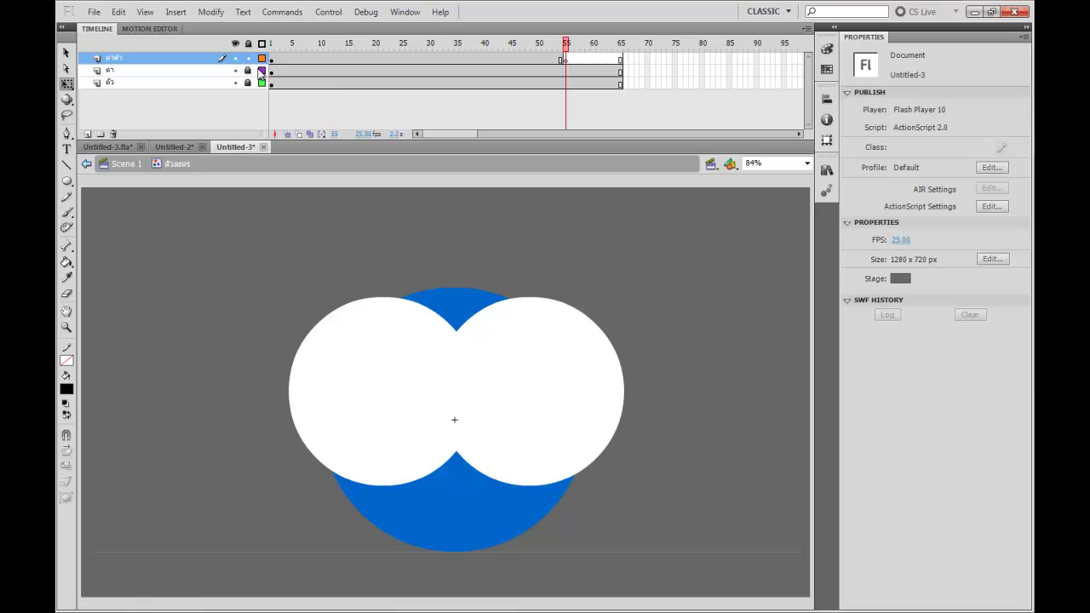
Insert a keyframe at frame 55 on the eye layer and recolour the eyes with the body's blue, #0066CC
left_click(566, 71)
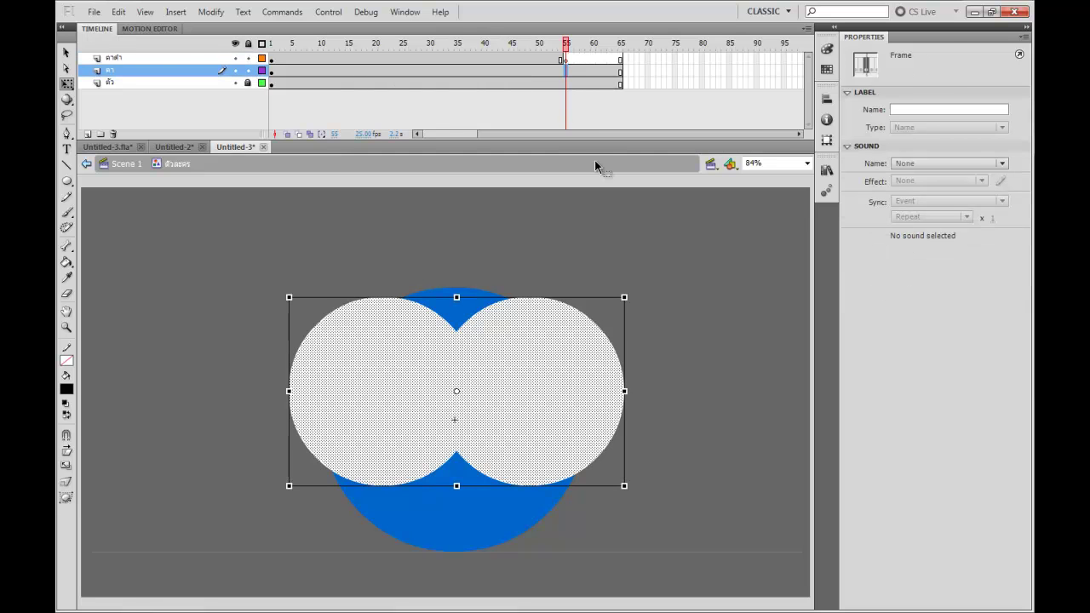
left_click(67, 390)
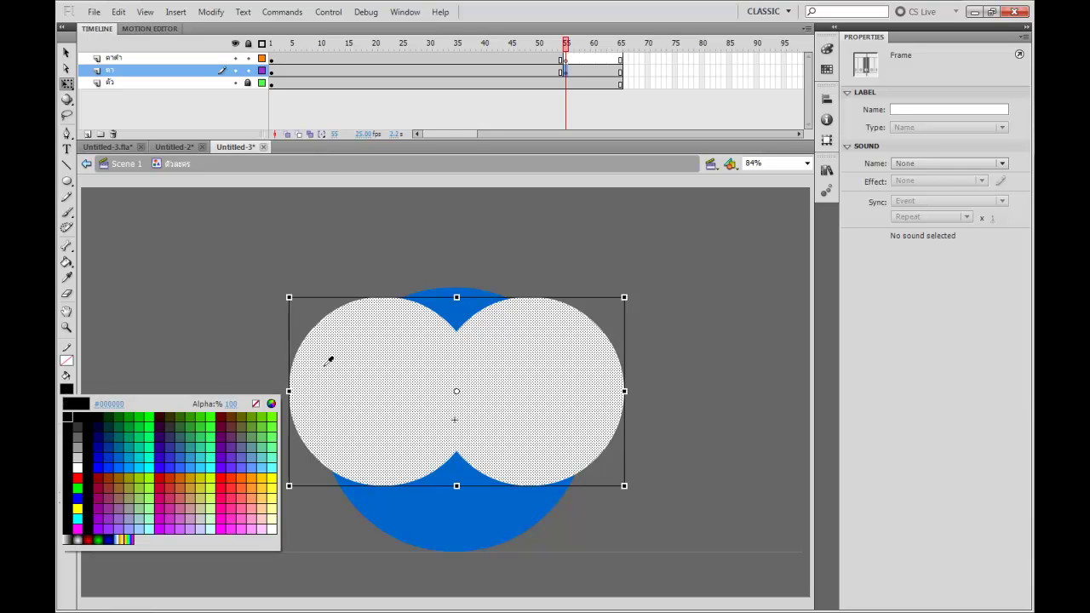
left_click(458, 307)
left_click(514, 244)
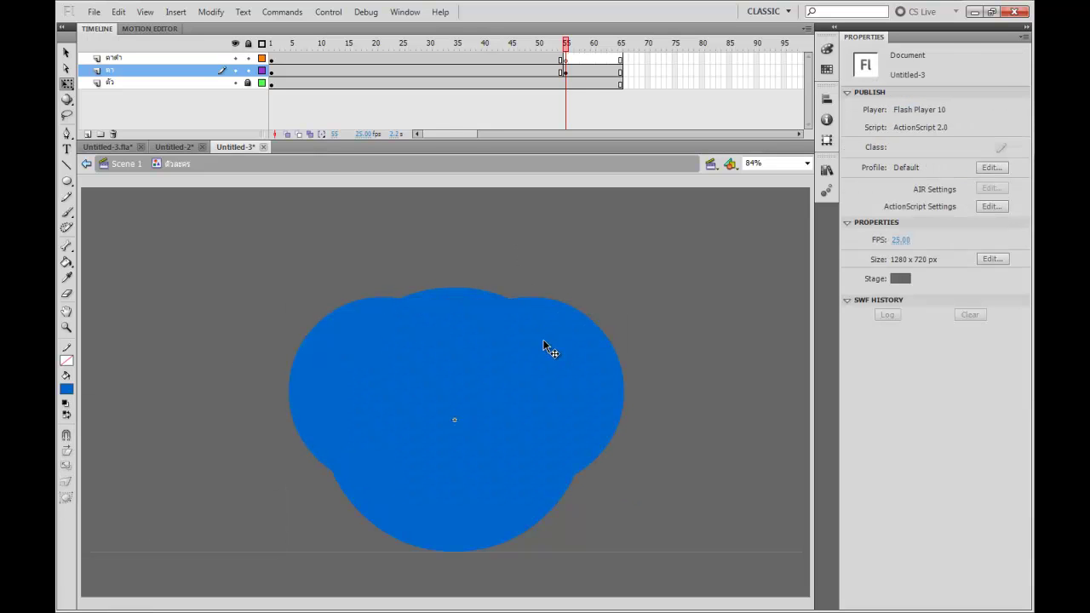
left_click(546, 345)
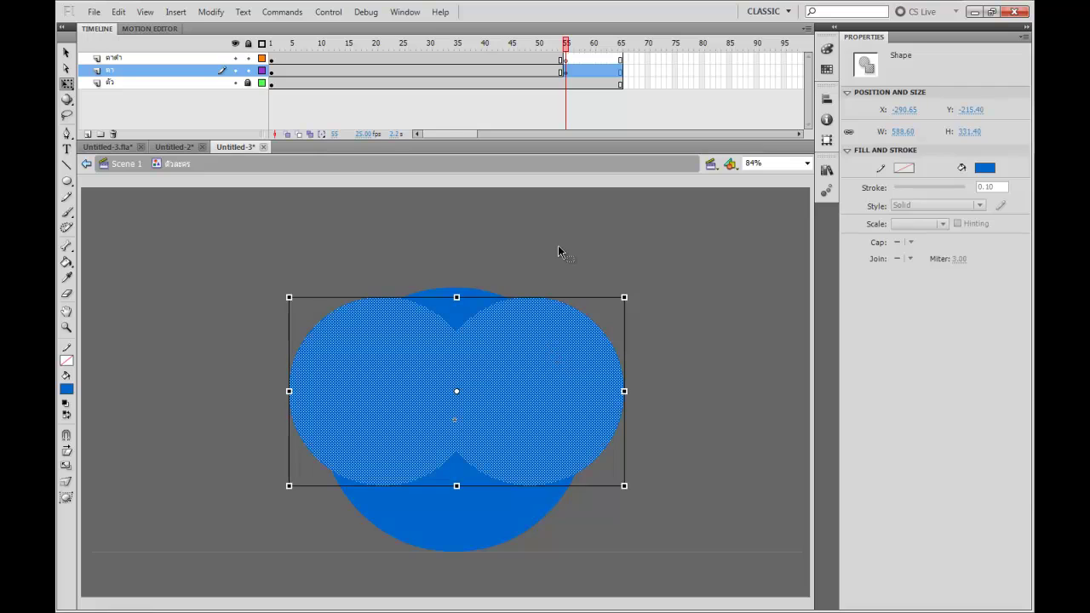
left_click(558, 246)
Darken the eye shape's blue fill at frame 55 by lowering its luminosity in the custom colour picker
left_click(596, 382)
left_click(67, 390)
left_click(269, 406)
left_click(69, 390)
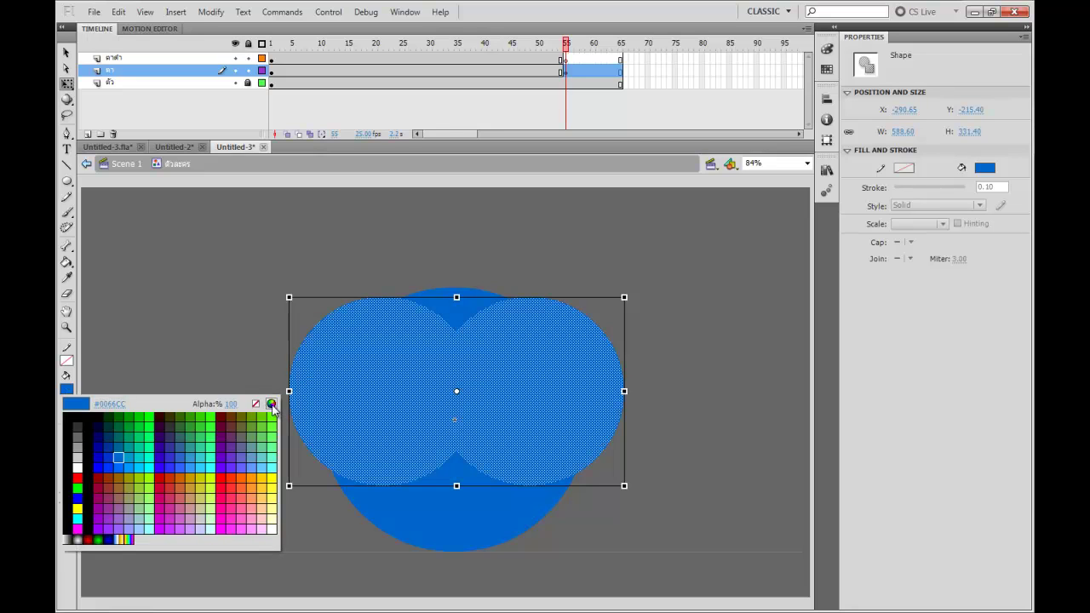
left_click(272, 405)
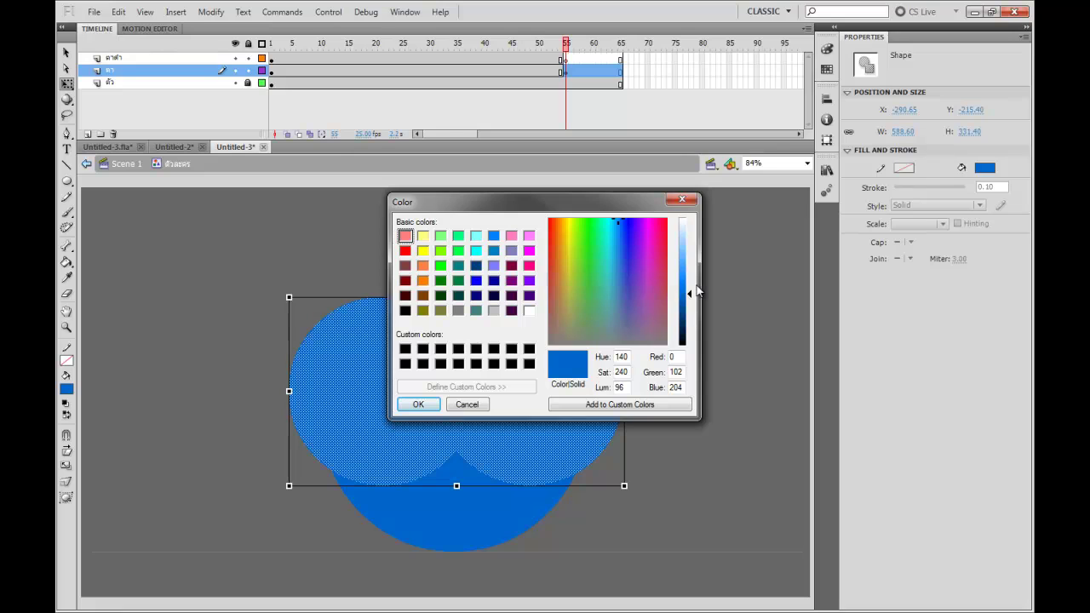
left_click_drag(691, 294, 691, 310)
left_click(418, 405)
left_click(673, 315)
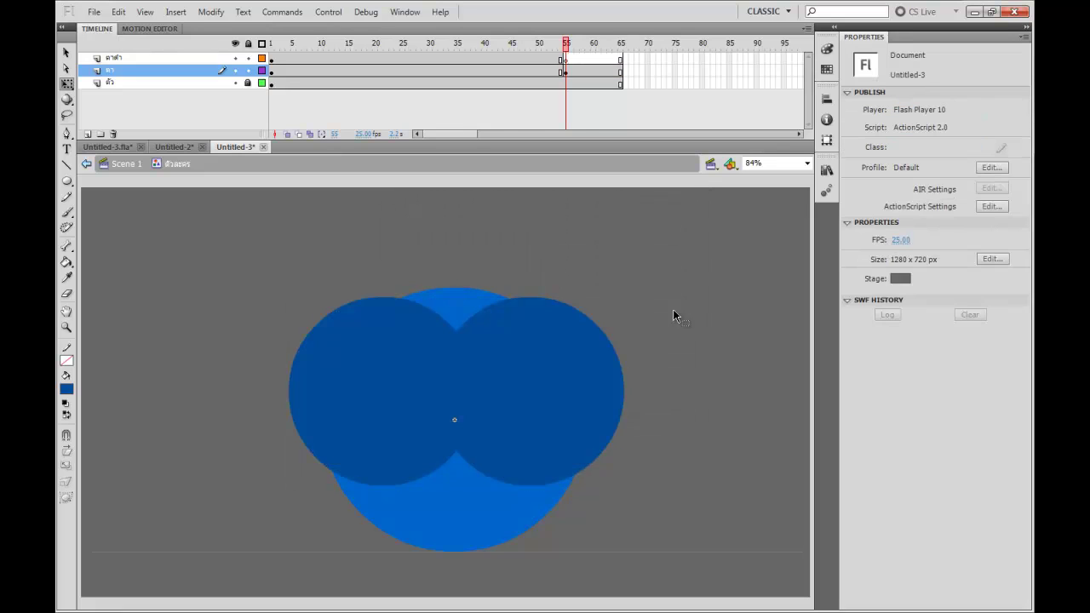
Draw a horizontal black line about 267 px long across the right eye on the pupil layer, with a 20.20 stroke
mouse_move(565, 47)
left_mouse_down()
mouse_move(543, 47)
mouse_move(575, 54)
left_mouse_up()
left_click(588, 61)
left_click(67, 164)
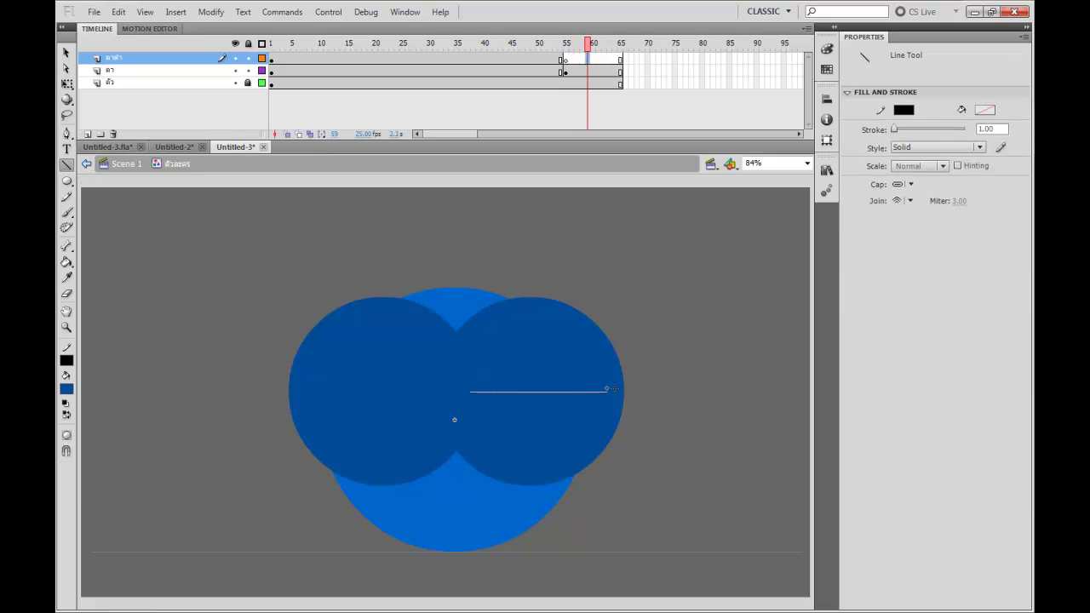
left_click_drag(620, 390, 619, 391)
key("v")
left_click(615, 392)
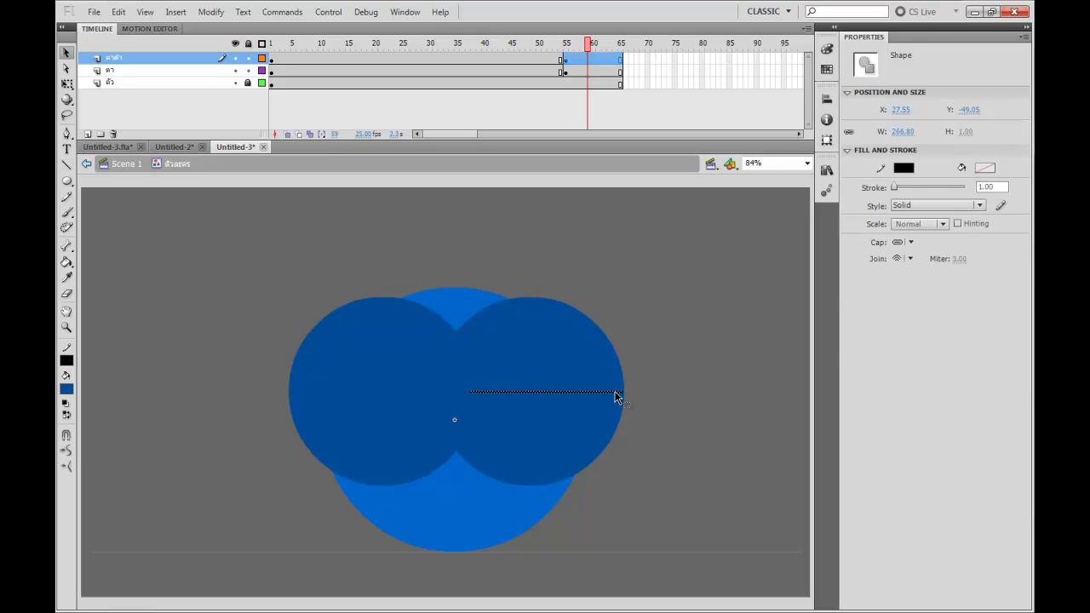
left_click_drag(894, 186, 901, 186)
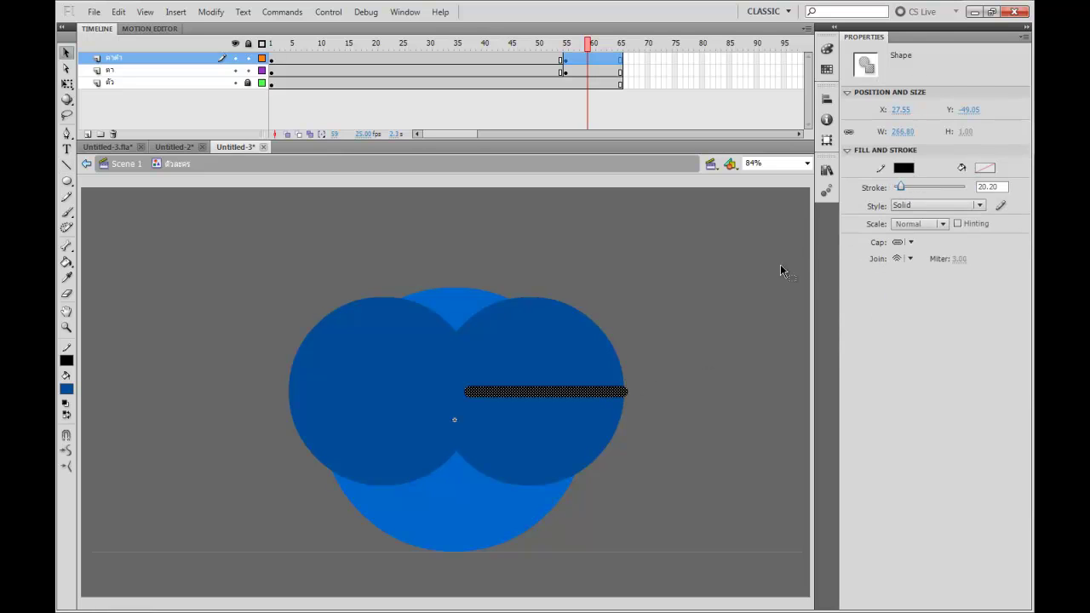
Copy the thick black line onto the left eye and bend both lines upward into closed-eye arcs
left_click_drag(615, 395, 438, 398)
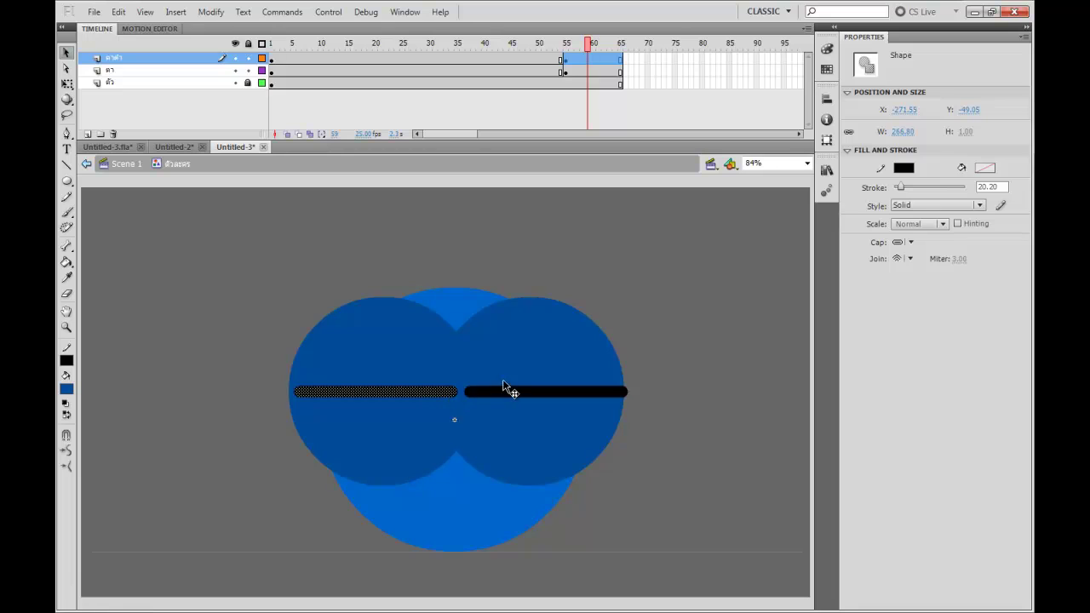
left_click(694, 359)
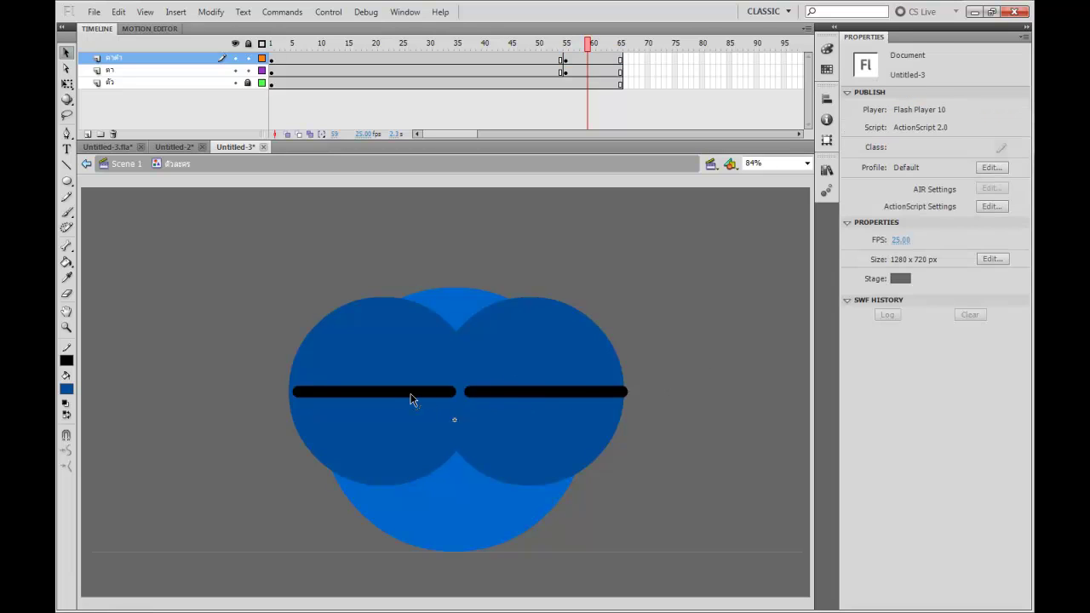
left_click(413, 393)
left_click(645, 406)
left_click_drag(555, 391, 554, 368)
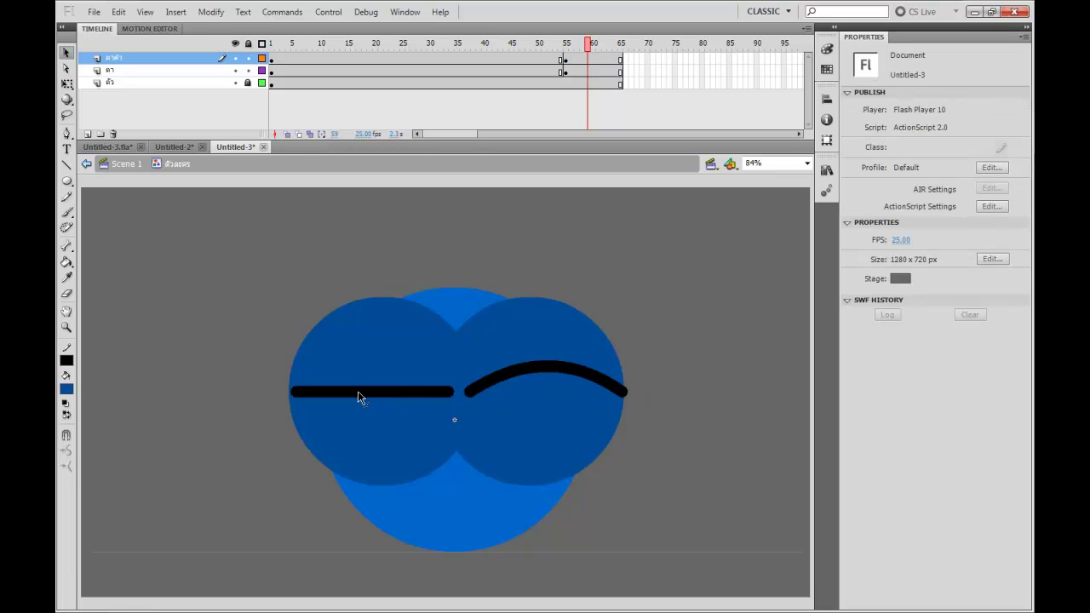
left_click_drag(358, 391, 361, 372)
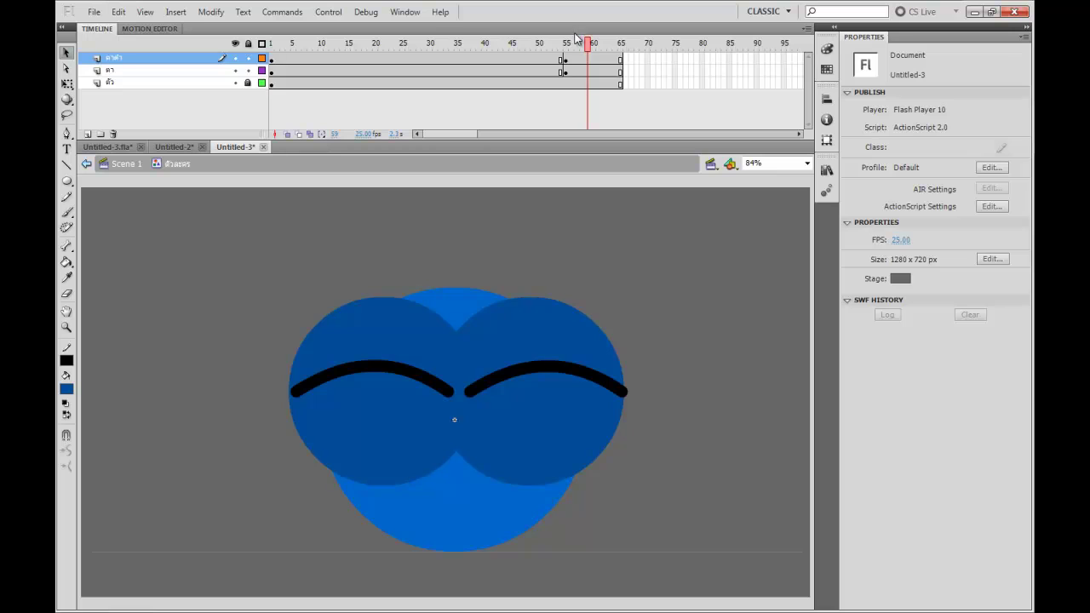
Play the symbol's timeline from around frame 33 to check the blink
left_click(447, 46)
key("Return")
key("Return")
Return to Scene 1, extend the character and ground layers to frame 85, and play the main timeline
left_click(126, 164)
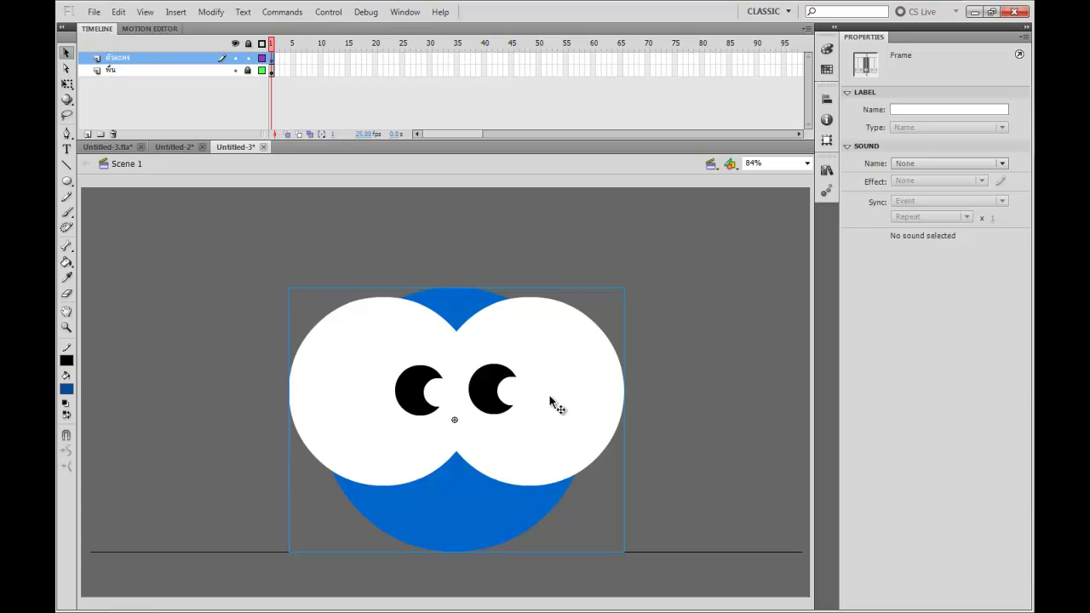
left_click_drag(322, 70, 730, 119)
key("F5")
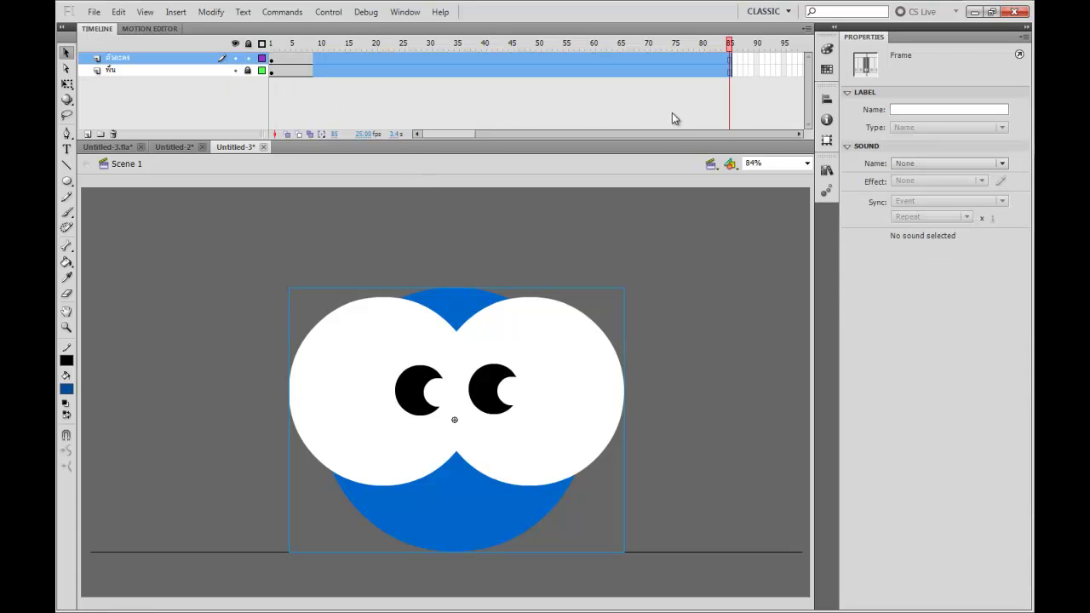
left_click(500, 42)
key("Return")
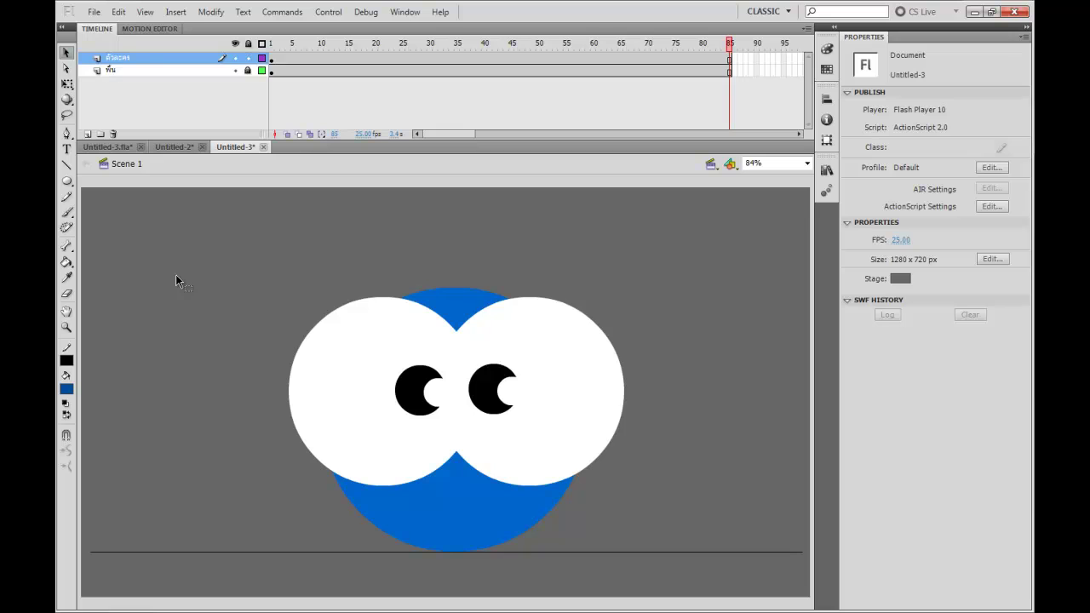
Open the character symbol for editing and remove frames from all three layers so the symbol ends at frame 28
left_click(497, 375)
double_click(498, 382)
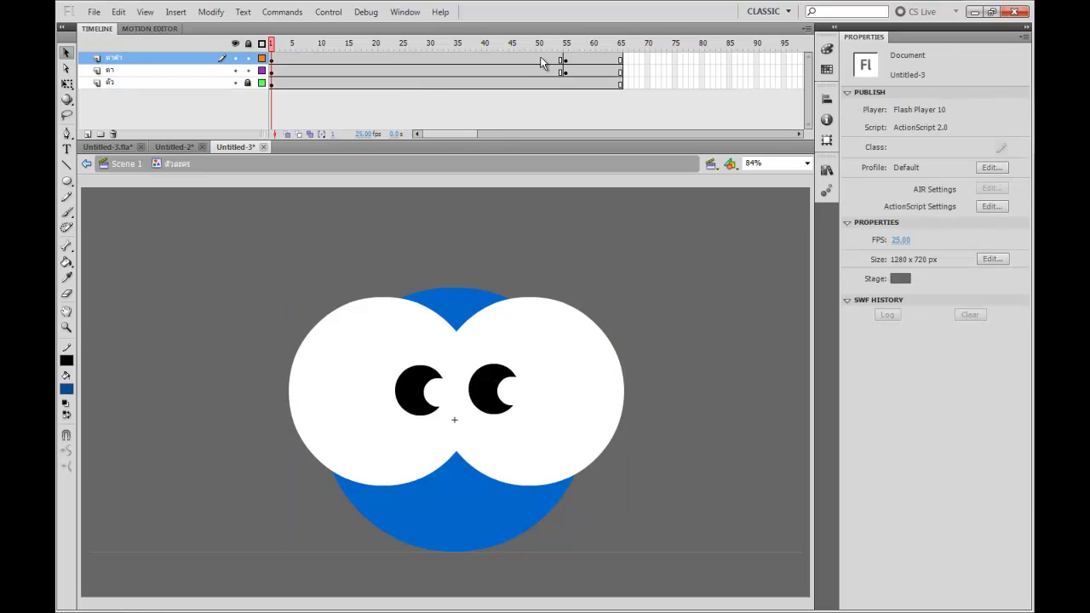
left_click_drag(540, 59, 375, 83)
right_click(403, 74)
left_click(449, 148)
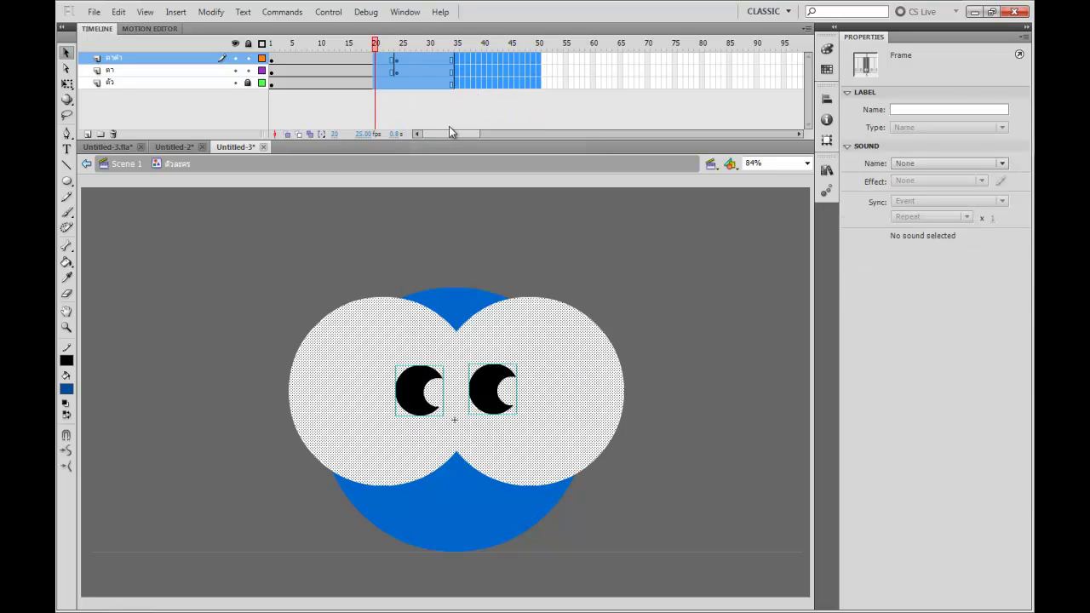
left_click(442, 112)
left_click_drag(425, 58, 480, 96)
right_click(464, 81)
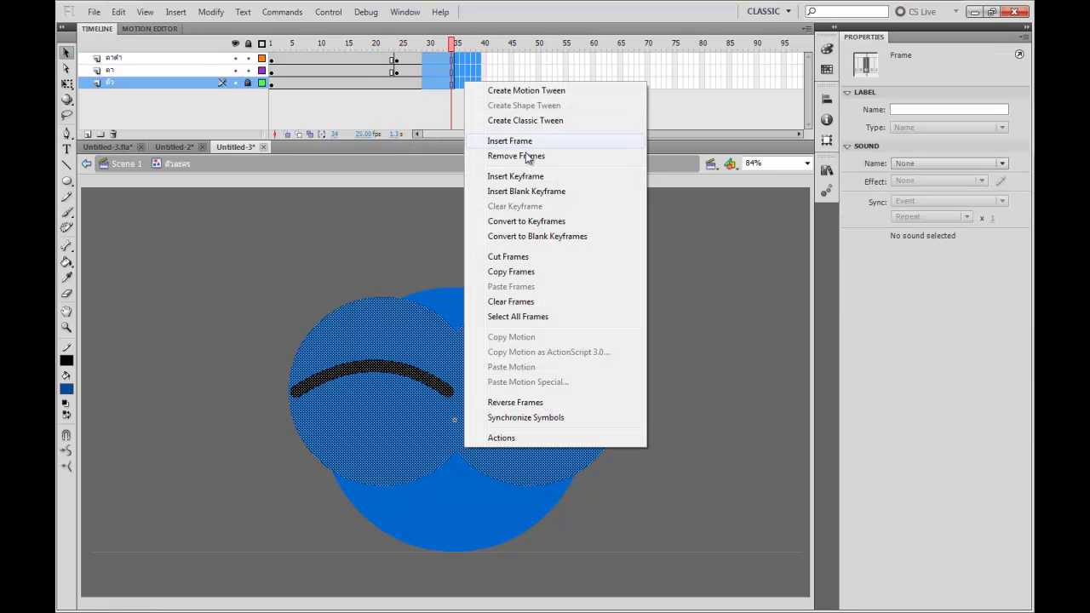
left_click(526, 155)
Play the shortened symbol's timeline, and replay the main timeline in Scene 1 from frame 1
mouse_move(419, 48)
left_mouse_down()
mouse_move(381, 46)
mouse_move(428, 48)
left_mouse_up()
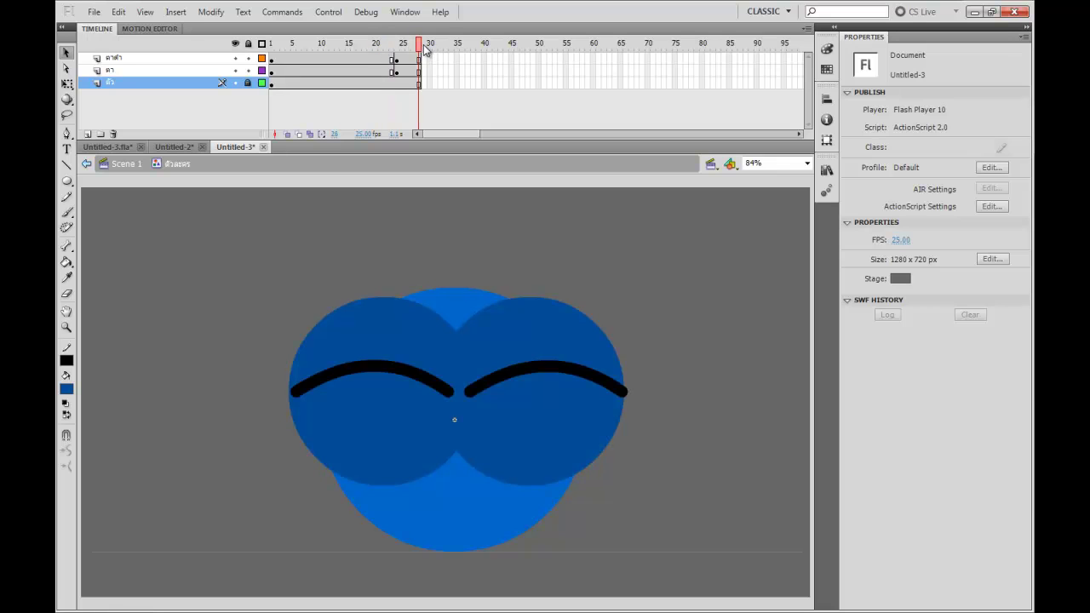
key("Return")
left_click(126, 163)
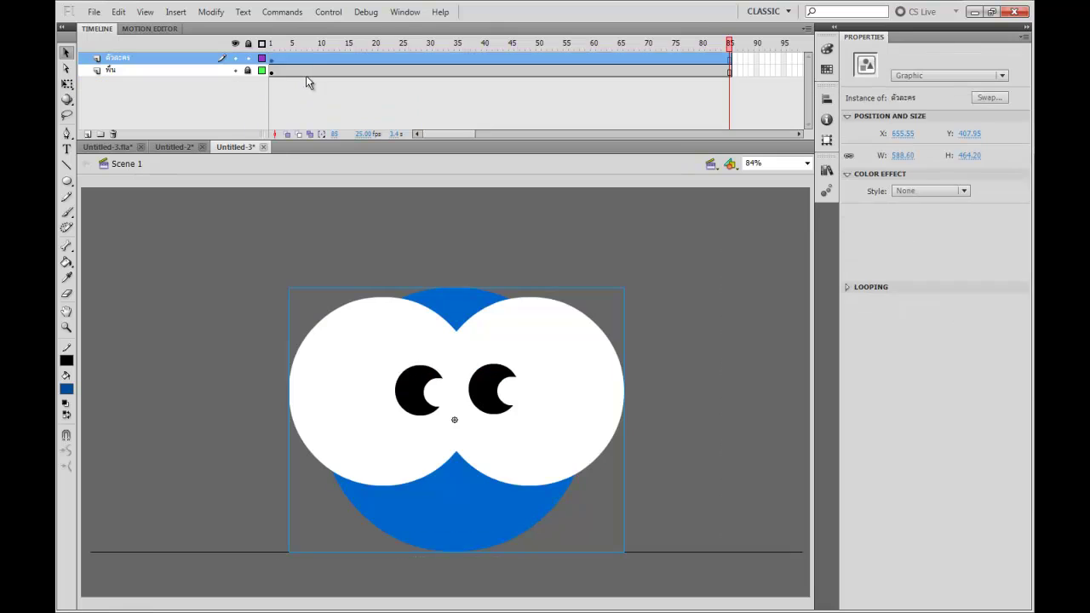
left_click(273, 43)
key("Return")
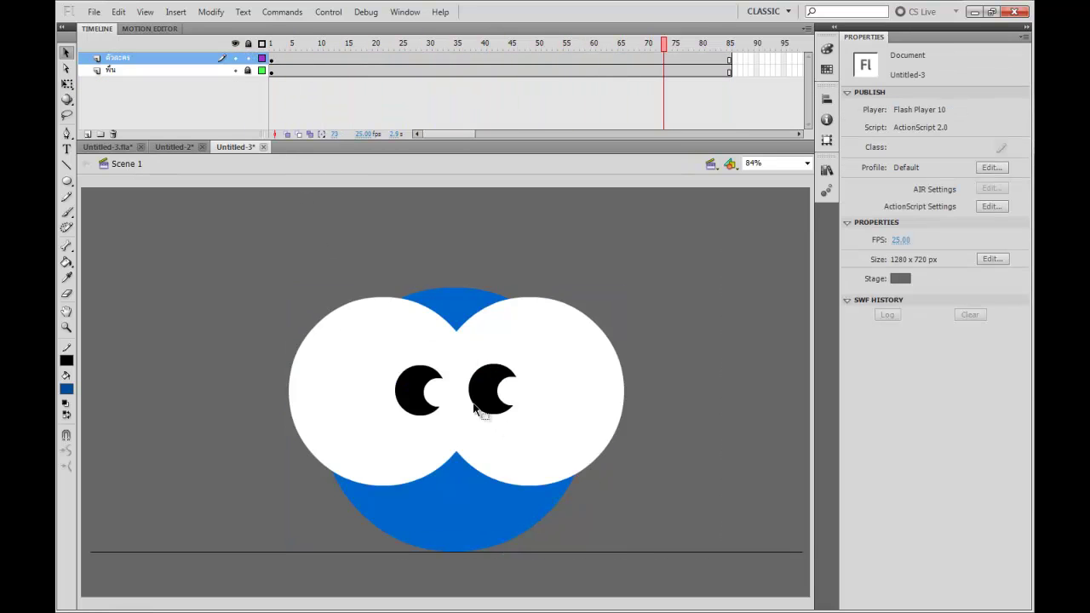
In the character symbol, insert frames on all three layers, moving the closed-eye keyframes to frame 48 and the end to frame 56
left_click(509, 390)
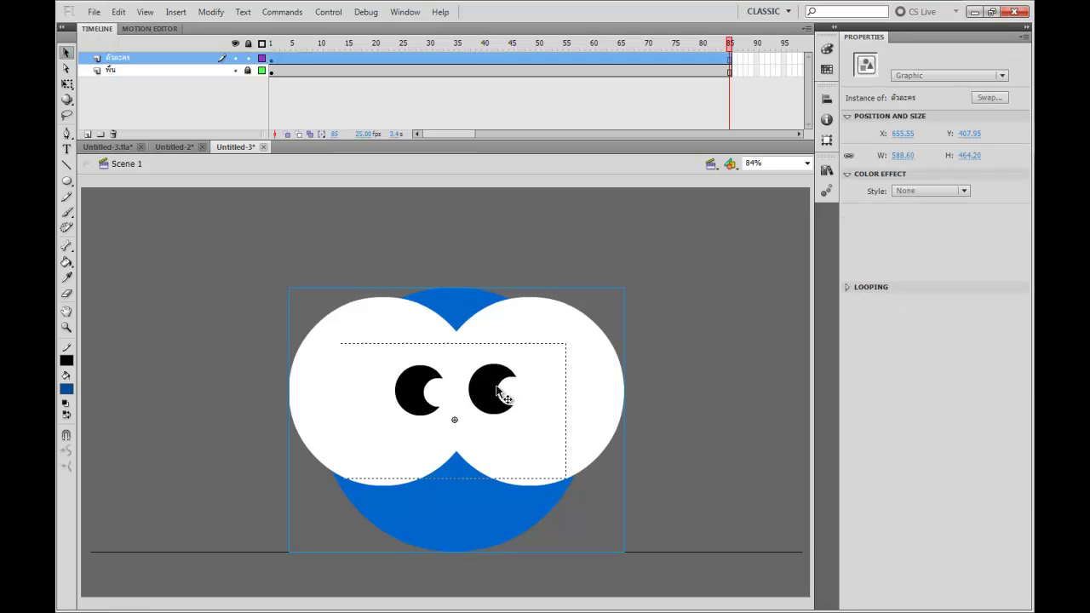
double_click(509, 390)
left_click_drag(392, 58, 328, 100)
key("F5")
key("F5")
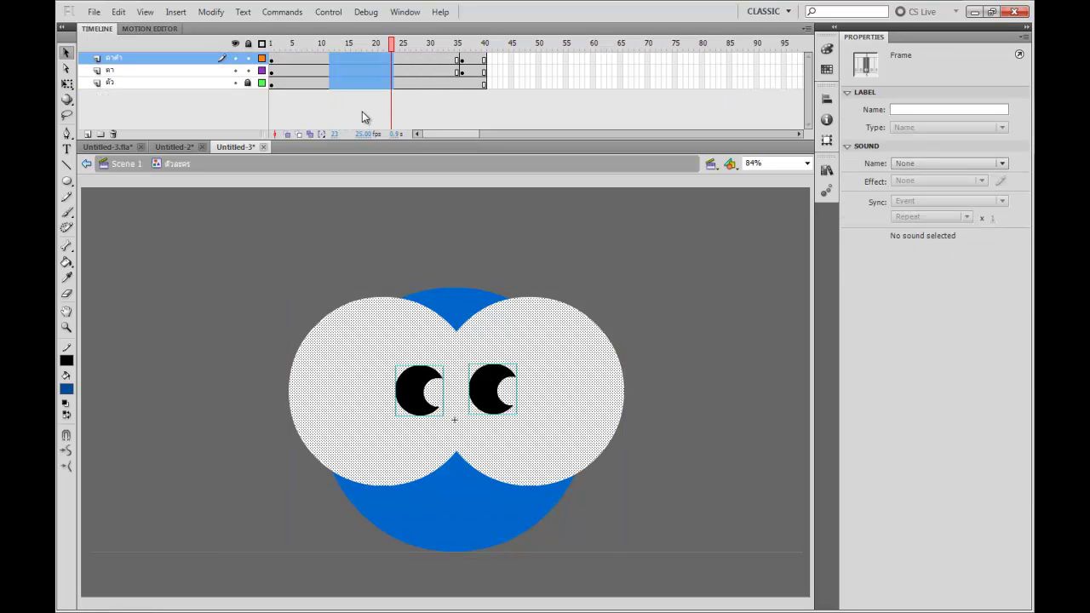
left_click_drag(561, 57, 574, 89)
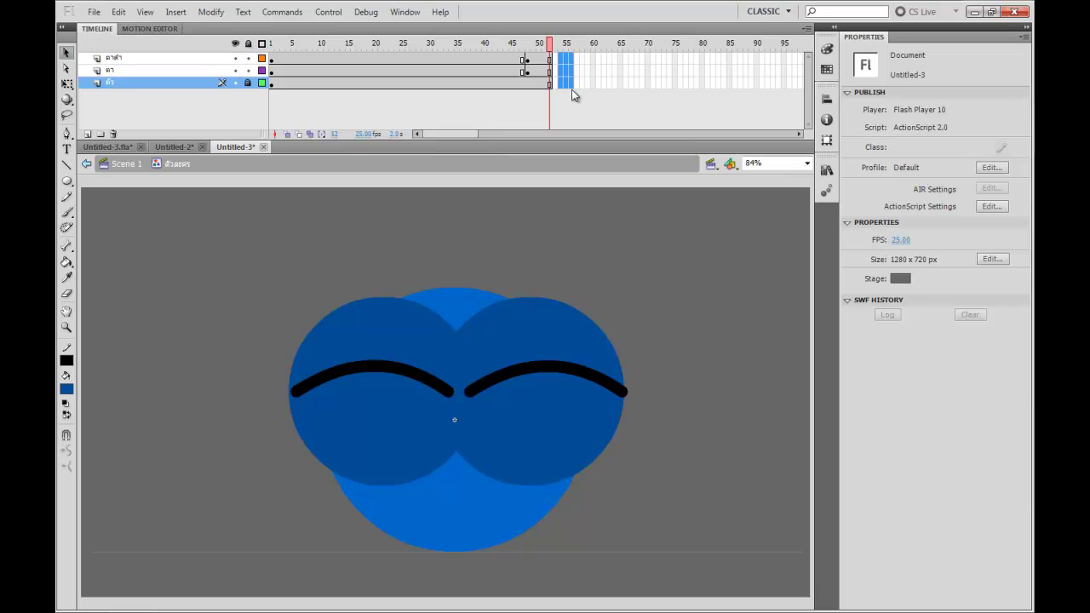
key("F5")
Play the symbol's timeline from around frame 34 to check the blink timing
left_click_drag(569, 44, 453, 51)
left_click(454, 93)
key("Return")
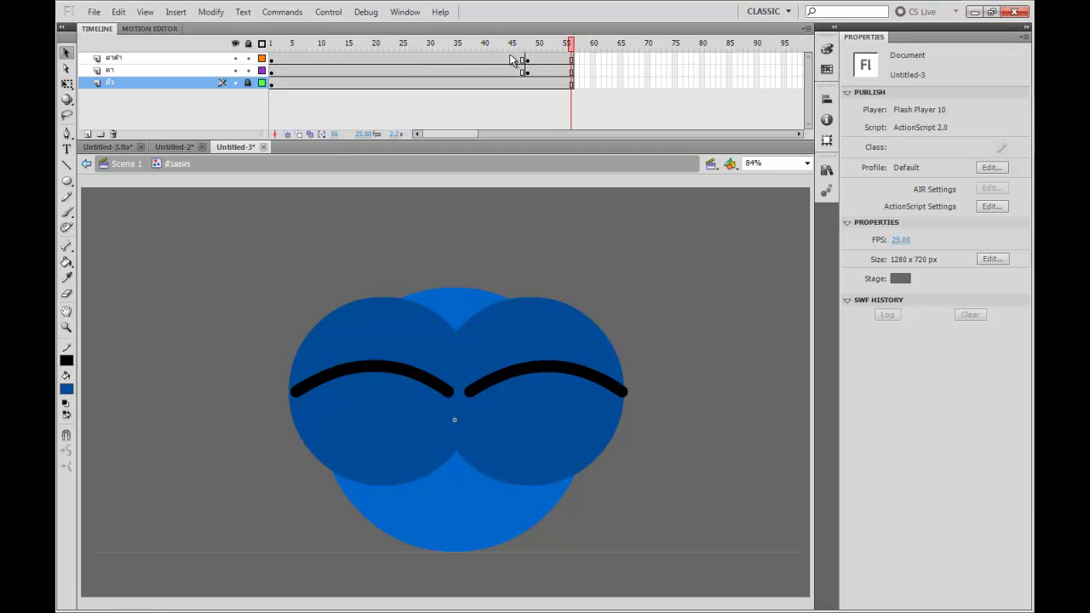
Copy the open-eye frame of all three layers to frame 56 and play from about frame 41
left_click_drag(512, 60, 515, 96)
left_click(513, 94)
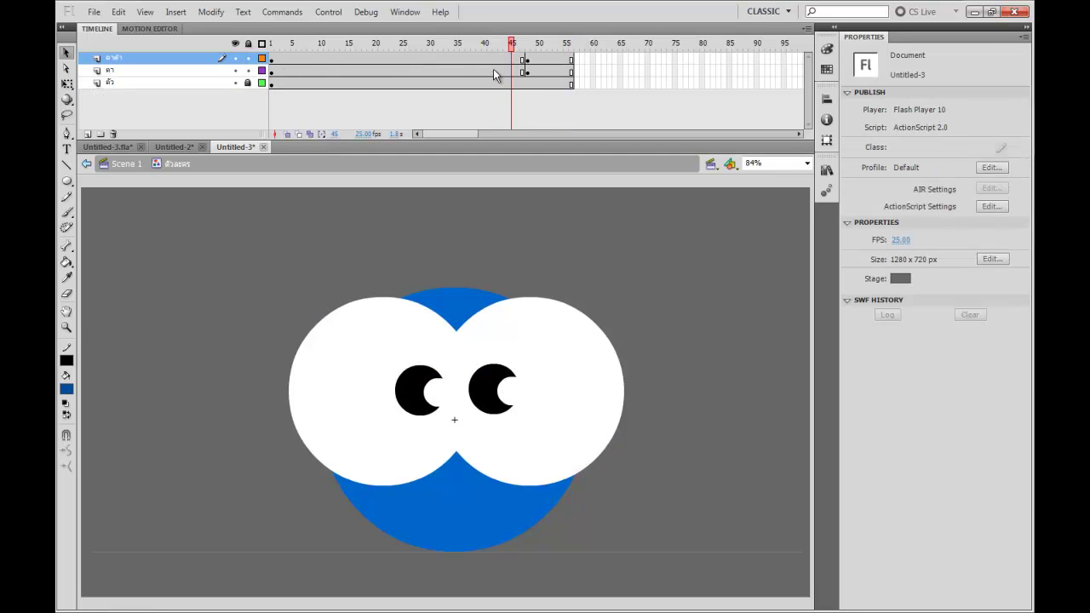
left_click_drag(466, 65, 473, 101)
left_click(455, 93)
left_click_drag(451, 59, 570, 93)
left_click(570, 97)
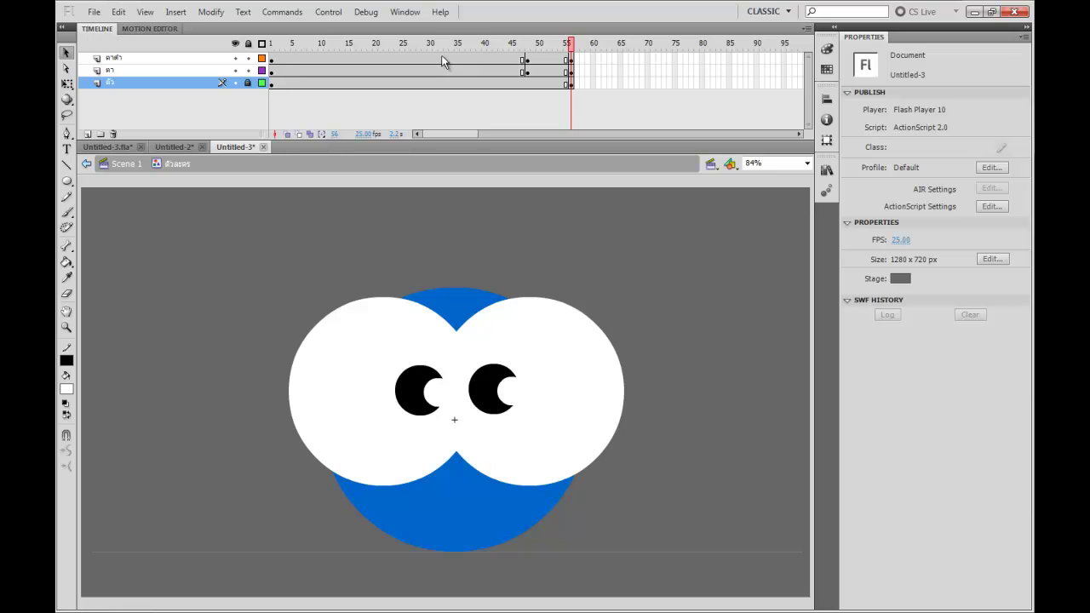
left_click_drag(442, 58, 440, 86)
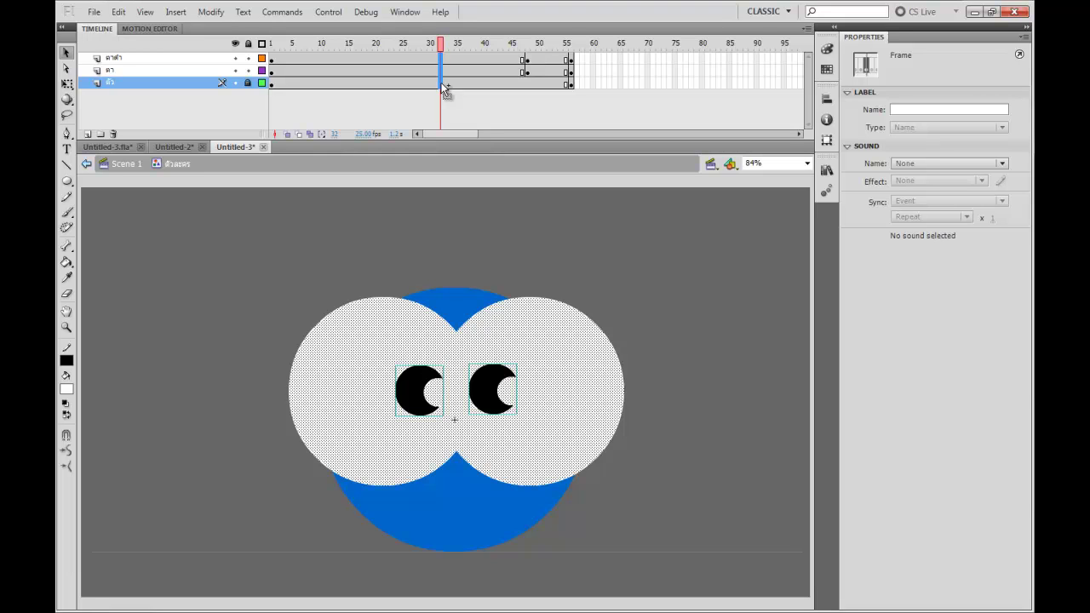
left_click_drag(444, 89, 576, 92)
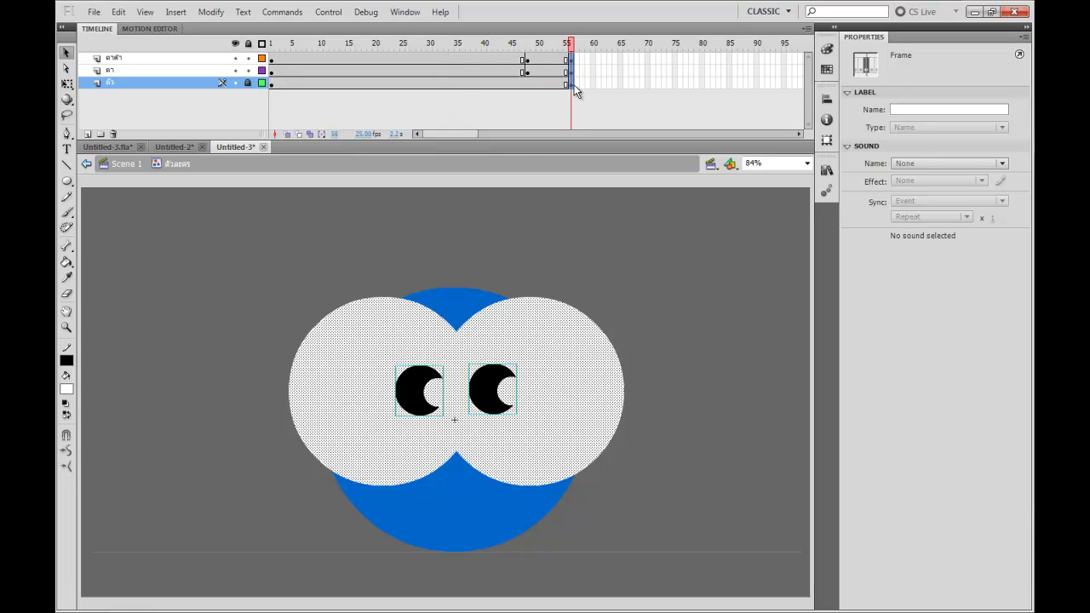
left_click(490, 44)
key("Return")
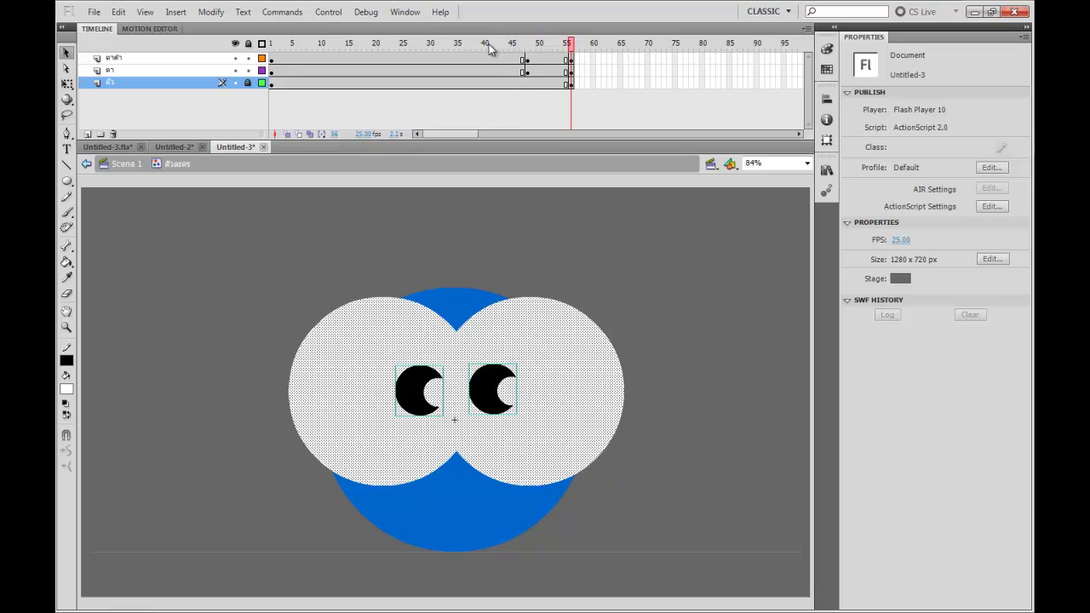
Extend all three layers of the symbol to frame 108
left_click_drag(596, 55, 699, 94)
left_click(669, 116)
left_click_drag(467, 134, 495, 134)
left_click_drag(458, 67, 569, 83)
key("F5")
Play the extended symbol's timeline from around frame 46 to check the first blink
left_click_drag(482, 134, 460, 136)
left_click(426, 44)
key("Return")
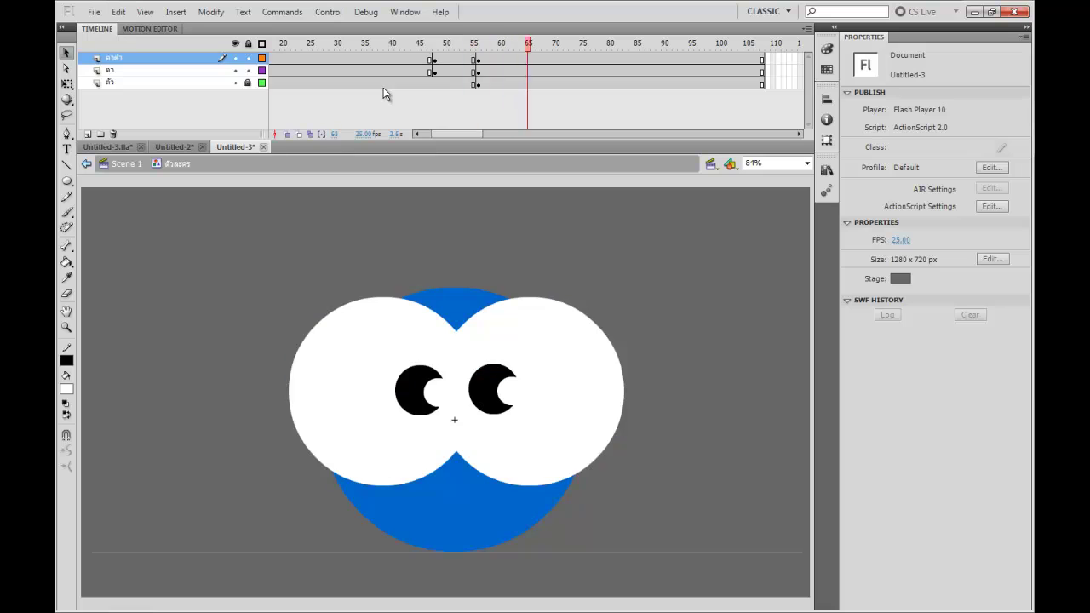
key("Return")
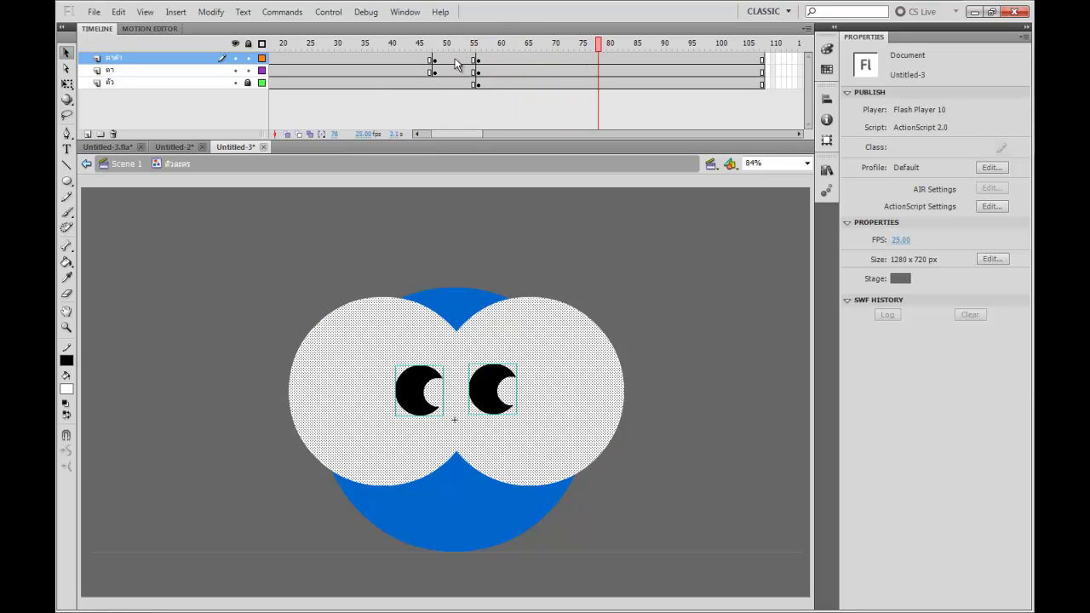
Copy the closed-eye keyframes at frame 48 of the pupil and eye layers to frame 83
mouse_move(436, 61)
left_mouse_down()
mouse_move(479, 78)
mouse_move(420, 46)
mouse_move(457, 46)
mouse_move(442, 48)
left_mouse_up()
left_click(475, 84)
left_click(445, 58)
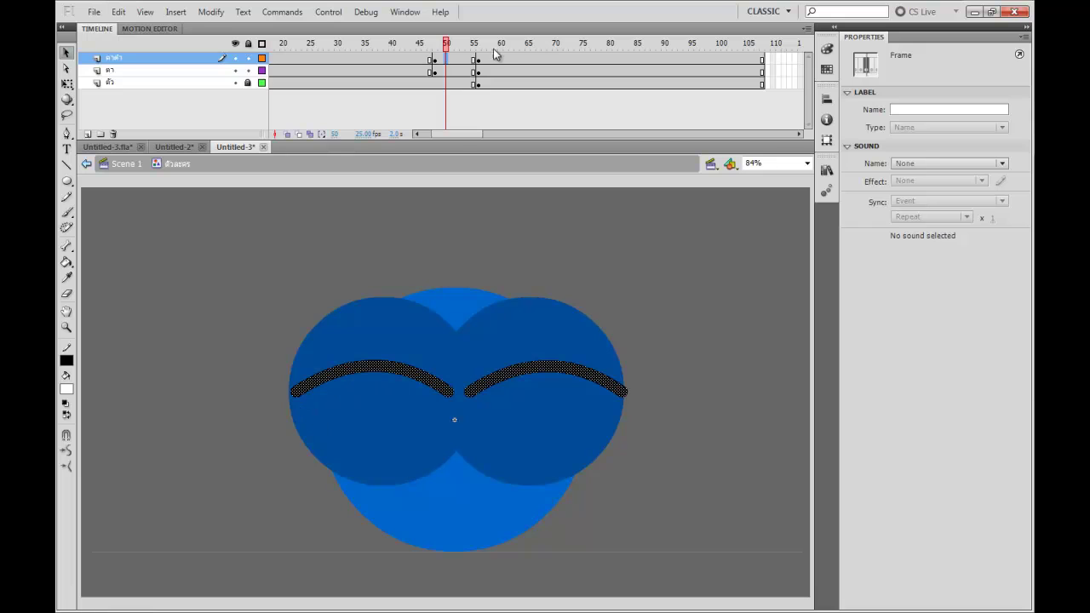
left_click(452, 71)
mouse_move(434, 59)
left_mouse_down()
mouse_move(438, 75)
mouse_move(628, 75)
left_mouse_up()
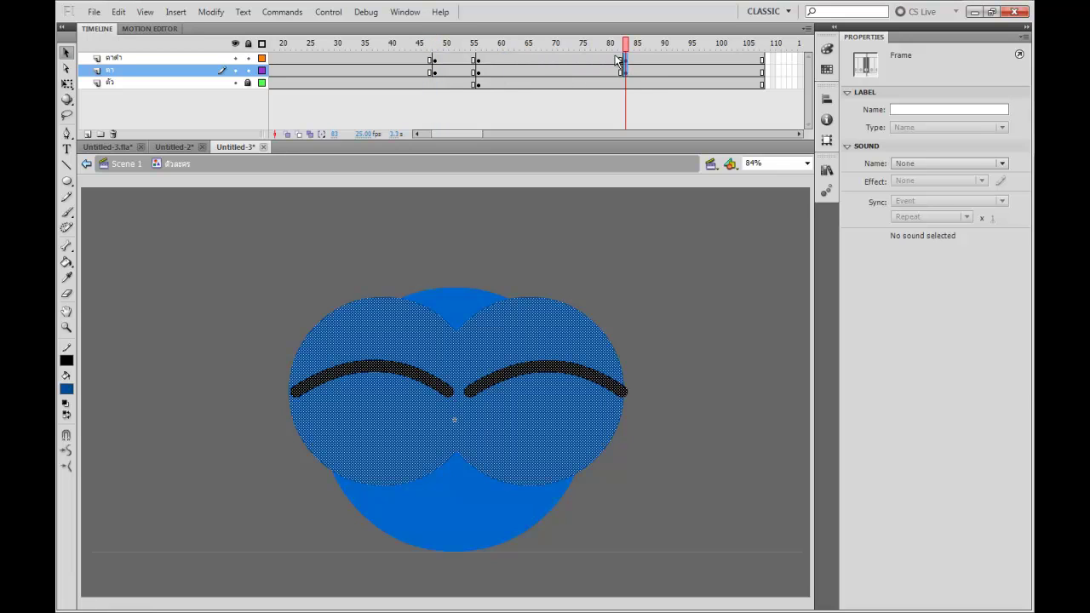
left_click_drag(597, 45, 648, 57)
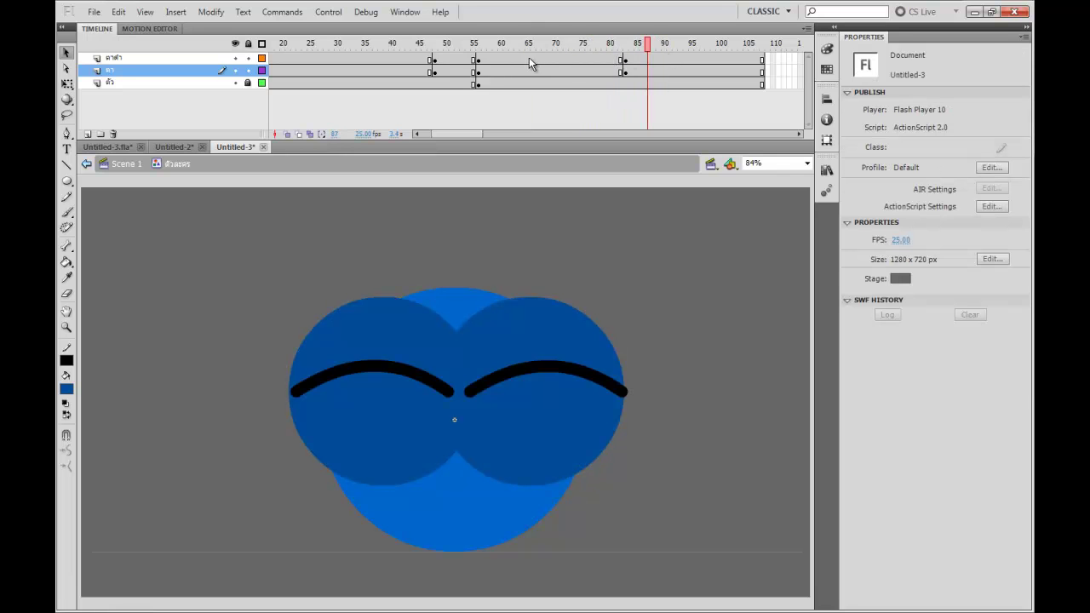
Copy the open-eye frames of the pupil and eye layers to frame 88 and play from frame 33
left_click(572, 63)
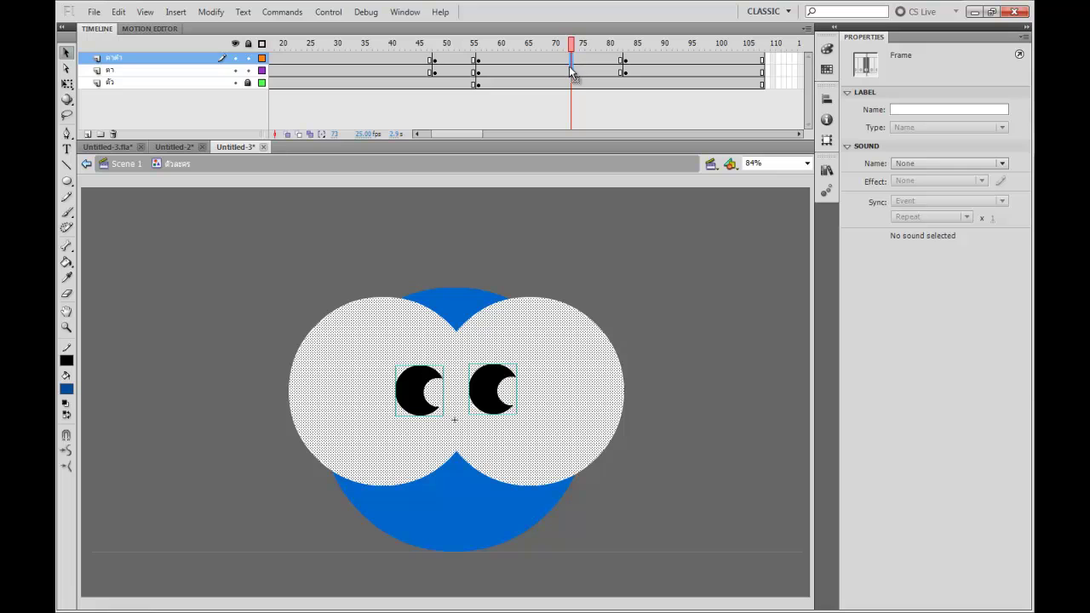
left_click(651, 74)
left_click_drag(652, 50, 354, 51)
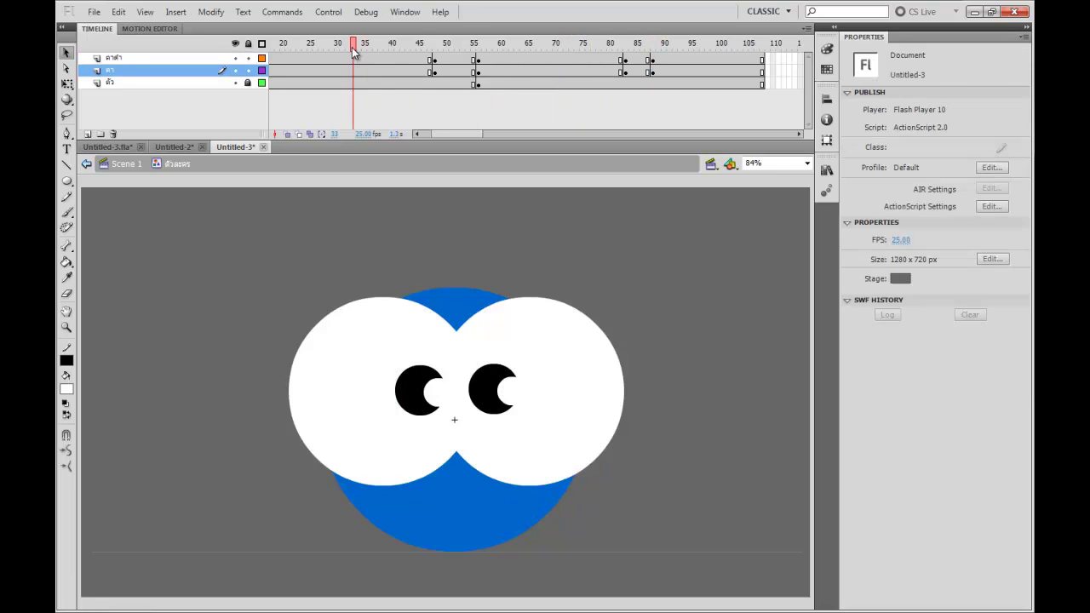
key("Return")
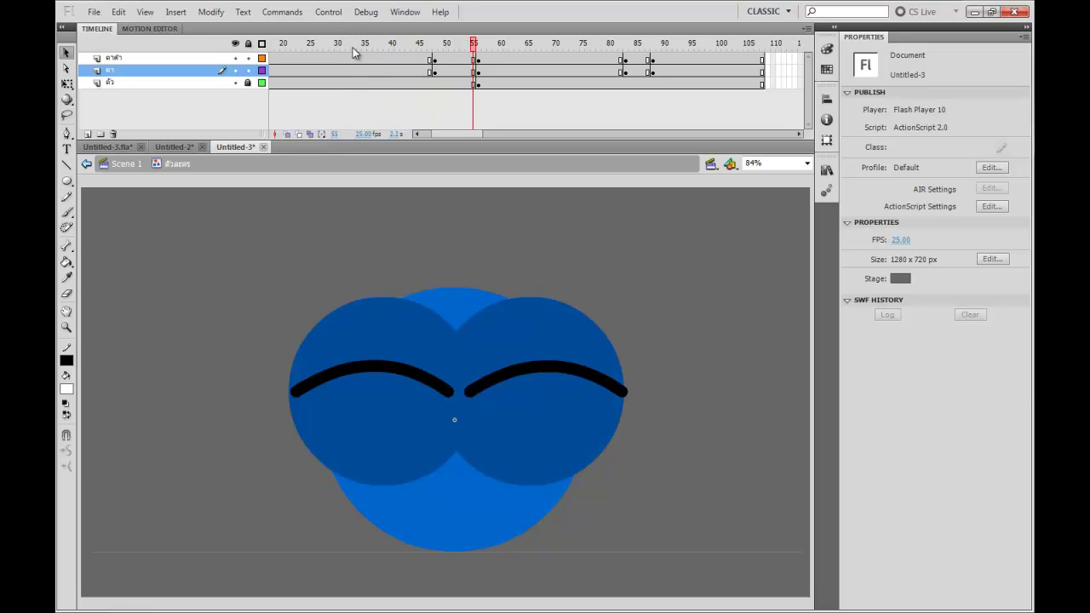
key("Return")
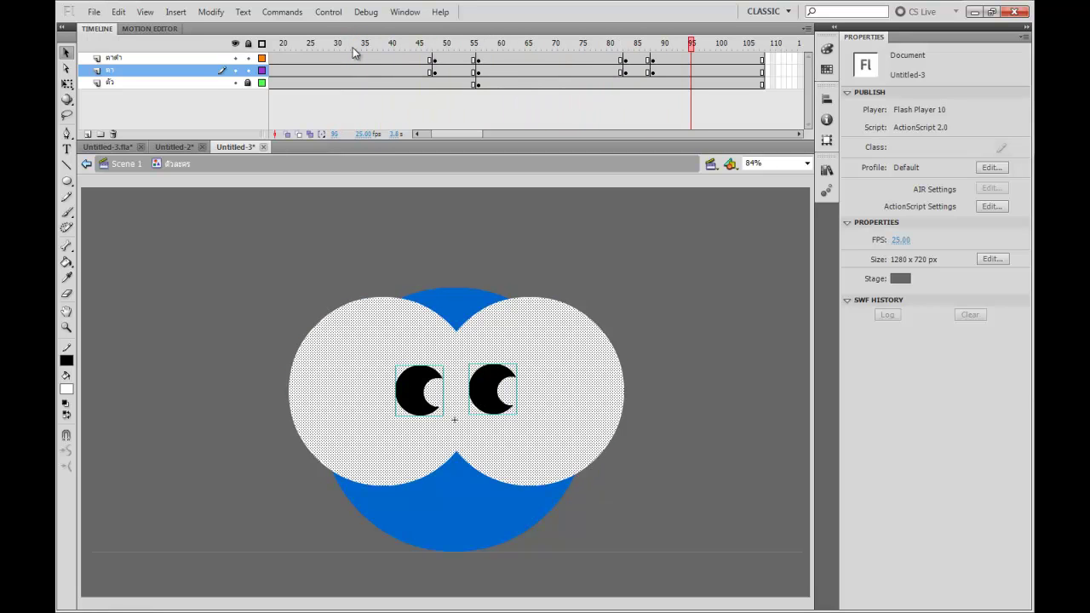
Turn the second blink into a double blink with open eyes at frames 86 and 93 and closed eyes at frame 90, and play it
left_click(653, 60)
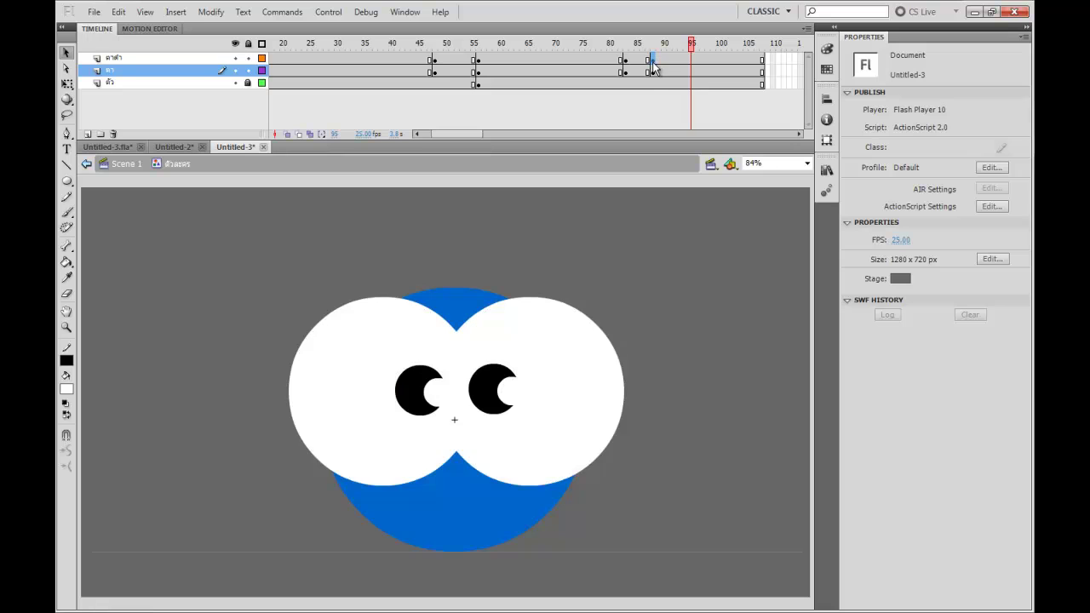
left_click(649, 72)
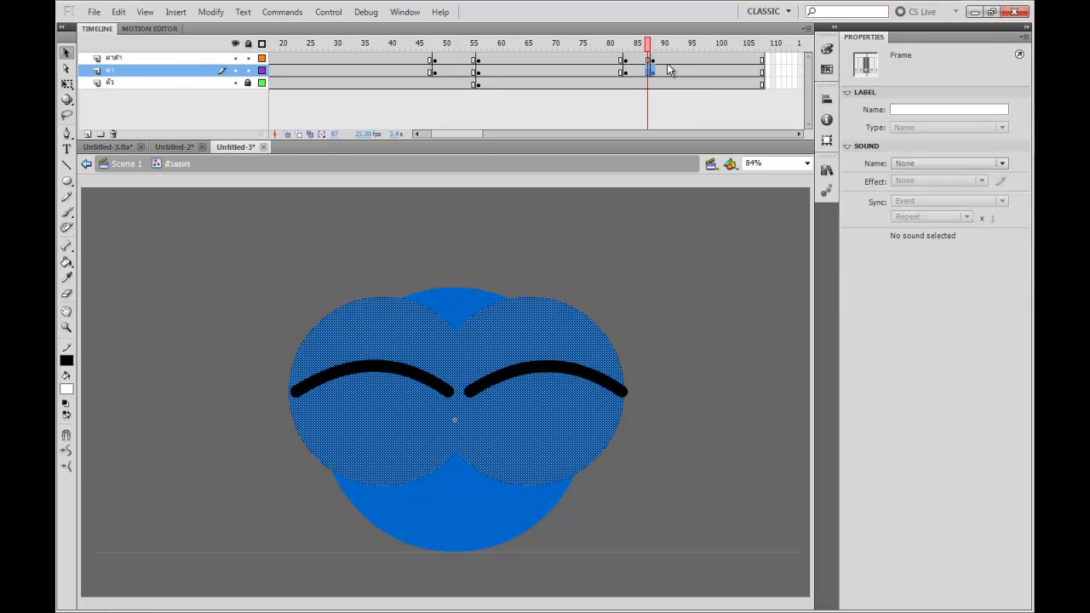
left_click(670, 61)
left_click_drag(652, 59, 571, 51)
left_click(659, 71)
left_click(631, 61)
left_click(611, 61)
left_click(657, 82)
left_click(638, 83)
key("Return")
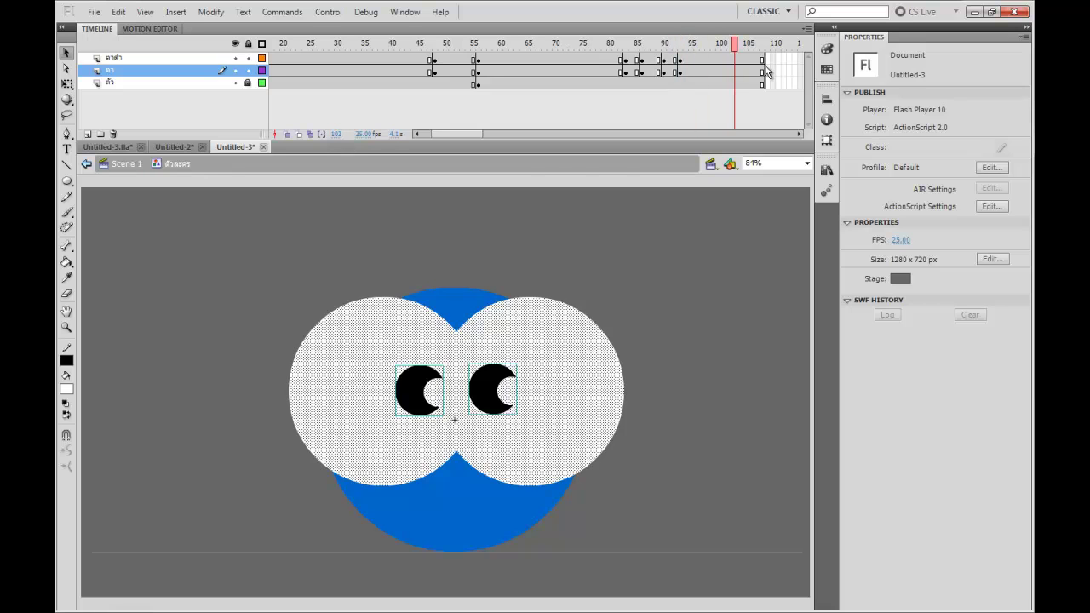
Extend all three layers of the symbol to frame 118
left_click_drag(457, 136, 459, 136)
left_click_drag(472, 139, 475, 139)
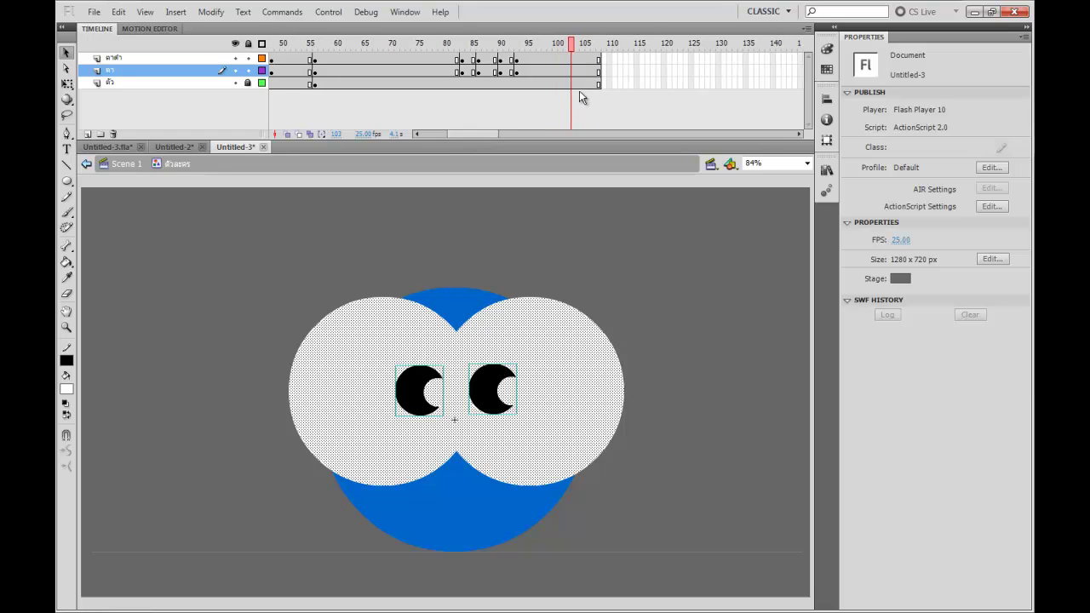
left_click_drag(603, 59, 653, 87)
Play the symbol from frame 39 and replay the section with the double blink
left_click_drag(463, 136, 443, 137)
left_click(398, 47)
left_click(413, 105)
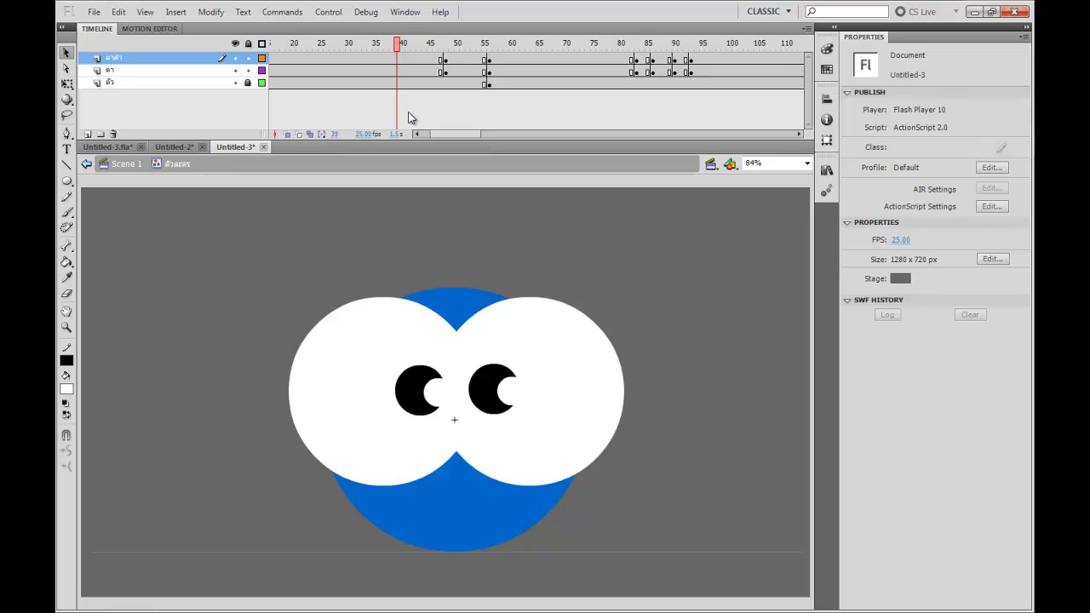
key("Return")
left_click_drag(653, 45, 599, 47)
key("Return")
left_click(552, 47)
key("Return")
key("ctrl+a")
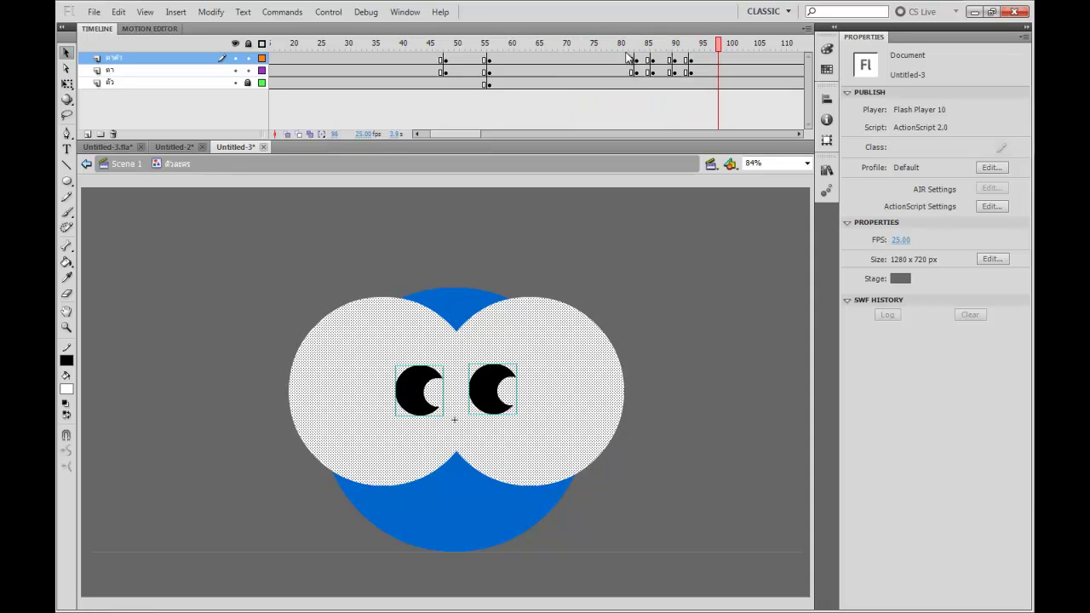
Play the whole symbol from near its start, return to Scene 1 and play the main timeline
left_click_drag(599, 45, 290, 45)
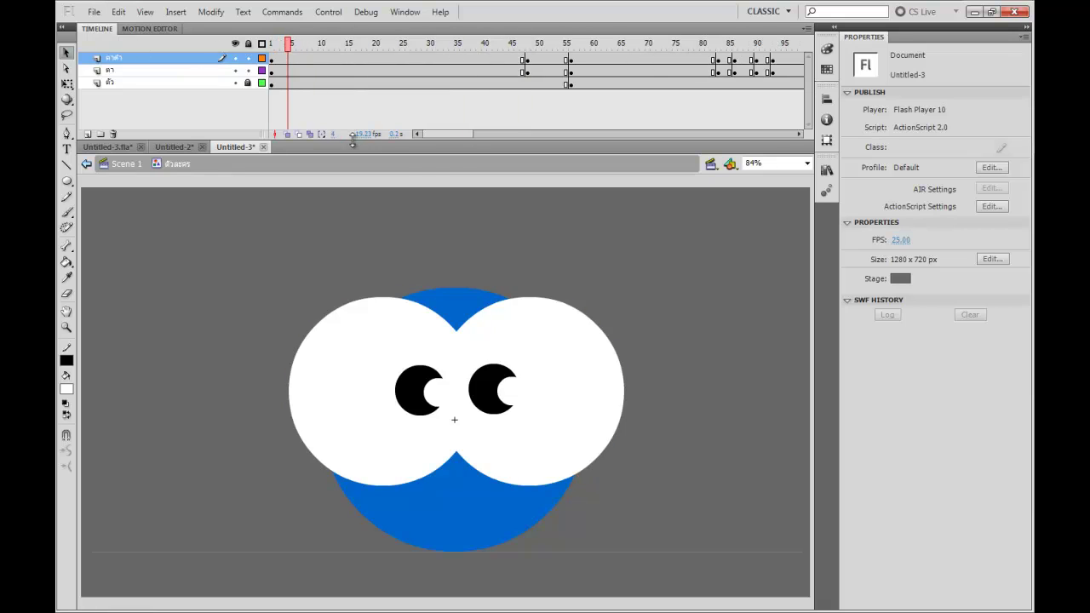
key("Return")
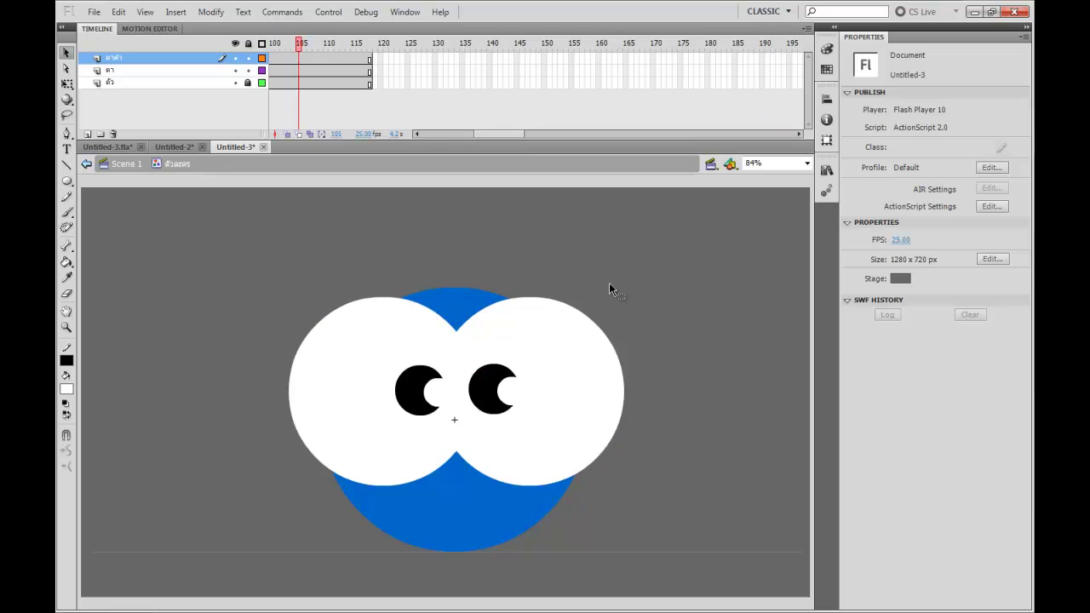
key("ctrl+a")
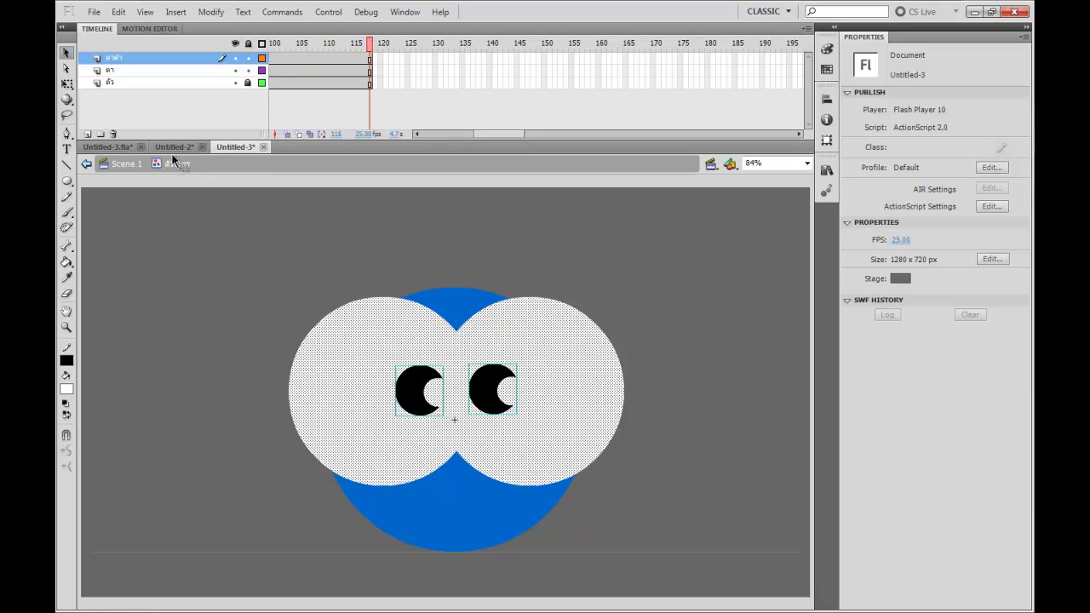
left_click(126, 164)
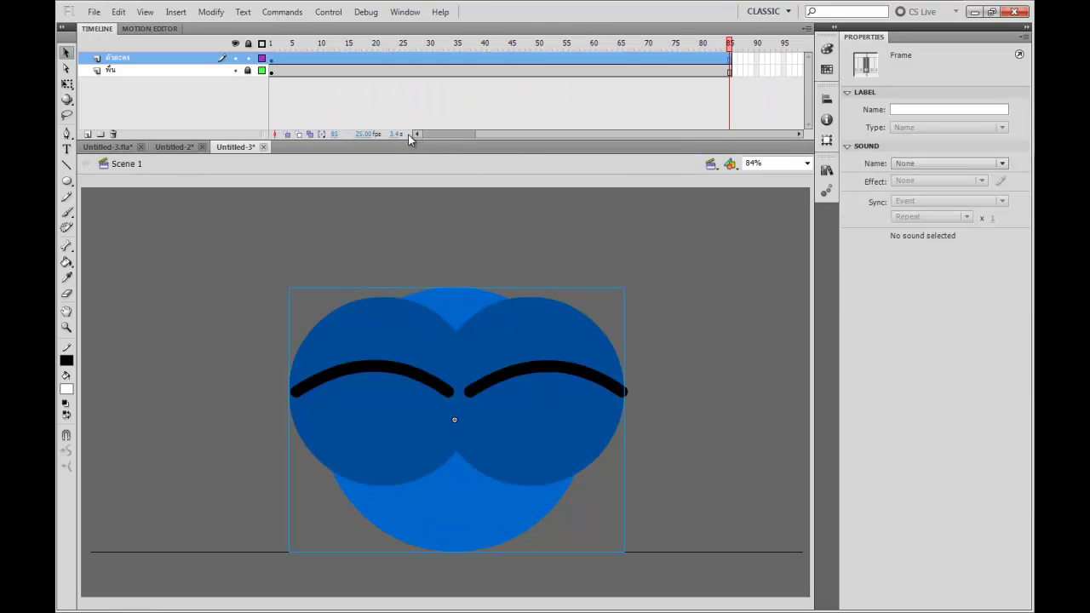
key("Return")
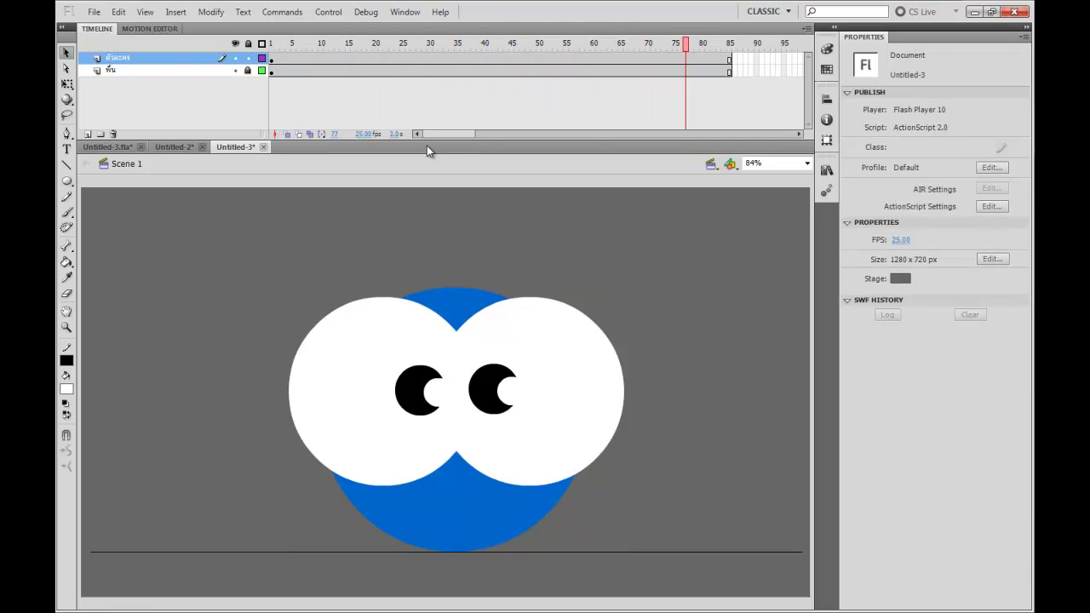
Extend both layers of the main timeline to frame 155
left_click_drag(453, 135, 480, 134)
left_click_drag(499, 70, 779, 70)
key("F5")
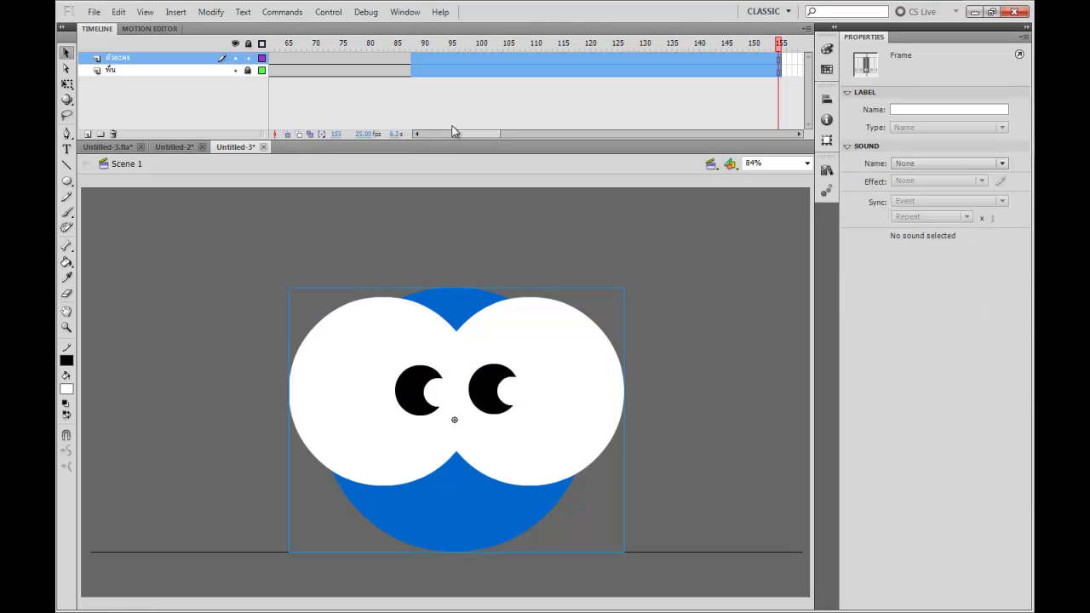
Play the main timeline from frame 1 to review the character's blinks over the longer duration
left_click_drag(457, 136, 380, 139)
left_click(320, 45)
left_click_drag(295, 44, 252, 56)
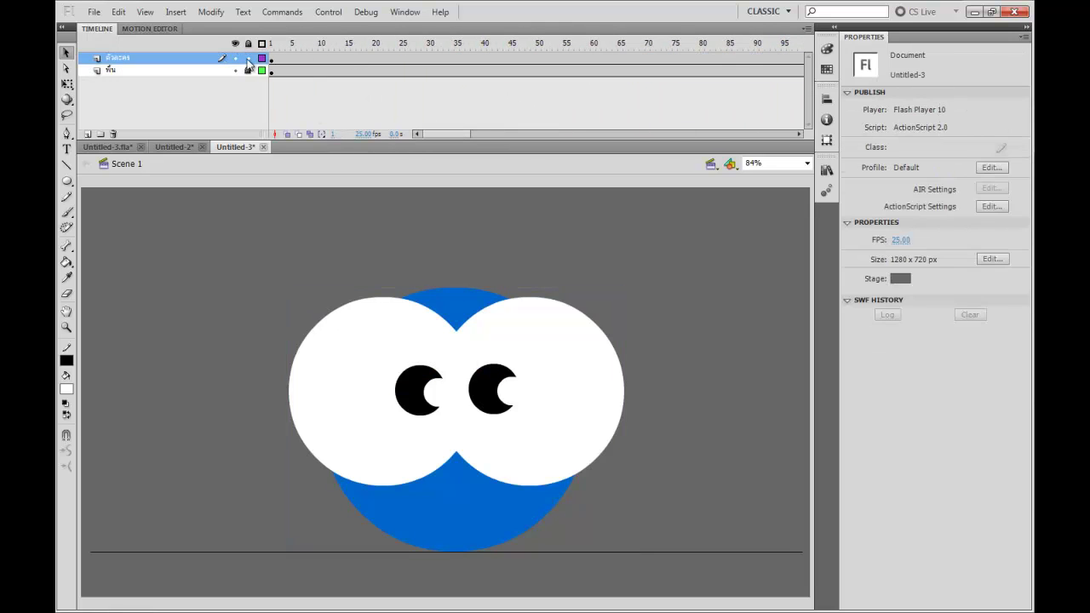
key("Return")
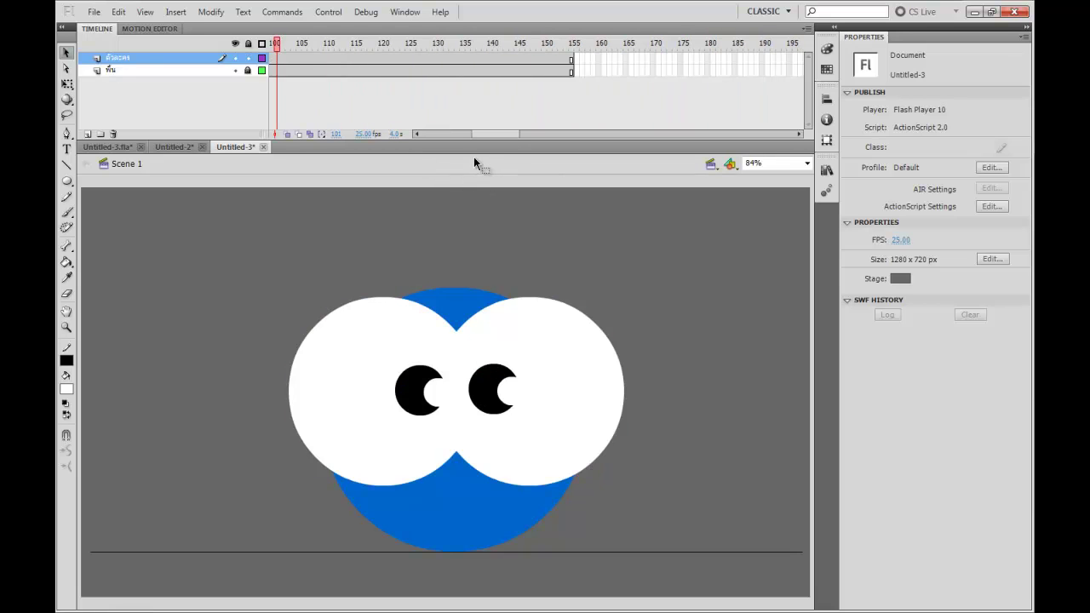
left_click_drag(488, 135, 411, 136)
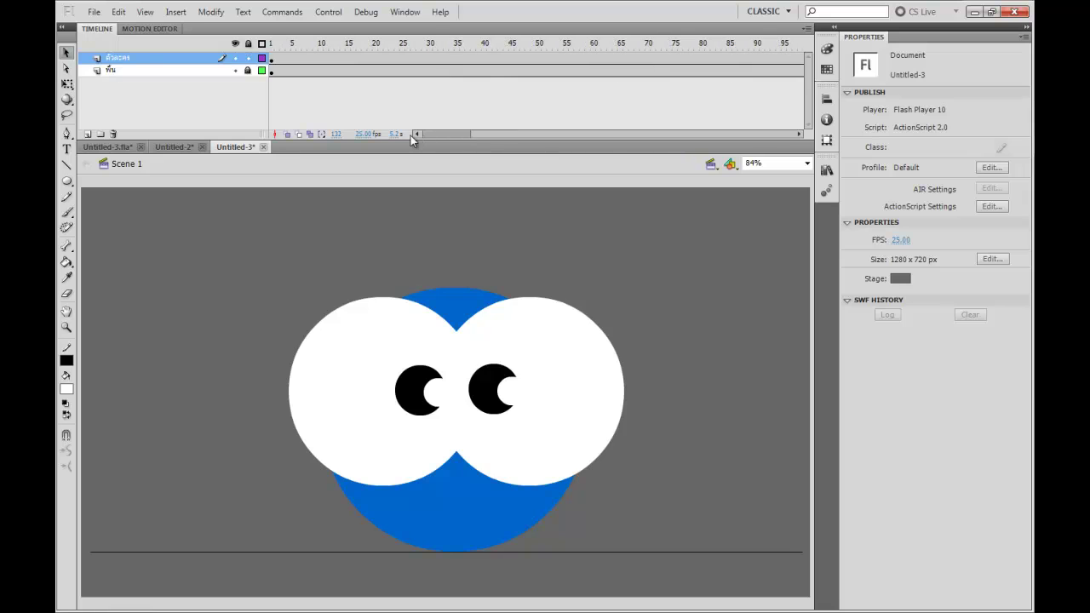
Lock the character layer and add a new layer above it, with frame 17 selected
left_click(248, 58)
left_click(87, 133)
left_click(358, 58)
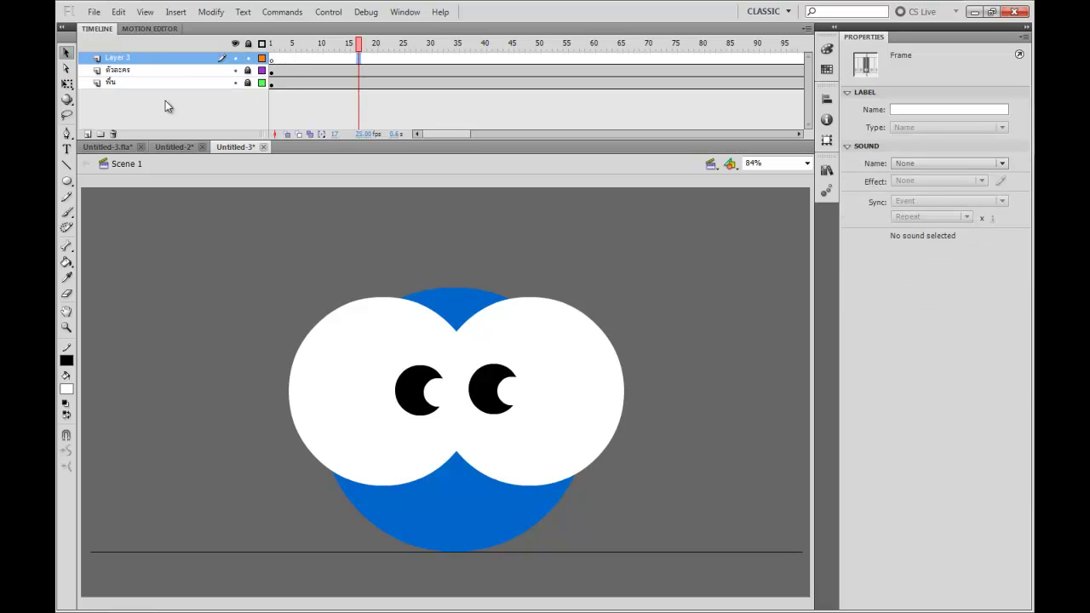
Draw a circle about 132 px wide with no stroke beside the character, filled with the body's blue
left_click(66, 181)
left_click(67, 361)
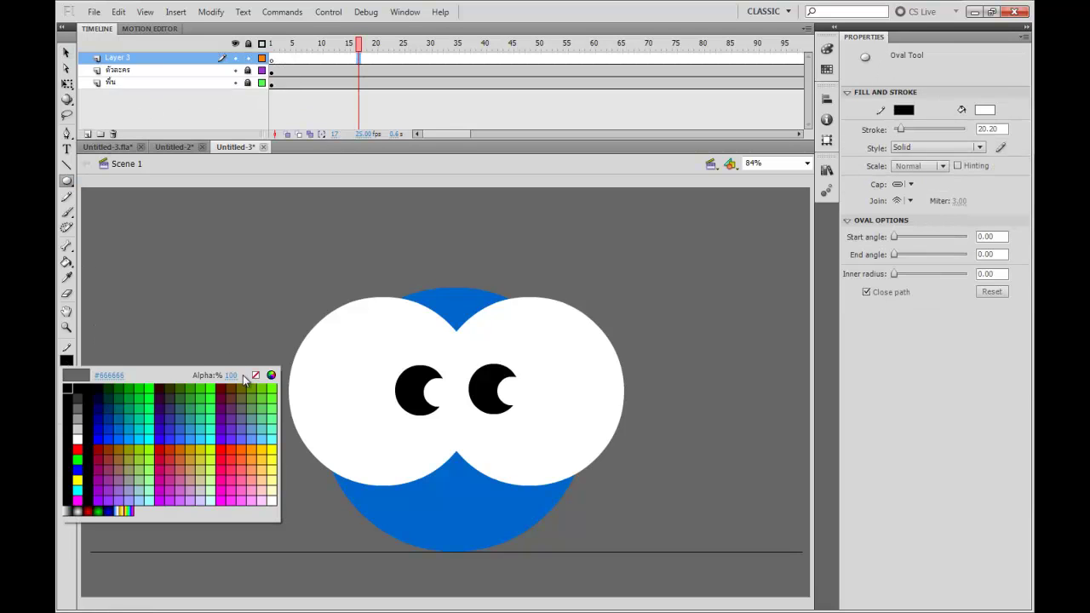
left_click(255, 375)
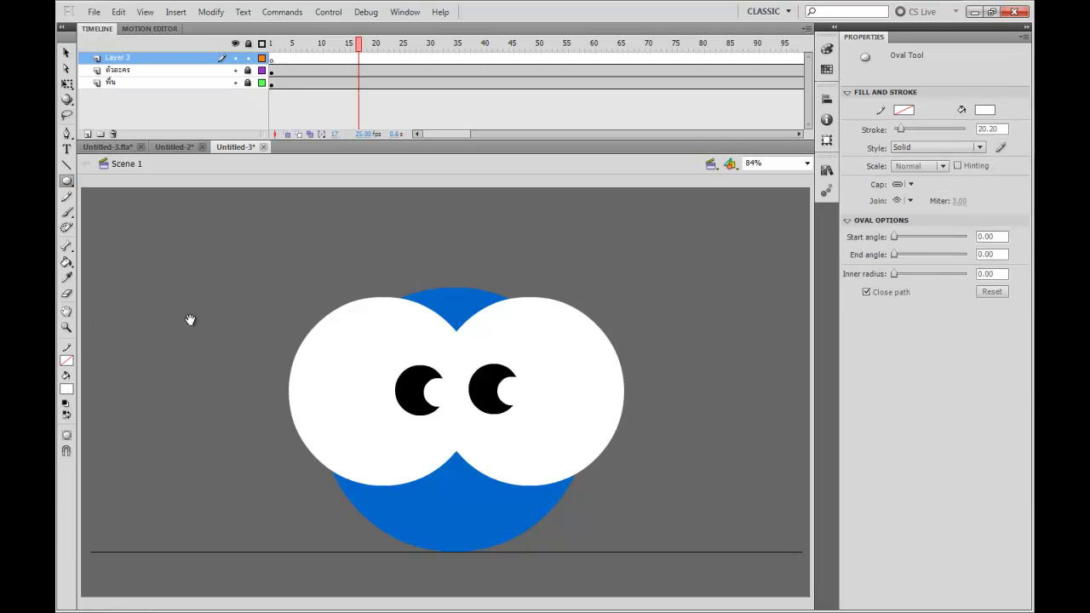
left_click(67, 391)
left_click(466, 488)
mouse_move(166, 266)
left_mouse_down()
mouse_move(242, 339)
mouse_move(271, 325)
mouse_move(257, 329)
left_mouse_up()
Convert the blue circle to a Graphic symbol named ลูกตุ้ม and move it slightly down and left
key("v")
left_click(219, 318)
key("F8")
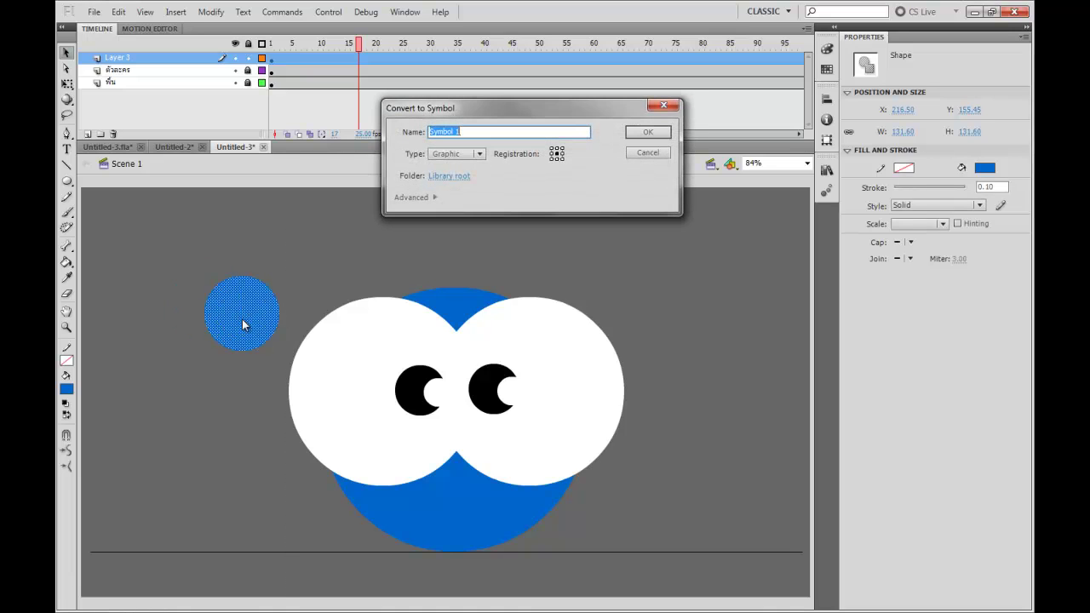
type("R")
left_click(648, 132)
left_click_drag(250, 353, 228, 360)
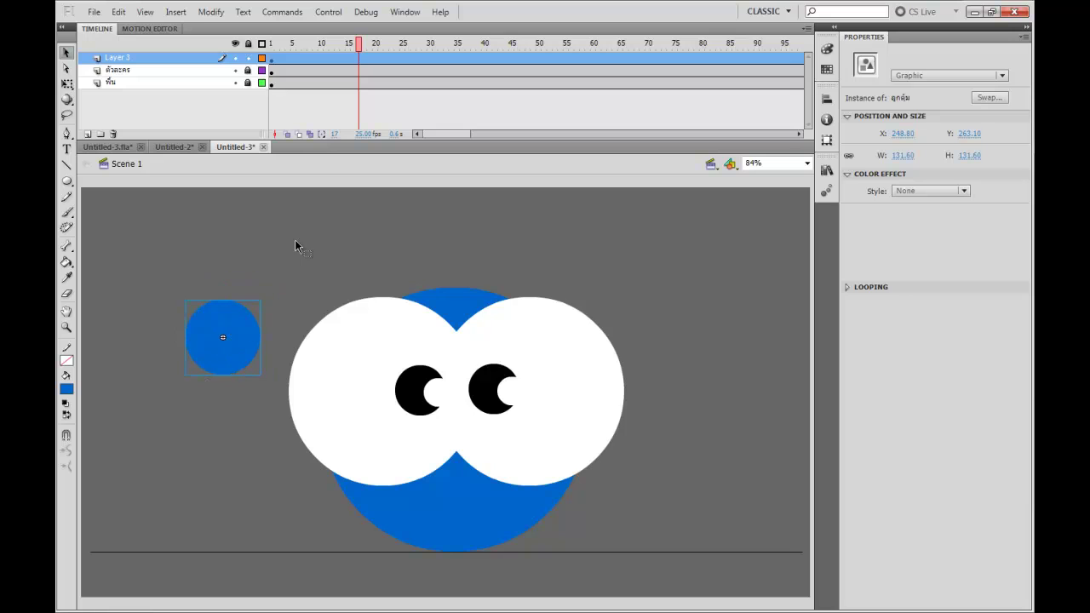
Rename the circle's layer as ลูกตุ้ม
left_click(139, 56)
double_click(137, 58)
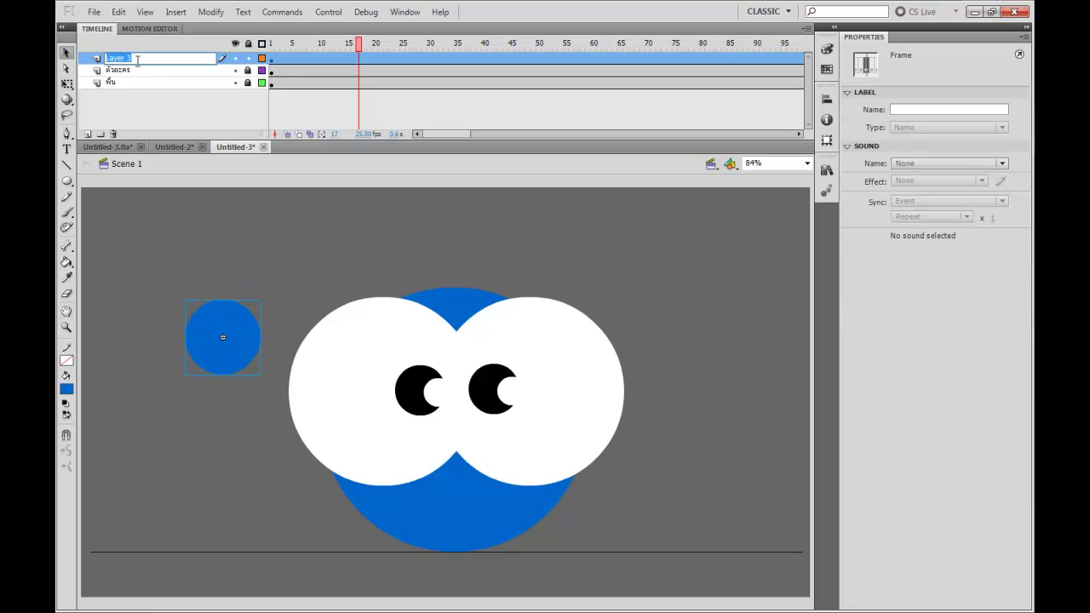
type("ลูกตุ้ม")
key("Return")
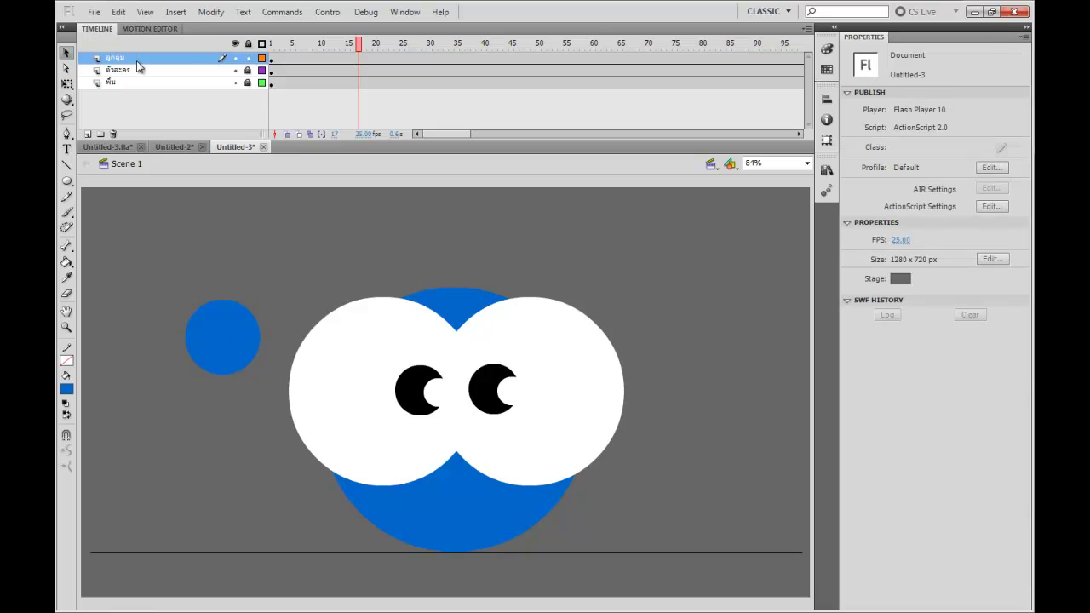
Add another layer on top and name it หาง
left_click(87, 134)
double_click(153, 59)
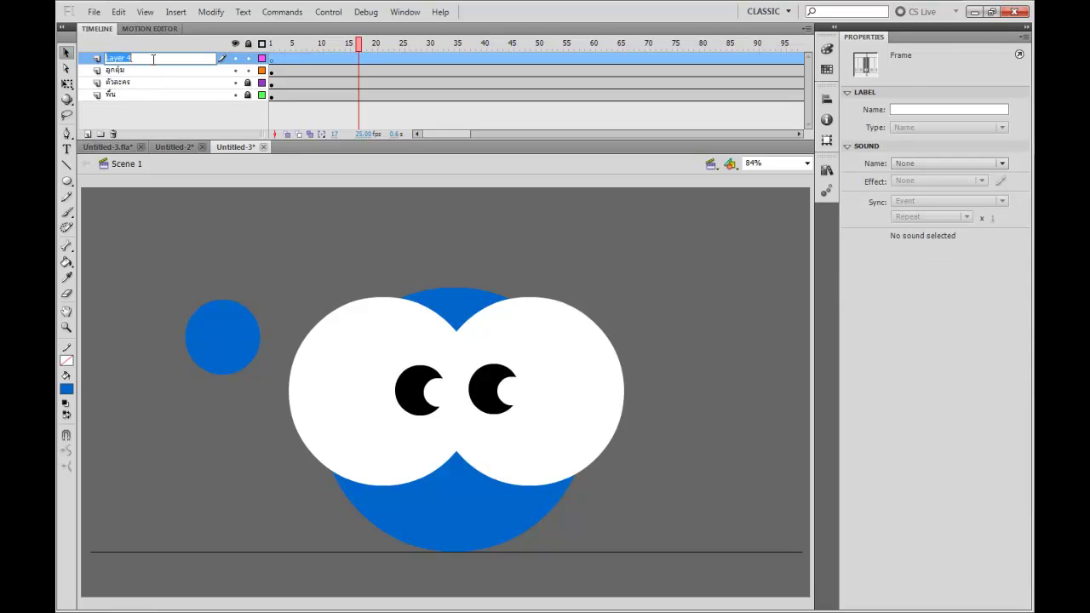
type("เ")
type("าง")
key("Return")
Draw a straight horizontal line about 378 px long above the circle, using the circle's blue as the stroke colour
left_click(68, 166)
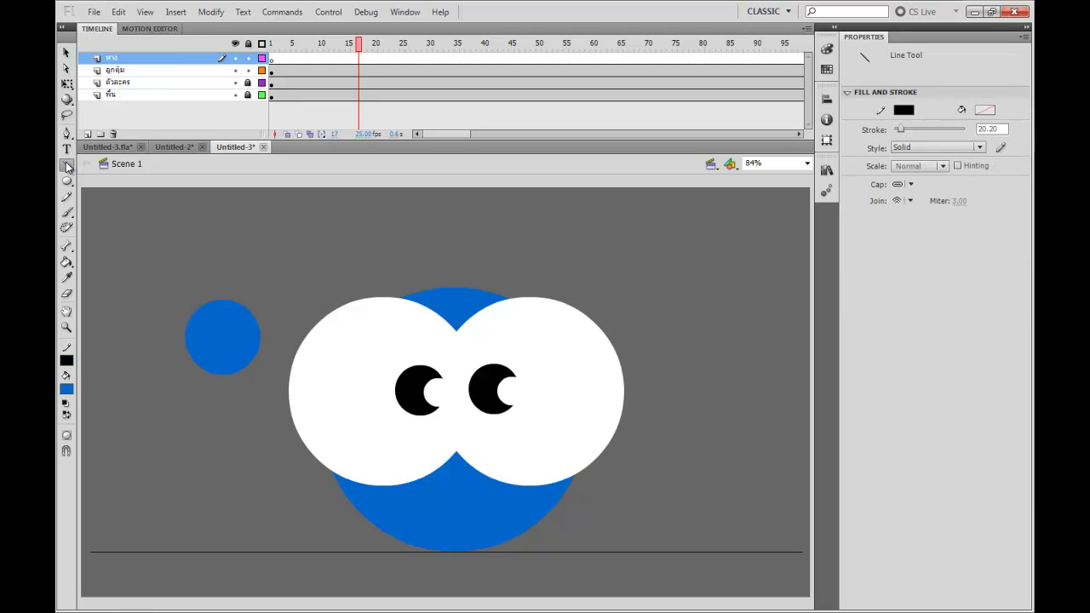
left_click(68, 365)
left_click(223, 334)
left_click(66, 365)
left_click(213, 330)
left_click(68, 365)
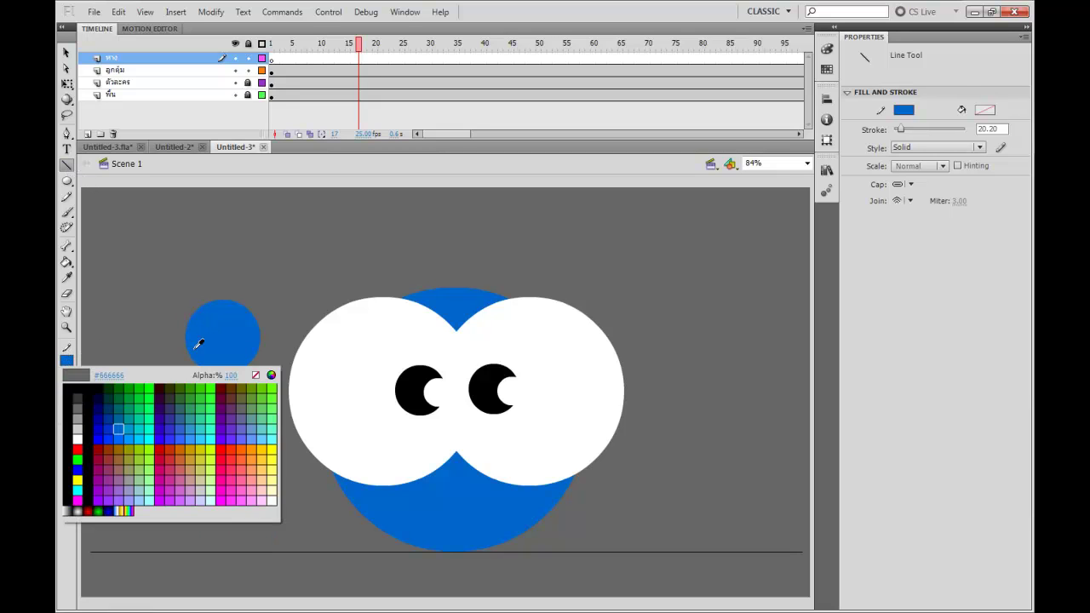
left_click(220, 345)
left_click_drag(183, 237, 398, 238)
Try stroke widths of about 6.7 and 33.6 on the blue line, then return it to a medium thickness
key("v")
left_click(373, 240)
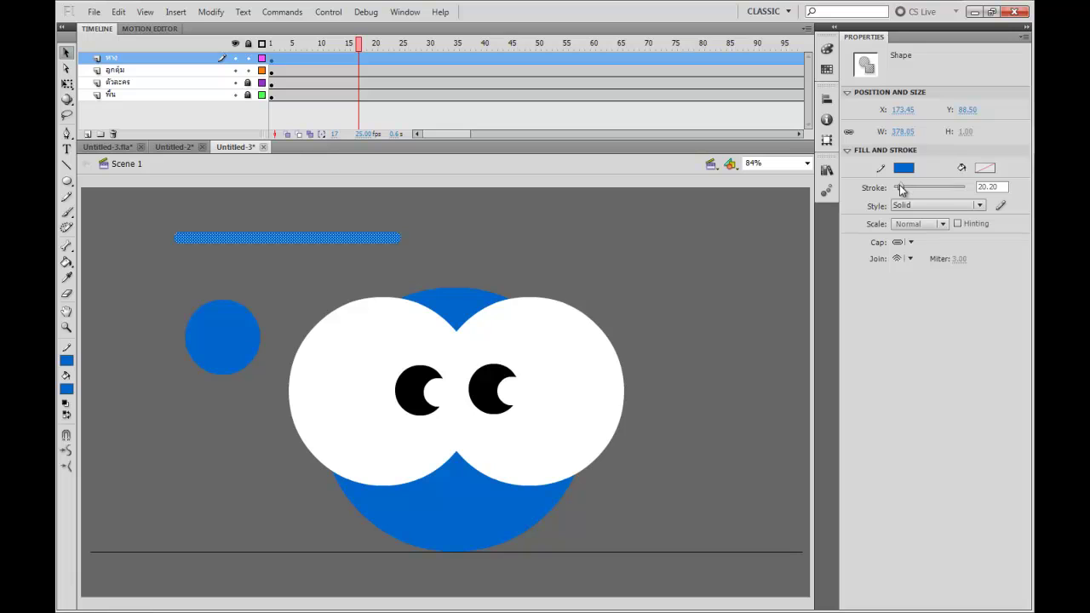
left_click_drag(901, 189, 896, 189)
left_click(655, 264)
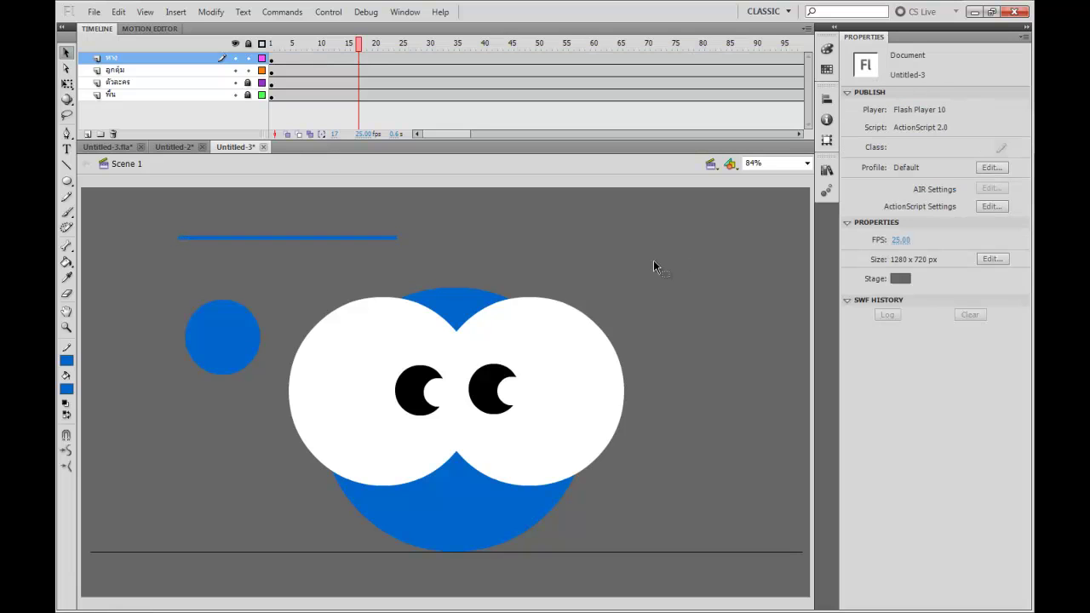
left_click(373, 240)
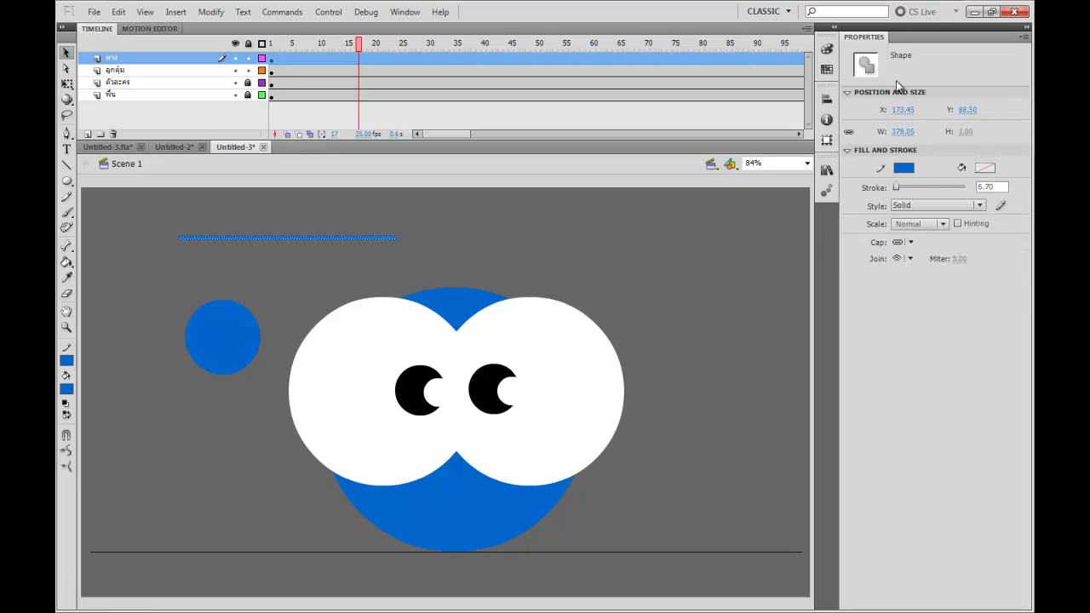
mouse_move(897, 187)
left_mouse_down()
mouse_move(926, 187)
mouse_move(908, 193)
left_mouse_up()
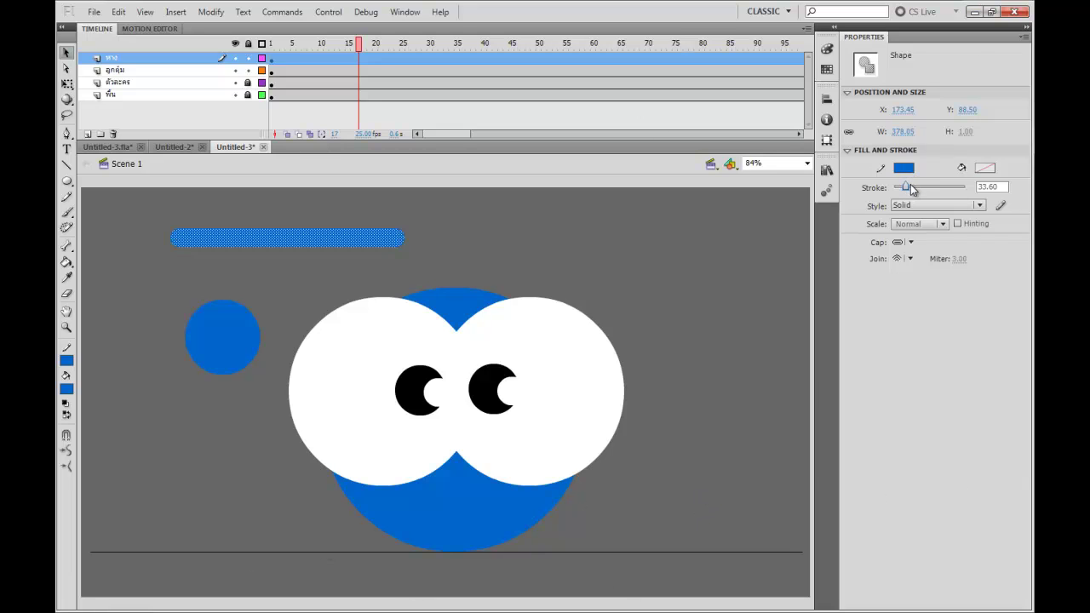
left_click_drag(911, 184, 906, 189)
left_click(492, 242)
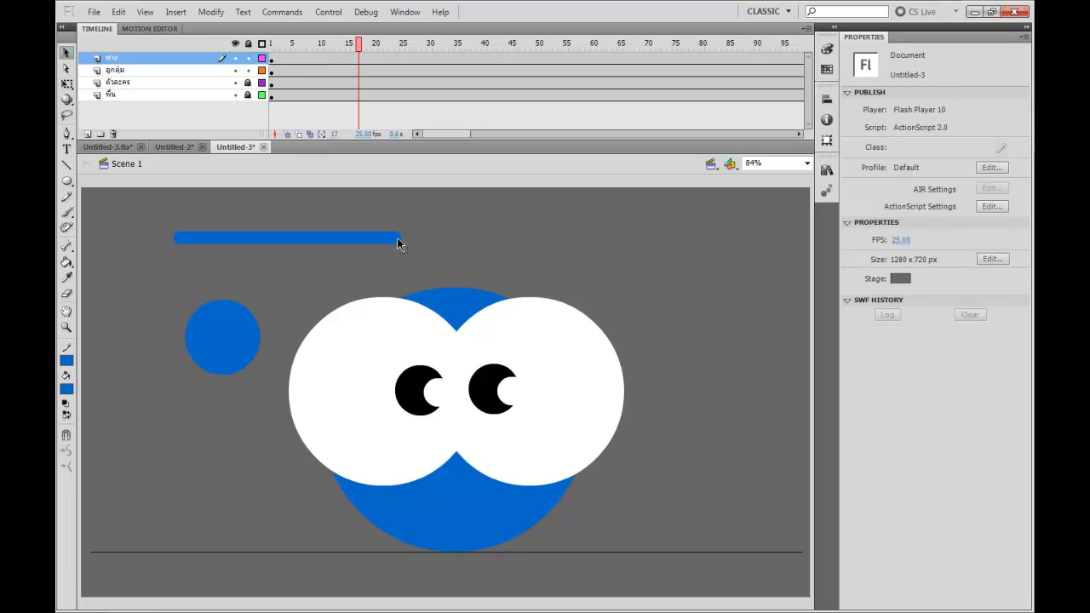
Attach the line's ends to the head and the small ball and bend it into an upward arc
left_click_drag(398, 243, 455, 310)
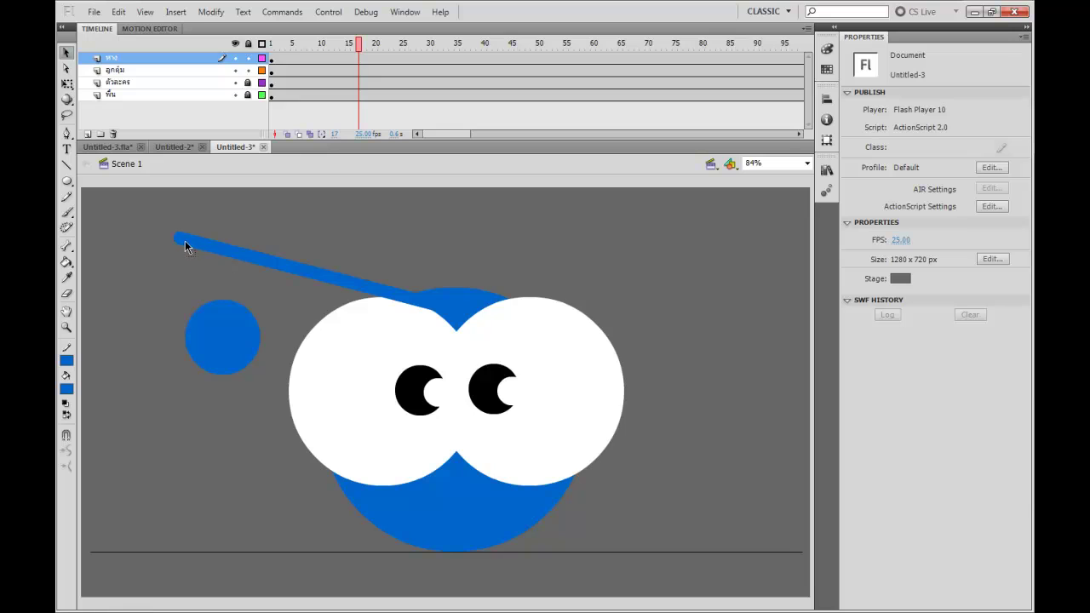
left_click_drag(185, 246, 294, 239)
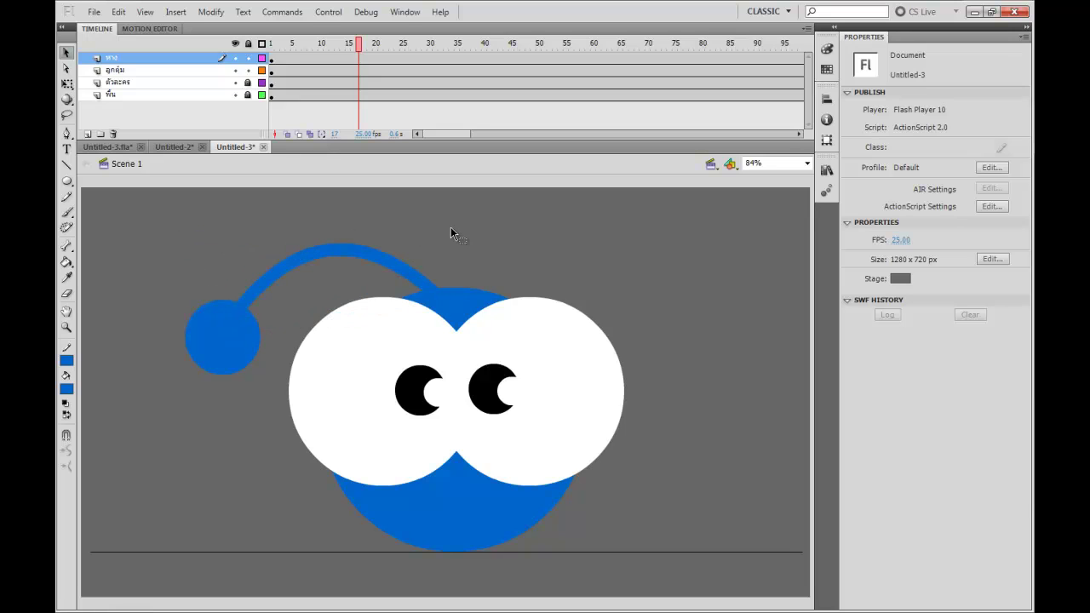
key("ctrl+minus")
key("ctrl+minus")
key("ctrl+equal")
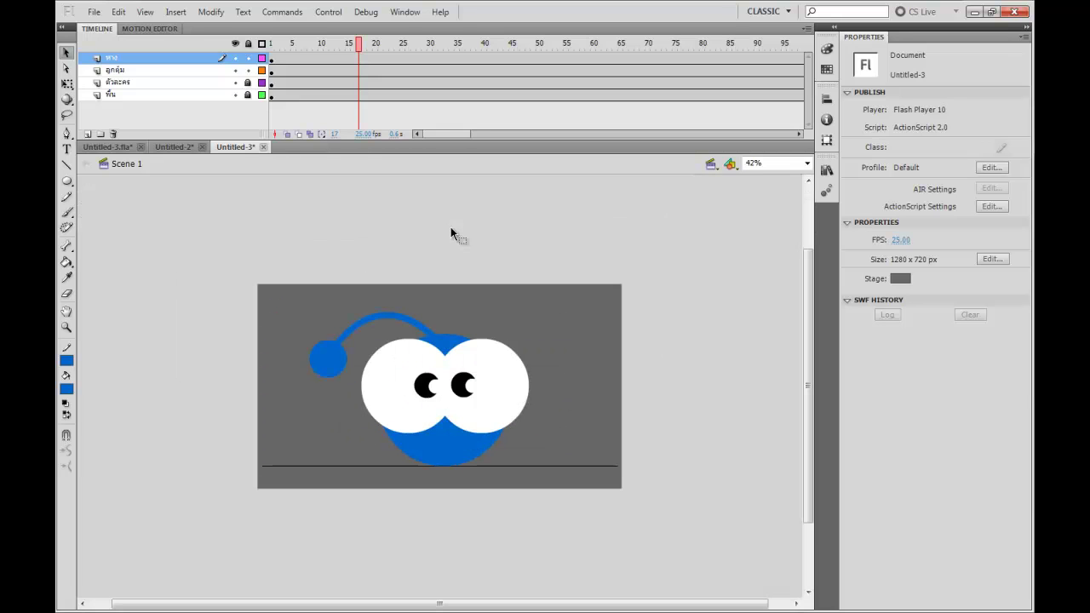
Test the orange character's movie in Untitled-3.fla, close the preview and return to the unsaved Untitled-3 document
left_click(119, 146)
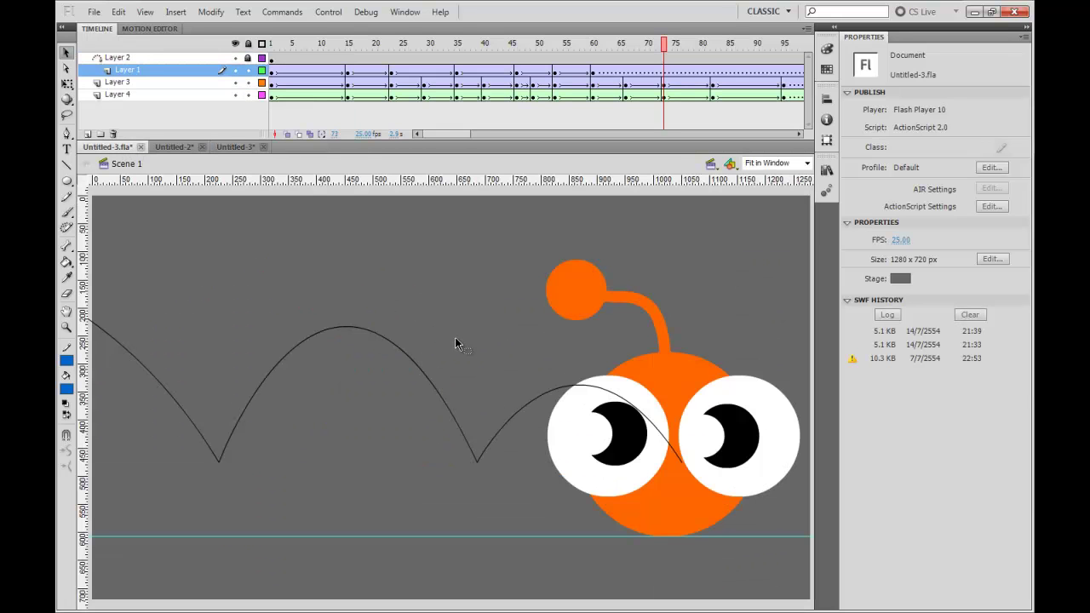
key("ctrl+Return")
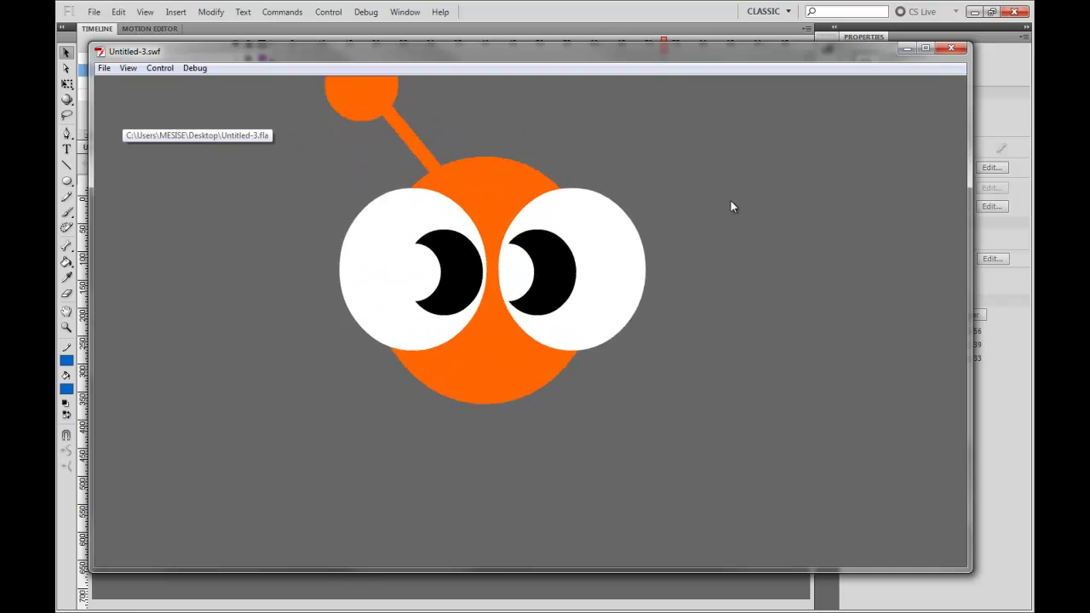
left_click(951, 48)
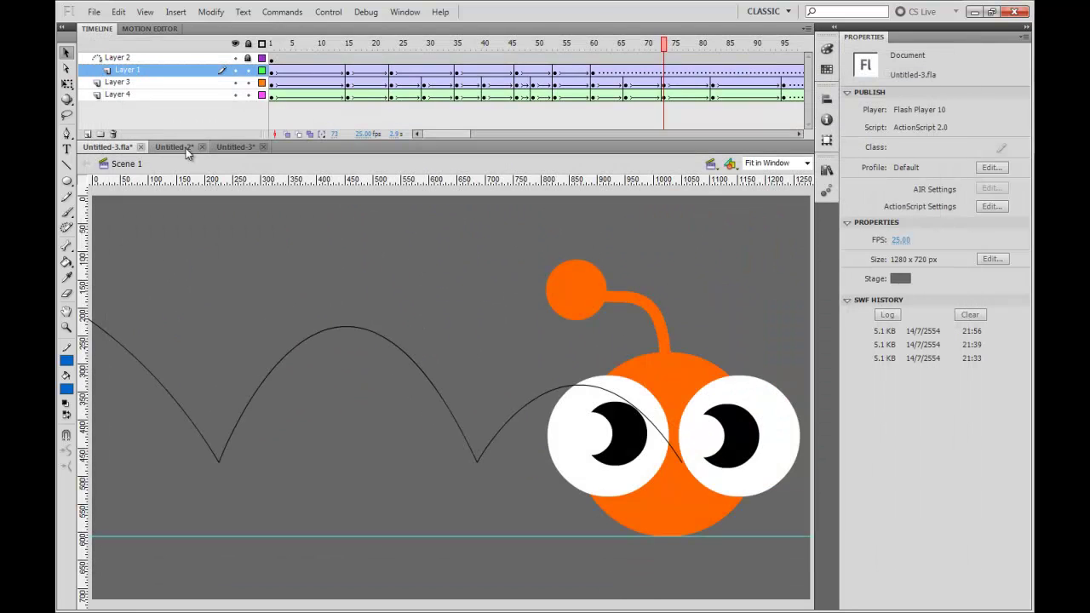
left_click(238, 147)
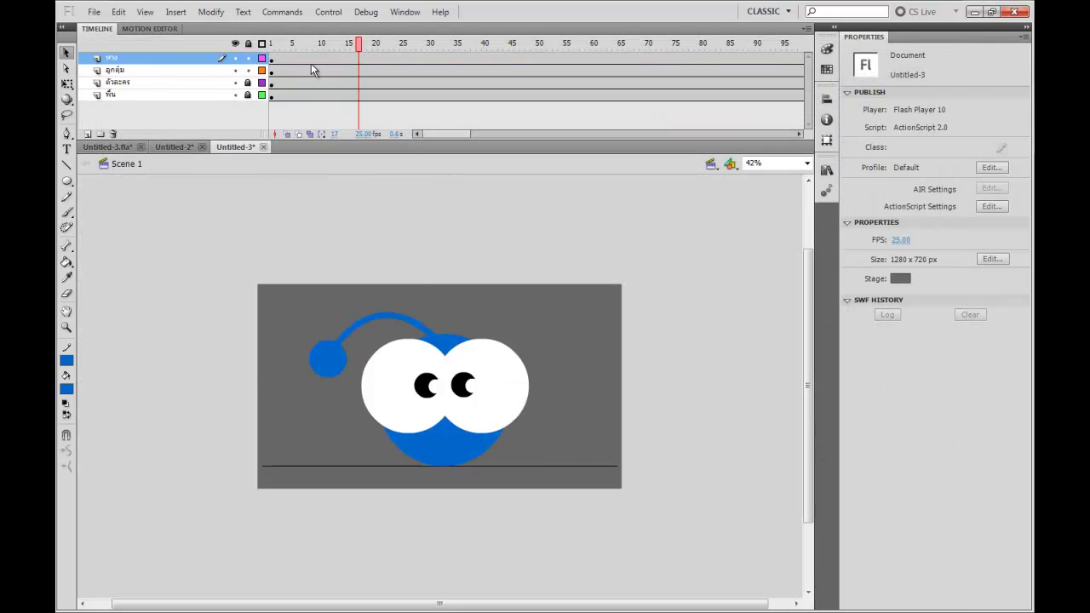
Insert keyframes at frame 70 on the หาง, ลูกตุ้ม and ตัวละคร layers and unlock the ตัวละคร layer
left_click_drag(317, 42, 271, 47)
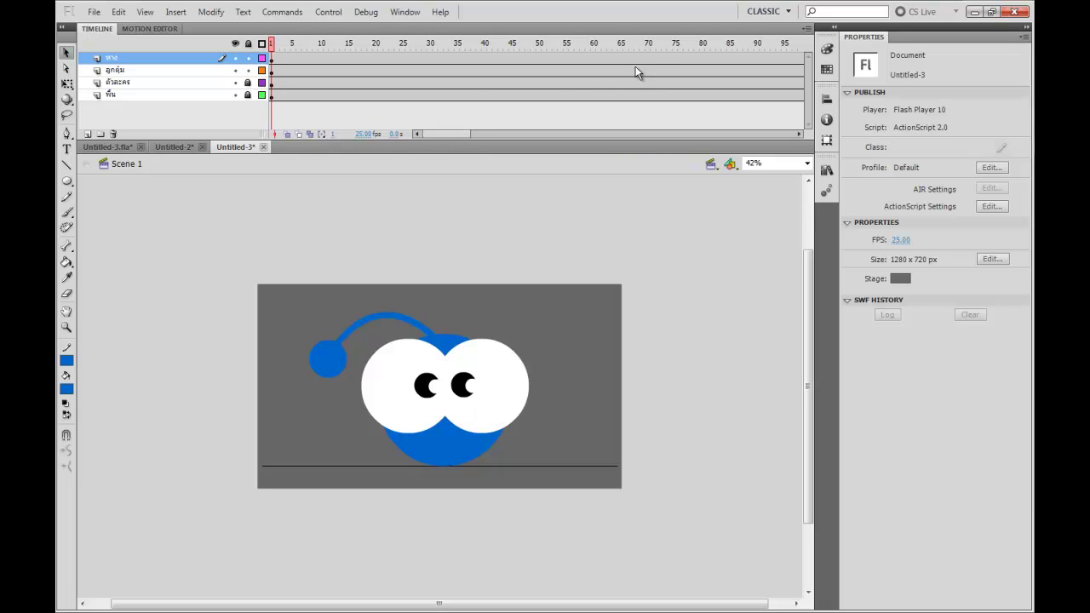
left_click_drag(648, 58, 648, 85)
left_click(648, 81)
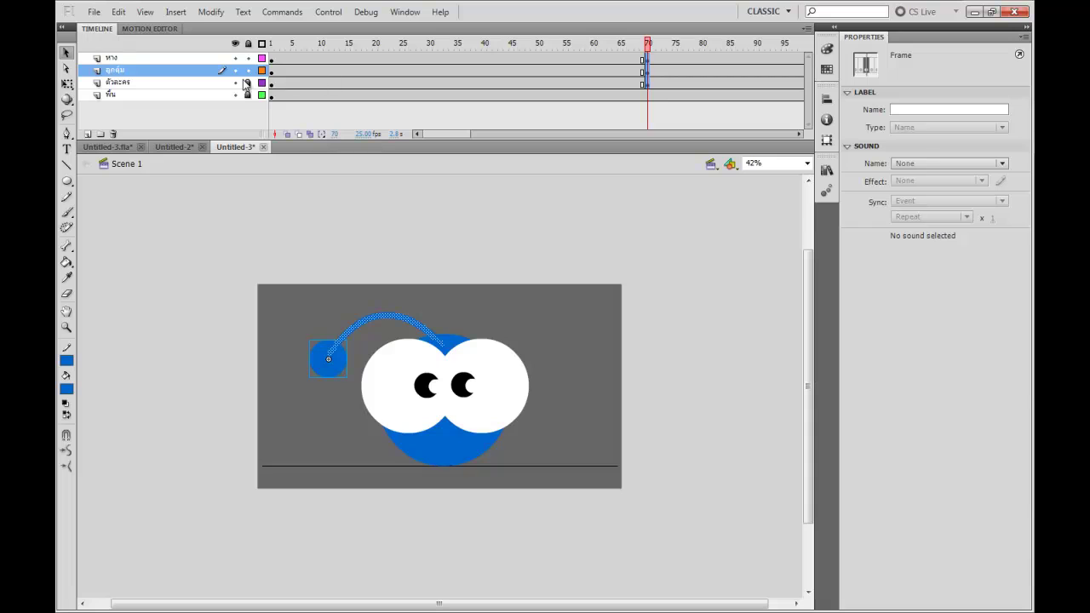
left_click(583, 250)
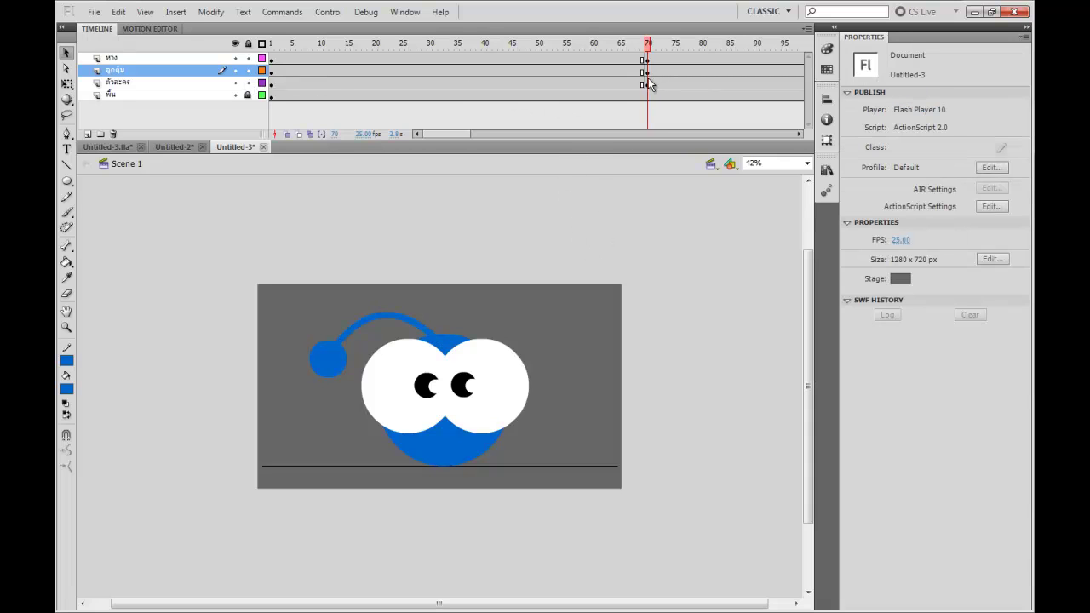
Nudge the character with its tail and ball to the right at the frame 70 keyframes
left_click_drag(648, 83, 252, 49)
key("shift+Right")
key("shift+Right")
key("shift+Right")
key("shift+Right")
key("shift+Right")
key("shift+Right")
key("shift+Right")
key("shift+Right")
key("shift+Right")
key("shift+Right")
key("shift+Right")
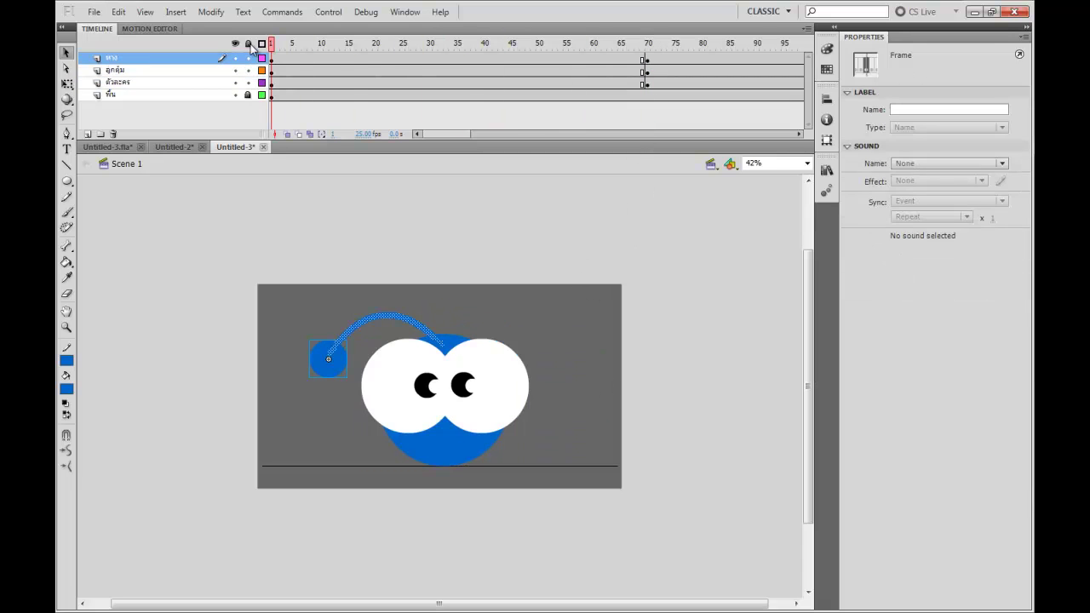
At frame 1, select the content of all three character layers and move it off the stage's left side, raised above the floor line
left_click(271, 82)
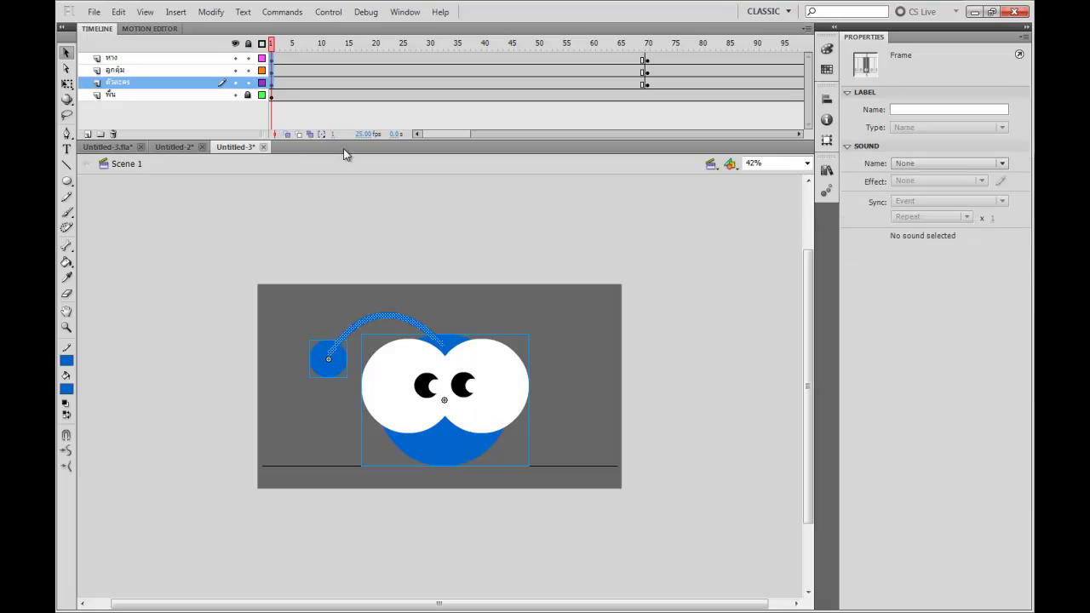
key("shift+Left")
key("shift+Left")
key("shift+Left")
key("shift+Left")
key("shift+Left")
key("shift+Left")
key("shift+Left")
key("shift+Left")
key("shift+Left")
key("shift+Left")
key("shift+Left")
key("shift+Left")
key("shift+Left")
key("shift+Left")
key("shift+Left")
key("shift+Left")
key("shift+Left")
key("shift+Left")
key("shift+Left")
key("shift+Left")
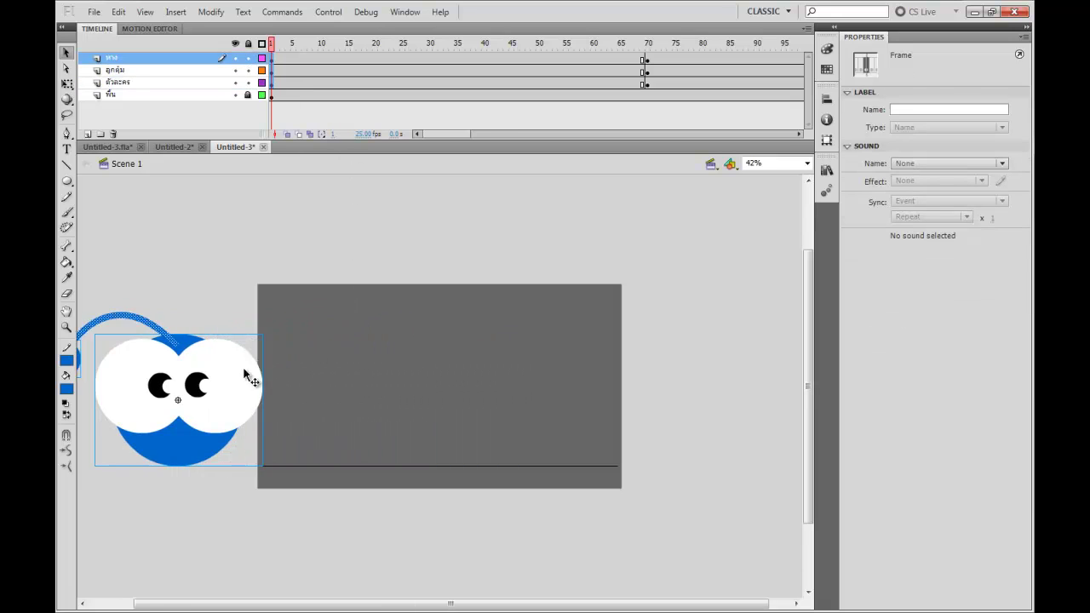
left_click_drag(244, 375, 229, 288)
left_click(279, 160)
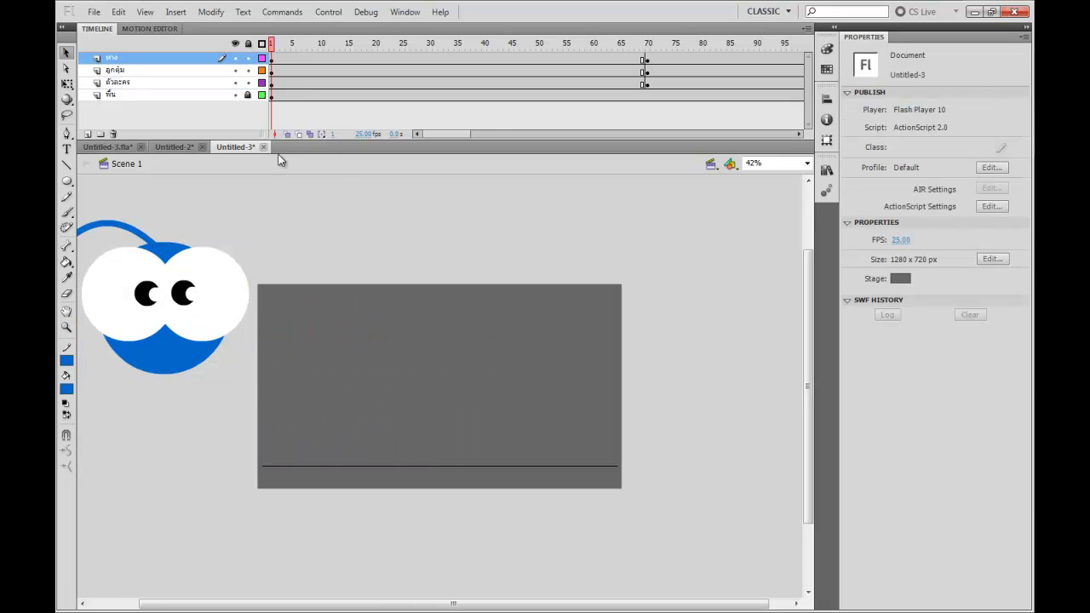
Move the head alone at frame 1 back onto the stage, to about X 924, Y 415
left_click(176, 348)
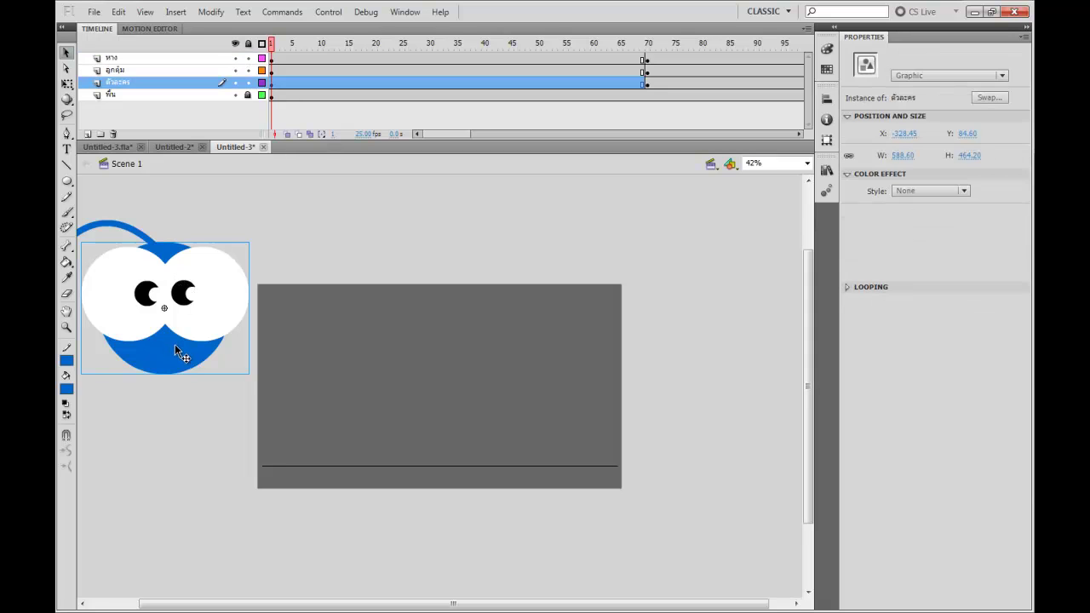
left_click_drag(176, 356, 527, 449)
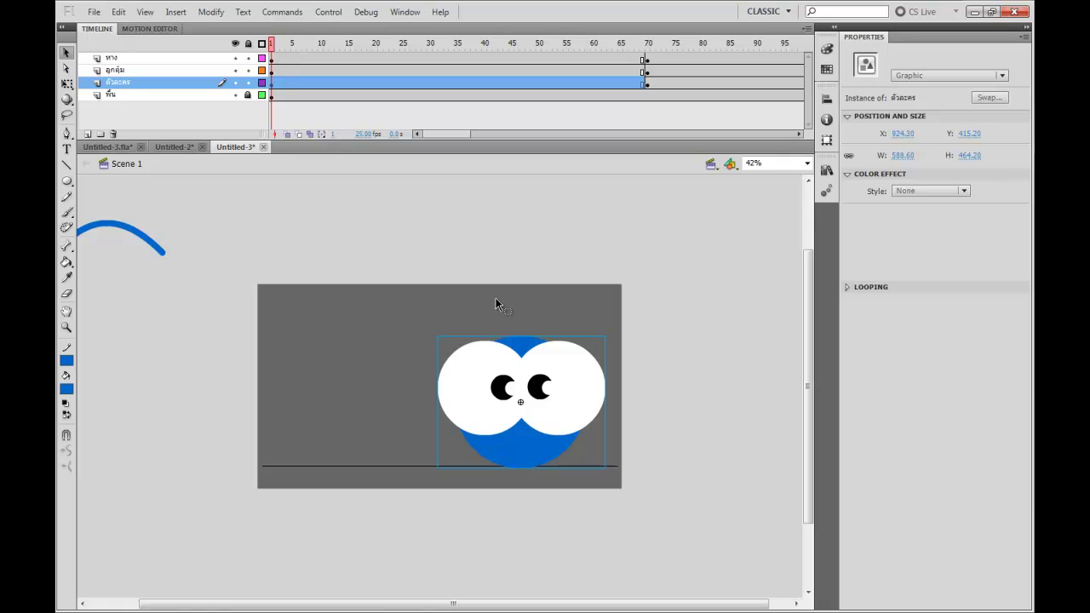
Undo the last move of the head at frame 1 and clear the selection
key("ctrl+z")
left_click(418, 236)
mouse_move(274, 44)
left_mouse_down()
mouse_move(677, 49)
mouse_move(268, 54)
left_mouse_up()
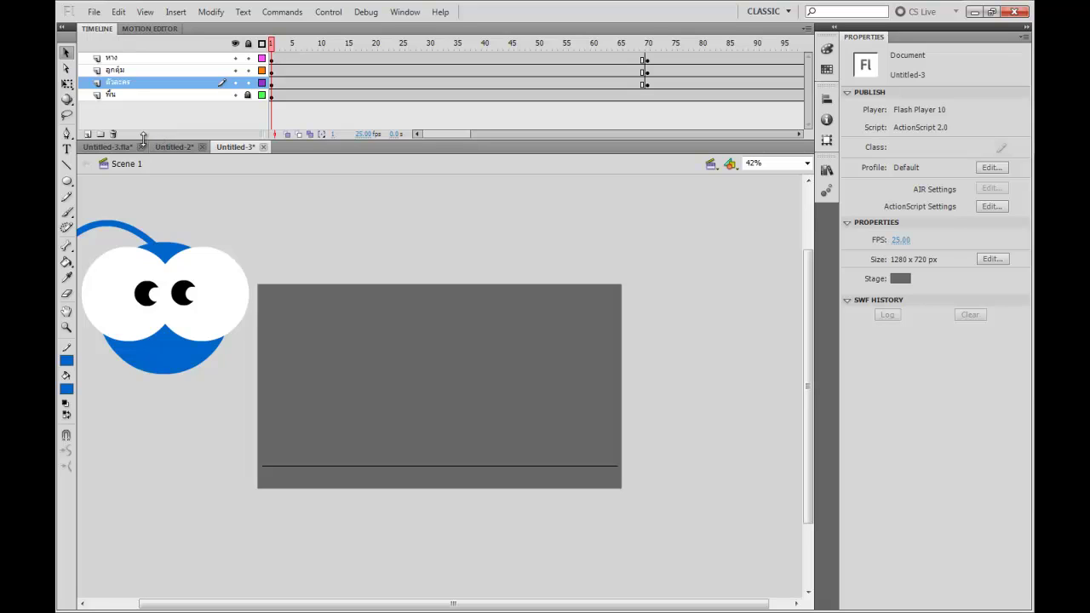
Add a new layer directly above the ตัวละคร layer and name it เส้น
left_click(87, 134)
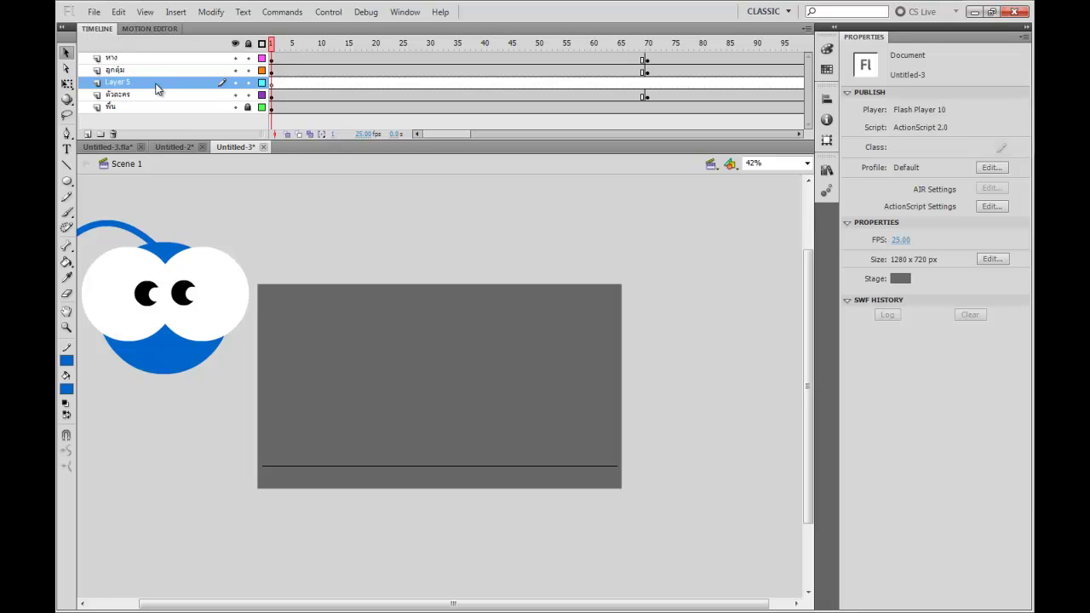
double_click(153, 83)
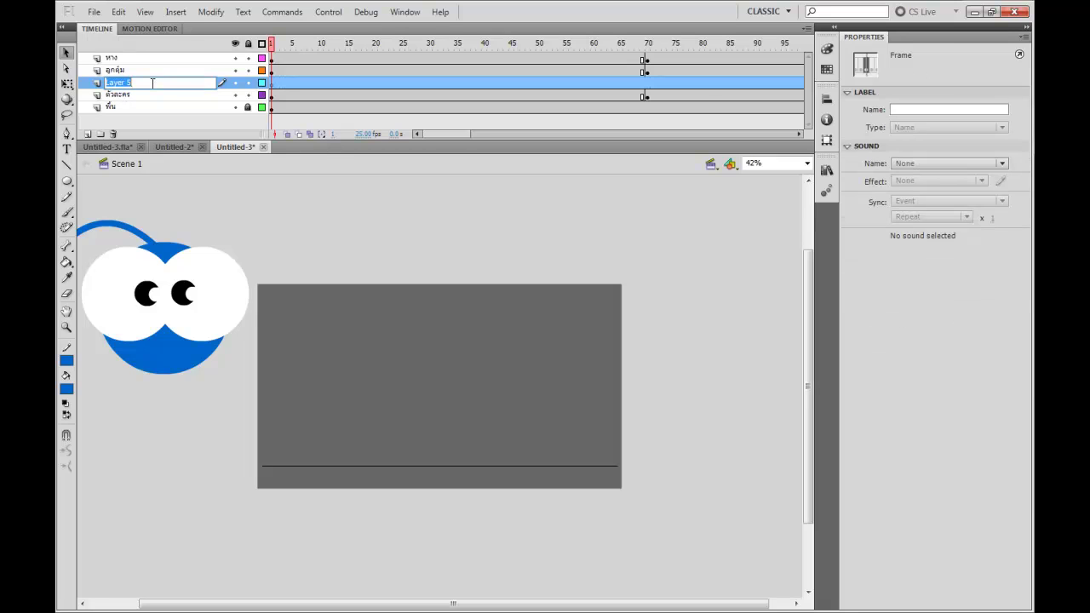
type("เส้น")
key("Return")
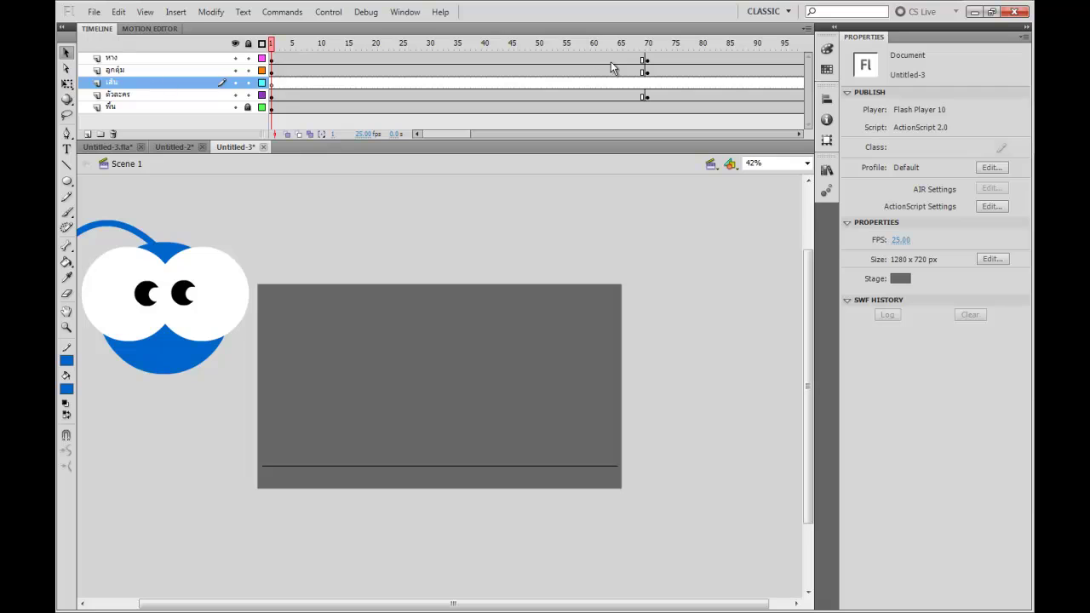
On the เส้น layer, draw a curved bounce path with the Pen tool from the head down to the floor line, over one arc and down again
left_click(604, 83)
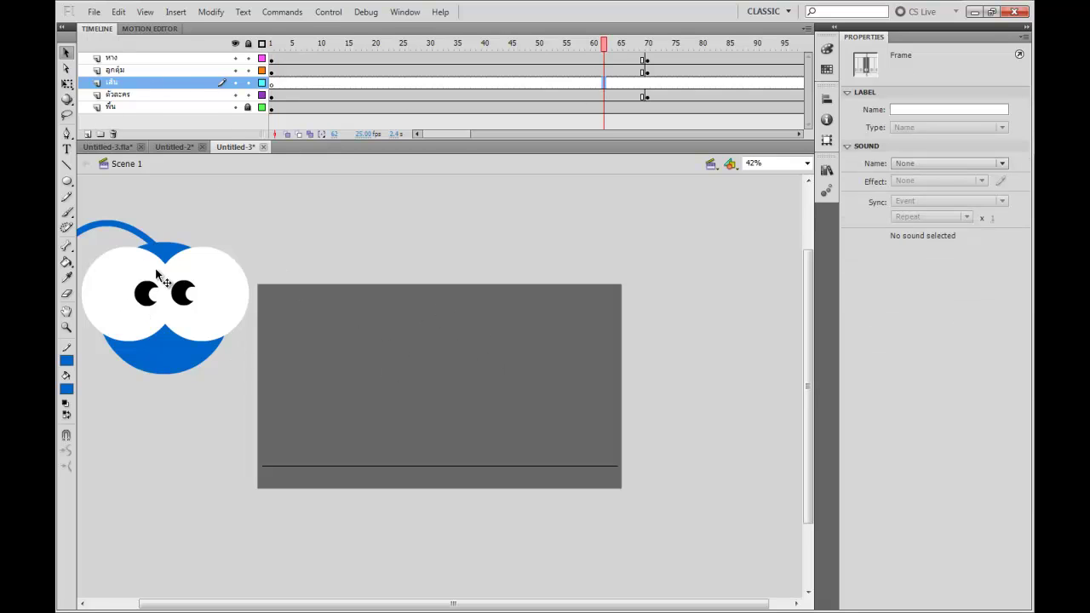
left_click(67, 134)
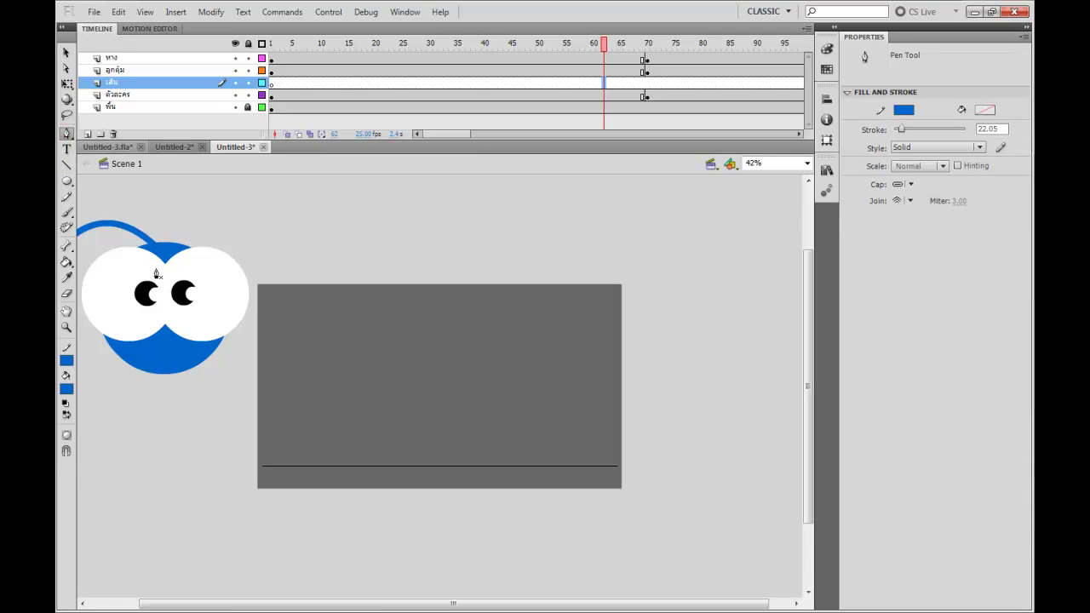
left_click(583, 83)
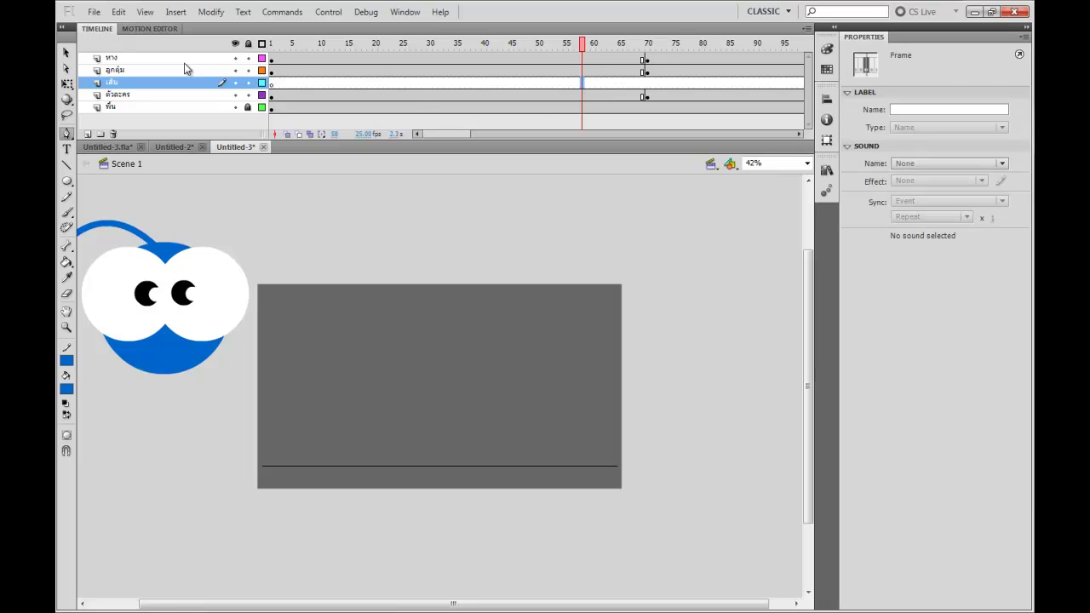
left_click(267, 352)
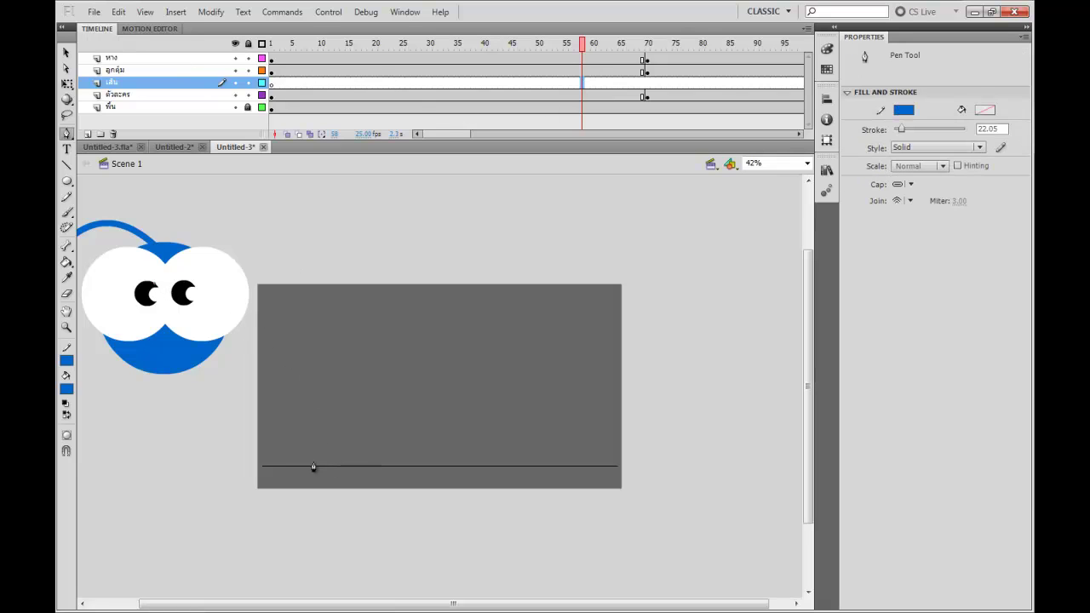
mouse_move(292, 466)
left_mouse_down()
mouse_move(353, 565)
mouse_move(334, 596)
mouse_move(312, 597)
left_mouse_up()
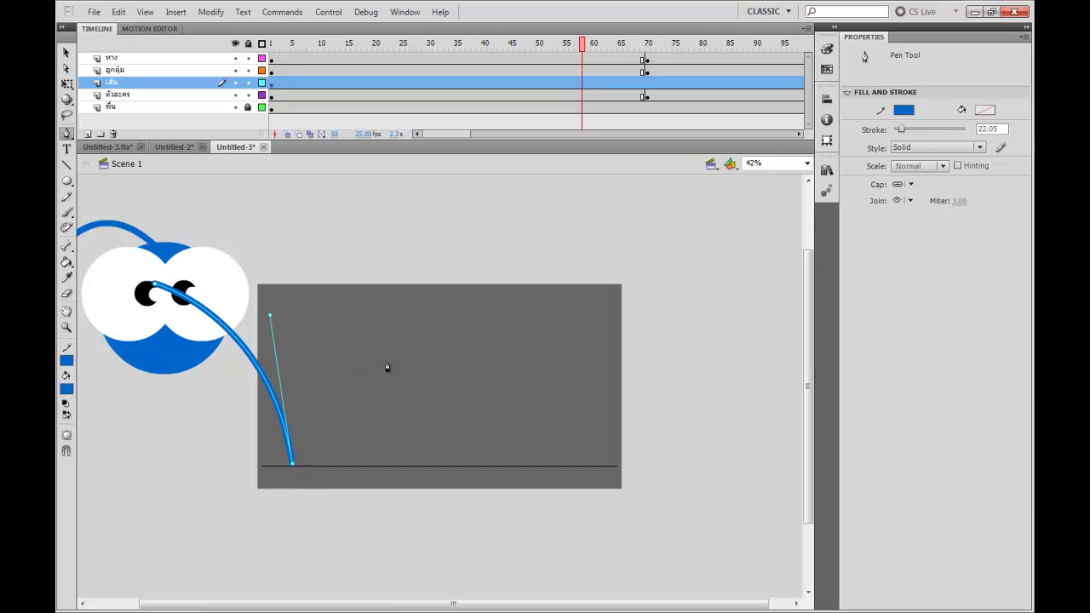
left_click_drag(387, 367, 478, 366)
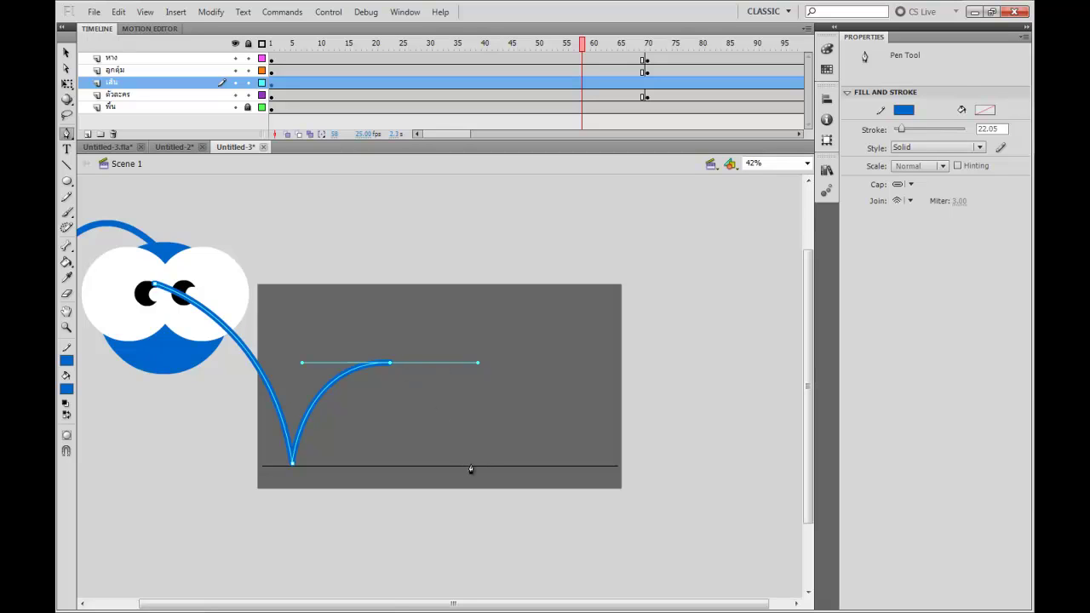
mouse_move(496, 466)
left_mouse_down()
mouse_move(514, 476)
mouse_move(518, 499)
mouse_move(500, 508)
left_mouse_up()
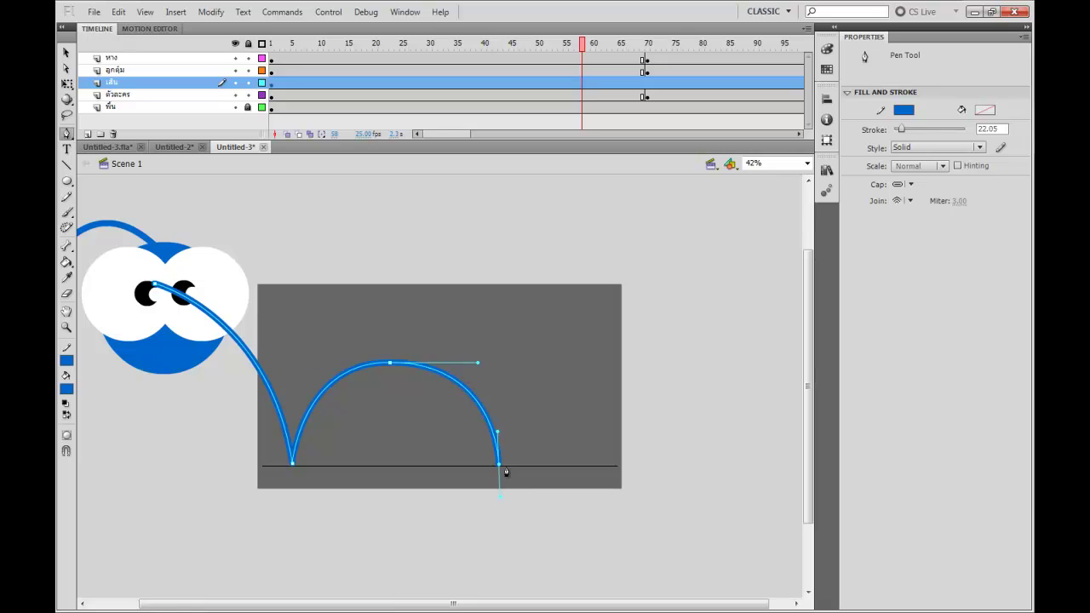
key("v")
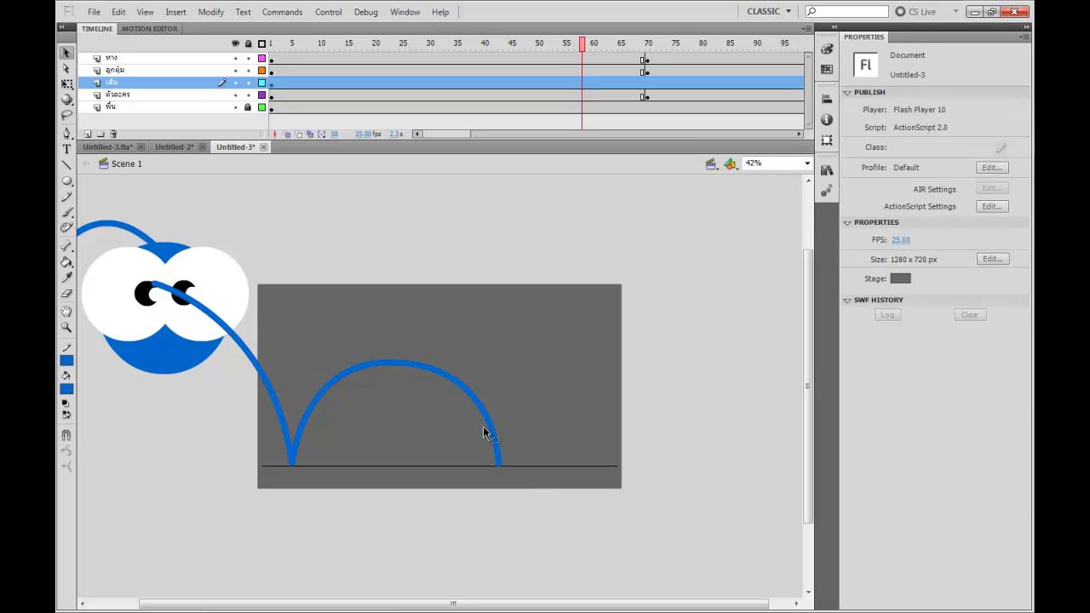
Select the whole bounce path and move it up and to the right, to about X -263.5, Y -160.5
left_click(431, 369)
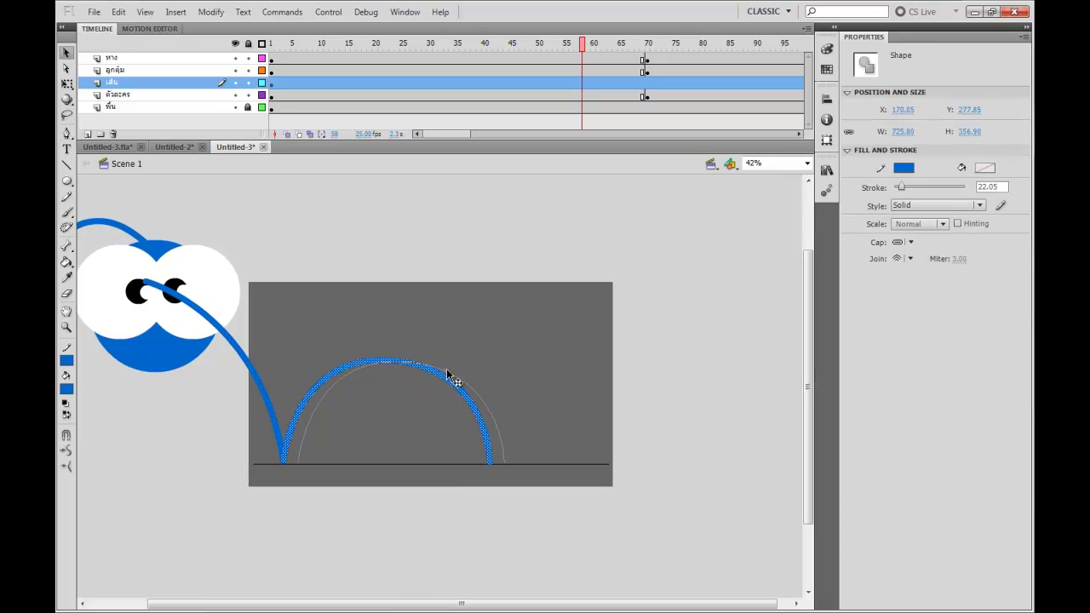
left_click_drag(435, 372, 411, 372)
double_click(260, 380)
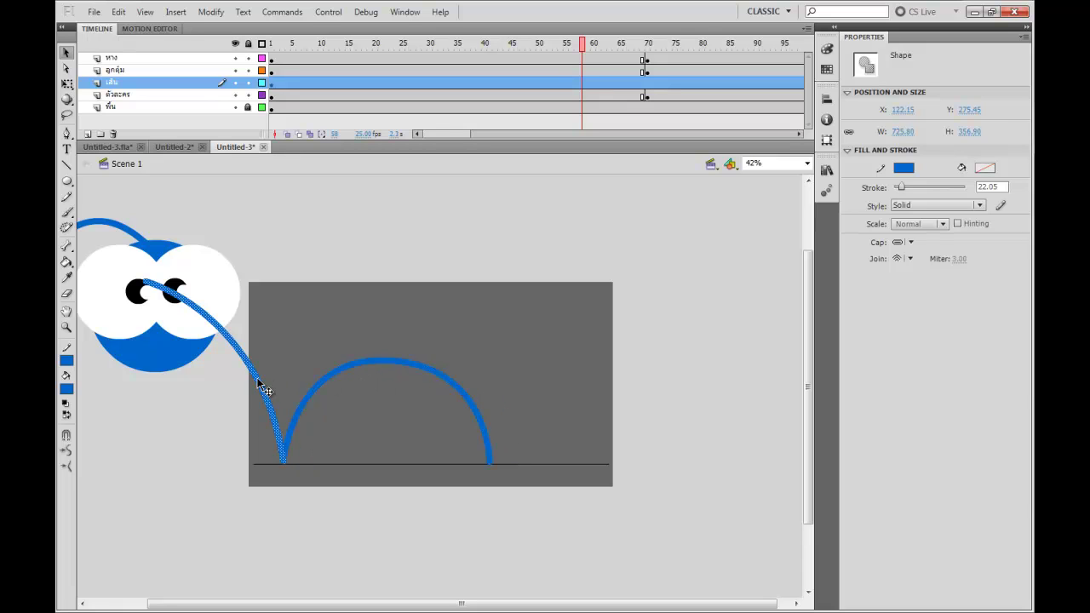
mouse_move(322, 377)
left_mouse_down()
mouse_move(363, 358)
mouse_move(351, 341)
left_mouse_up()
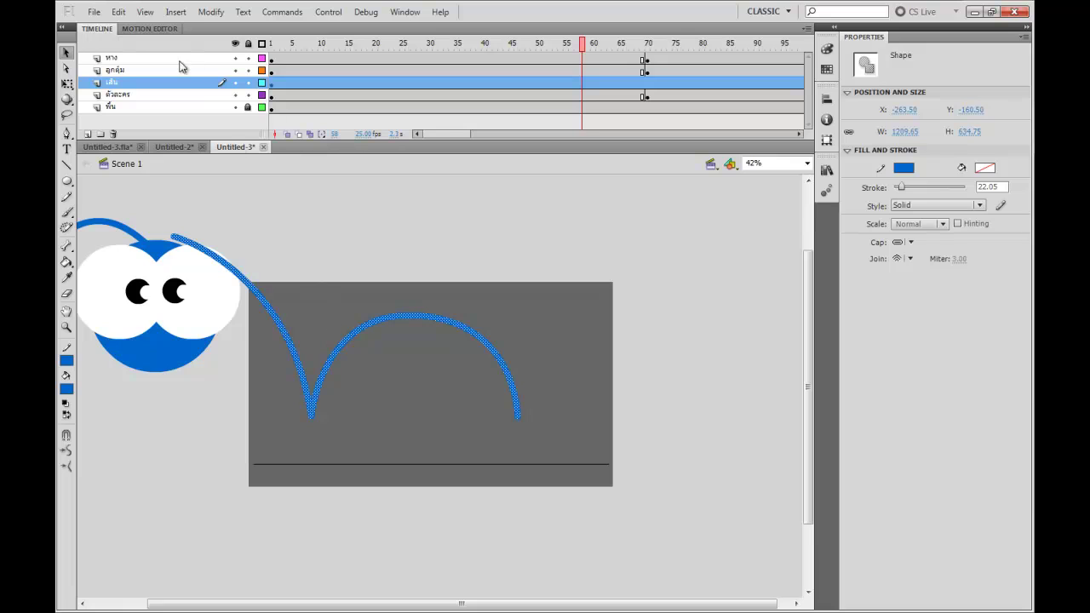
Thin the bounce path's stroke to 0.10 and convert its เส้น layer to a guide layer
left_click_drag(901, 186, 839, 190)
left_click(632, 236)
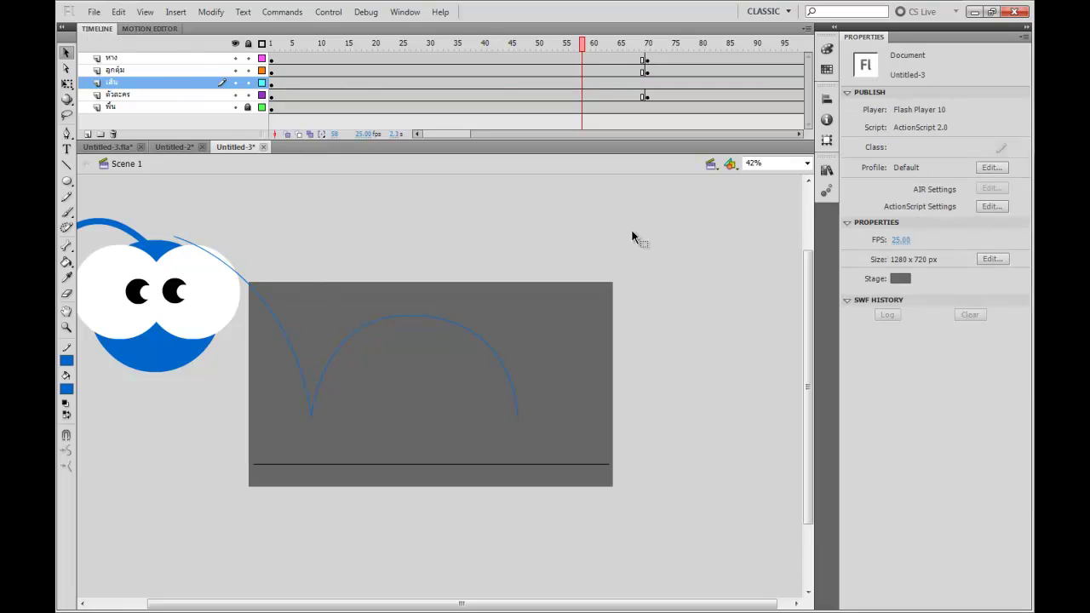
left_click(286, 84)
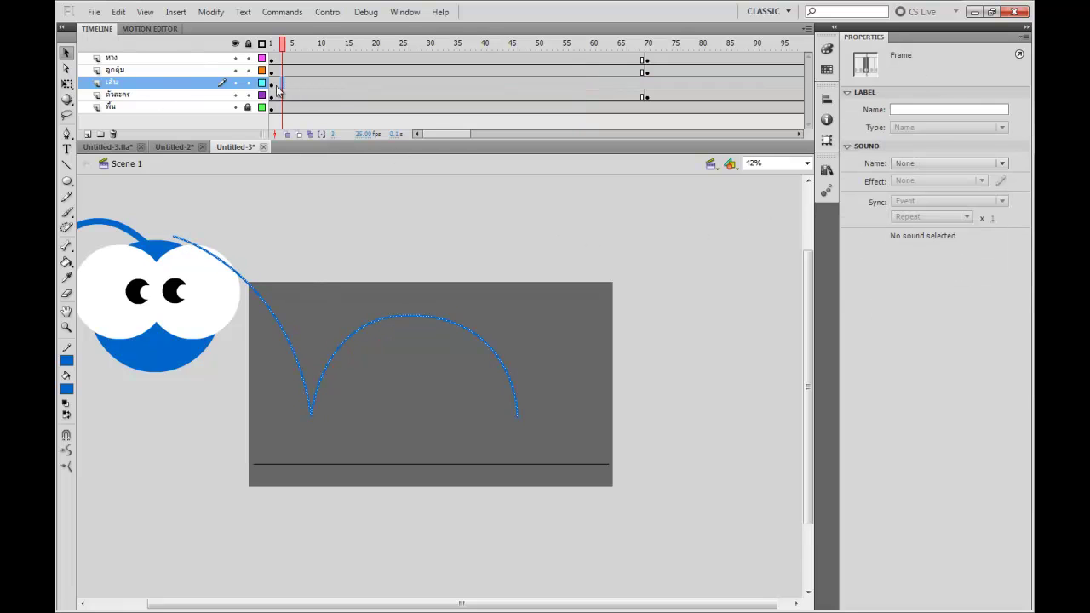
right_click(132, 84)
left_click(165, 178)
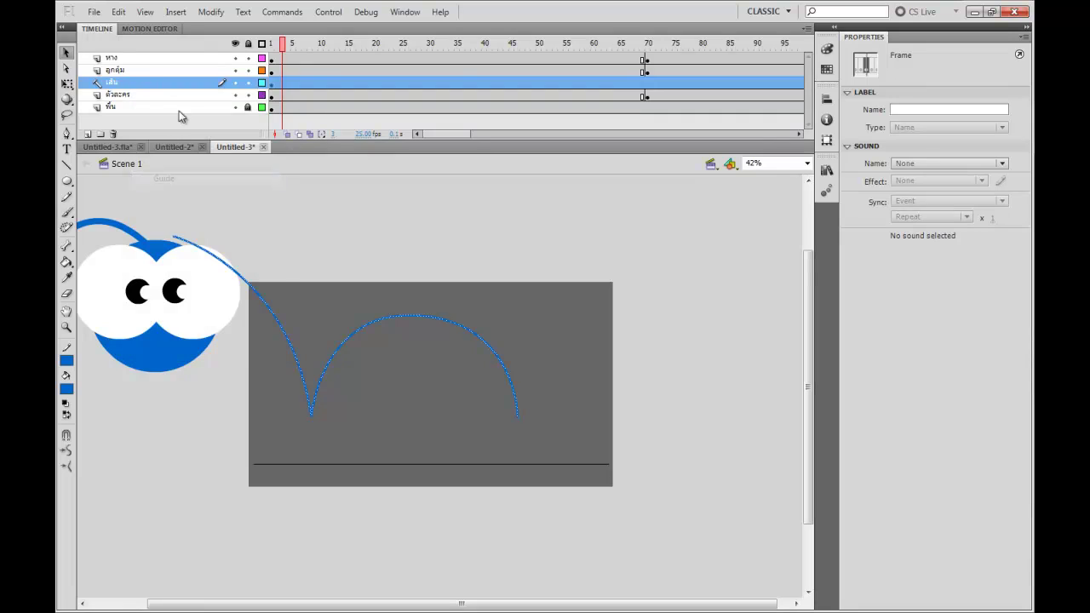
left_click(138, 97)
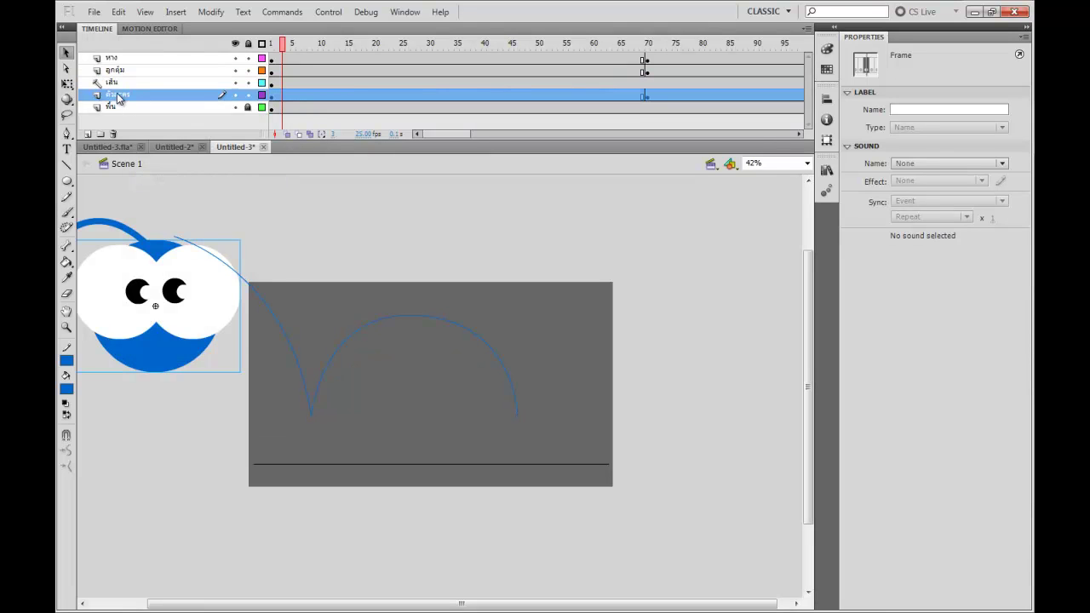
left_click_drag(118, 99, 122, 102)
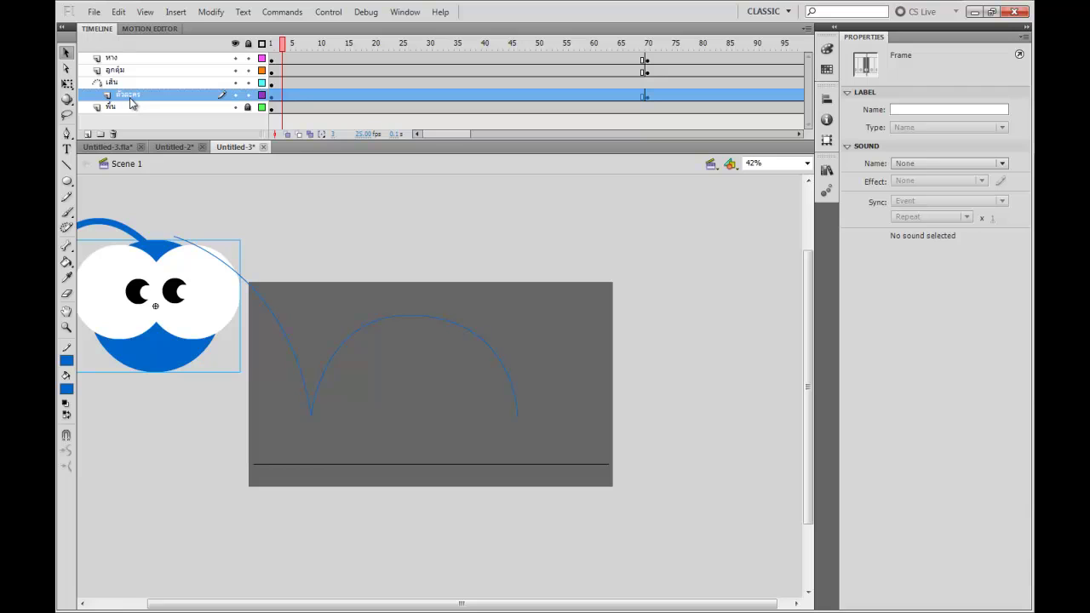
key("ctrl+z")
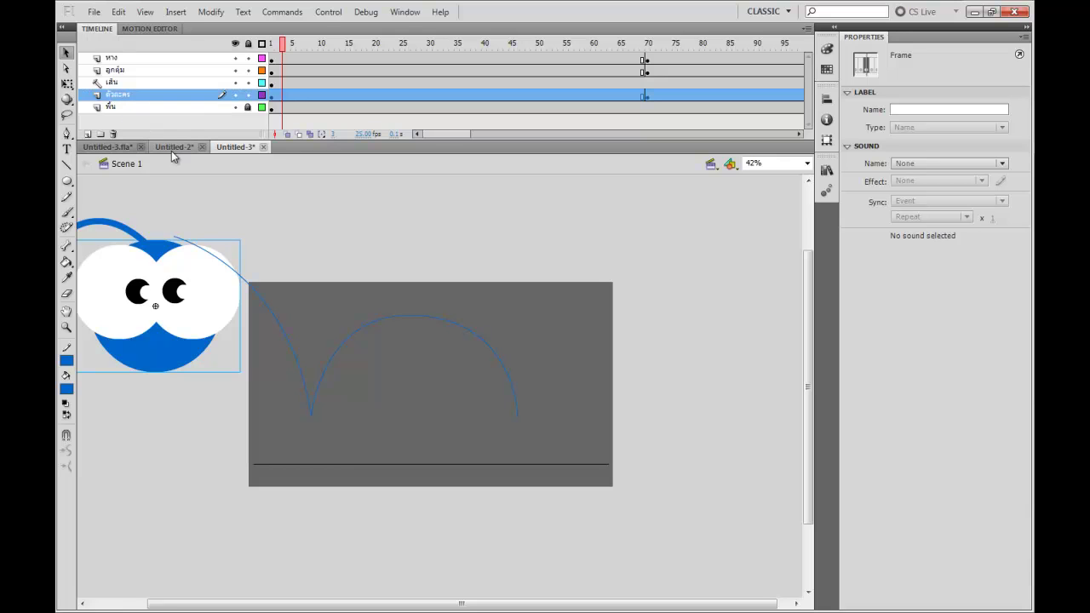
left_click(472, 336)
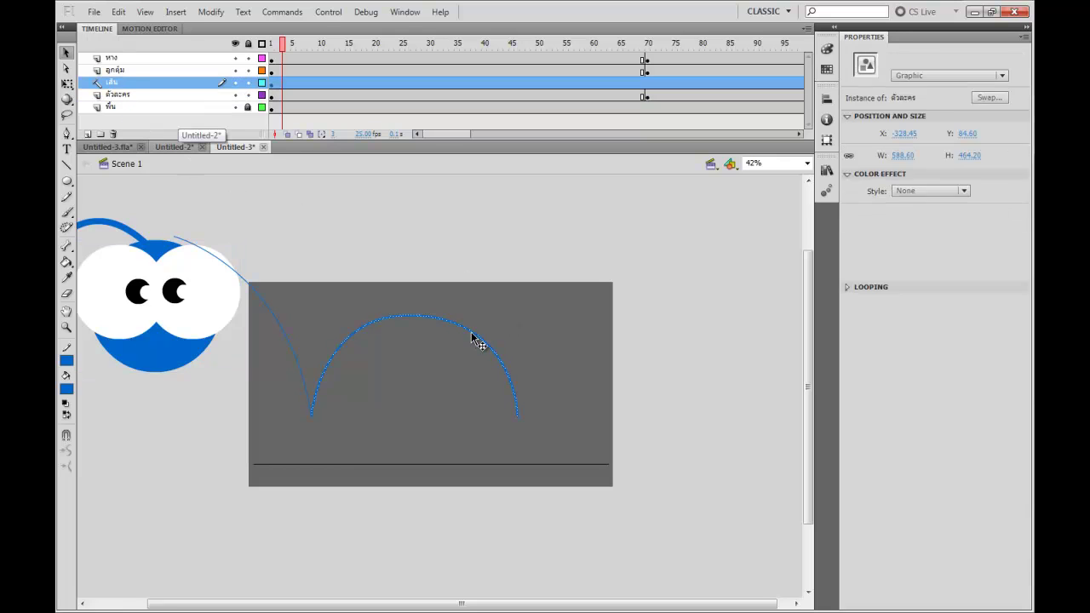
key("ctrl+b")
left_click(490, 274)
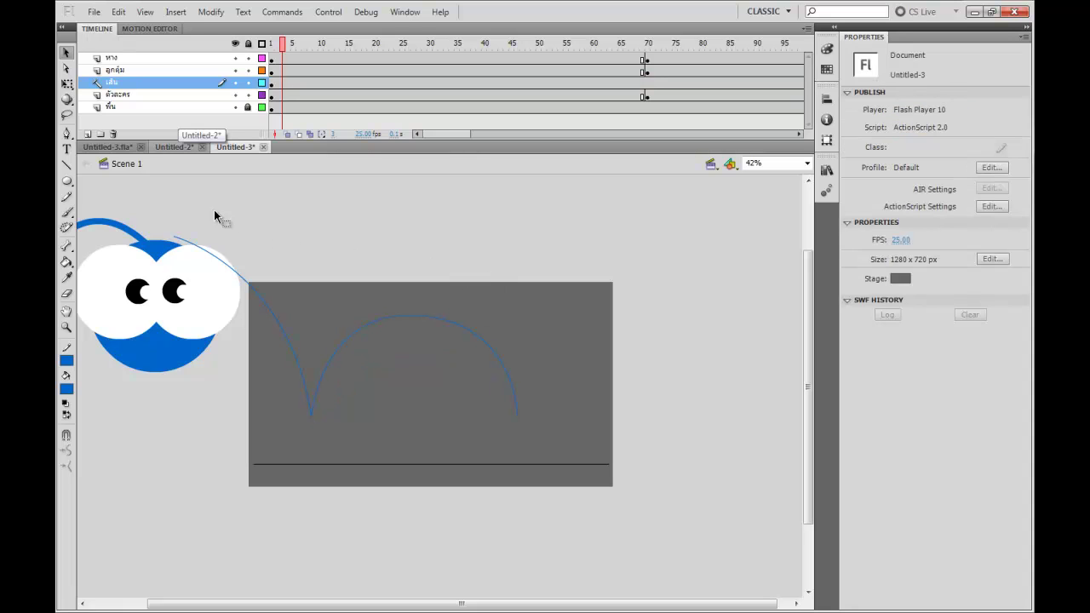
Draw an unfilled circle about 436 px in diameter beside the stage's right edge on the เส้น guide layer
left_click(66, 181)
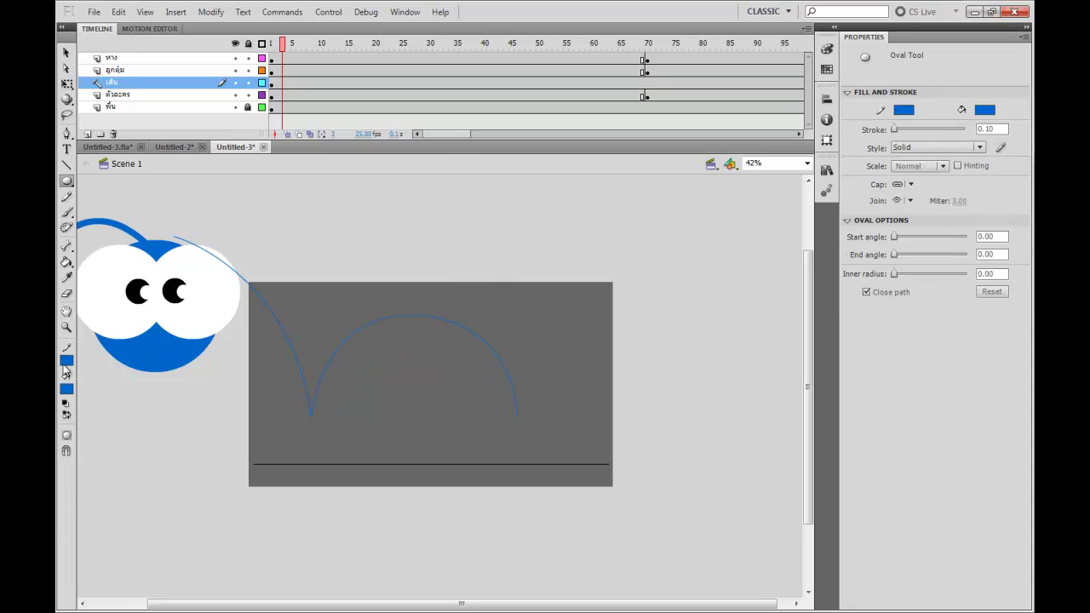
left_click(66, 389)
left_click(254, 404)
mouse_move(542, 220)
left_mouse_down()
mouse_move(653, 343)
mouse_move(753, 417)
left_mouse_up()
key("v")
left_click(657, 319)
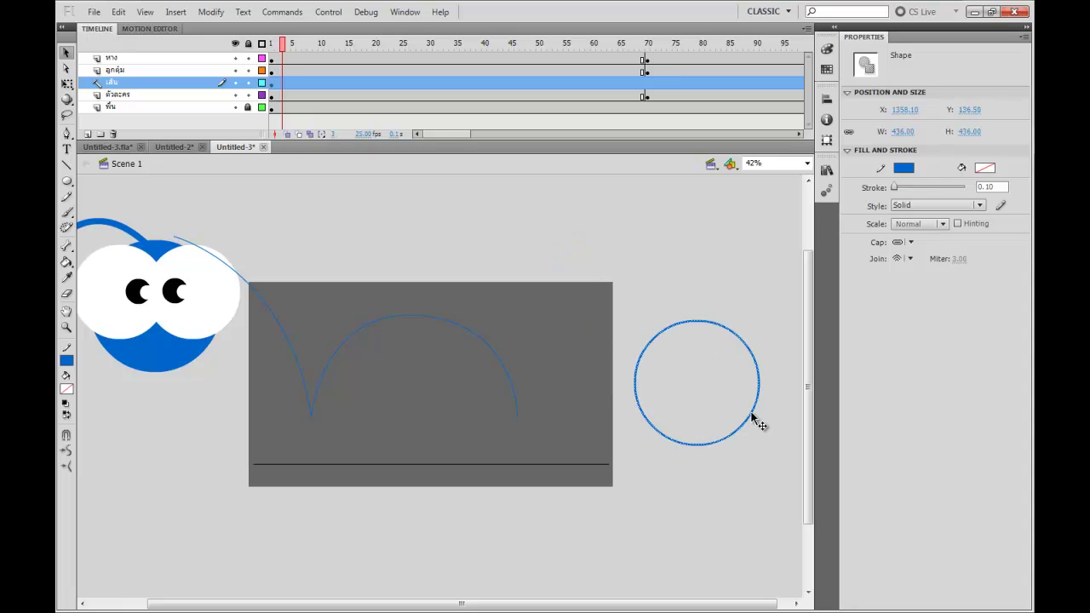
Delete the old bounce path and the lower part of the new circle, leaving only its upper arc
left_click(501, 365)
key("Delete")
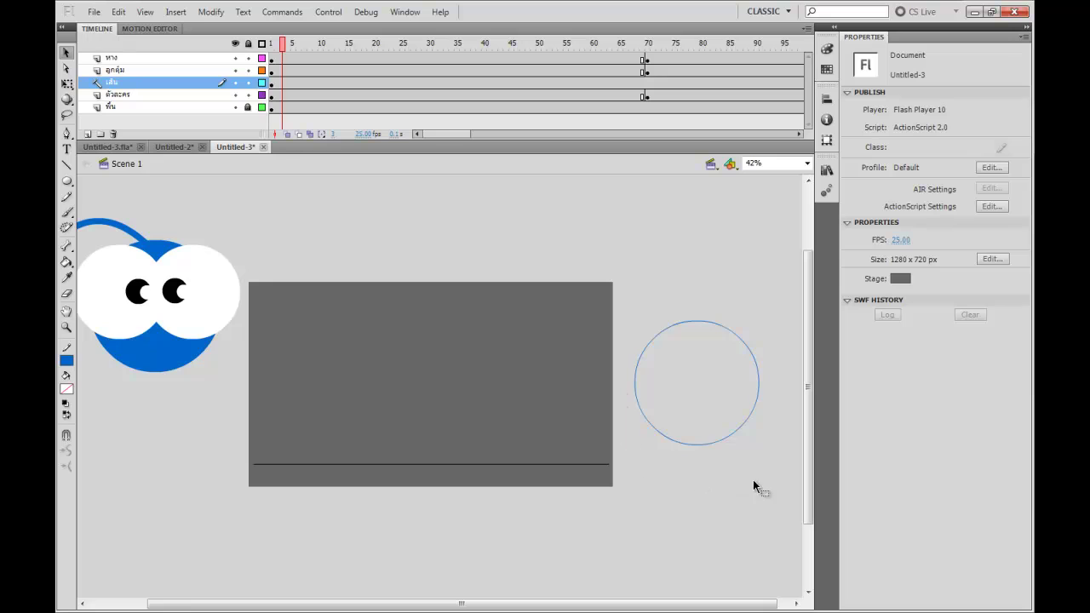
left_click_drag(783, 486, 620, 370)
key("Delete")
Duplicate the arc twice to its left, enlarge each copy progressively, and join the three arcs end to end as decreasing bounces
left_click(738, 342)
left_click_drag(738, 342, 619, 341)
key("q")
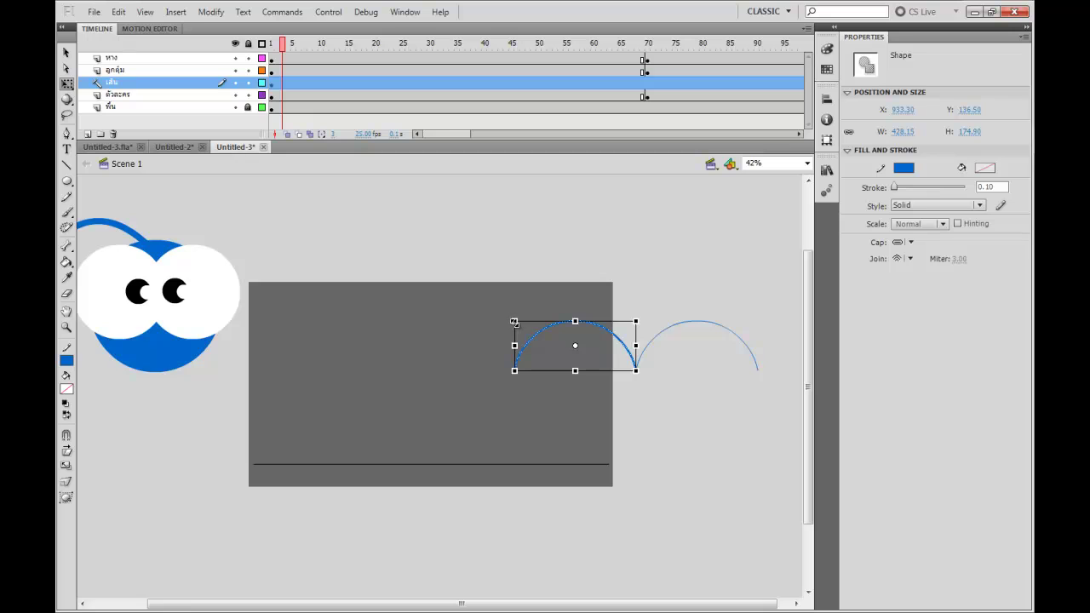
left_click_drag(514, 322, 92, 200)
left_click(364, 242)
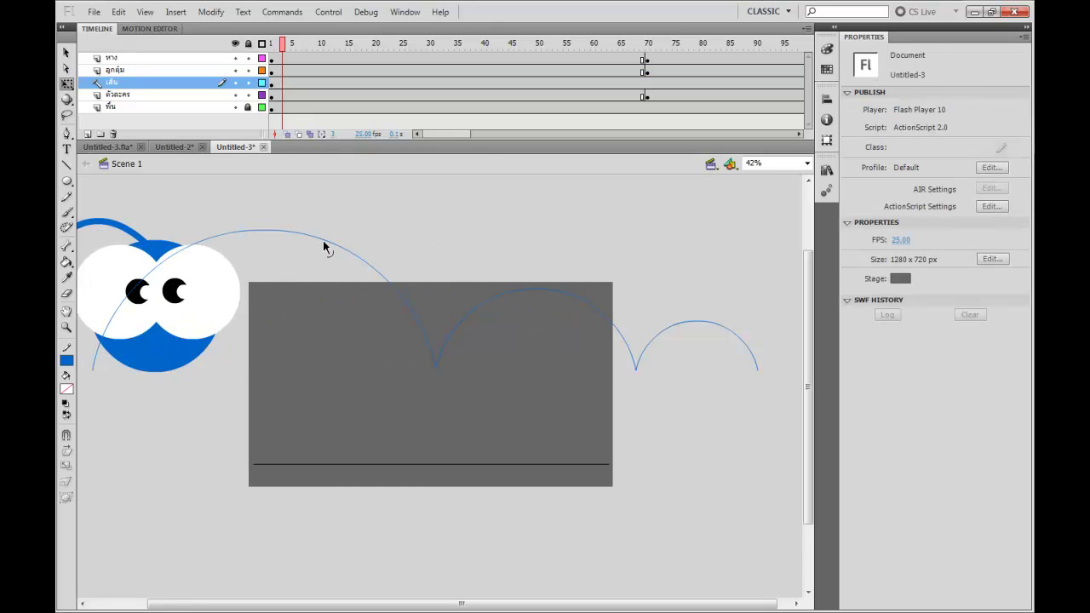
double_click(328, 245)
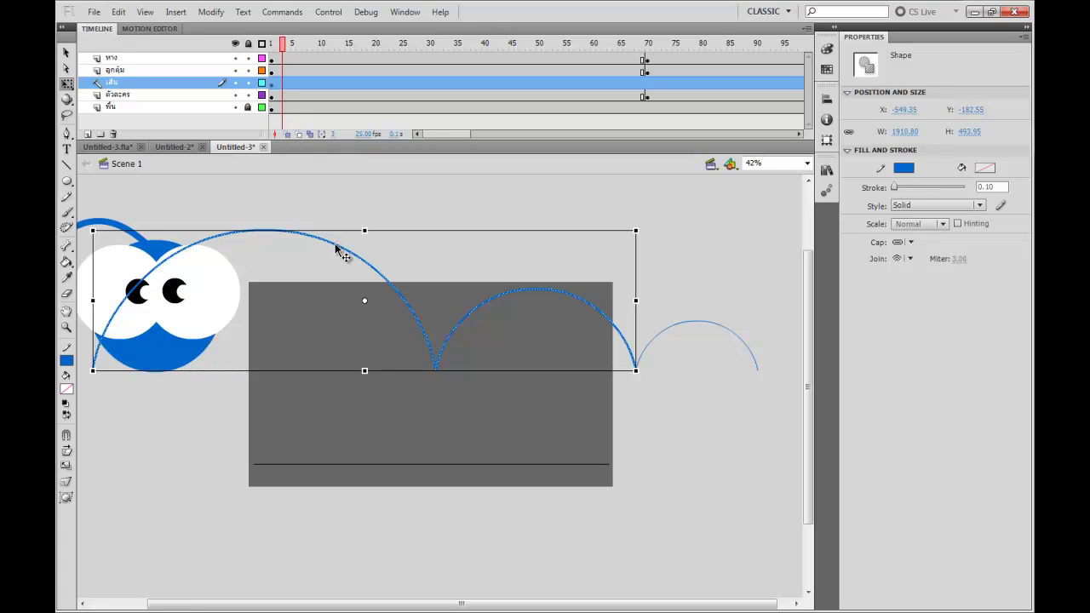
left_click(663, 326)
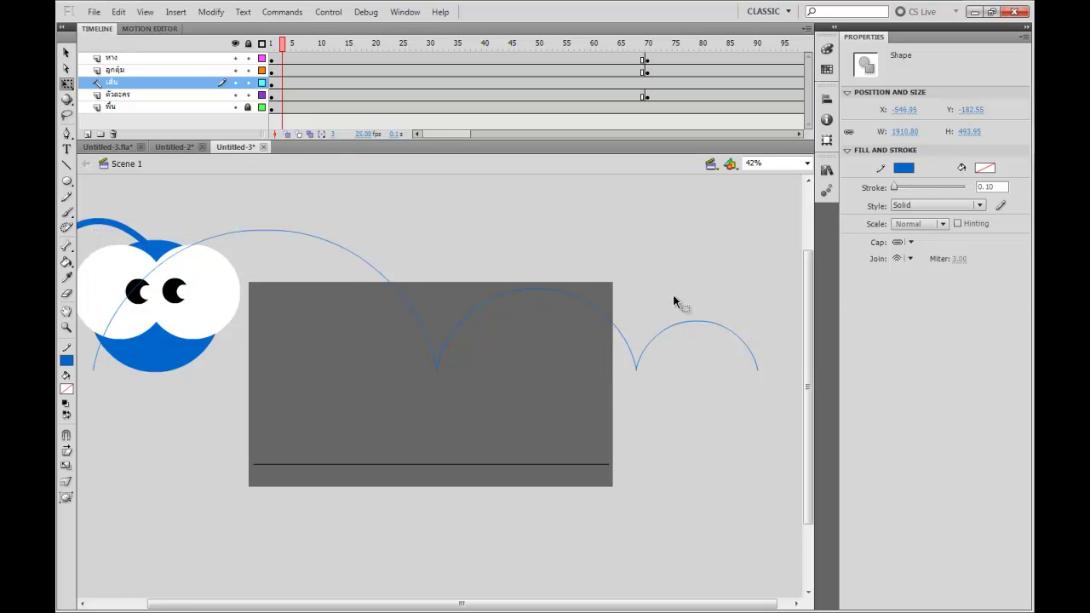
Scale the whole three-arc path down to about 1158 by 245 px and move it across the stage's left and middle
double_click(666, 330)
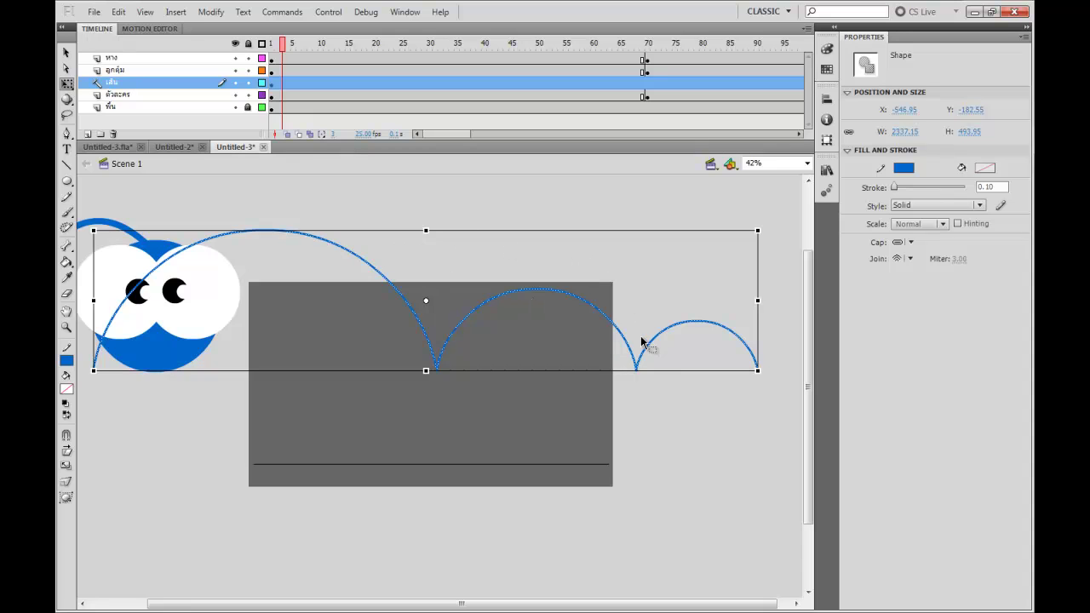
left_click_drag(758, 230, 423, 301)
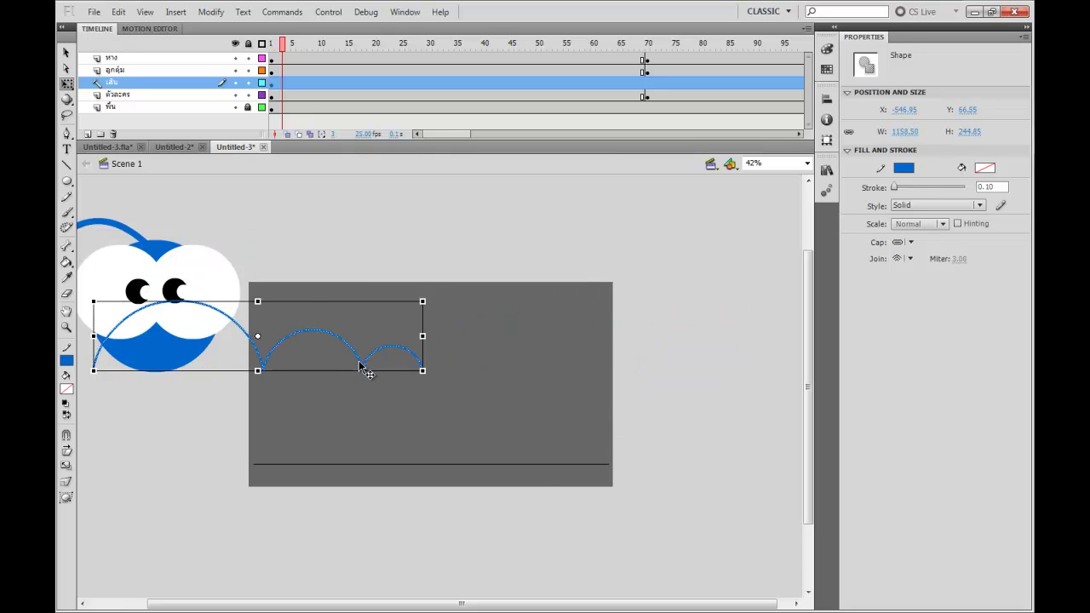
left_click_drag(363, 367, 456, 394)
left_click(359, 404)
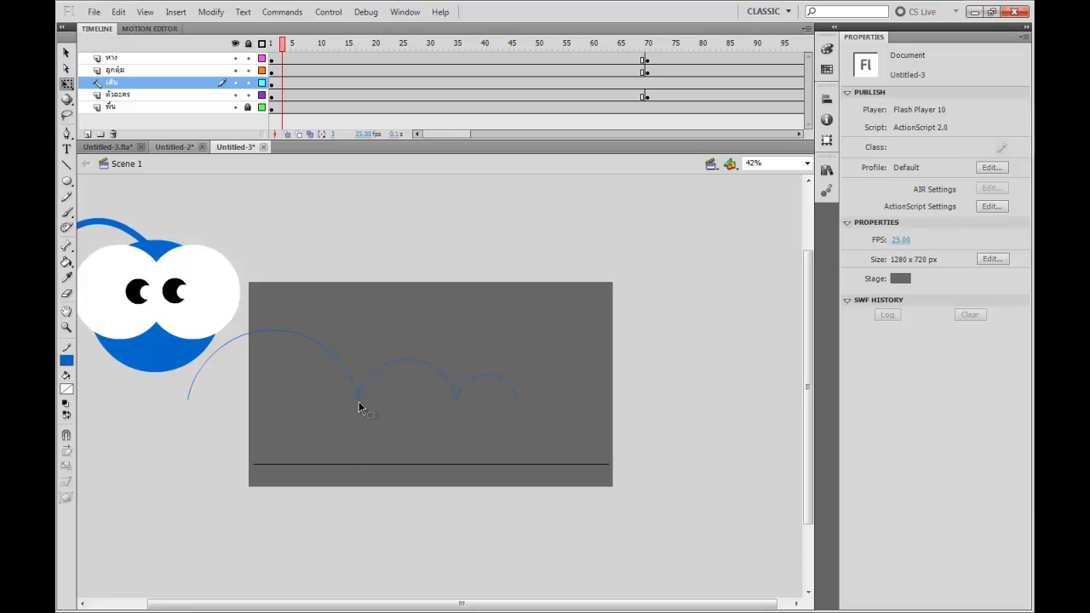
At frame 70, nudge the three-arc path up to Y 162.35, towards the height of the character's centre point
left_click(155, 338)
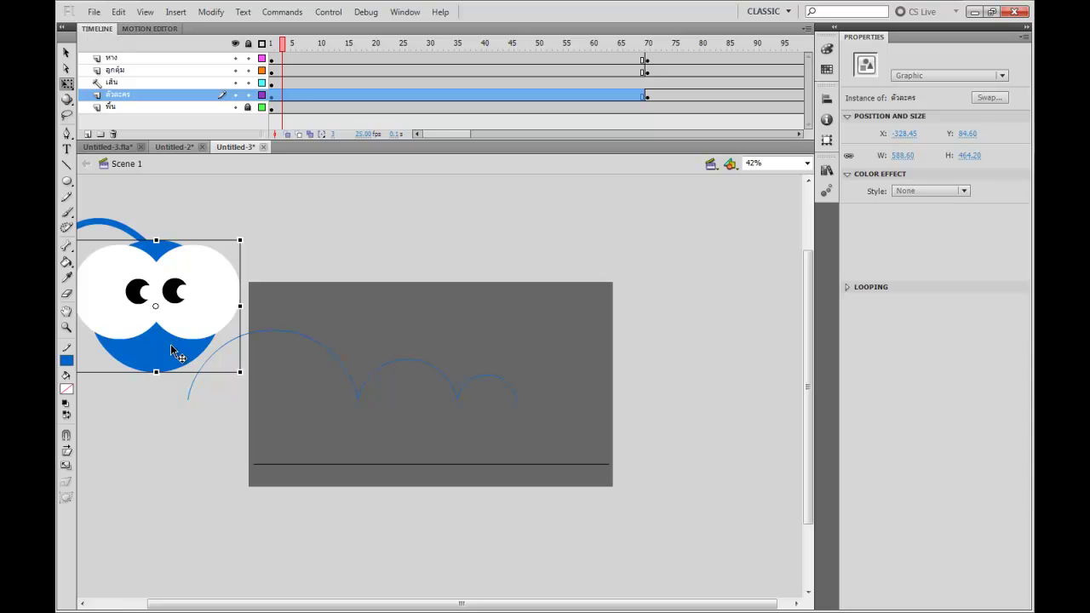
left_click(652, 42)
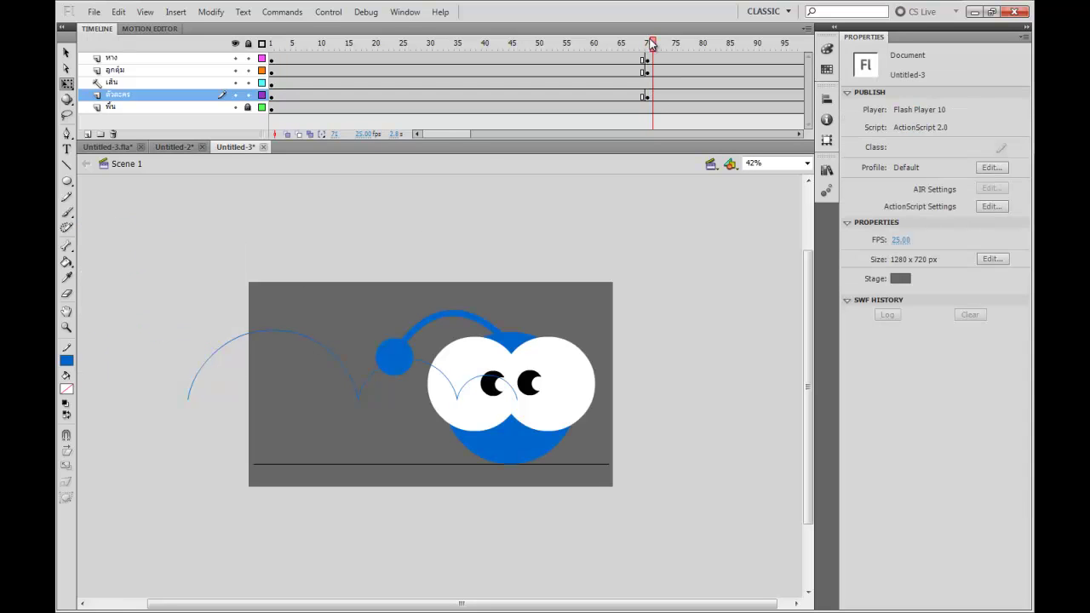
left_click(644, 44)
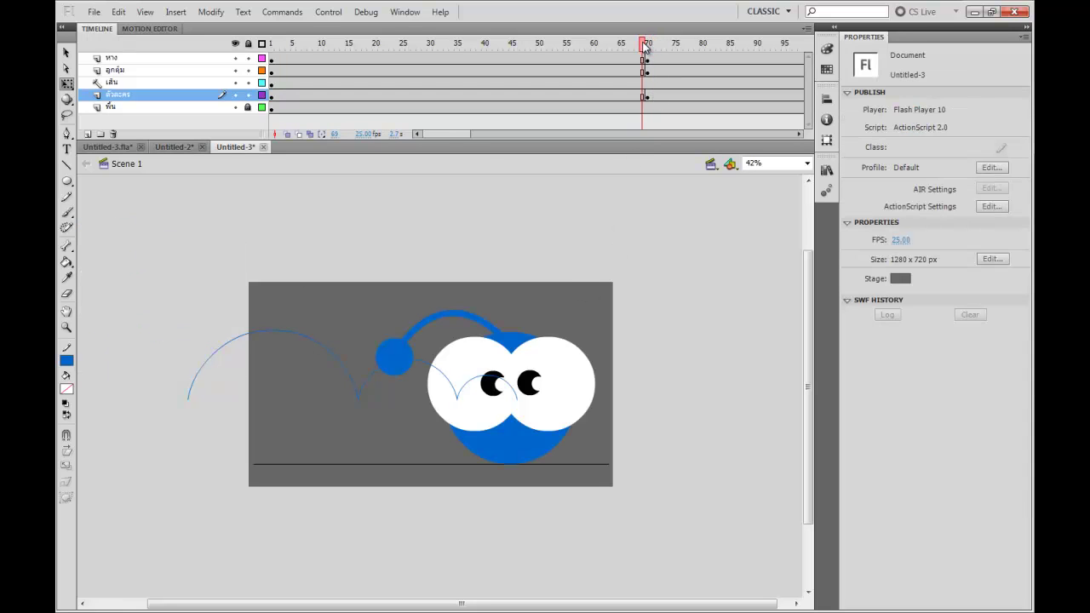
left_click(648, 45)
left_click(554, 436)
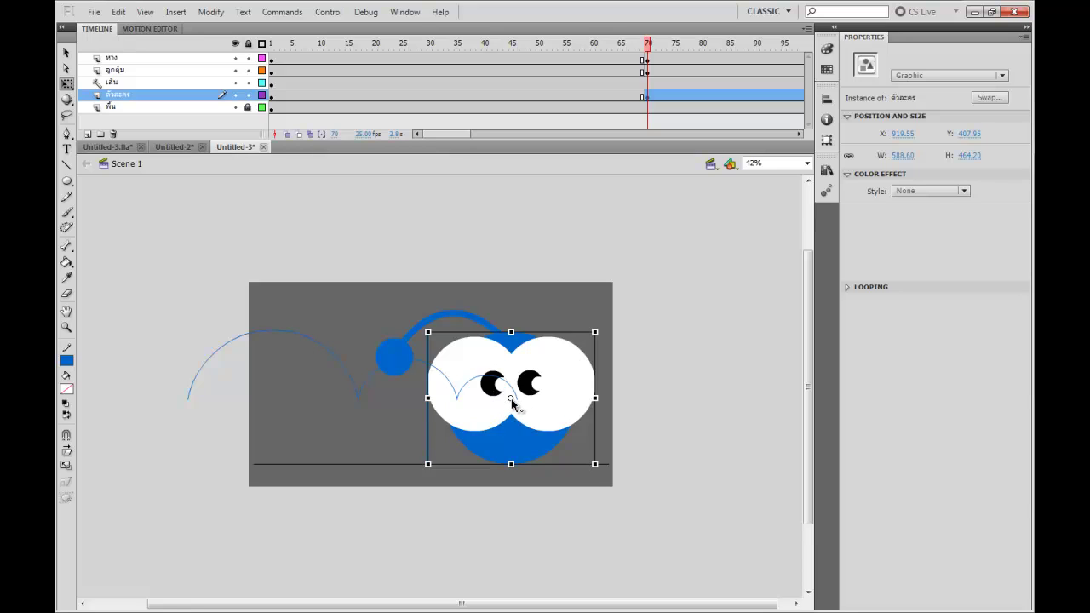
left_click(459, 400)
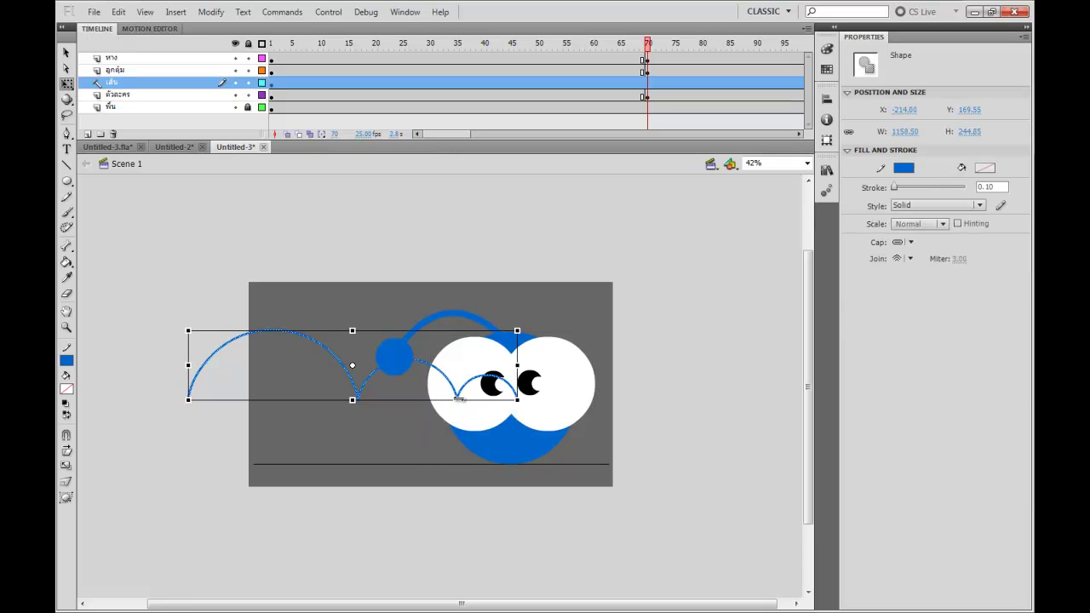
key("Up")
key("Up")
key("Up")
key("Up")
key("Up")
key("Up")
key("Up")
key("Up")
key("Up")
key("Up")
key("Up")
key("Up")
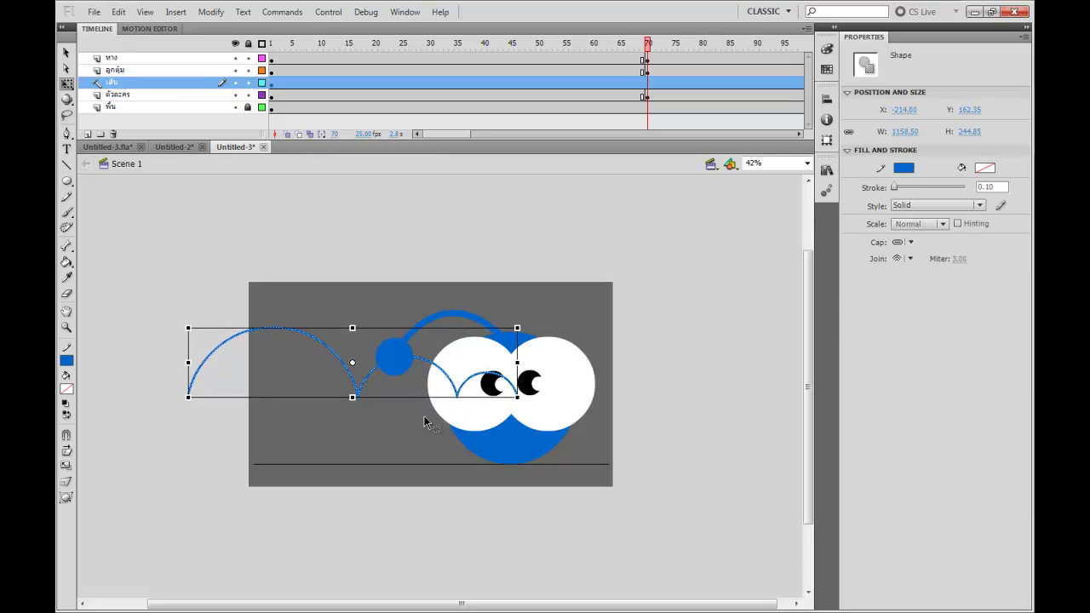
Fine-tune the three-arc path's position so its right end sits close to the character's centre point
left_click(515, 400)
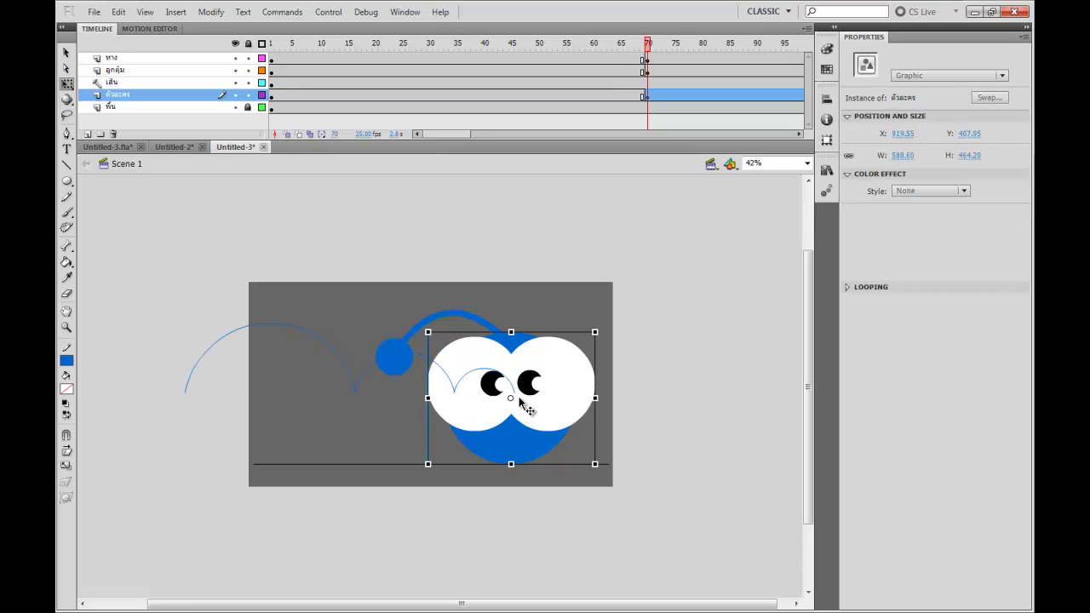
left_click(362, 377)
left_click(360, 380)
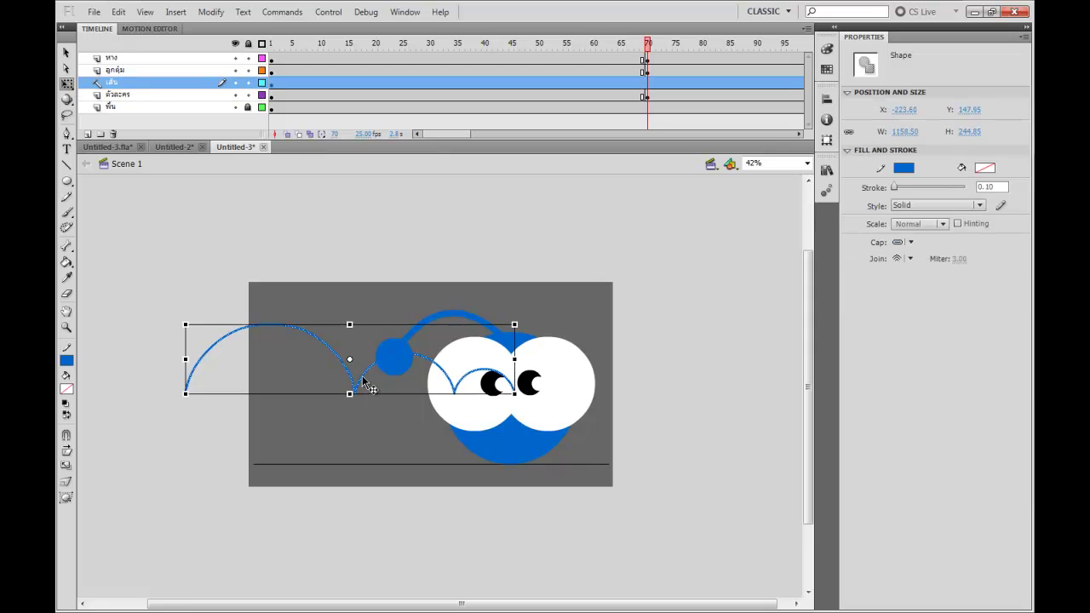
left_click(500, 447)
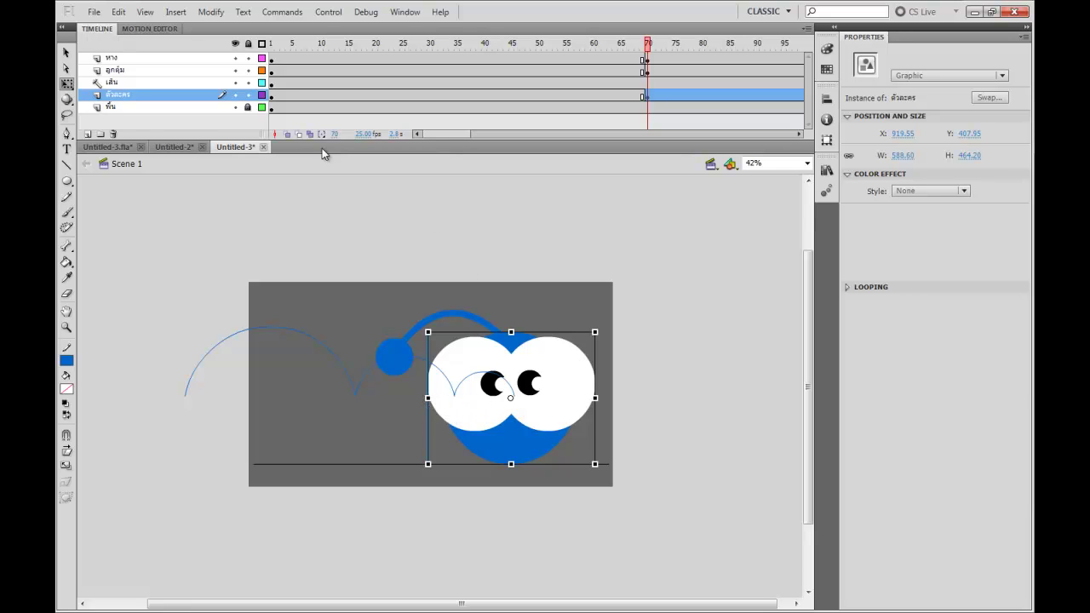
Move the เส้น and ตัวละคร layers together to the top of the layer stack
left_click(116, 84)
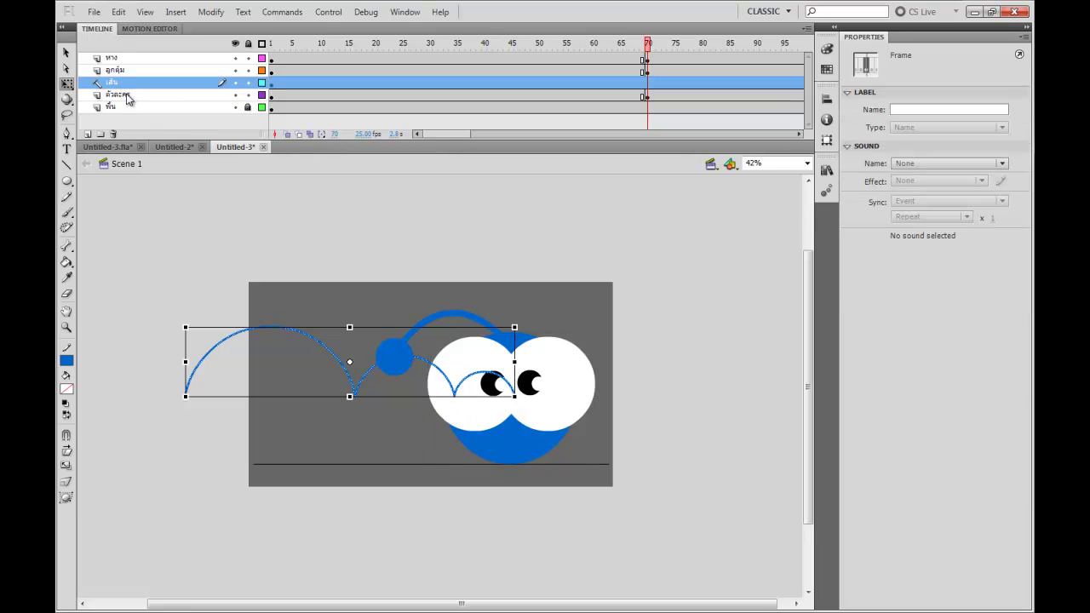
left_click(126, 99, "shift")
left_click_drag(117, 97, 115, 59)
Nest the ตัวละคร layer under the เส้น guide layer so the character is linked to the motion path
left_click(119, 72)
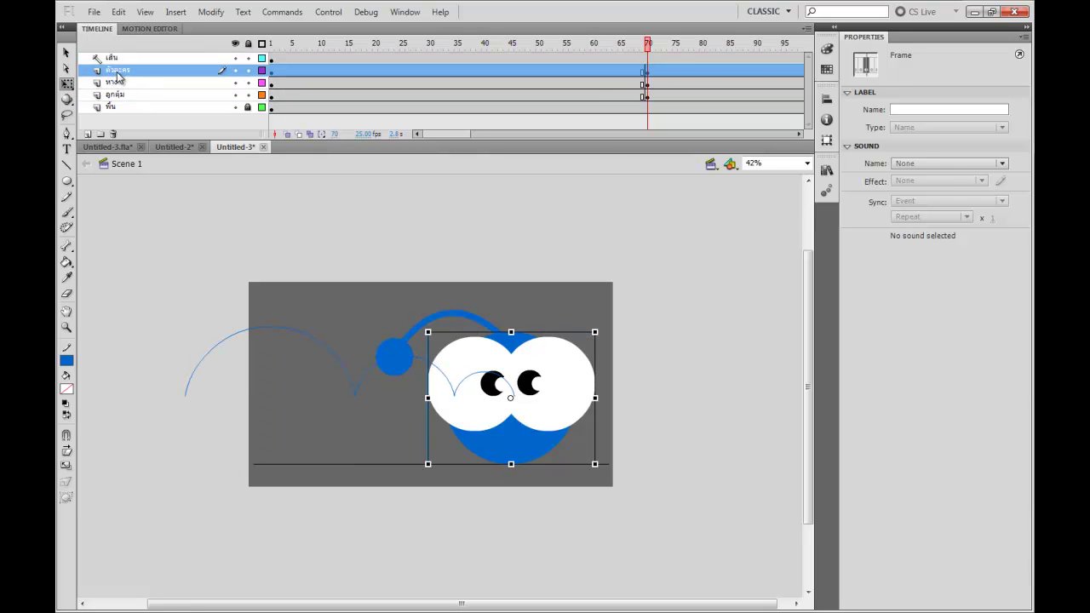
left_click(114, 84)
left_click(121, 71)
left_click_drag(129, 72, 130, 72)
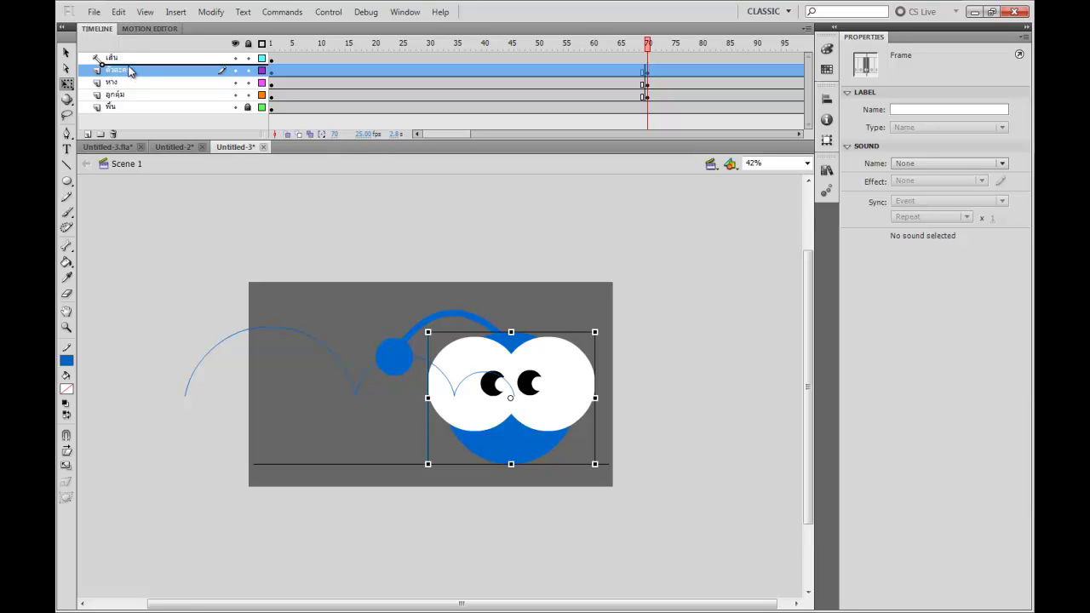
mouse_move(129, 72)
left_mouse_down()
mouse_move(130, 58)
mouse_move(128, 74)
left_mouse_up()
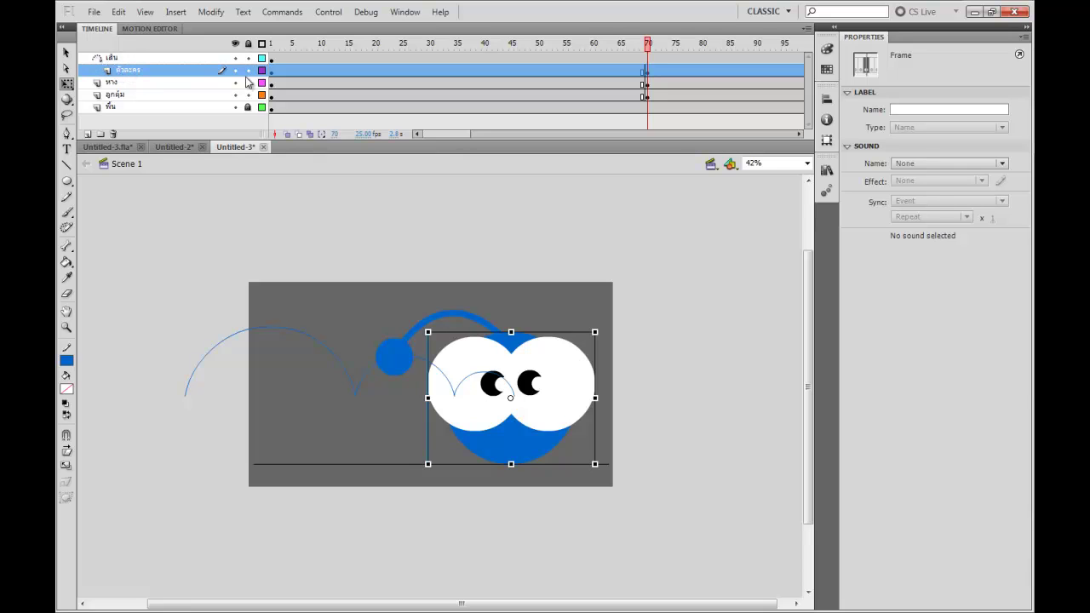
Create a classic tween on the ตัวละคร layer between frames 1 and 70, and scrub through it to frame 70
left_click(584, 72)
right_click(584, 71)
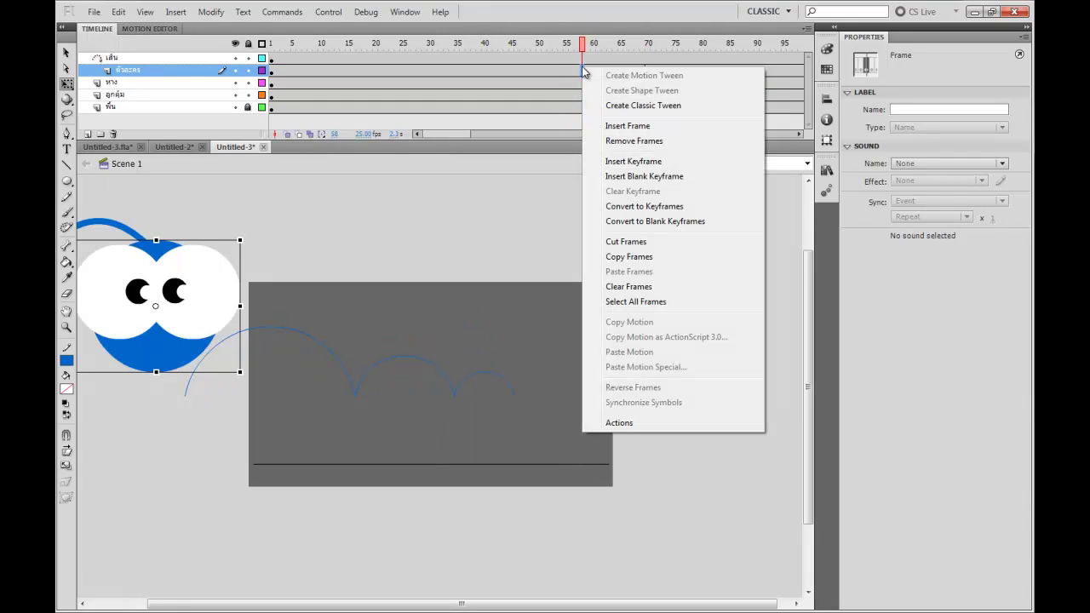
left_click(611, 109)
left_click_drag(340, 43, 649, 76)
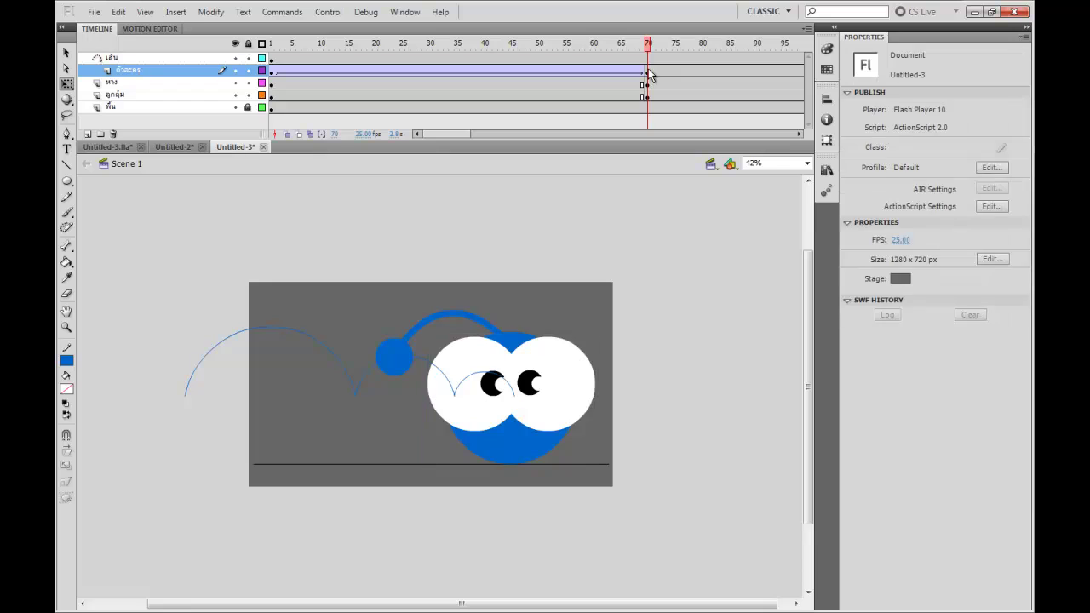
Nudge the guide path down and slightly left so its right end lines up with the character's centre point at frame 70
left_click(648, 71)
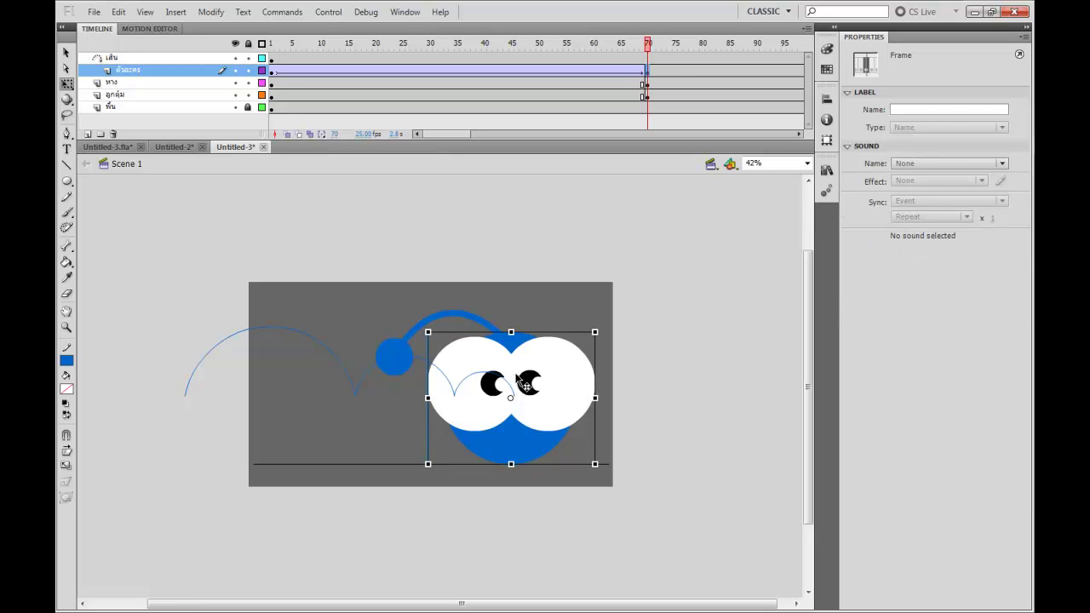
key("ctrl+equal")
left_click_drag(478, 363, 626, 347)
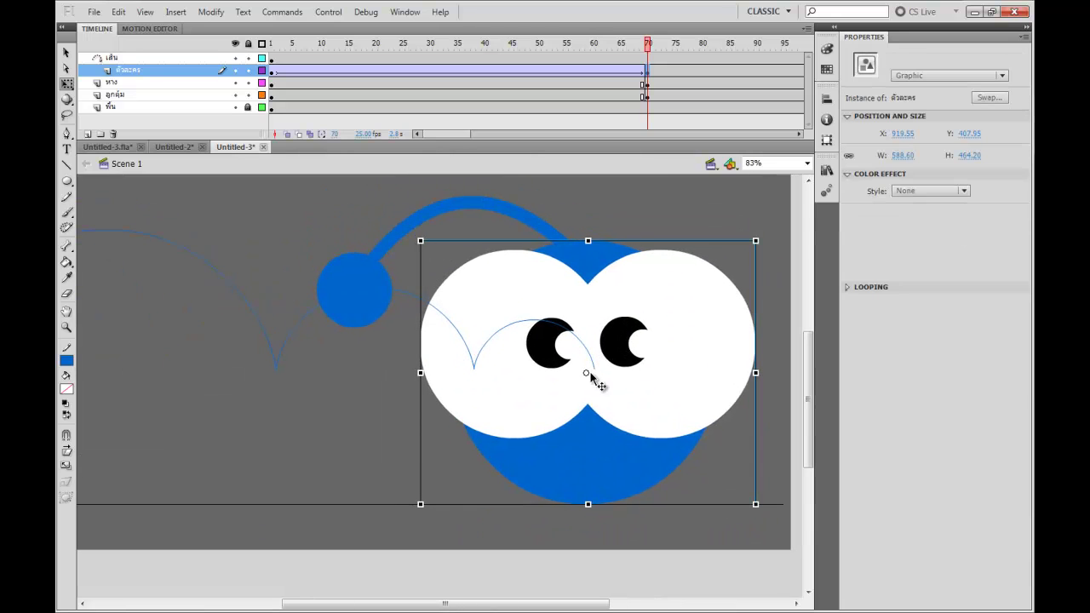
left_click_drag(524, 303, 565, 328)
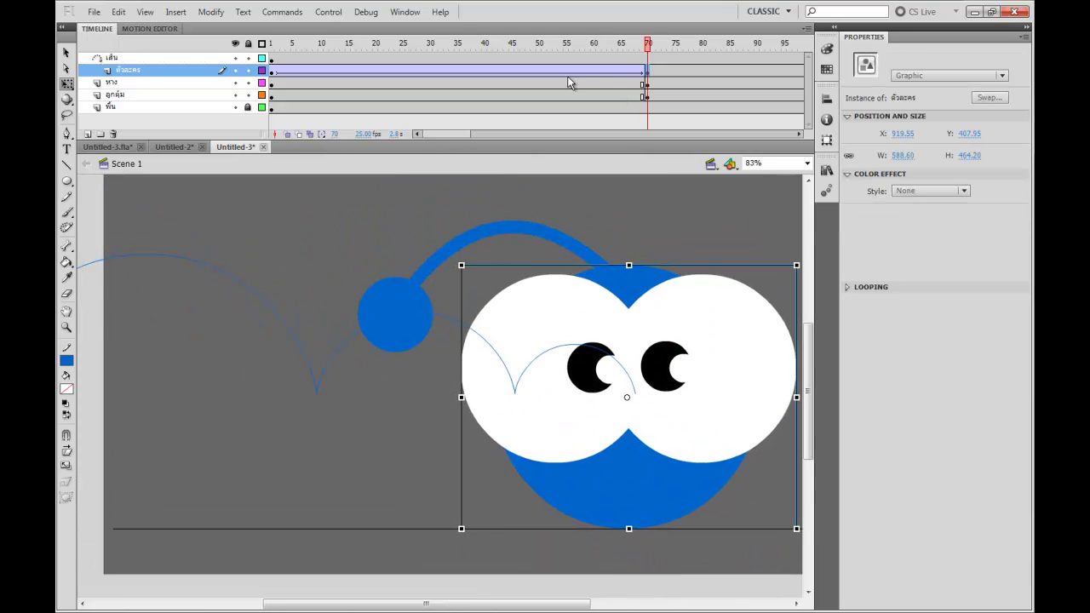
key("Down")
key("Down")
key("Down")
key("Down")
key("Down")
key("Down")
key("Down")
key("Down")
key("Down")
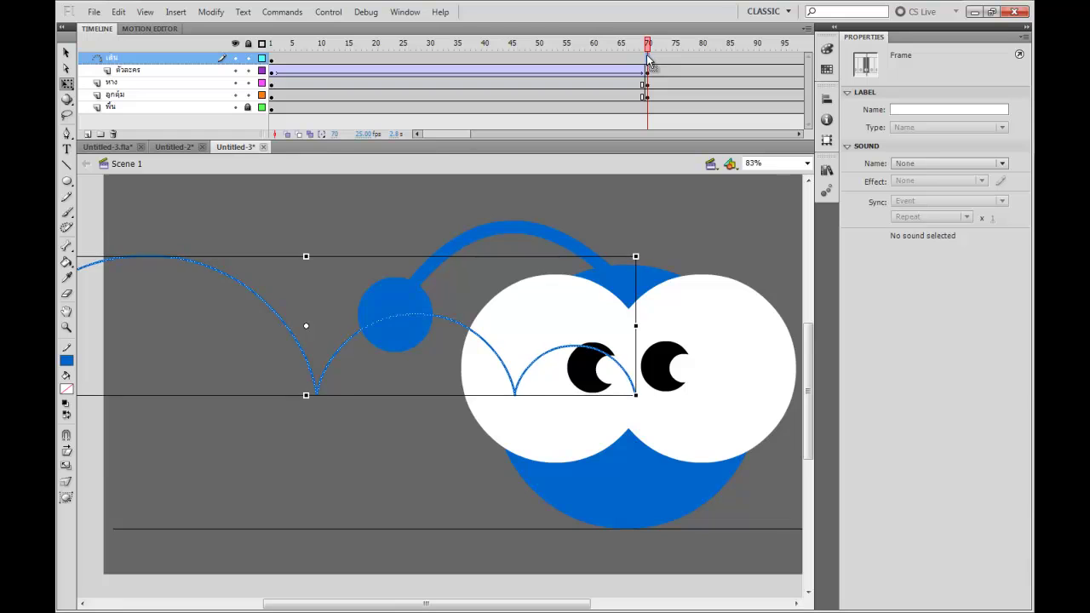
key("Left")
key("Left")
key("Left")
key("Left")
key("Left")
key("Left")
key("Left")
key("Left")
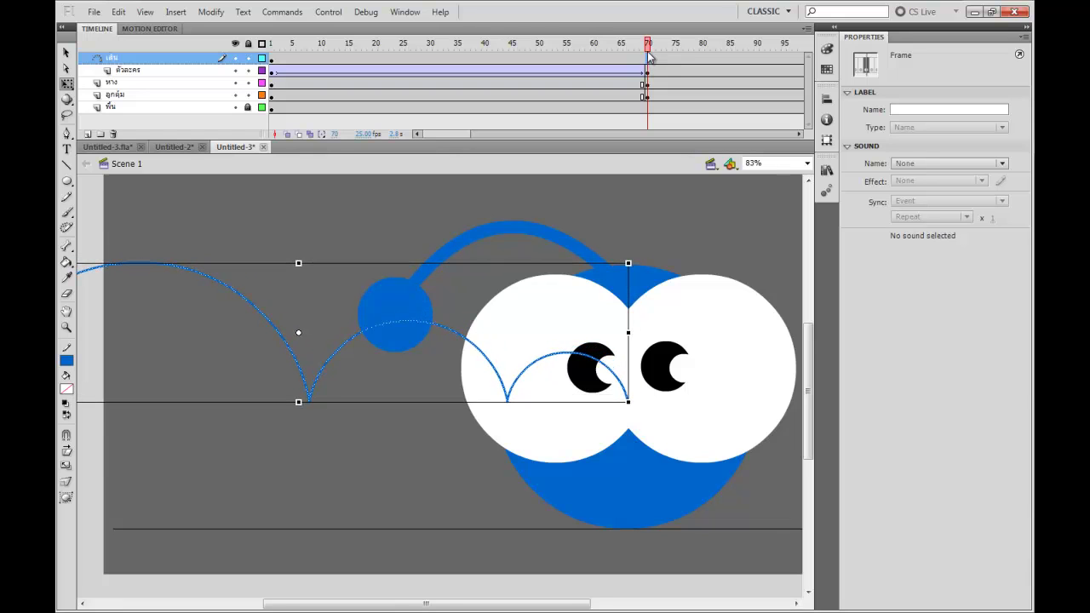
Check the character's centre point against the guide path at frame 1 and again at frame 70
left_click_drag(647, 66, 134, 57)
left_click_drag(308, 328, 558, 354)
left_click(329, 327)
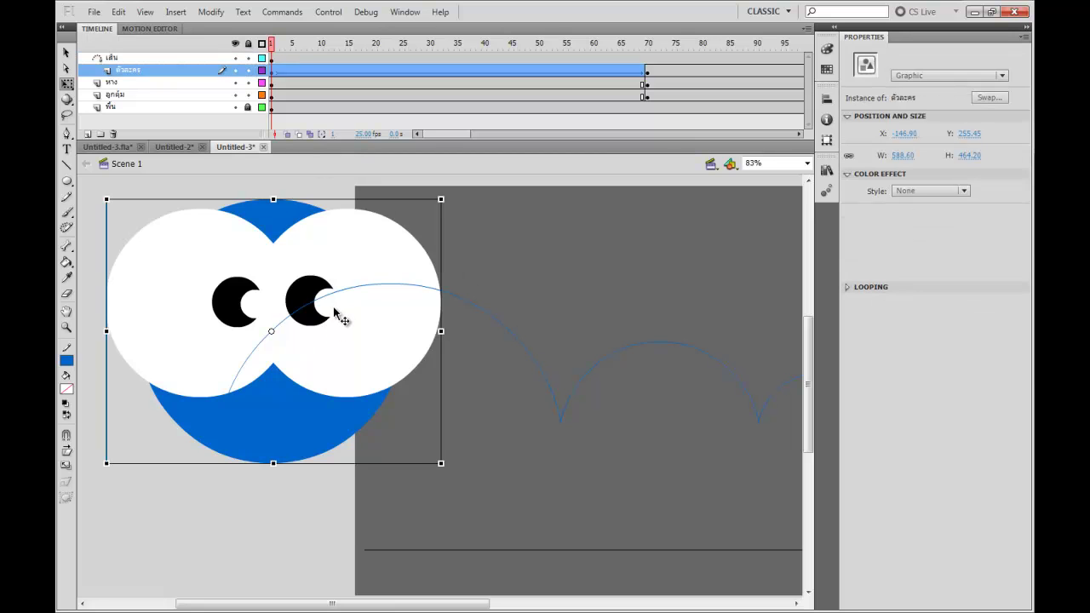
left_click_drag(281, 53, 649, 75)
left_click_drag(628, 280, 267, 256)
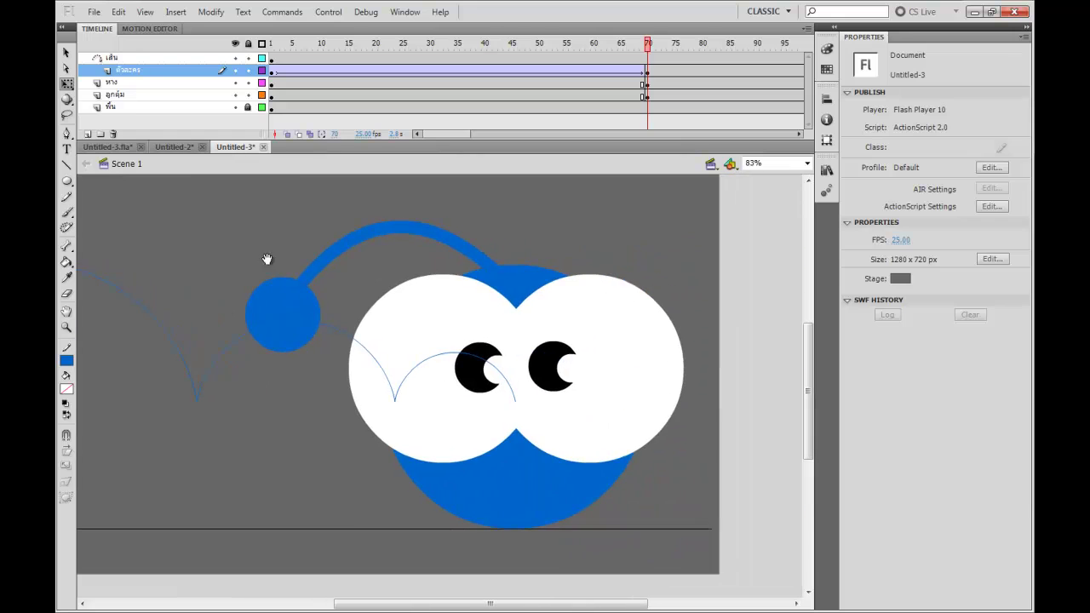
left_click(571, 379)
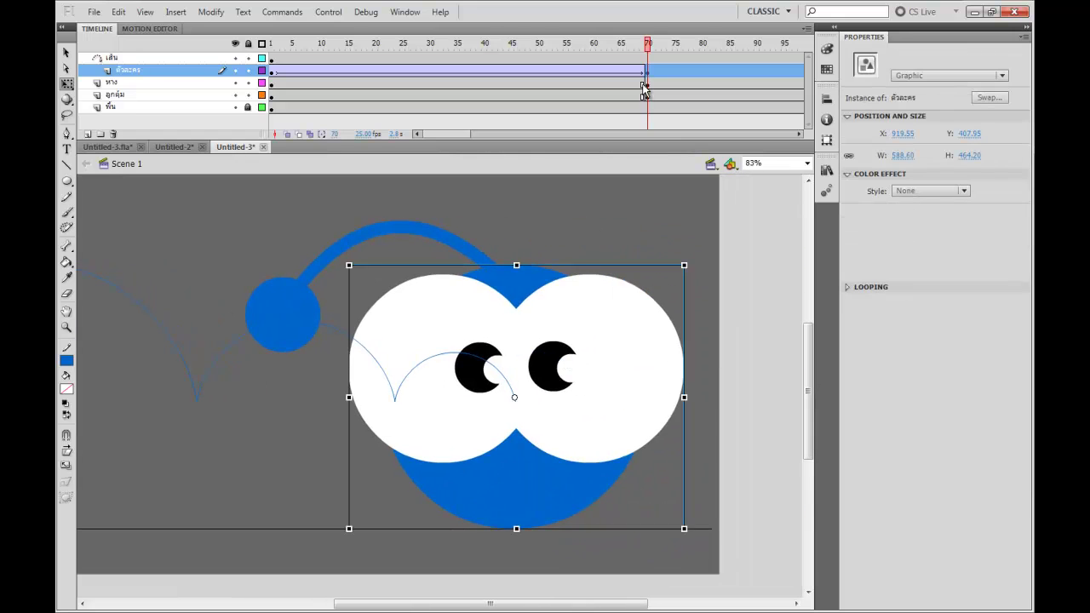
Remove the tween from the ตัวละคร layer and create a new classic tween on its frames
right_click(561, 77)
left_click(594, 84)
right_click(587, 72)
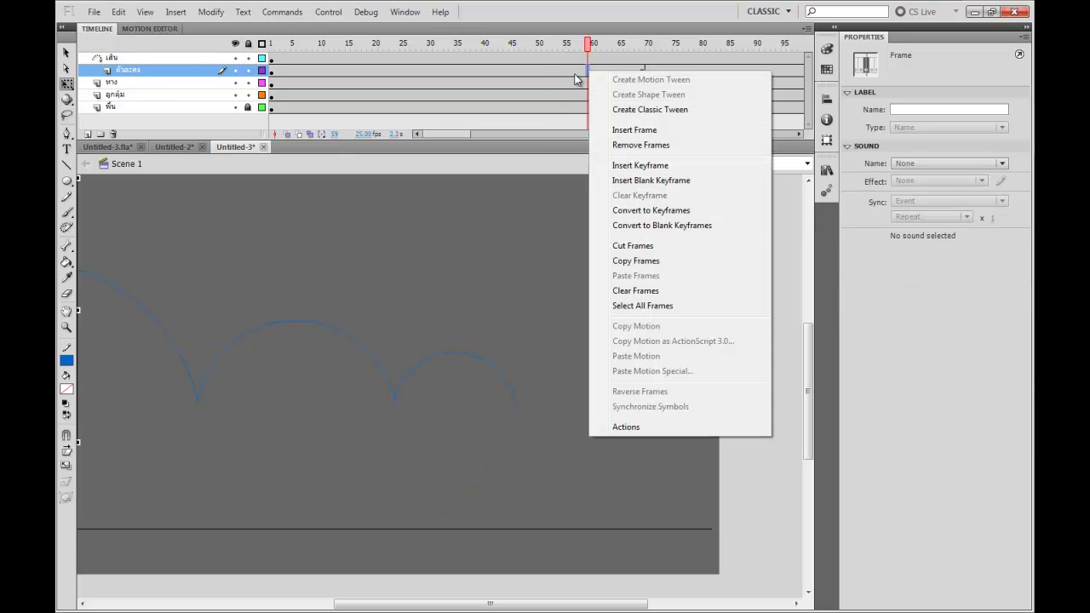
left_click(573, 75)
right_click(575, 80)
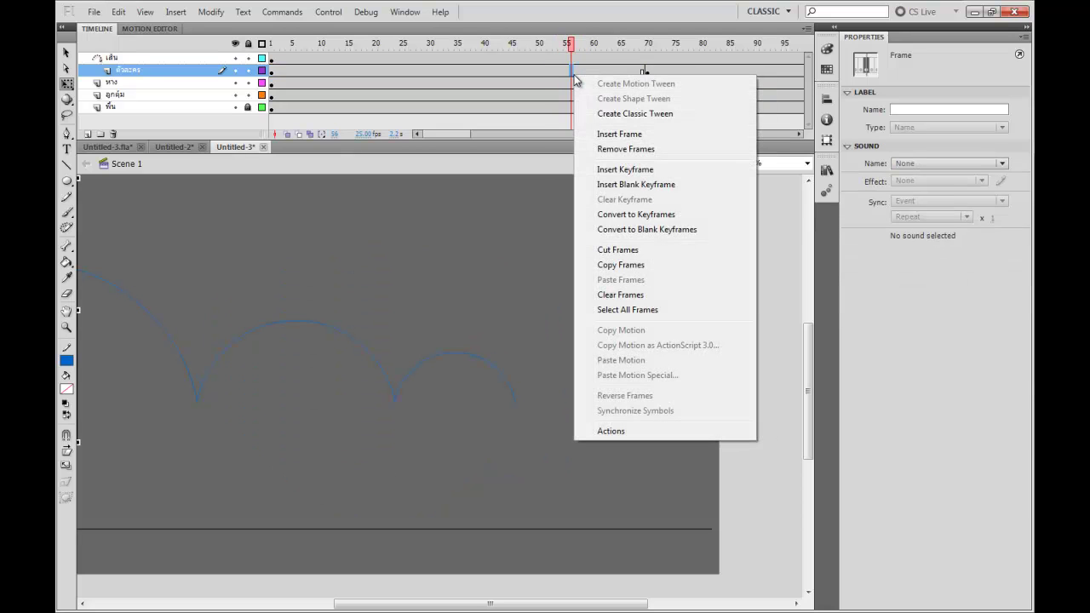
left_click(608, 113)
At frame 1, reposition the character with its centre point on the first arc, at about X -161, Y 270
left_click_drag(571, 44, 225, 53)
key("space")
left_click_drag(266, 281, 467, 281)
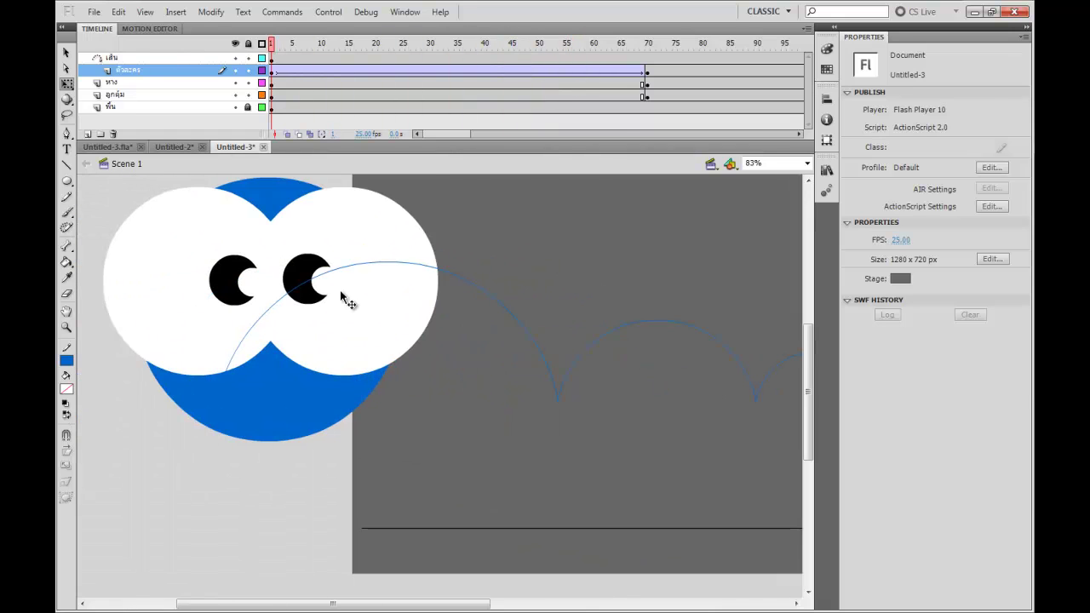
left_click(358, 326)
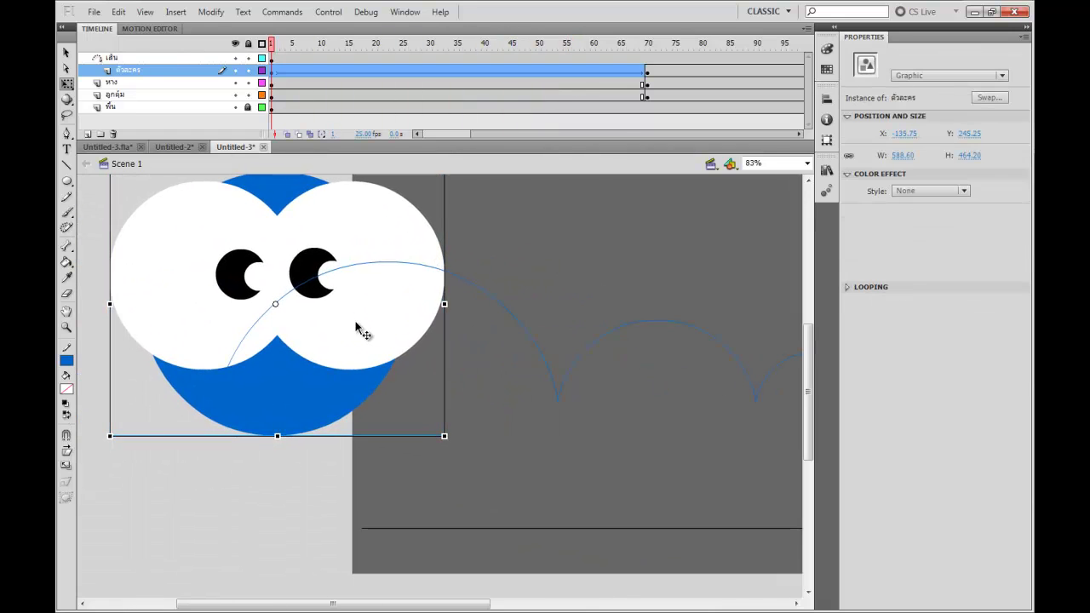
left_click_drag(357, 328, 262, 322)
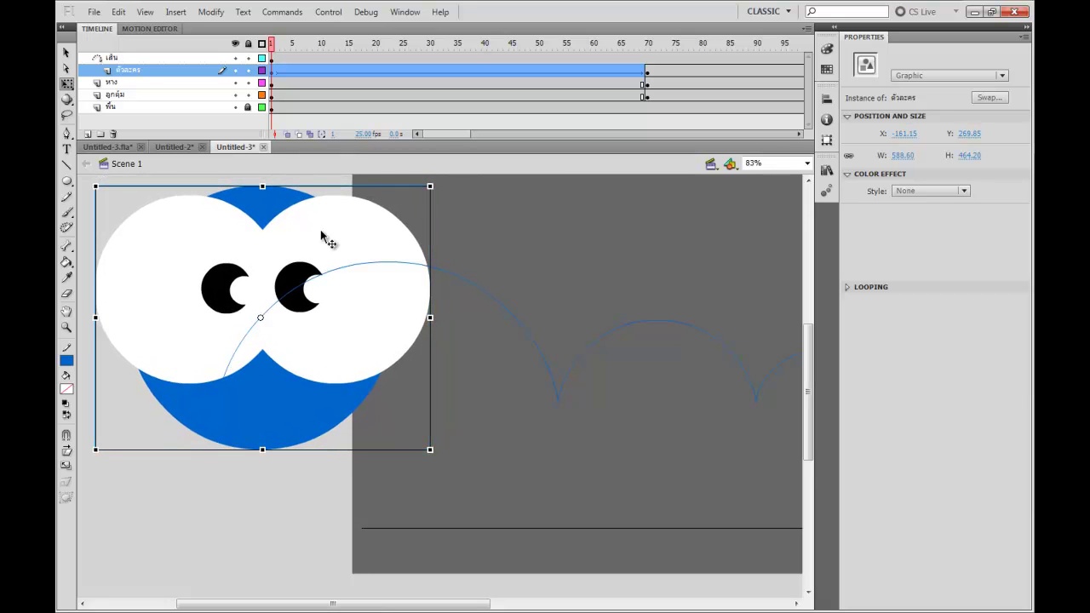
At frame 70, nudge the character horizontally until its centre point sits on the right end of the guide path
left_click_drag(577, 51, 647, 70)
left_click(674, 246)
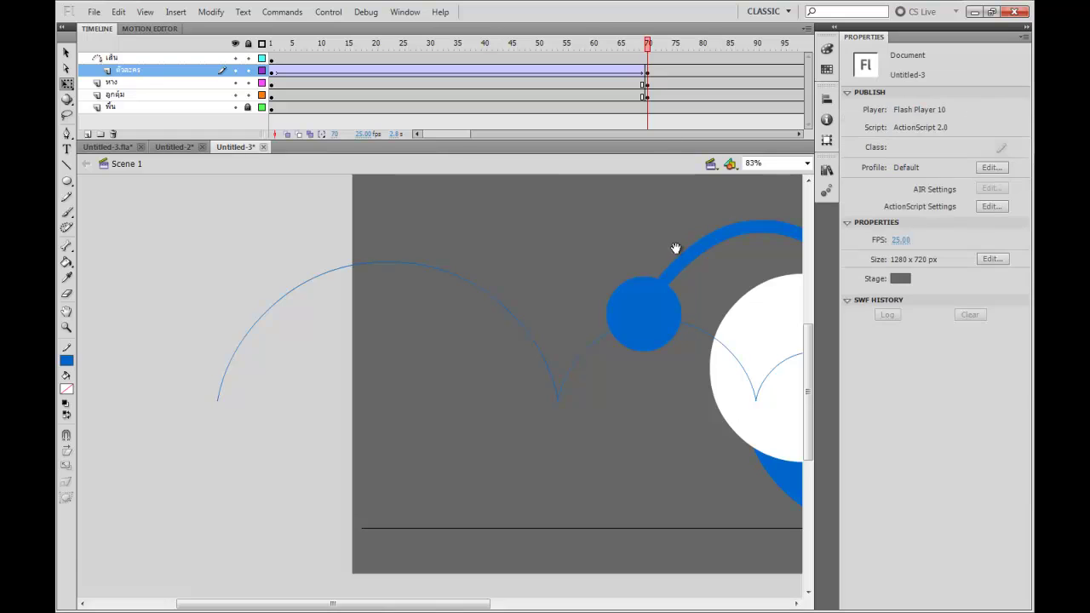
left_click_drag(674, 246, 366, 235)
left_click(648, 74)
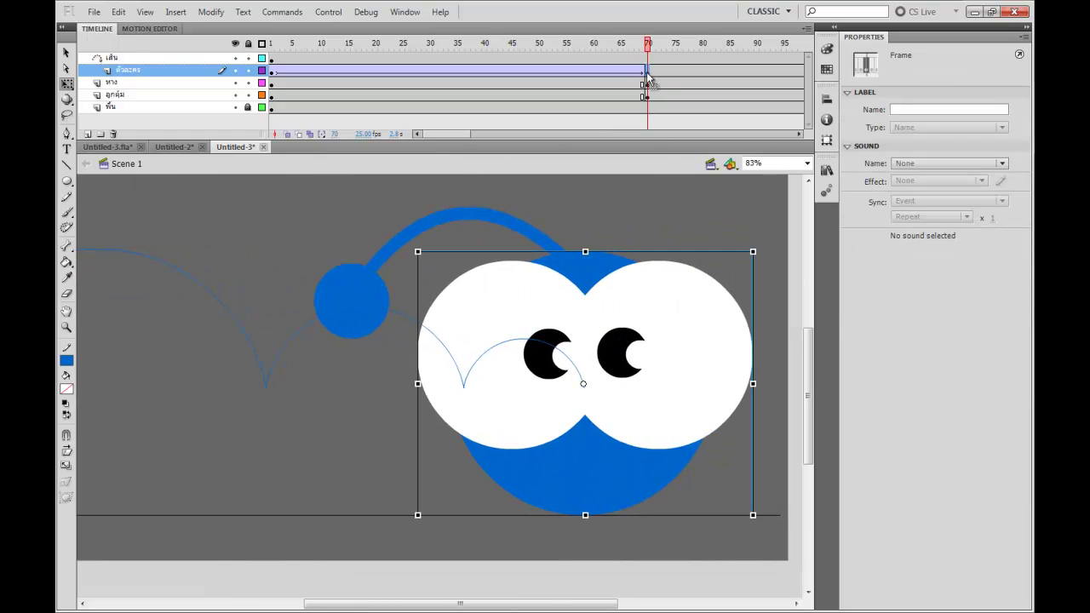
key("Left")
key("Left")
key("Left")
key("Left")
key("Left")
key("Left")
key("Left")
key("Left")
key("Left")
key("Left")
key("Left")
key("Right")
key("Right")
key("Right")
key("Right")
key("Right")
key("Right")
key("Right")
key("Right")
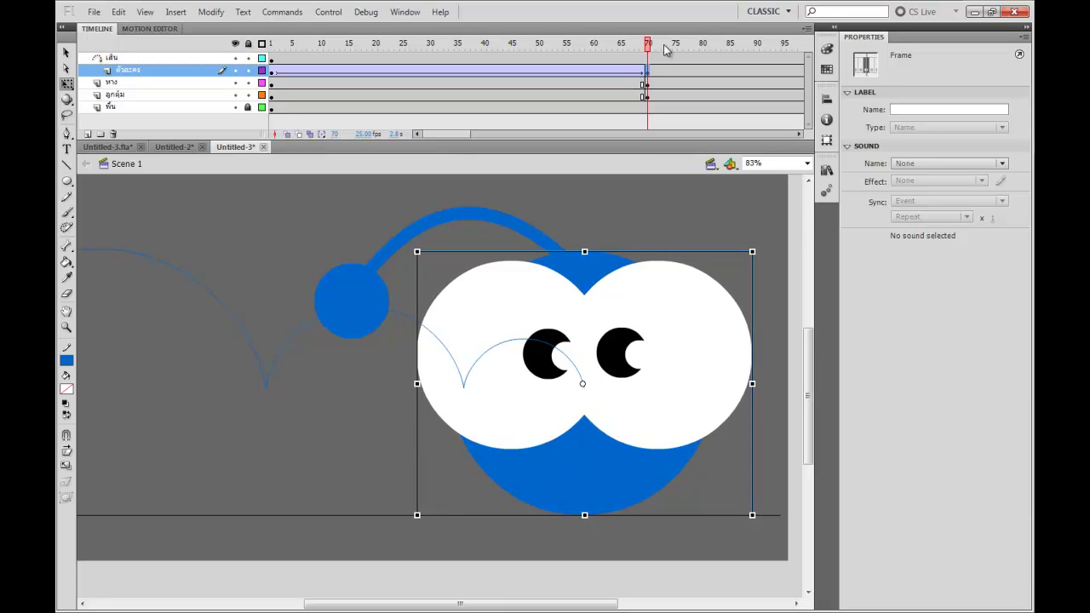
mouse_move(643, 72)
left_mouse_down()
mouse_move(486, 71)
mouse_move(686, 71)
mouse_move(639, 68)
mouse_move(649, 68)
left_mouse_up()
Delete the tiny overlapping line ends where the second and third arcs of the guide path cross
key("ctrl+=")
key("ctrl+=")
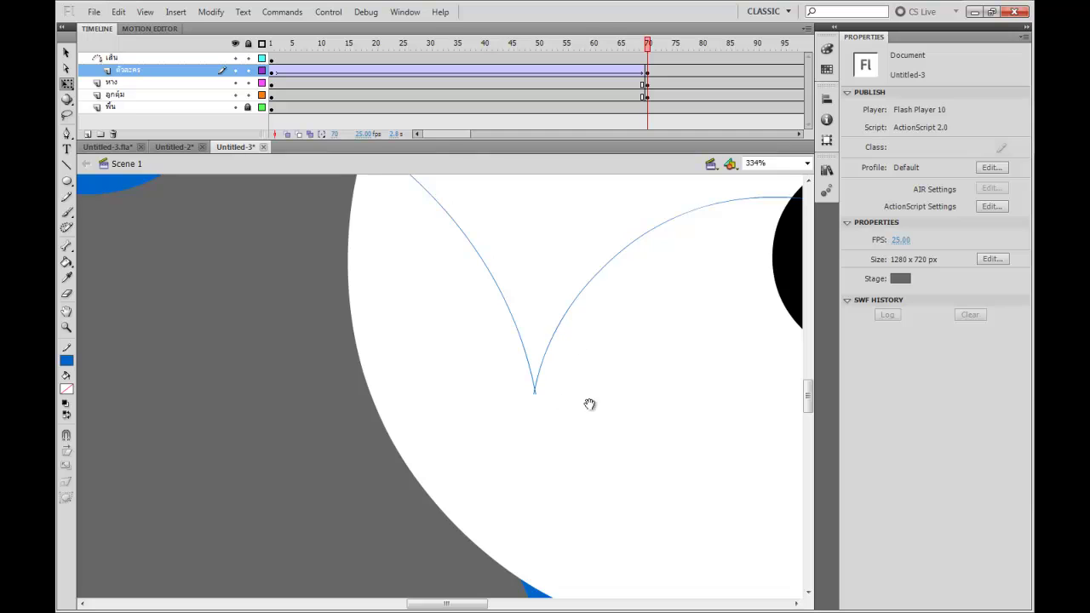
left_click_drag(589, 404, 469, 422)
key("ctrl+equal")
key("ctrl+equal")
left_click(418, 394)
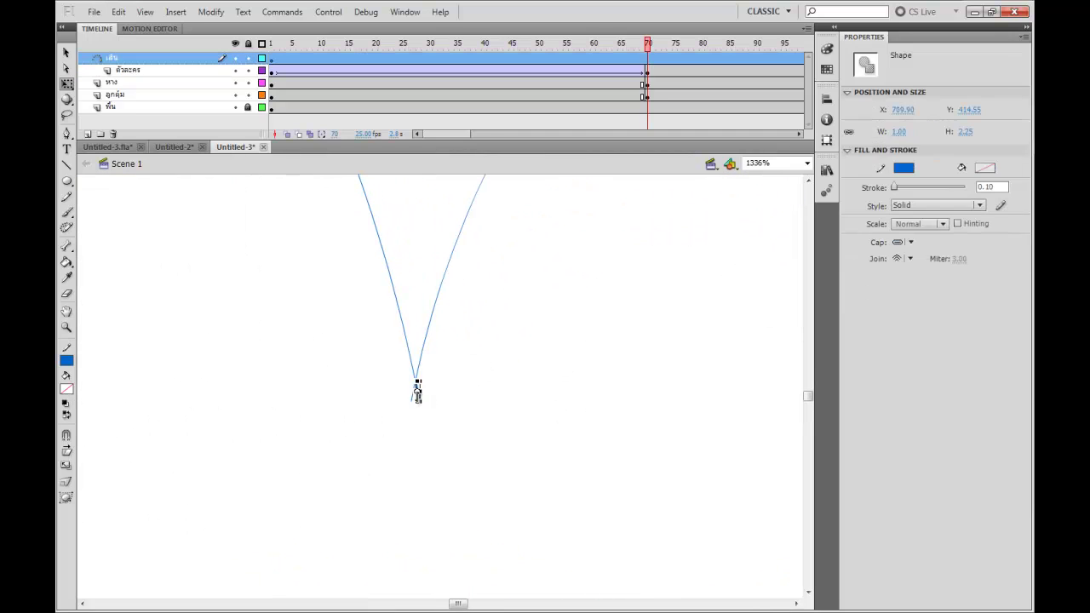
left_click(355, 377)
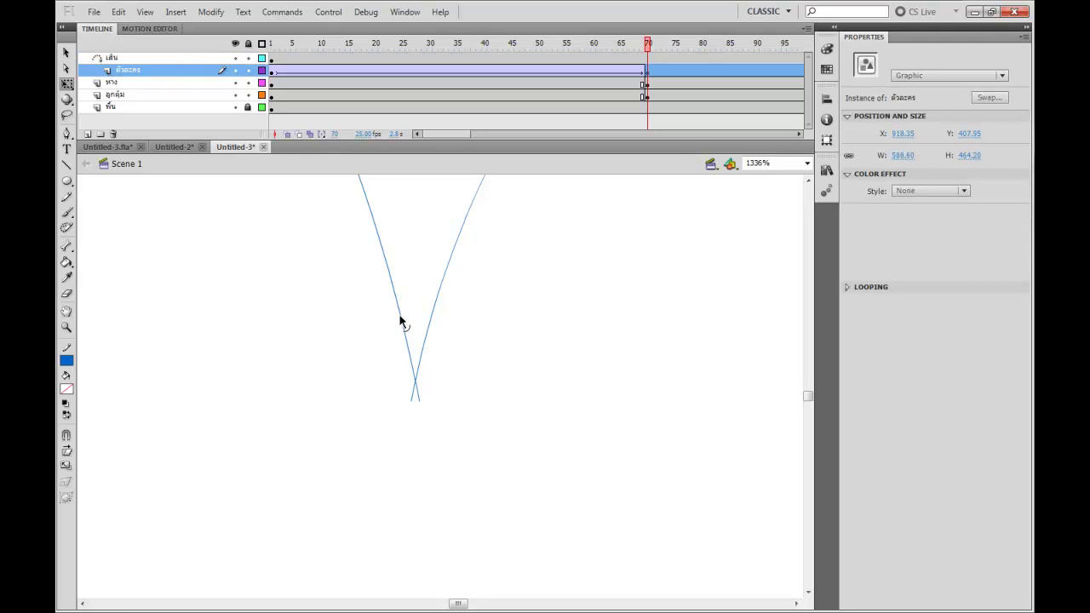
left_click(417, 385)
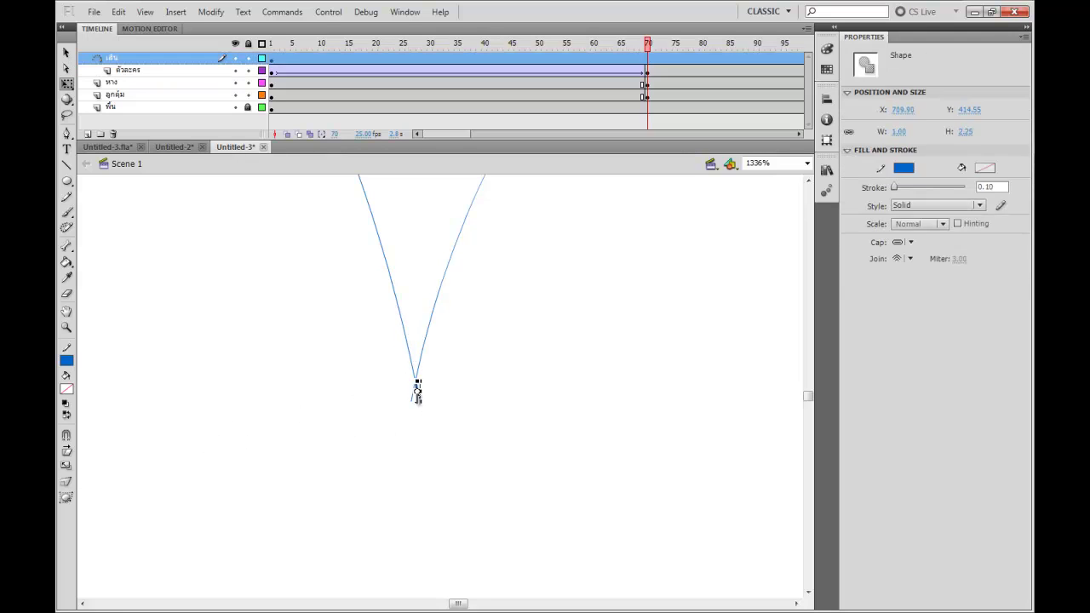
key("Delete")
left_click(417, 385)
key("Delete")
Trim the tiny overlapping line ends where the first and second arcs of the guide path cross
key("space")
left_click_drag(125, 426, 668, 385)
left_click_drag(221, 404, 659, 400)
left_click_drag(170, 401, 442, 464)
scroll(442, 464, "left", 5)
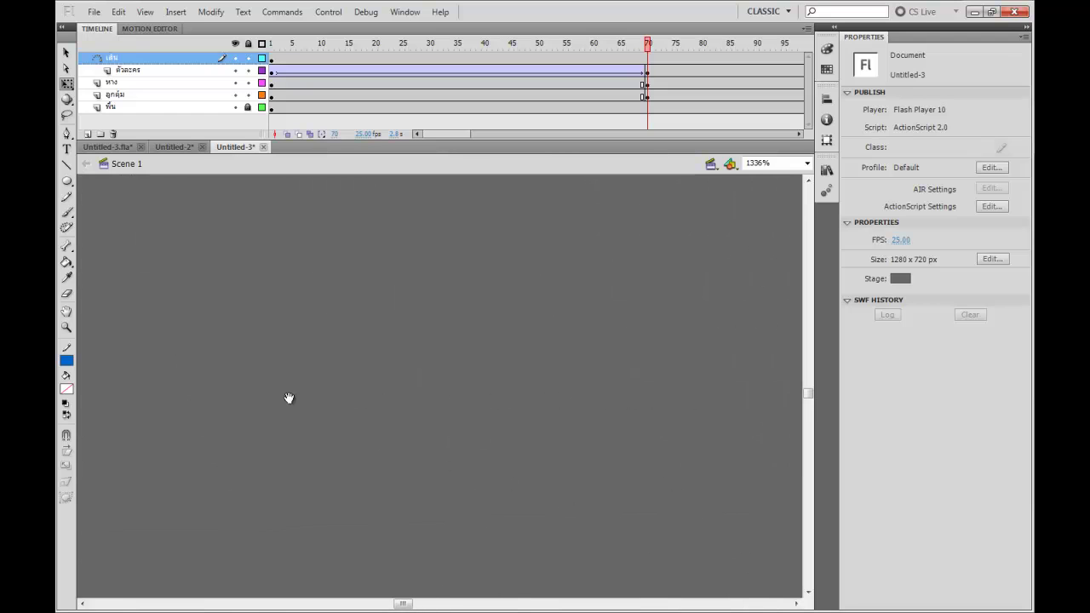
key("ctrl+minus")
key("ctrl+minus")
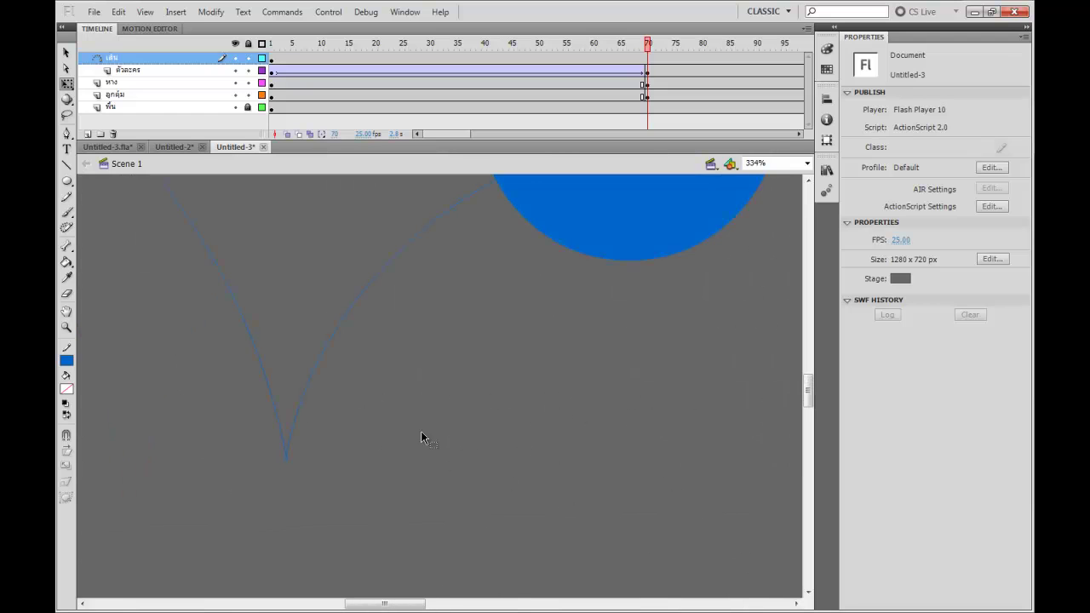
key("space")
left_click_drag(376, 452, 429, 422)
key("ctrl+equal")
key("ctrl+equal")
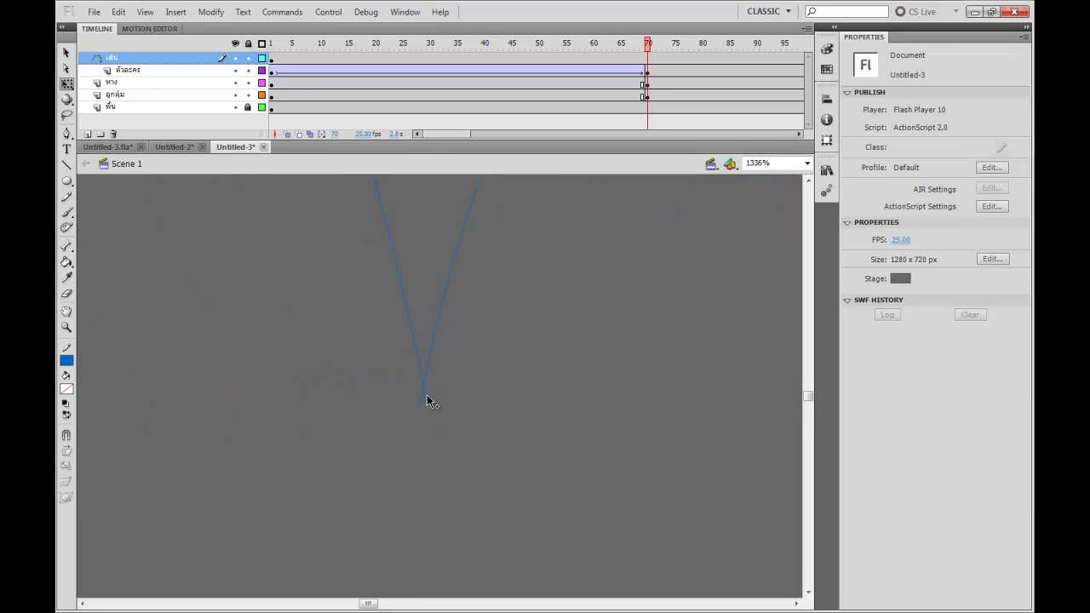
left_click(421, 404)
left_click(451, 423)
Play the animation from frame 1 to review the bounce, and scrub back to frames 65 and 56 to examine the landing
key("ctrl+minus")
key("ctrl+minus")
key("ctrl+minus")
key("ctrl+minus")
key("ctrl+minus")
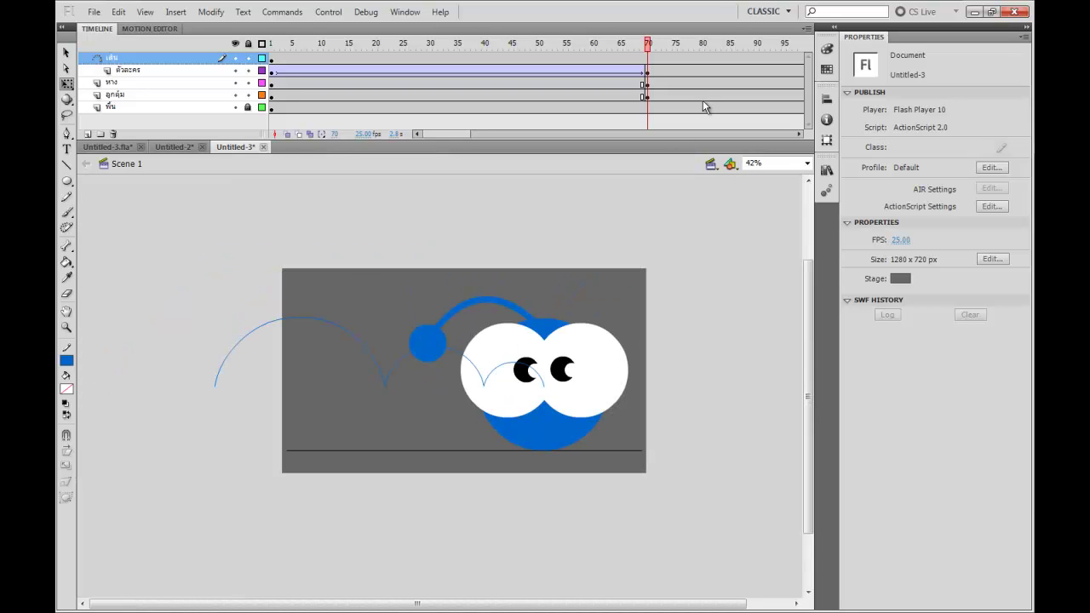
left_click_drag(647, 70, 271, 69)
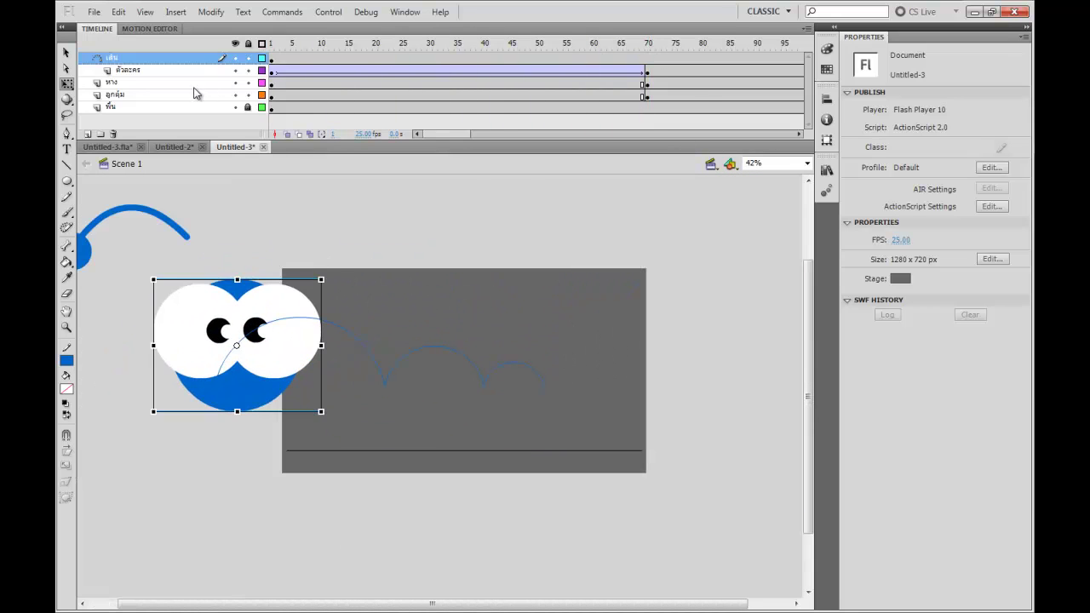
key("Return")
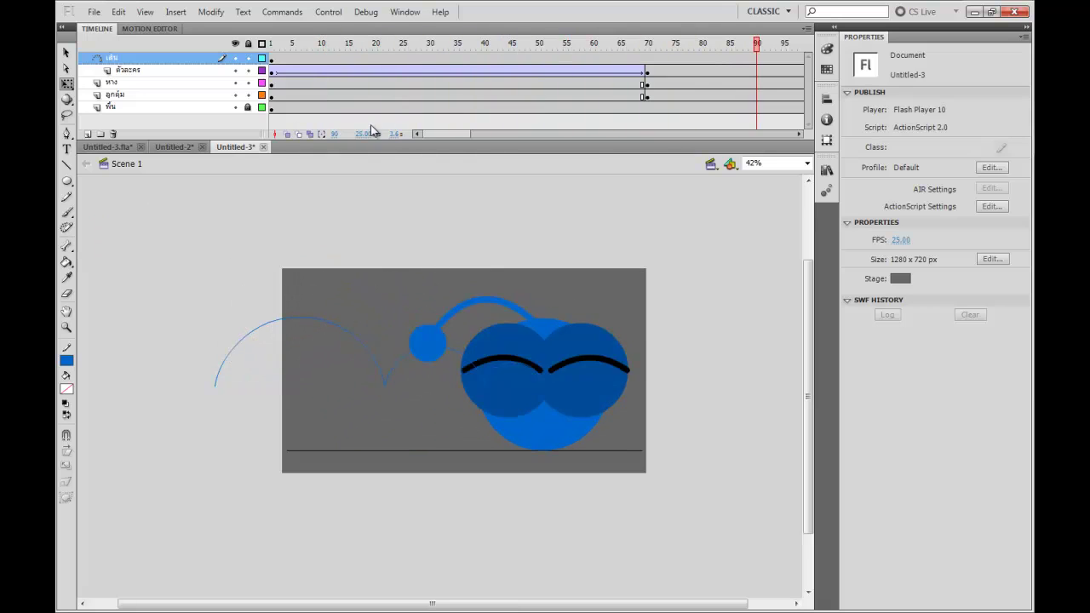
left_click_drag(494, 81, 383, 125)
key("Return")
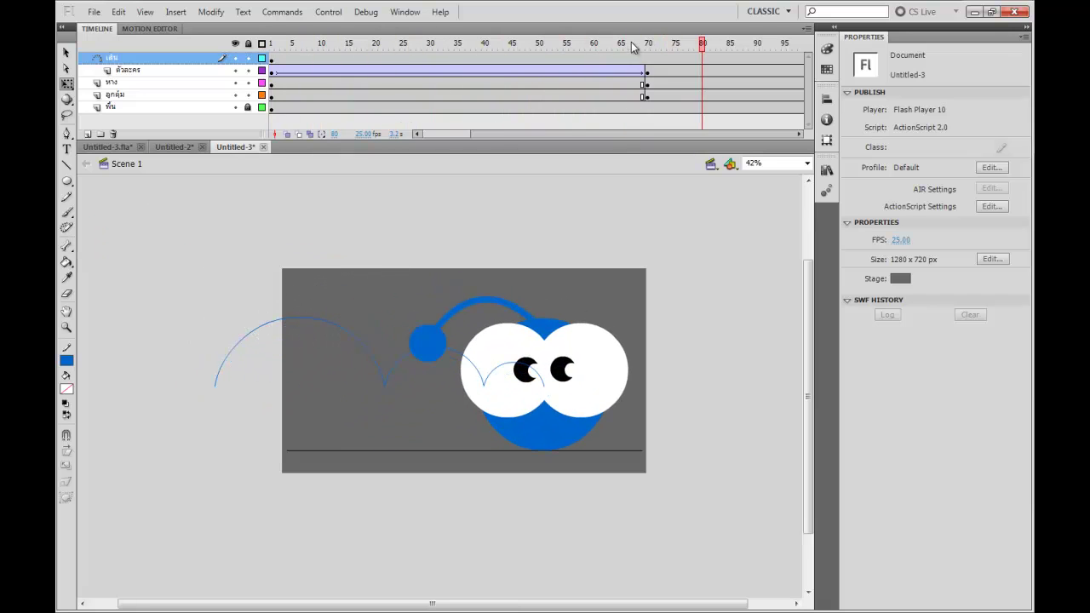
mouse_move(633, 47)
left_mouse_down()
mouse_move(499, 44)
mouse_move(621, 57)
left_mouse_up()
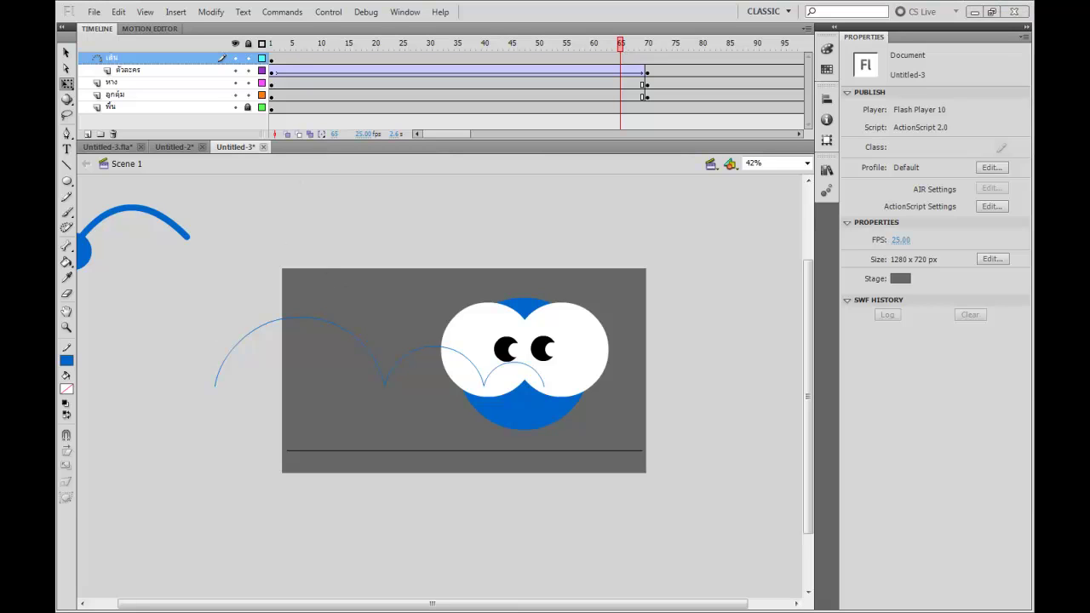
left_click_drag(611, 47, 575, 85)
key("ctrl+equal")
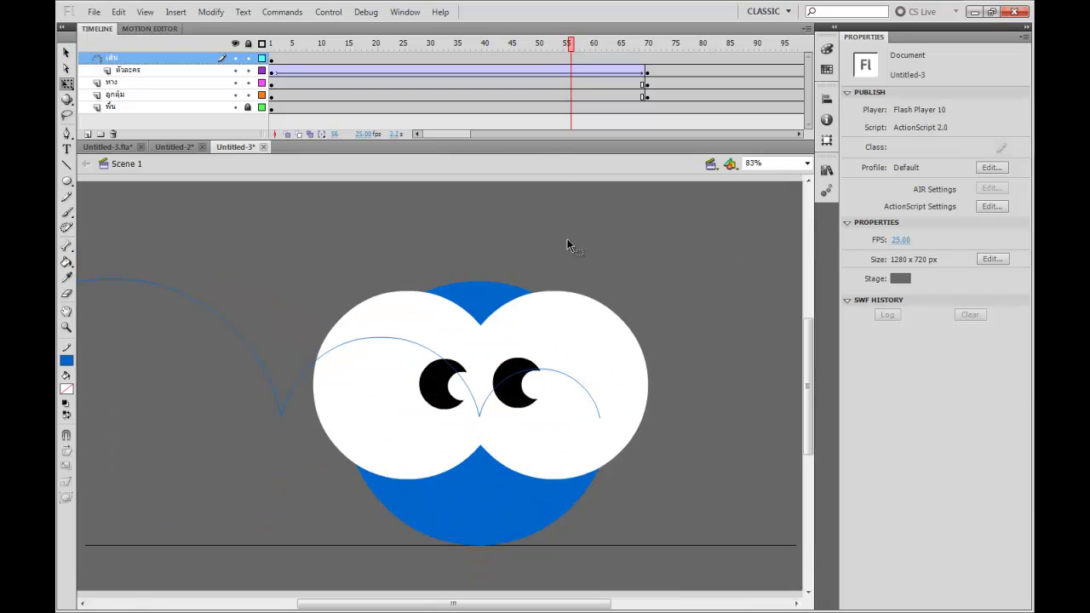
left_click_drag(600, 249, 573, 208)
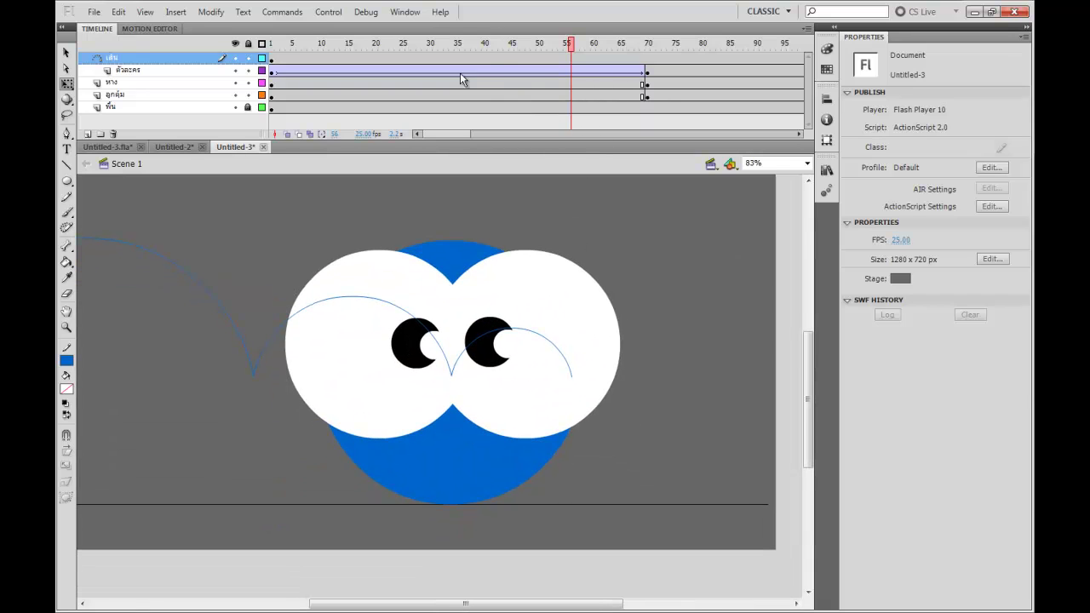
Shift the whole guide path on the เส้น layer straight down, closer to the floor line
left_click(501, 65)
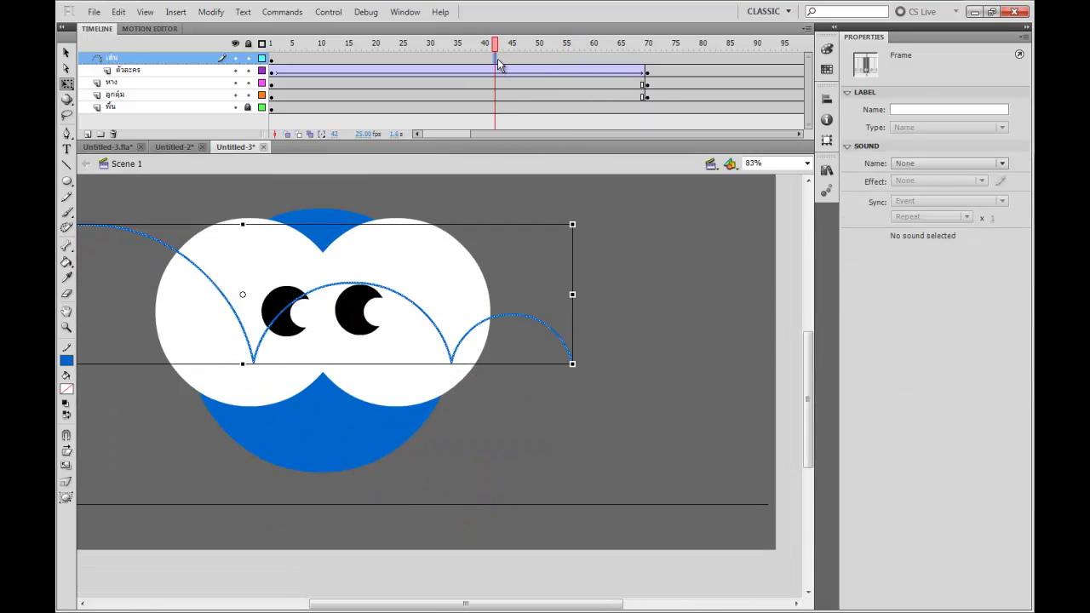
left_click_drag(575, 44, 599, 60)
left_click(598, 57)
key("shift+Down")
key("shift+Down")
key("shift+Down")
key("shift+Down")
key("shift+Down")
key("shift+Down")
key("shift+Down")
key("shift+Down")
key("shift+Down")
key("shift+Down")
key("shift+Down")
key("shift+Down")
key("shift+Down")
key("shift+Down")
key("shift+Down")
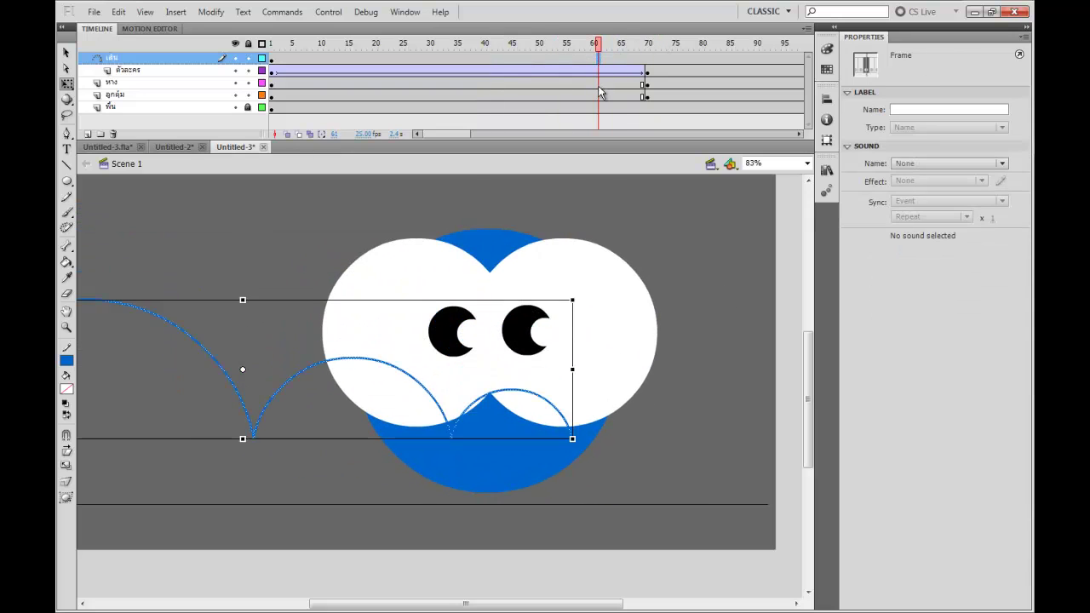
Move the character at frame 70 down and to the left, setting its horizontal position to X 877.65
left_click(645, 73)
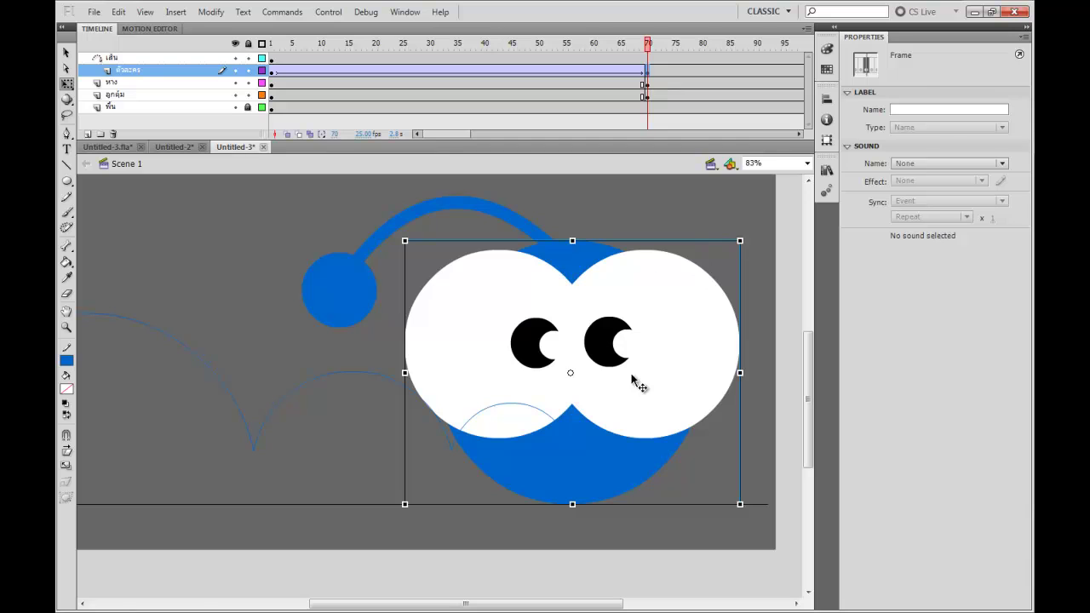
left_click_drag(639, 386, 615, 419)
key("Right")
key("Right")
key("Right")
key("Right")
key("Right")
key("Right")
key("Right")
key("Right")
key("Right")
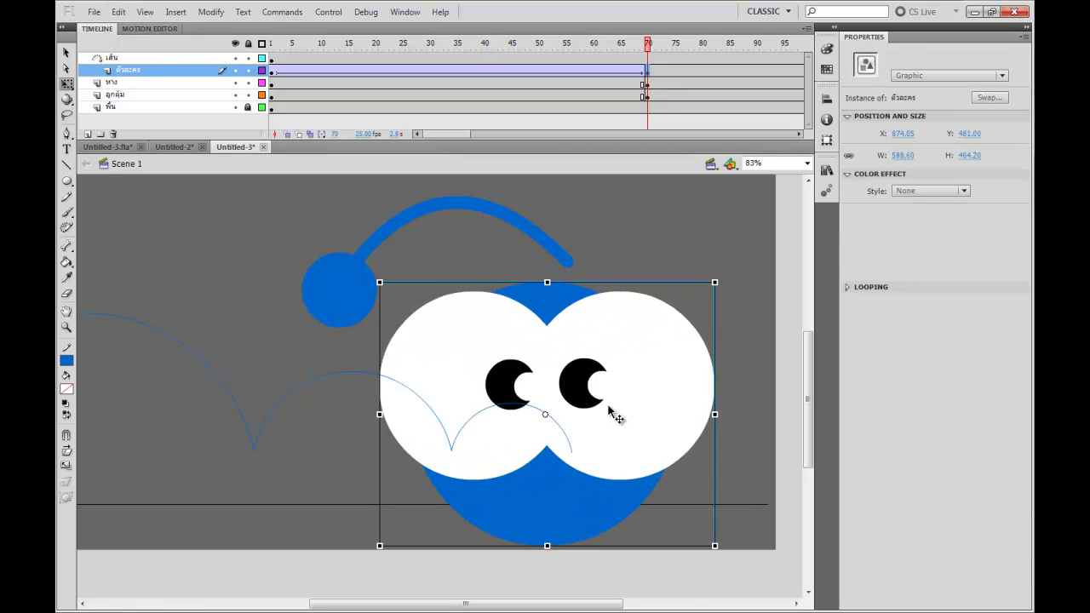
key("Left")
key("Left")
key("Left")
key("Left")
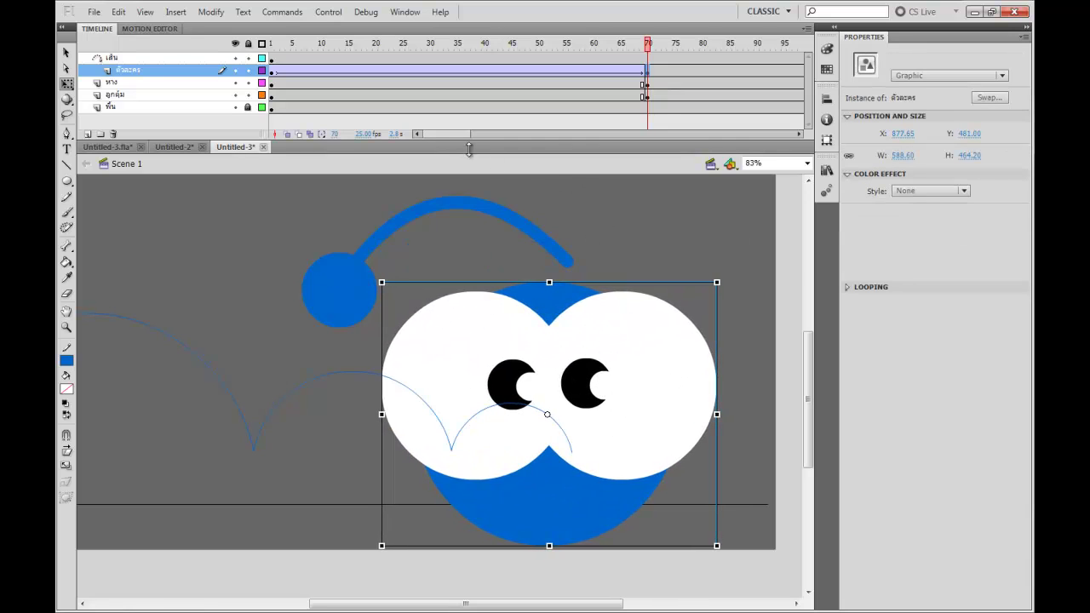
Play the animation from frame 1 and scrub to frame 70 to check the bounces against the floor line
left_click(270, 67)
scroll(605, 255, "left", 5)
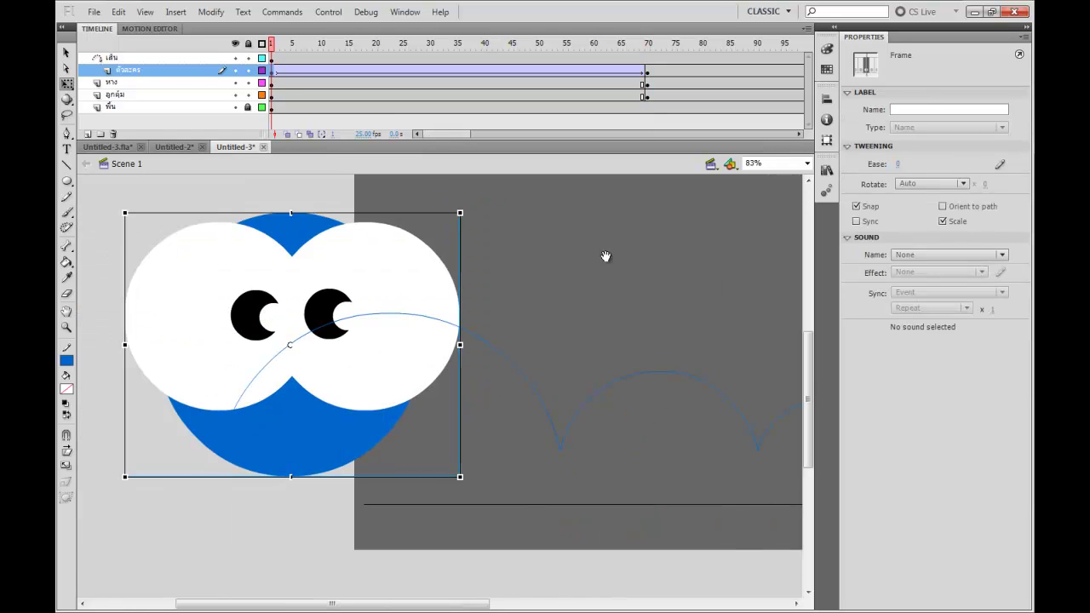
left_click(418, 287)
key("Return")
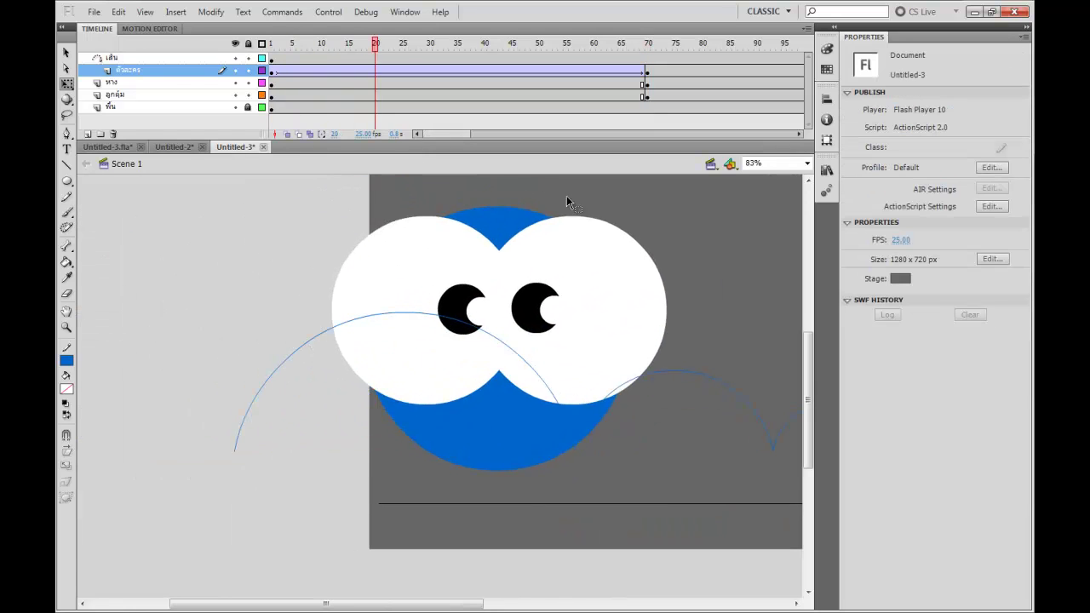
left_click_drag(628, 297, 327, 265)
left_click_drag(596, 47, 649, 50)
Raise the whole guide path on the เส้น layer
left_click(647, 60)
key("shift+Up")
key("shift+Up")
key("shift+Up")
key("shift+Up")
key("shift+Up")
key("shift+Up")
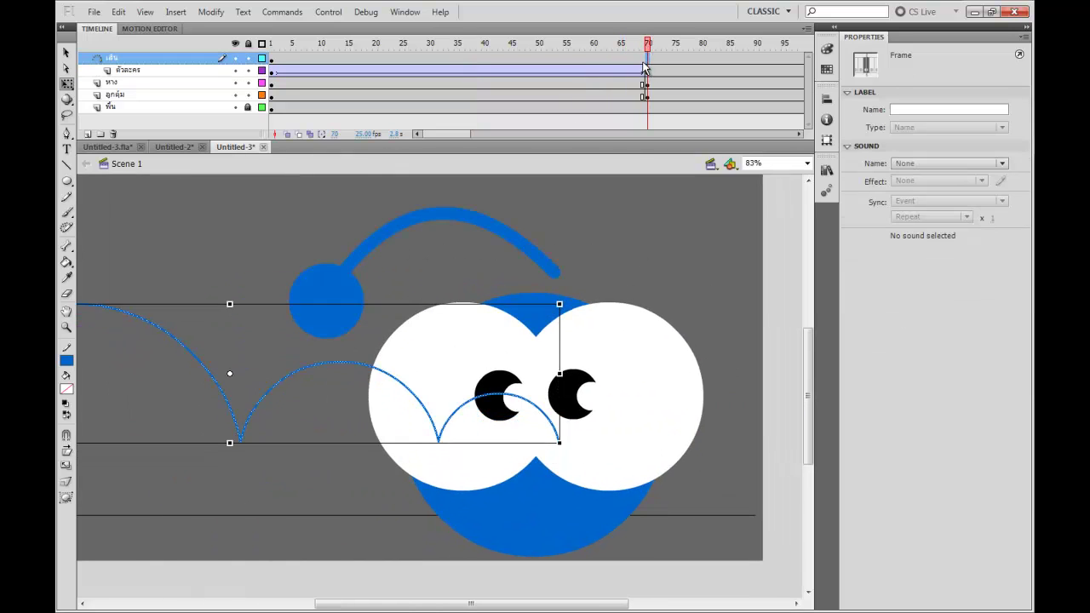
Raise the character at frame 70 until its underside rests on the floor line
left_click(648, 72)
key("shift+Up")
key("shift+Up")
key("shift+Up")
key("shift+Up")
key("shift+Up")
key("shift+Up")
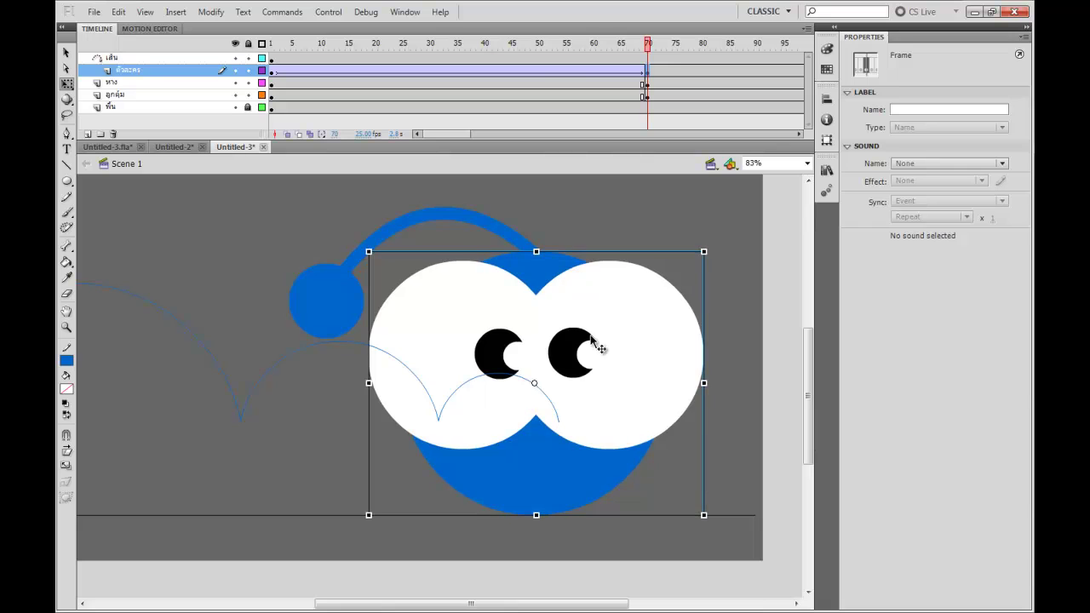
Nudge the guide path on the เส้น layer slightly up to fine-tune its height
left_click(648, 58)
key("Up")
key("Up")
key("Up")
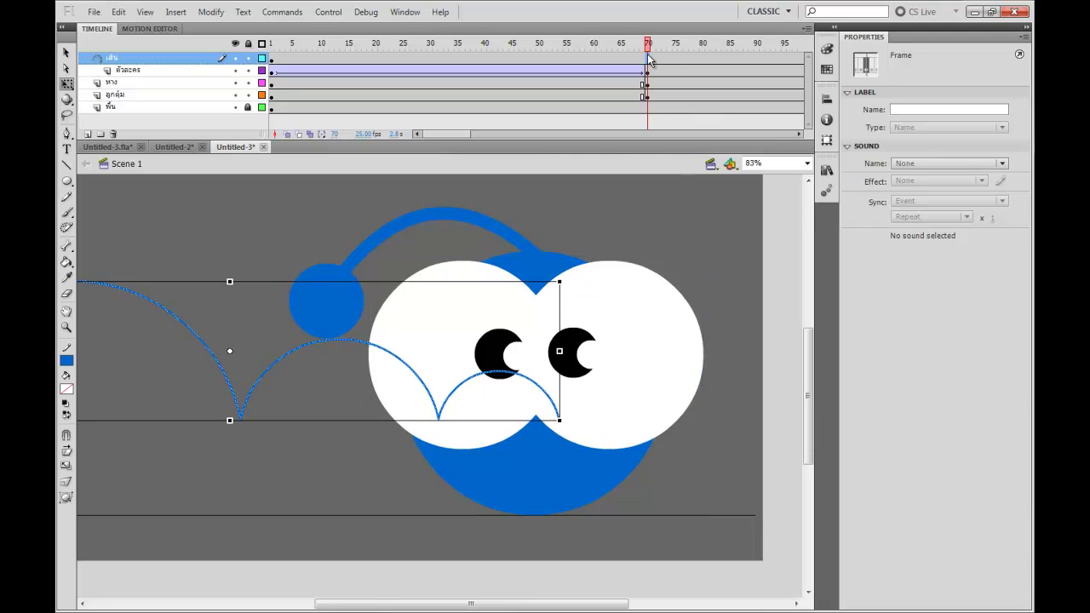
key("Down")
left_click(568, 388)
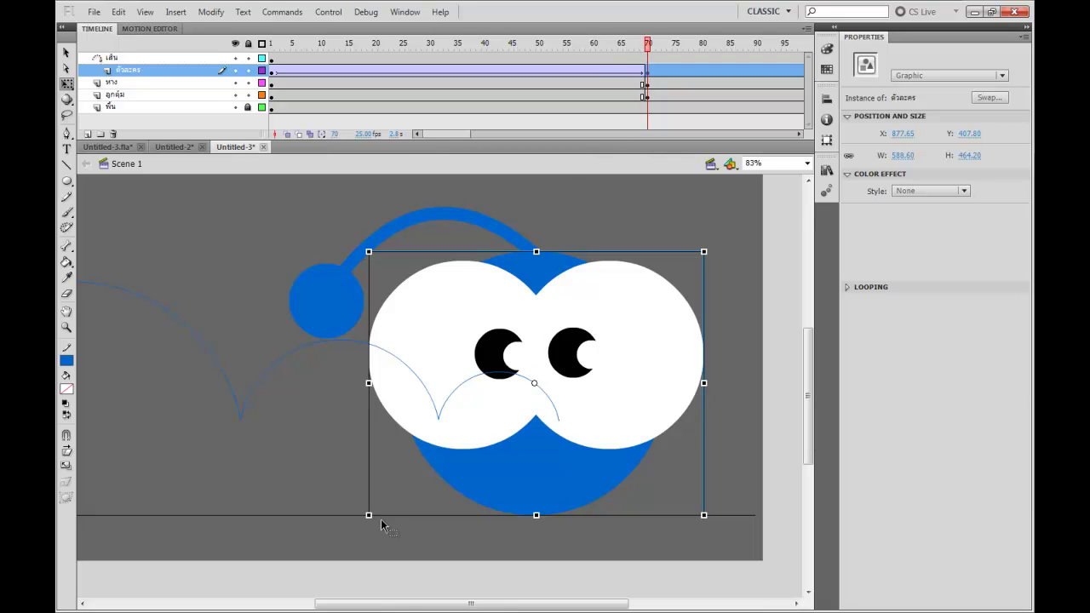
Play the animation from frame 1 and scrub through to the end to examine where the character lands against the floor
left_click_drag(387, 603, 259, 603)
left_click_drag(307, 44, 249, 50)
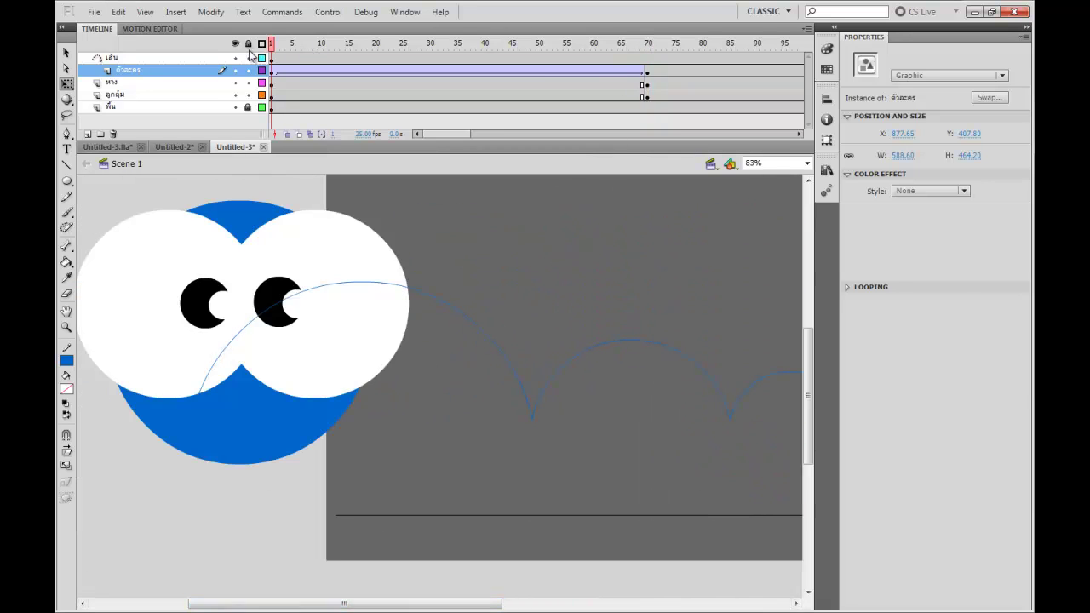
key("Return")
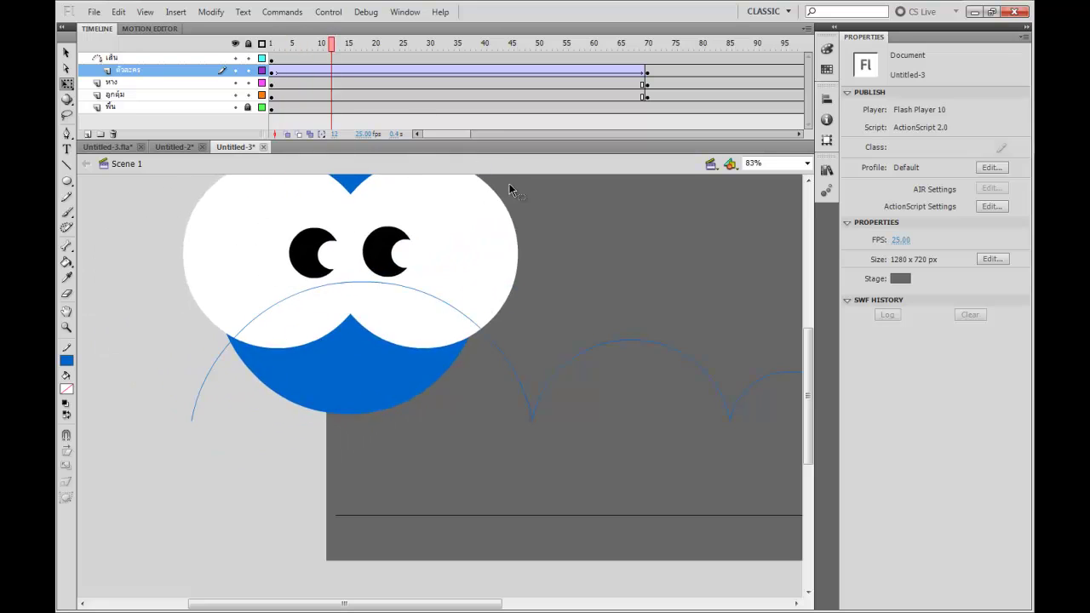
key("Return")
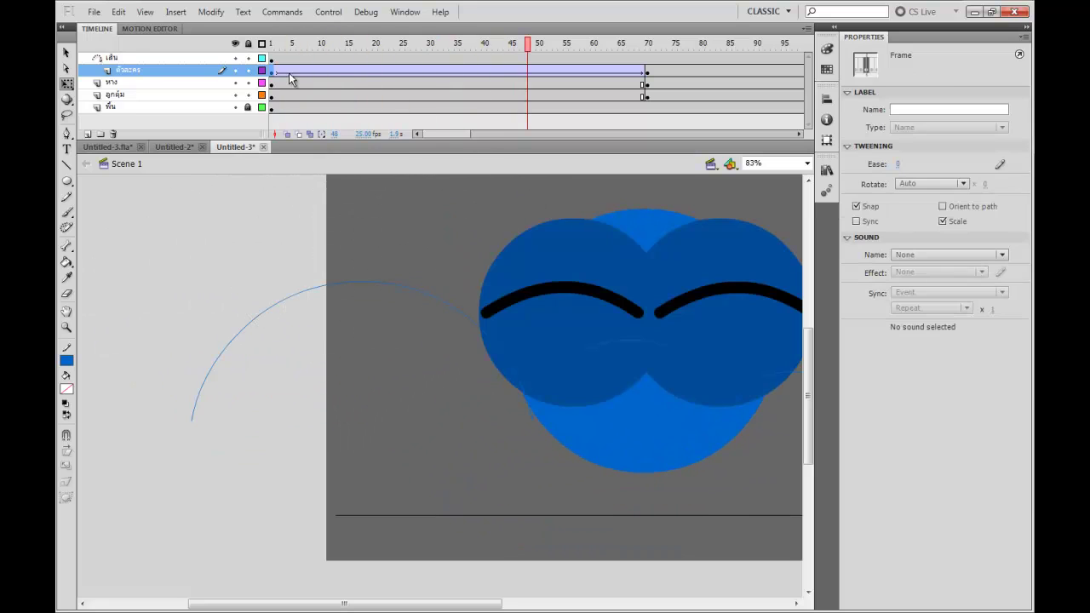
left_click(271, 70)
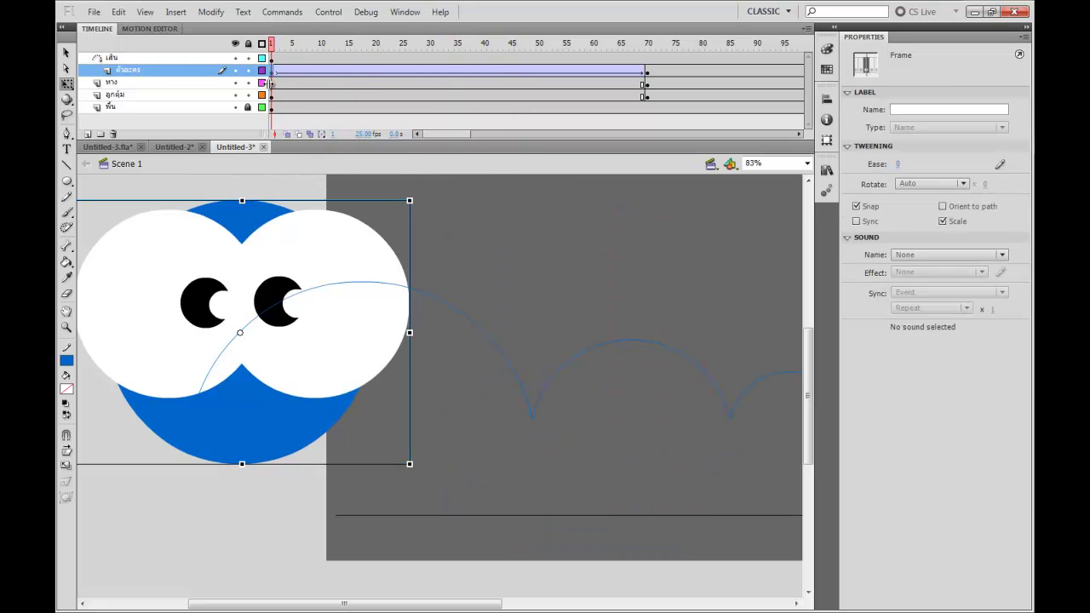
left_click_drag(287, 85, 466, 93)
left_click_drag(673, 264, 416, 269)
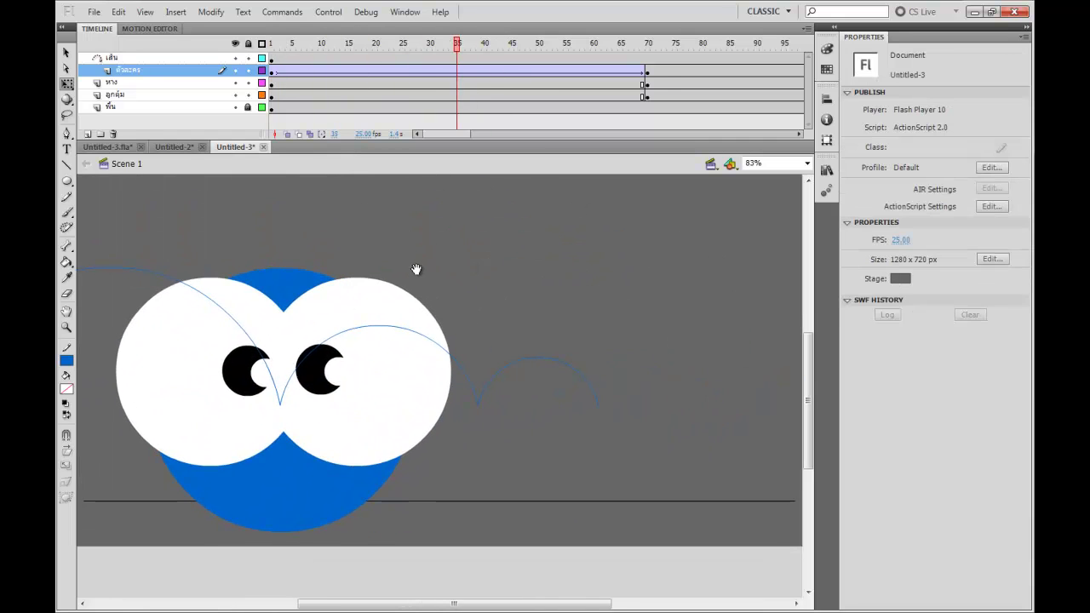
left_click_drag(566, 49, 670, 75)
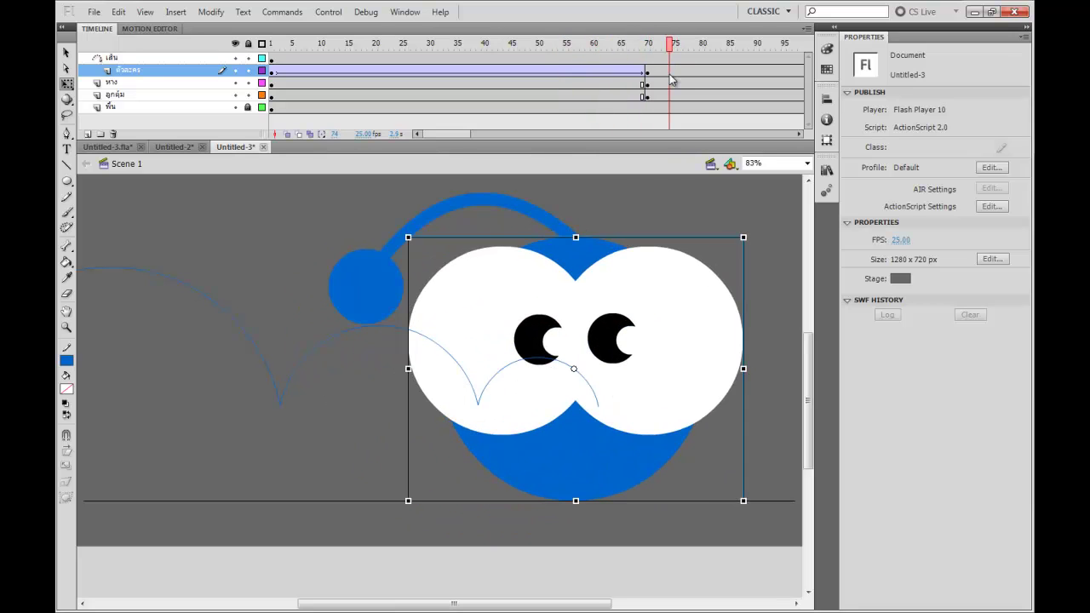
Shift all three arcs of the guide path up and left to about X -260.80, Y 169.55, ending near the character's centre
left_click(585, 382)
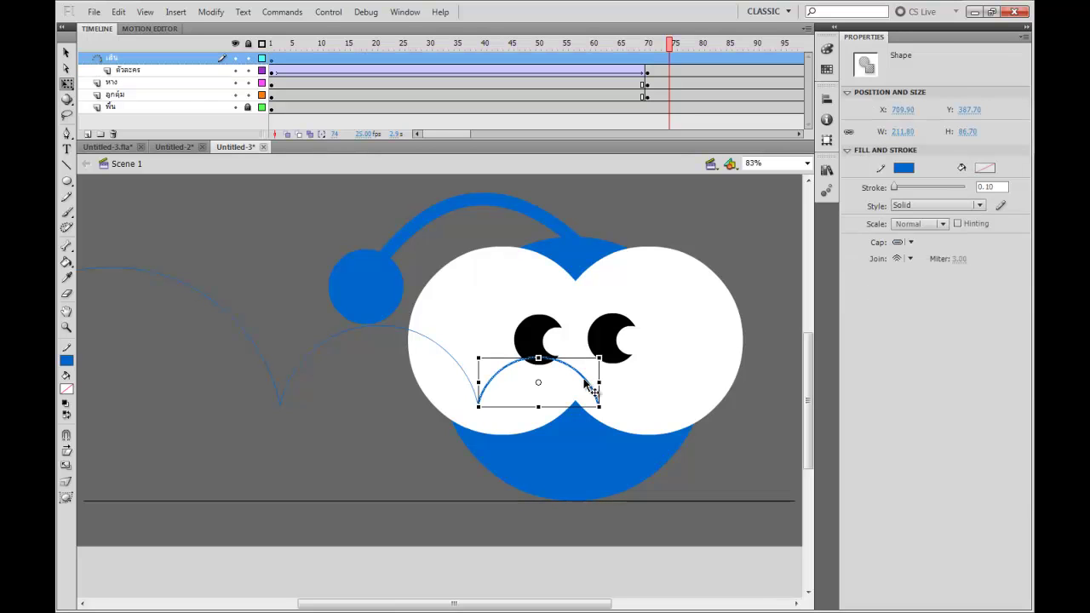
double_click(356, 330)
key("shift+Up")
key("shift+Up")
key("shift+Up")
key("shift+Up")
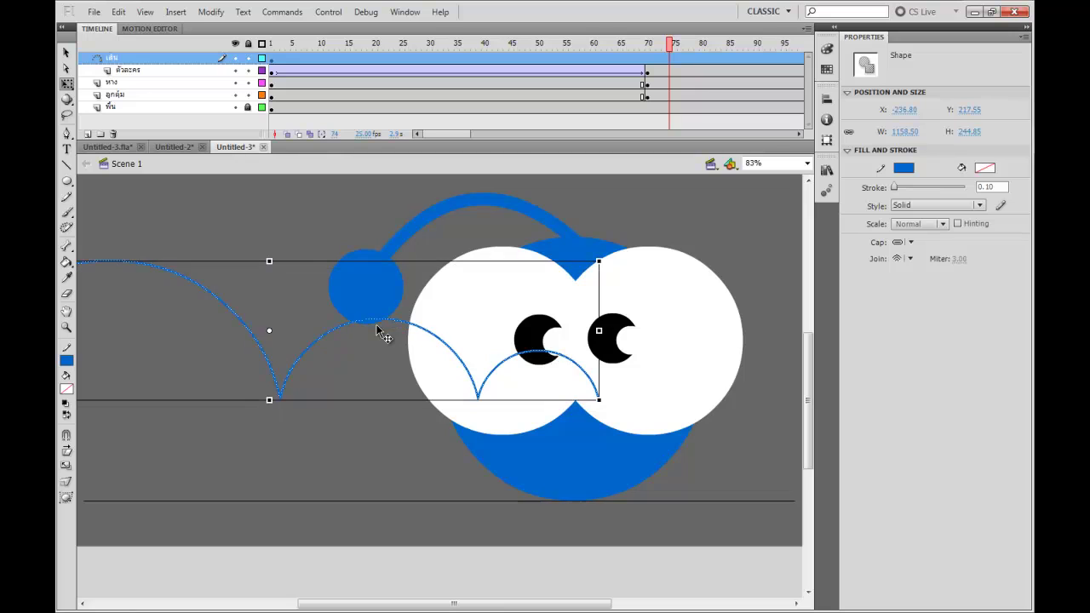
key("shift+Left")
key("shift+Left")
key("shift+Up")
key("shift+Left")
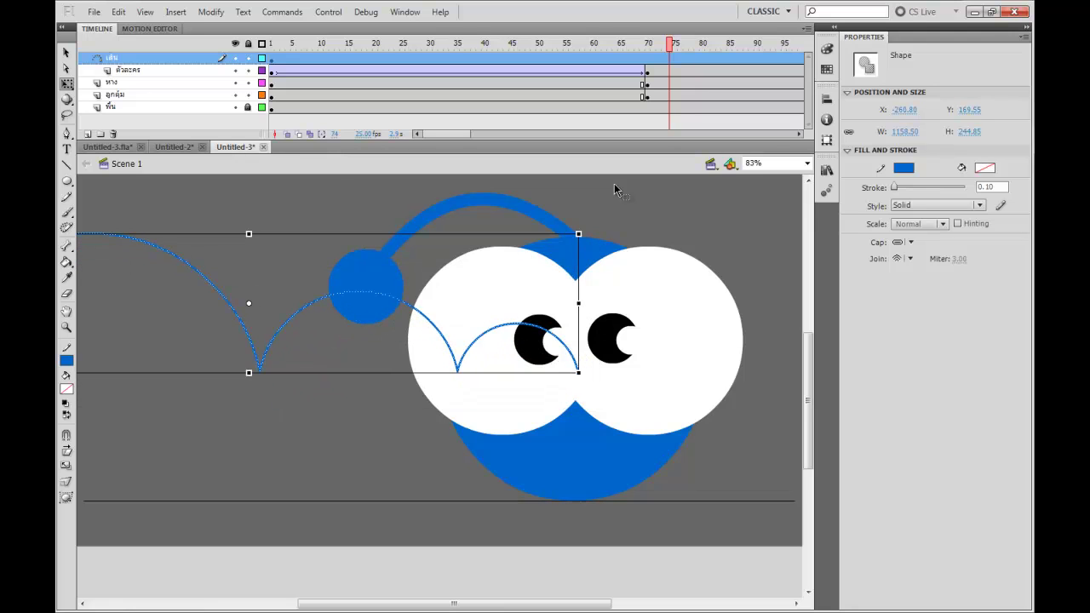
Go to frame 70 and show the rulers around the stage
left_click(649, 44)
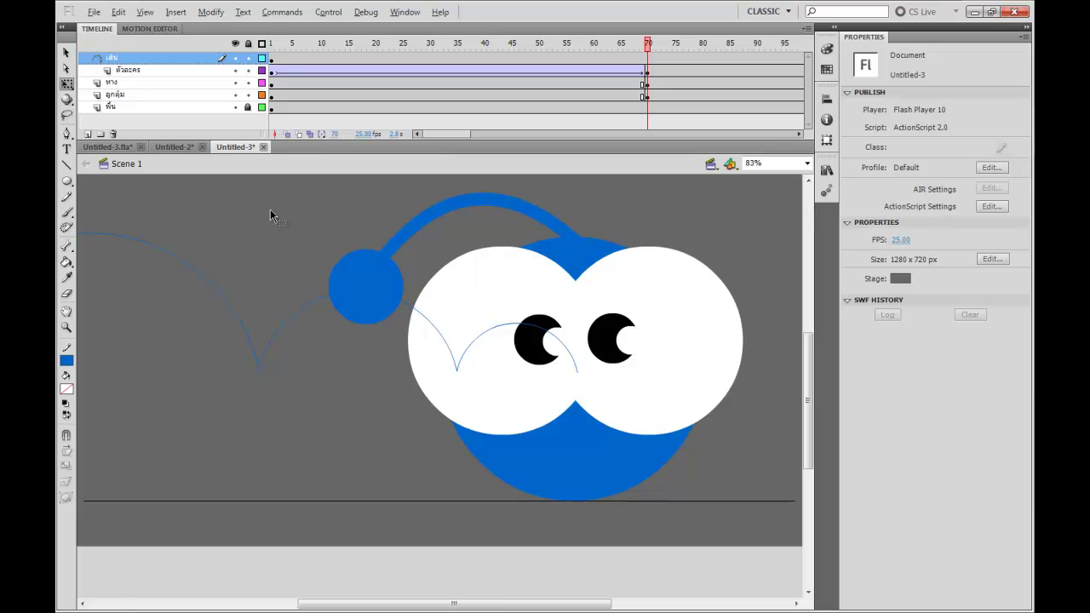
key("ctrl+alt+shift+r")
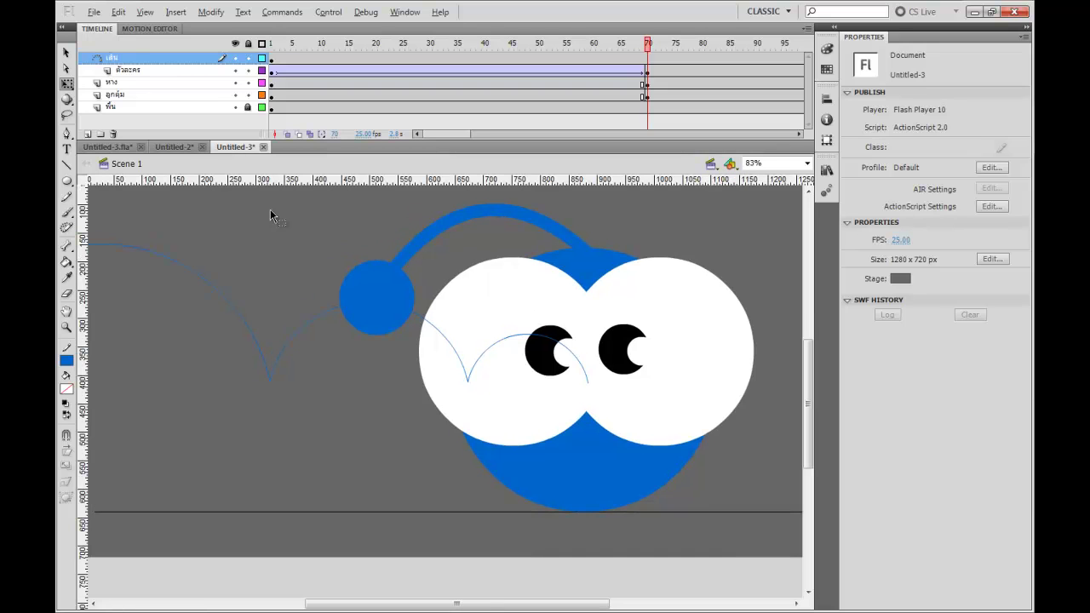
left_click(118, 12)
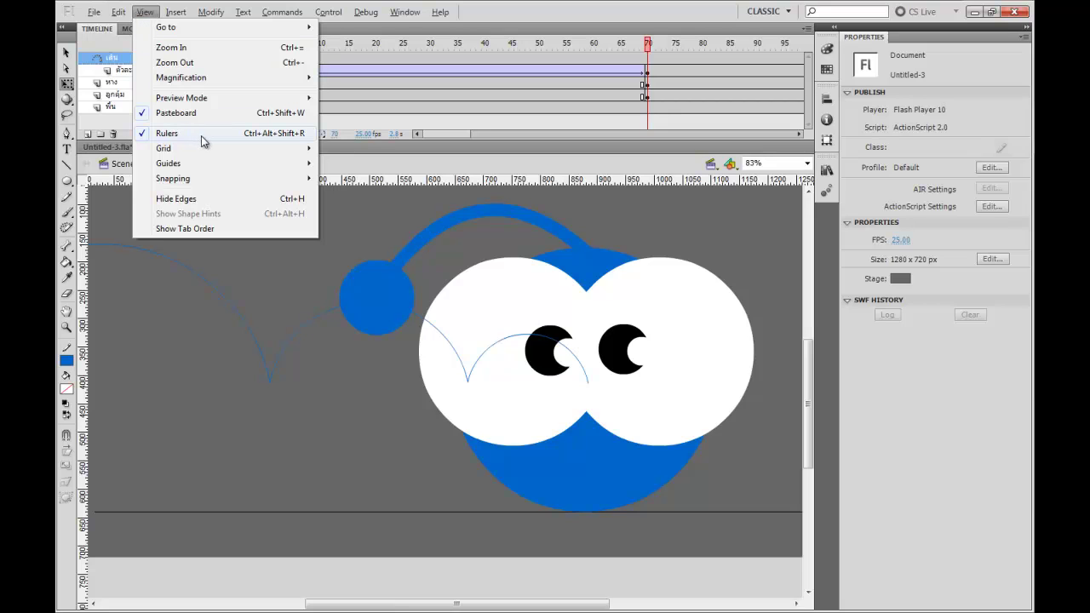
left_click(224, 407)
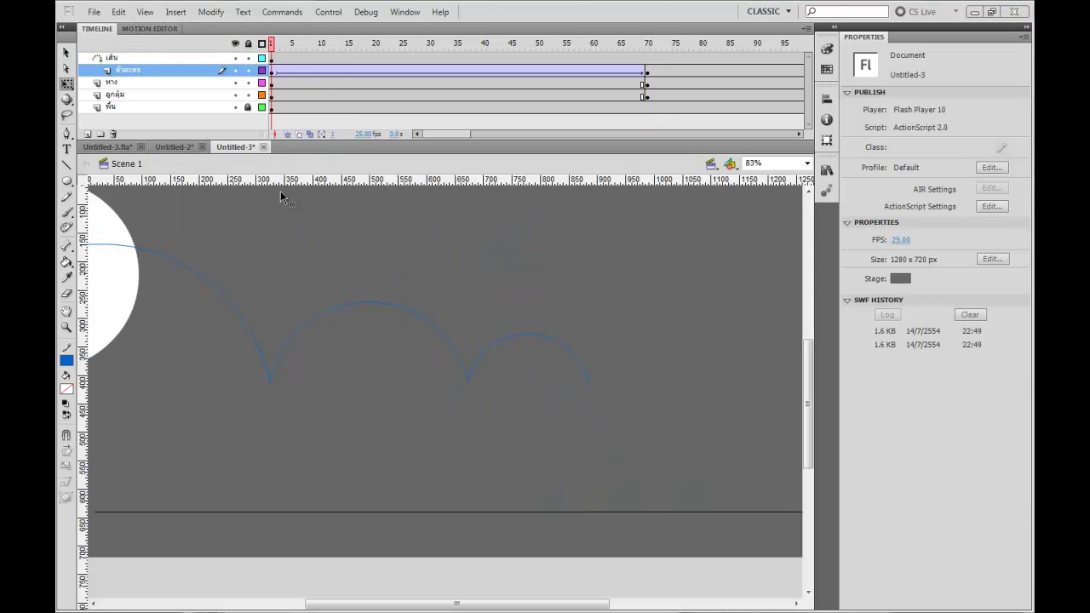
Examine the first landing around frame 32 and the start pose at frame 1, comparing the character with its detached tail and ball
left_click_drag(223, 250, 386, 293)
key("ctrl+minus")
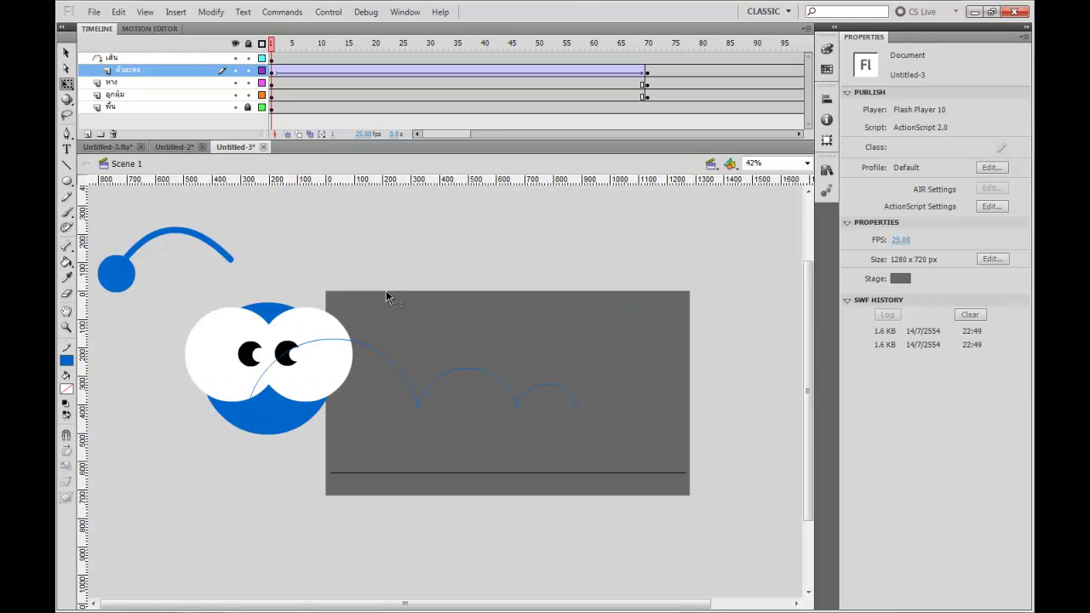
left_click_drag(579, 219, 467, 236)
left_click_drag(281, 51, 440, 111)
left_click_drag(350, 259, 371, 260)
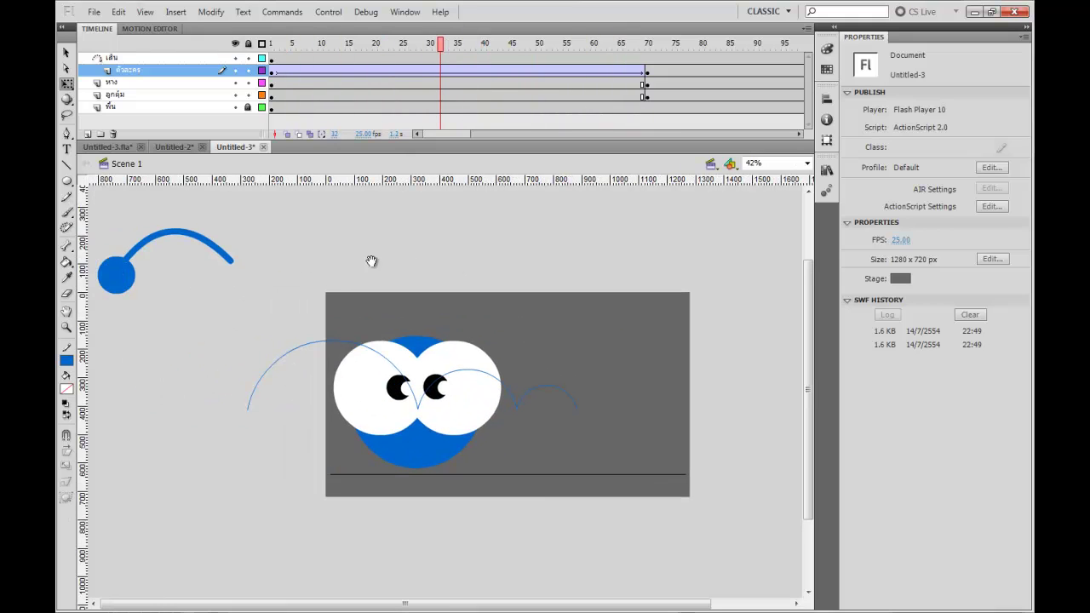
left_click(125, 288)
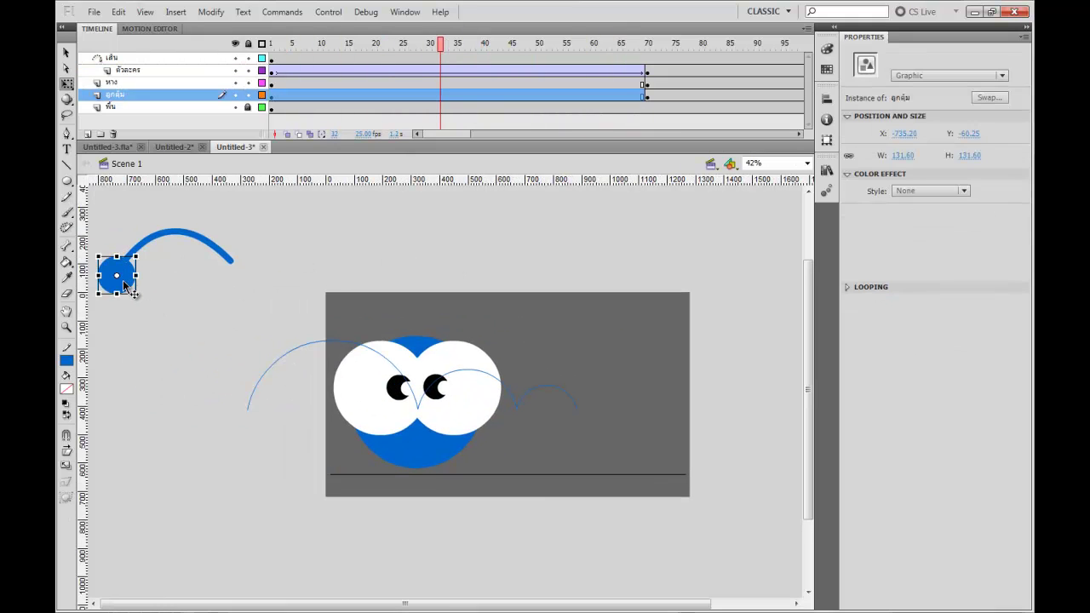
left_click(194, 242)
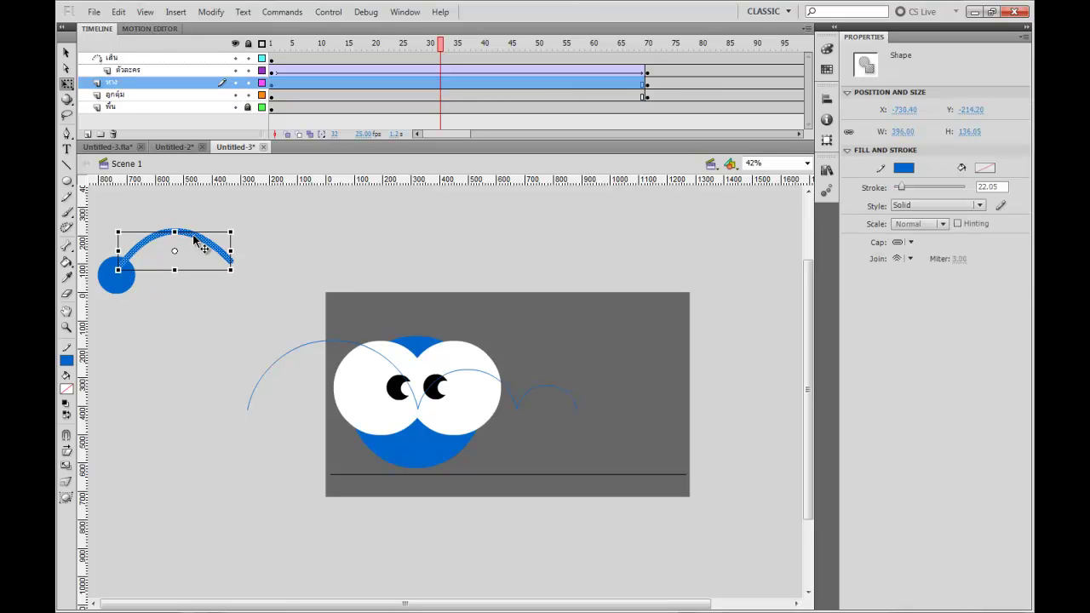
left_click_drag(440, 51, 242, 75)
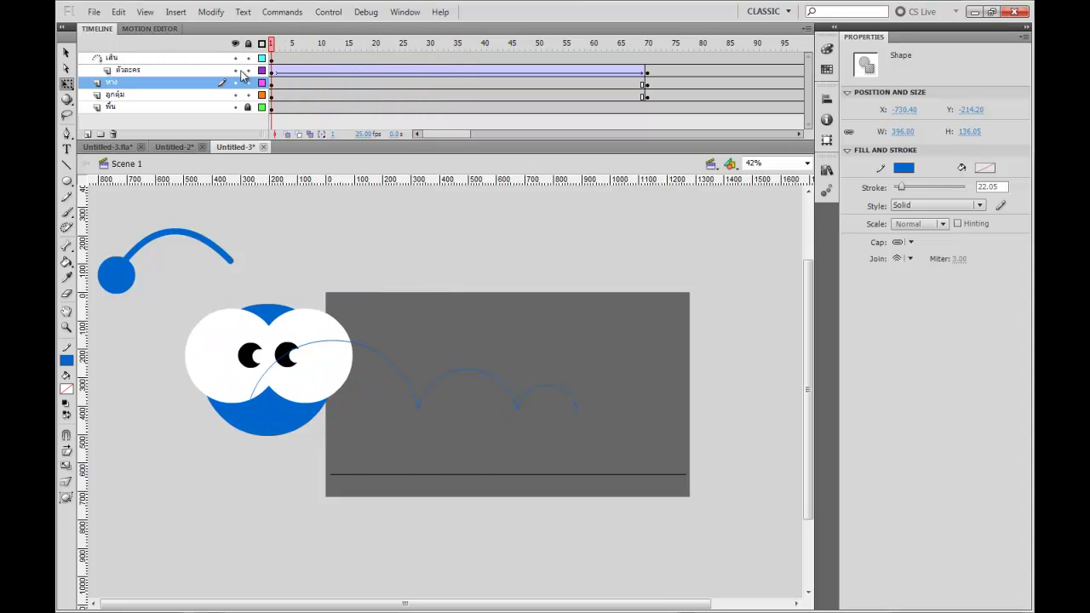
left_click(133, 345)
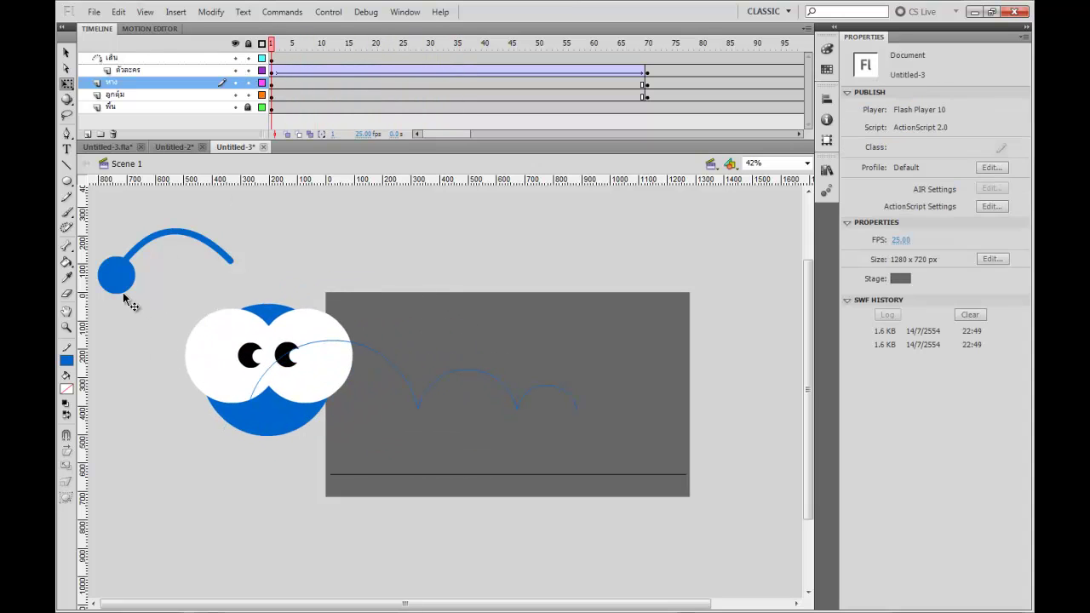
left_click_drag(282, 54, 248, 68)
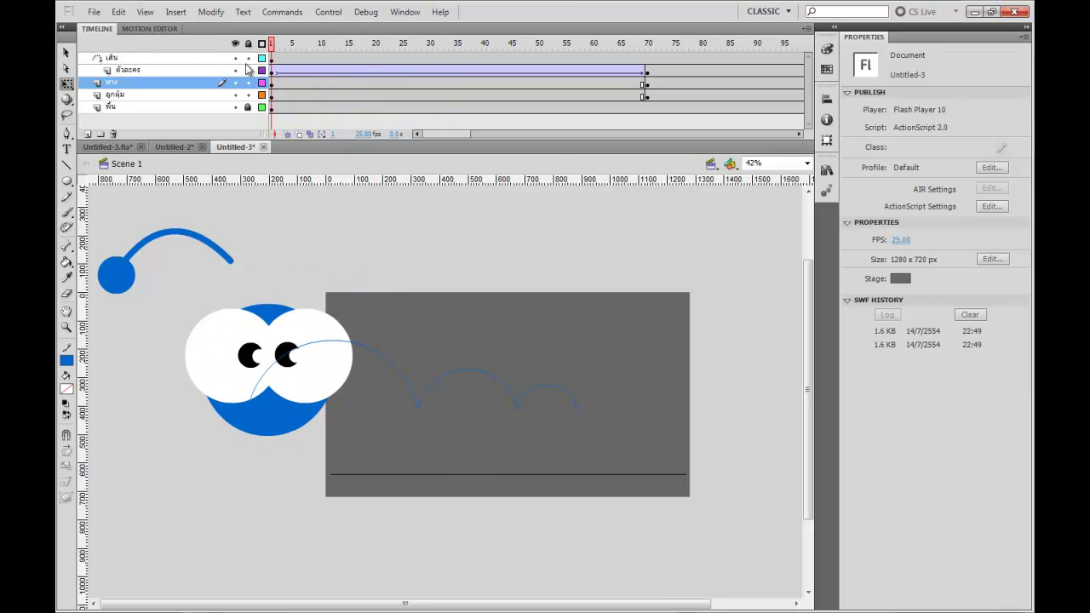
Move the tail arc and ball together at frame 1 closer to the character
left_click(214, 253)
left_click(128, 293, "shift")
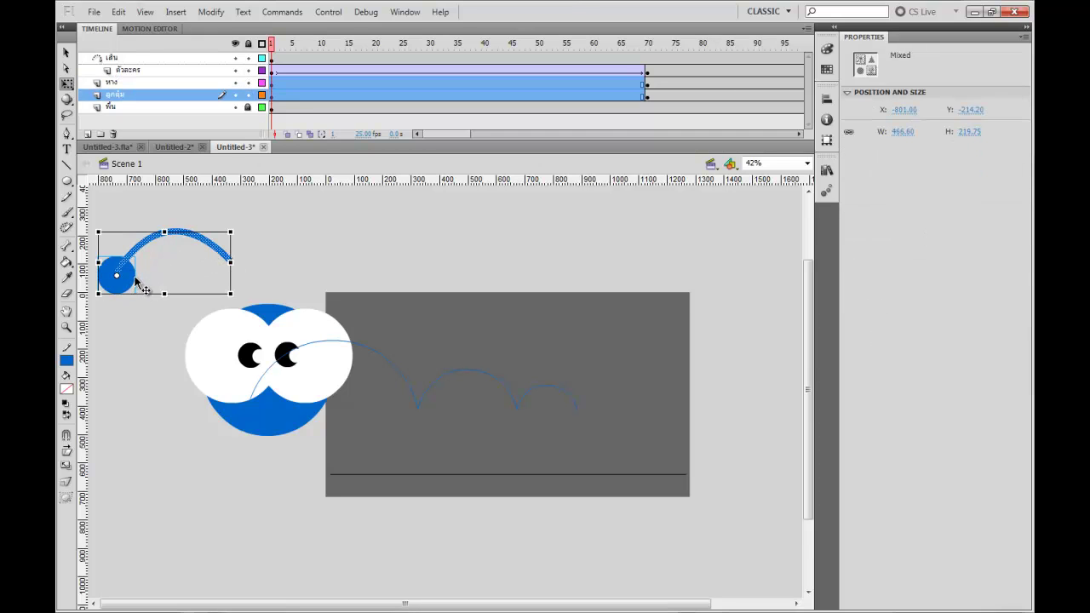
scroll(196, 240, "down", 1)
left_click_drag(123, 253, 149, 305)
left_click(255, 224)
Insert keyframes at frame 33 on the หาง and ลูกตุ้ม layers and attach the tail and ball to the character's head
left_click_drag(273, 46, 452, 88)
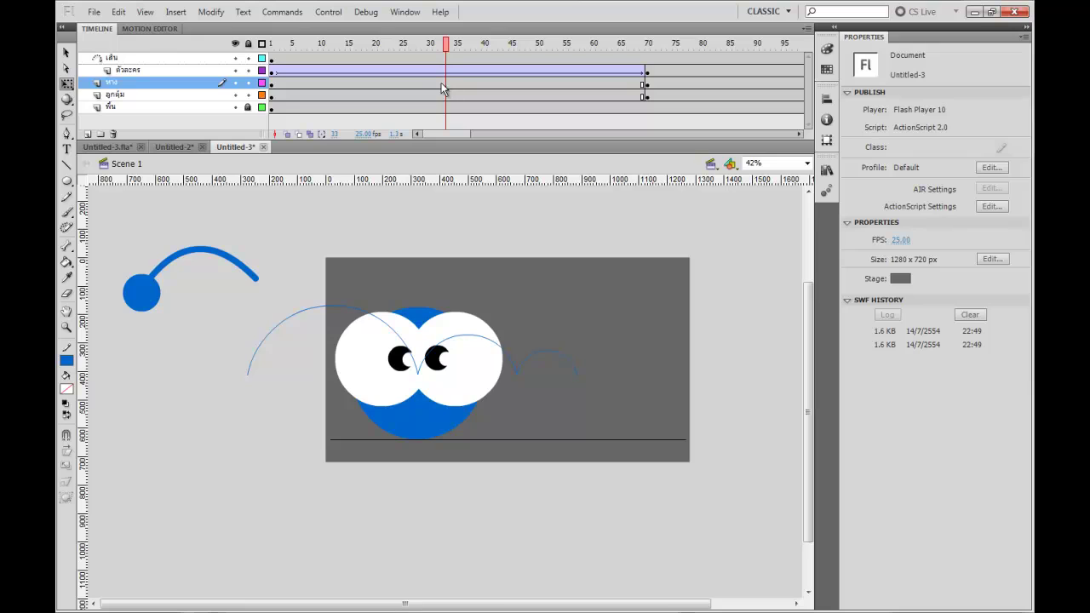
left_click(446, 95)
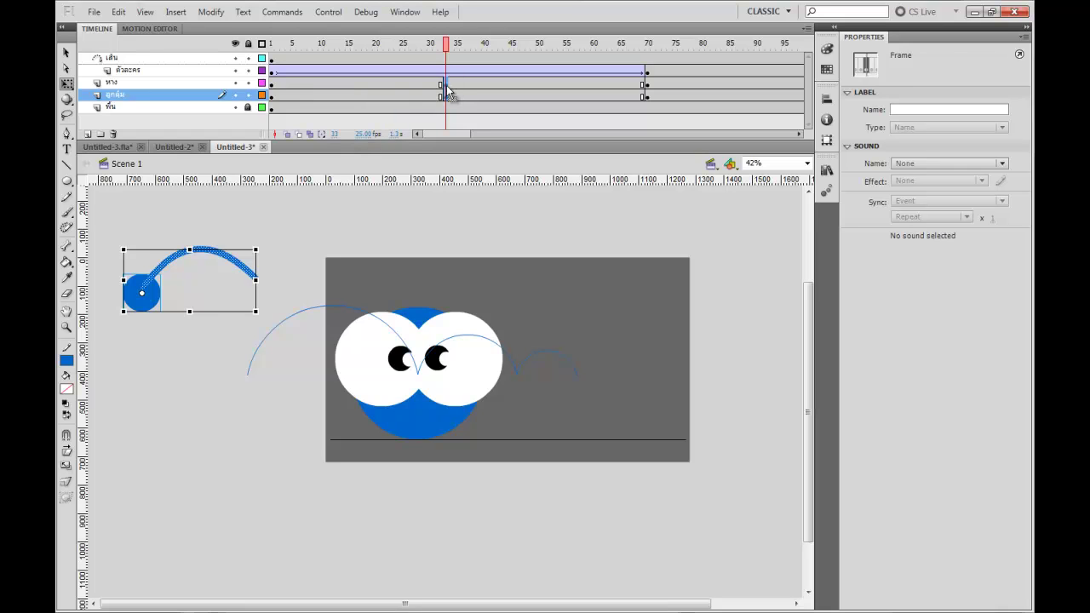
left_click_drag(156, 286, 317, 318)
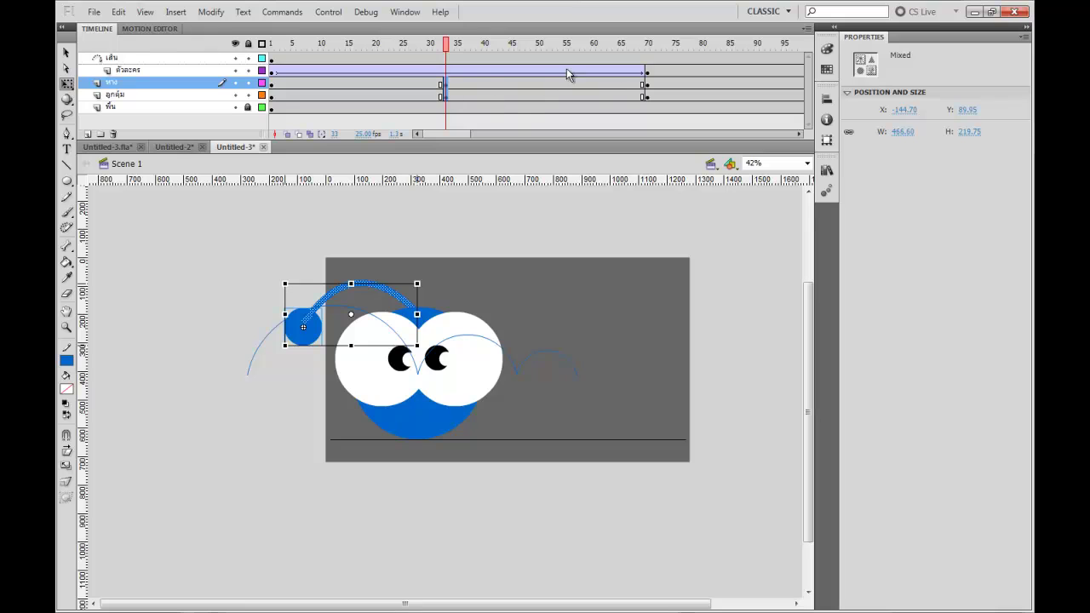
Insert keyframes at frame 56 on the หาง and ลูกตุ้ม layers, and play the animation from frame 1
left_click_drag(454, 49, 574, 95)
key("F6")
left_click_drag(570, 49, 240, 52)
key("Return")
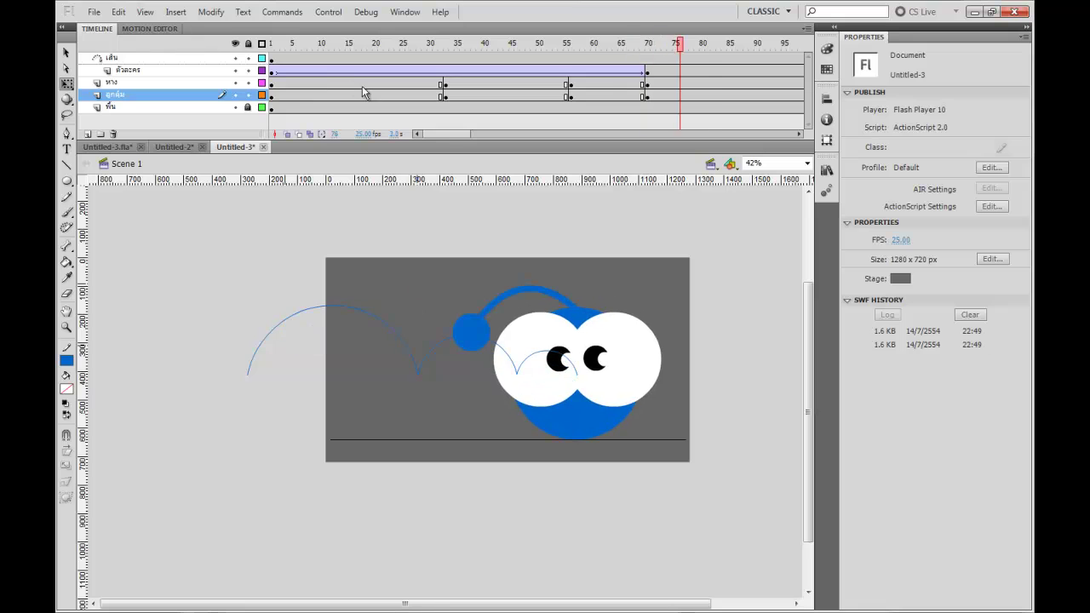
key("Return")
Create shape tweens across the หาง layer's frame spans and classic tweens across the ลูกตุ้ม layer's spans
left_click_drag(597, 83, 395, 88)
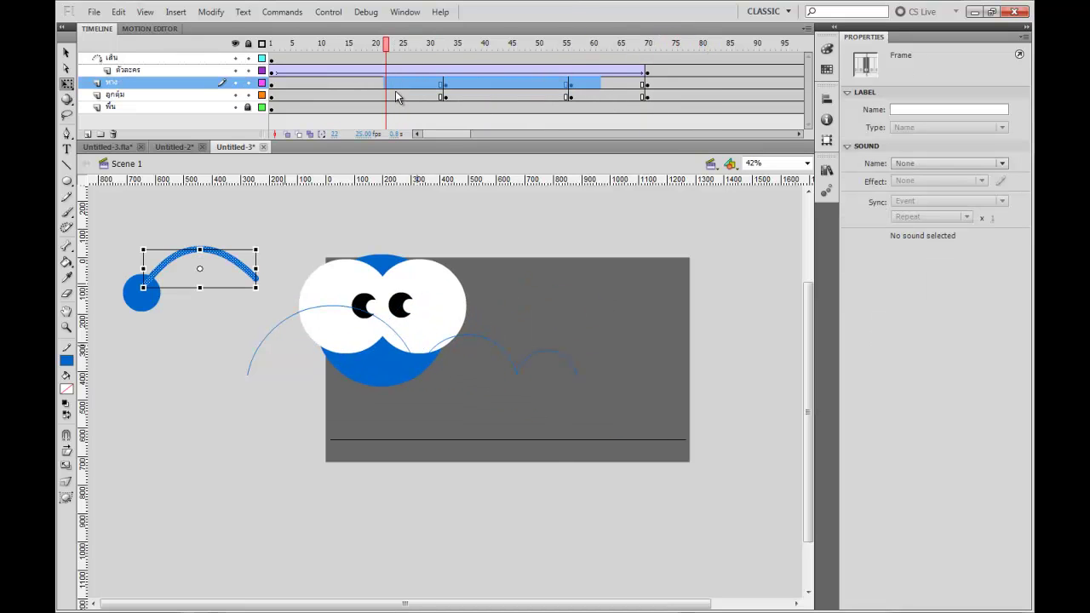
right_click(406, 89)
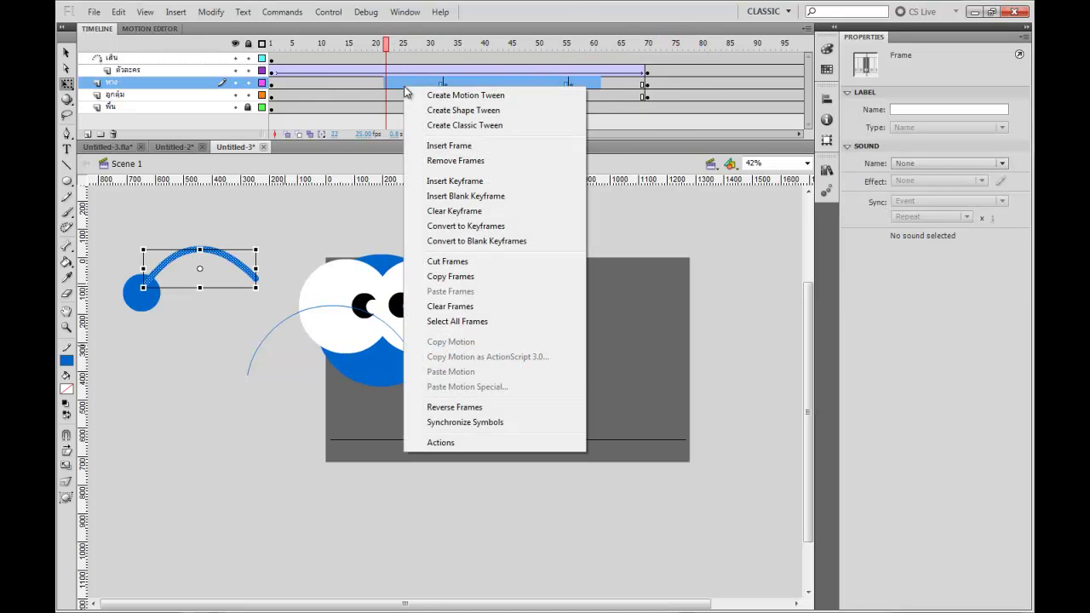
left_click(462, 111)
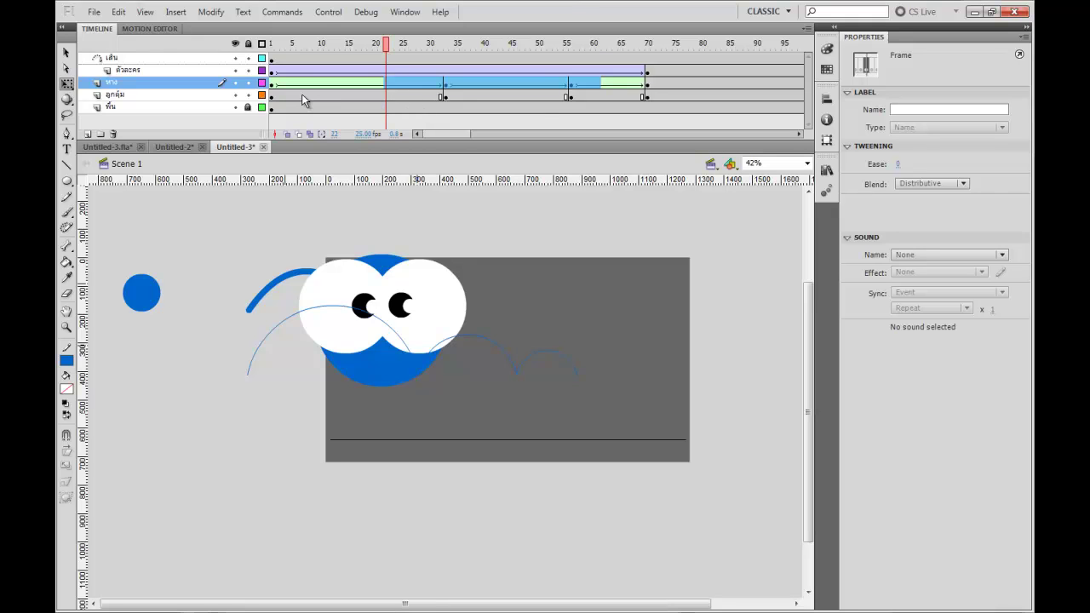
left_click_drag(302, 96, 587, 96)
right_click(587, 96)
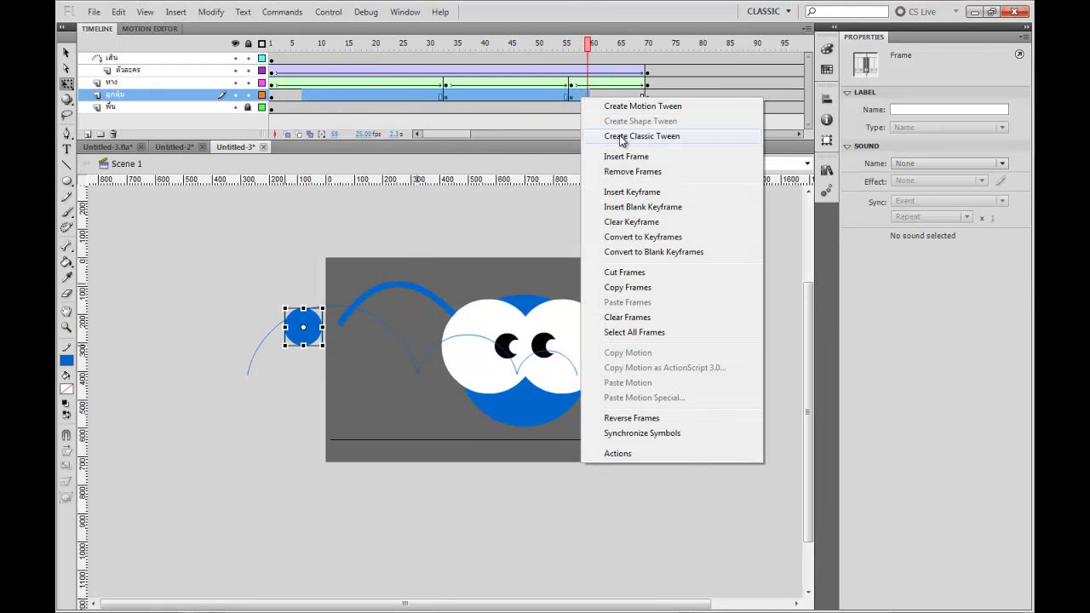
left_click(622, 136)
Move the หาง layer beneath the ลูกตุ้ม layer and play the animation from frame 1
left_click(132, 83)
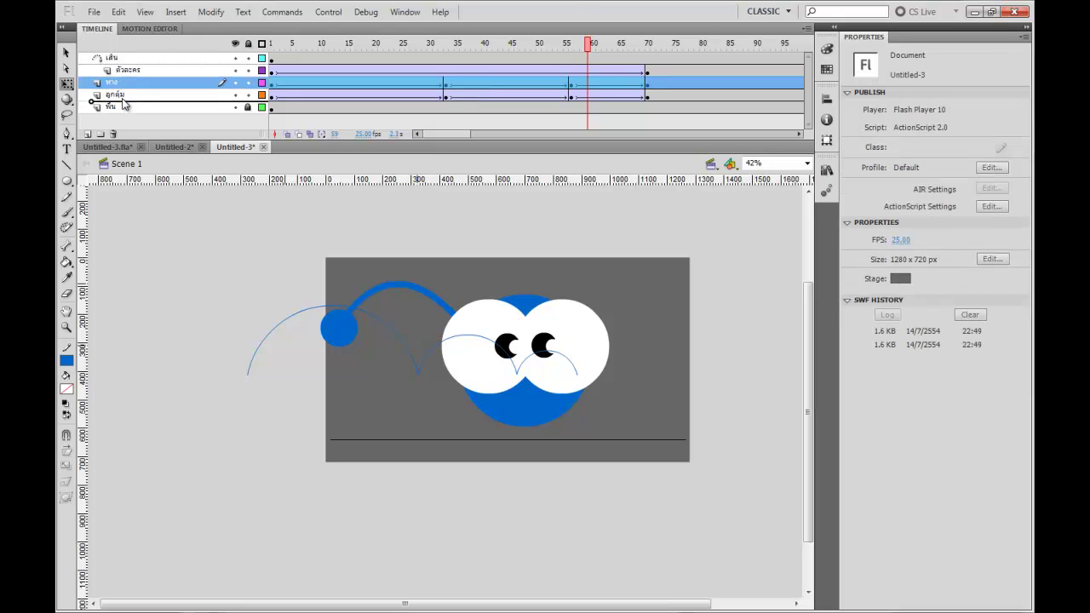
left_click_drag(123, 103, 130, 104)
left_click_drag(400, 48, 257, 53)
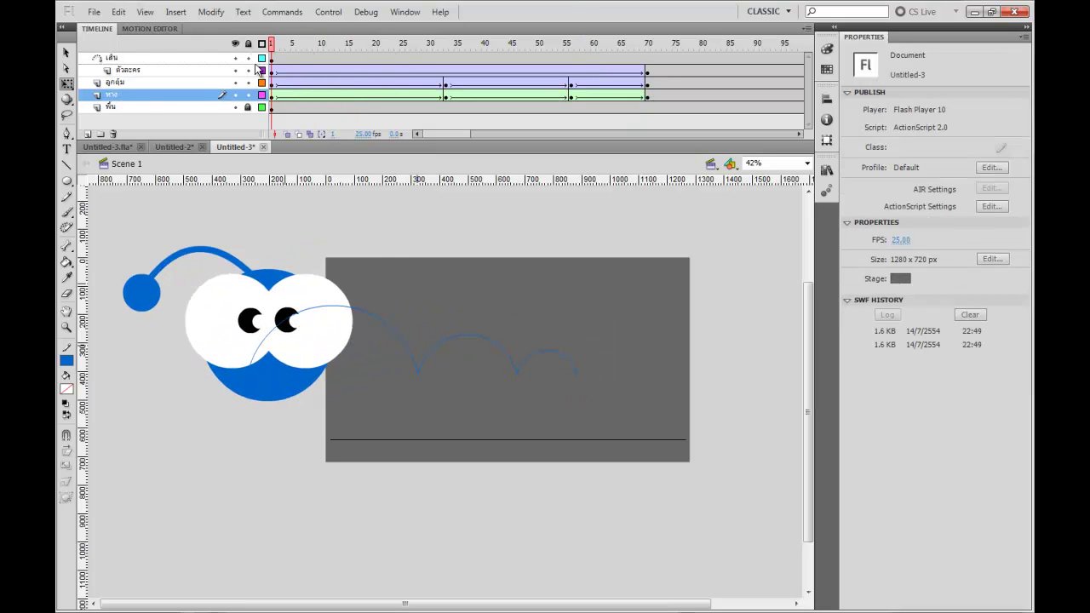
key("Return")
key("Return")
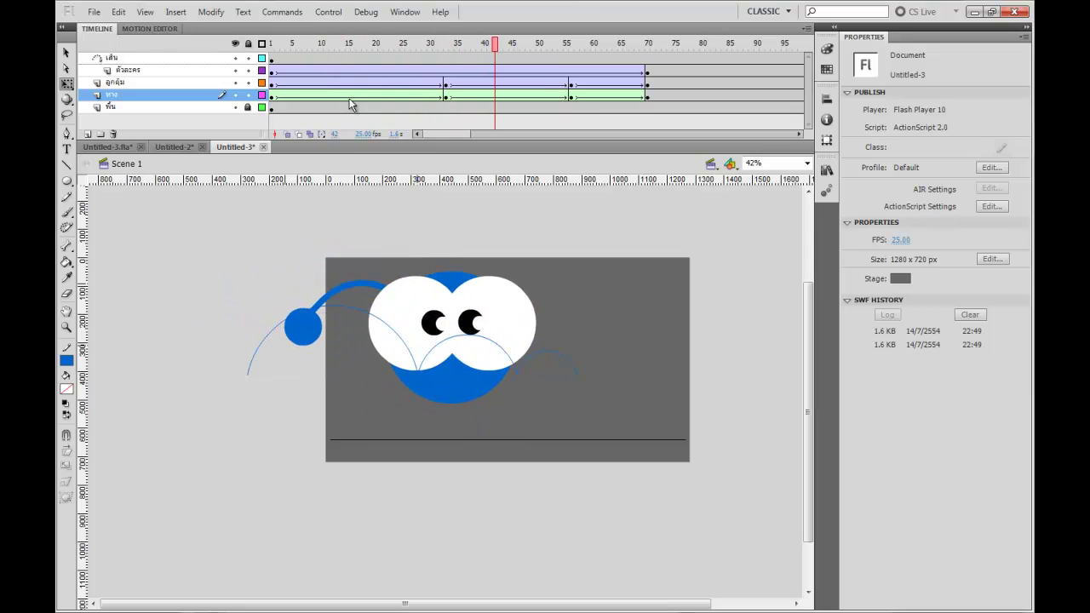
left_click_drag(478, 44, 268, 53)
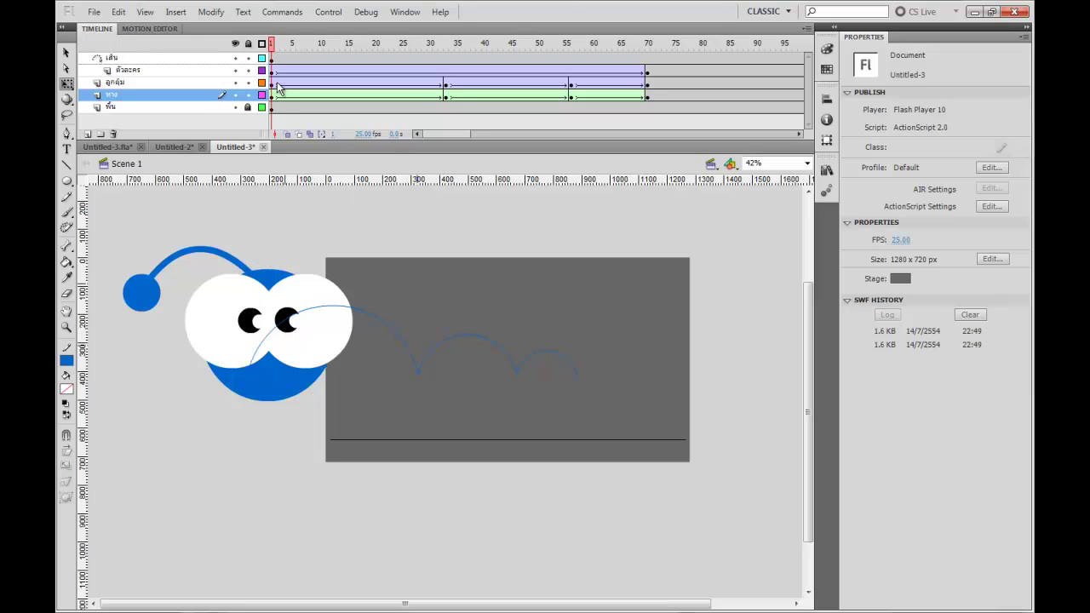
left_click(282, 45)
left_click_drag(280, 56, 340, 73)
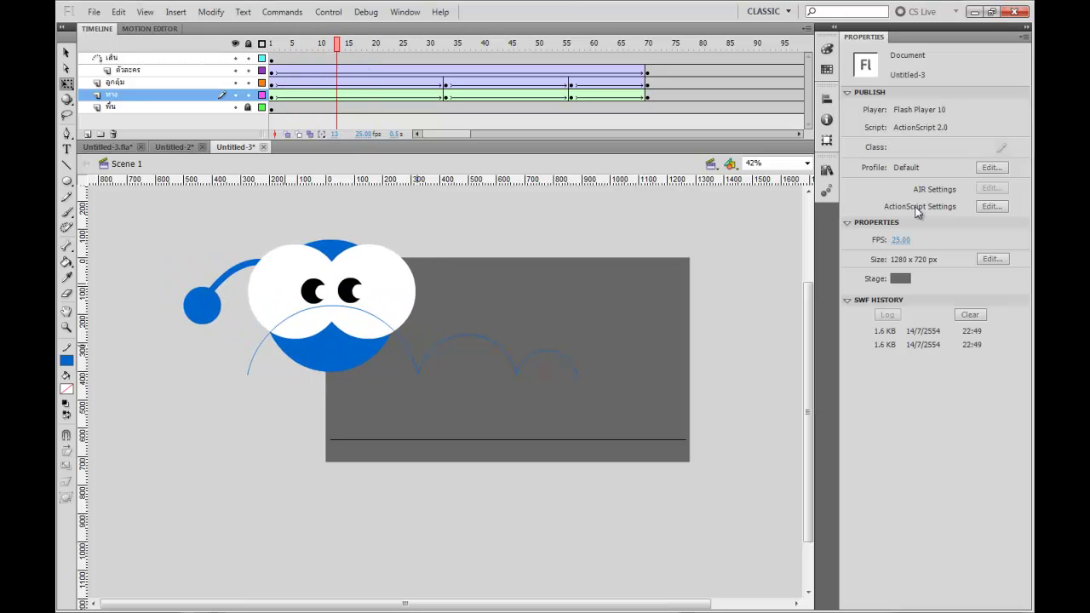
At frame 33, bend the tail arc upward and move the ball to its raised end
left_click(807, 163)
left_click(788, 181)
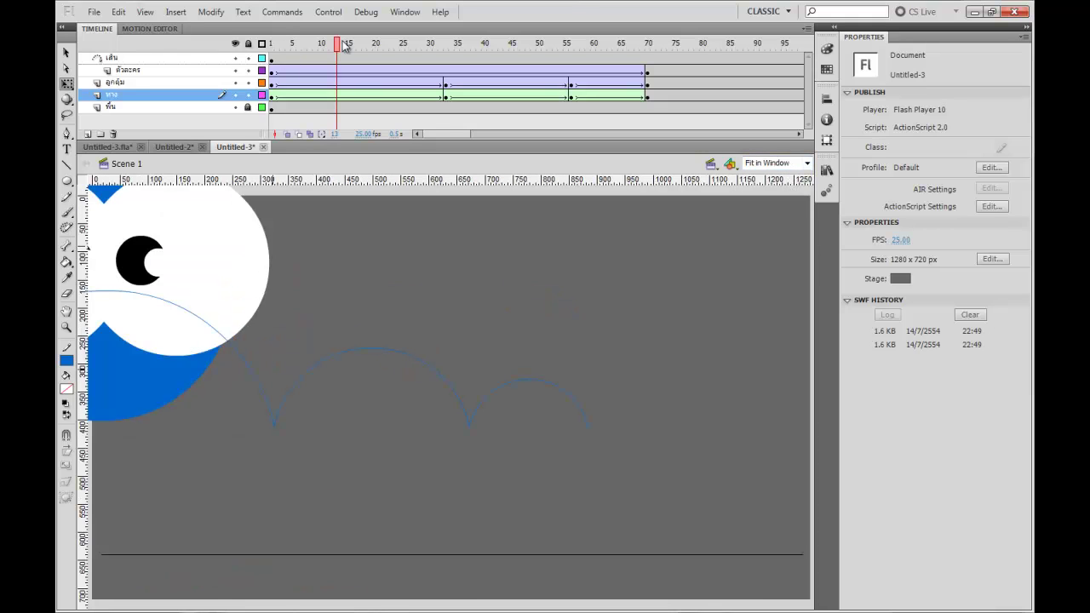
left_click_drag(345, 45, 446, 74)
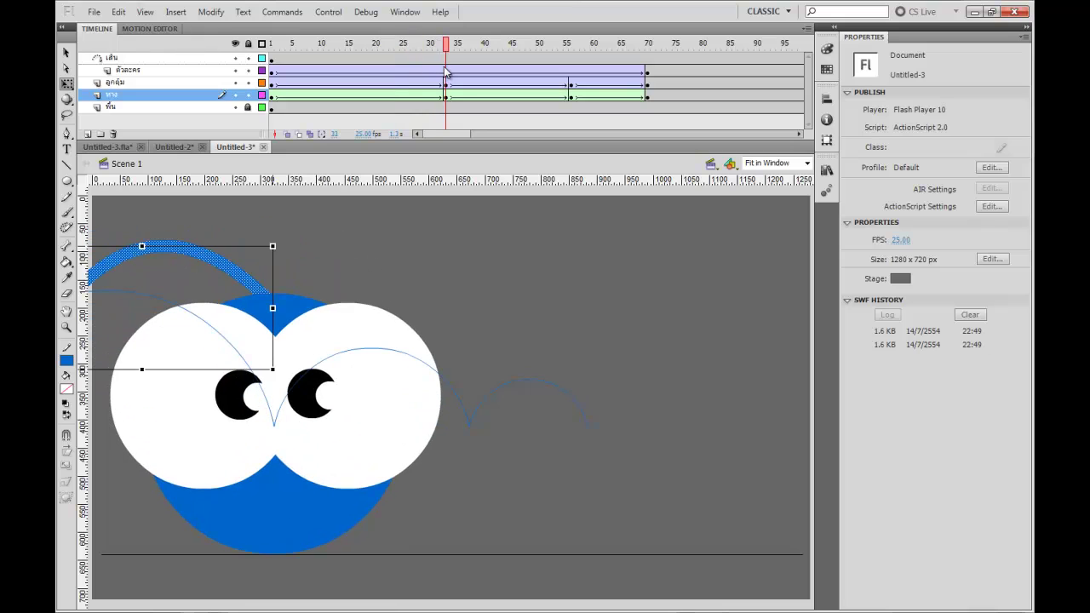
left_click(292, 263)
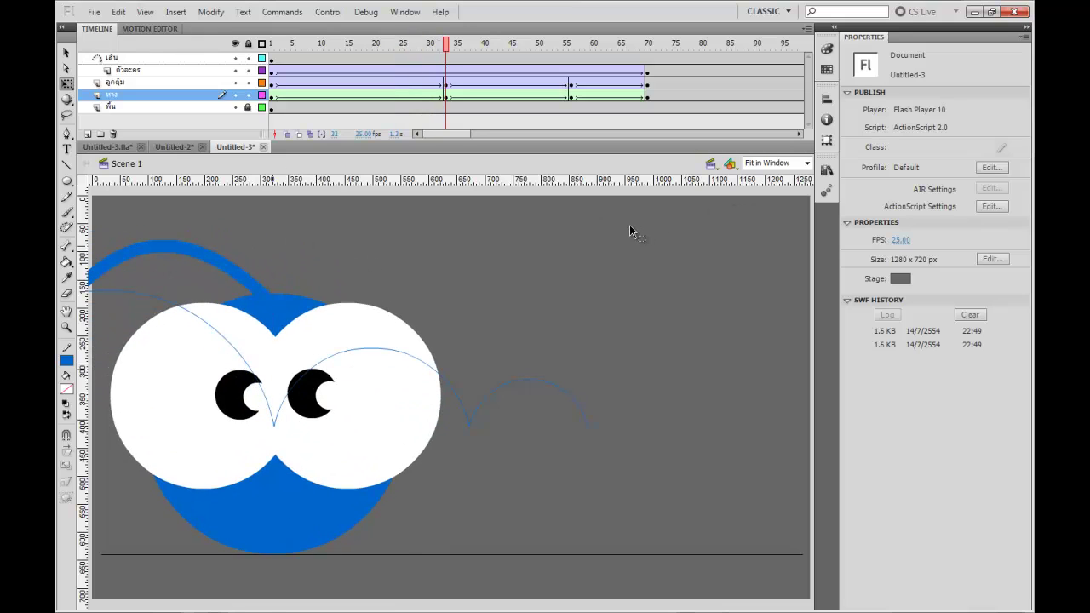
key("ctrl+minus")
left_click_drag(375, 281, 392, 248)
scroll(262, 303, "up", 2)
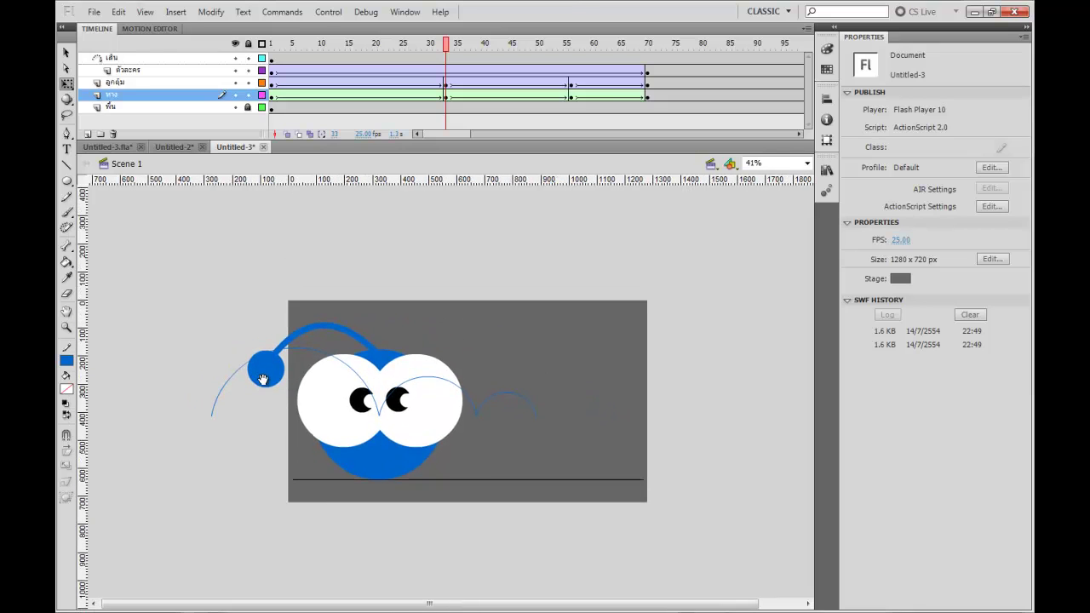
left_click_drag(447, 47, 447, 74)
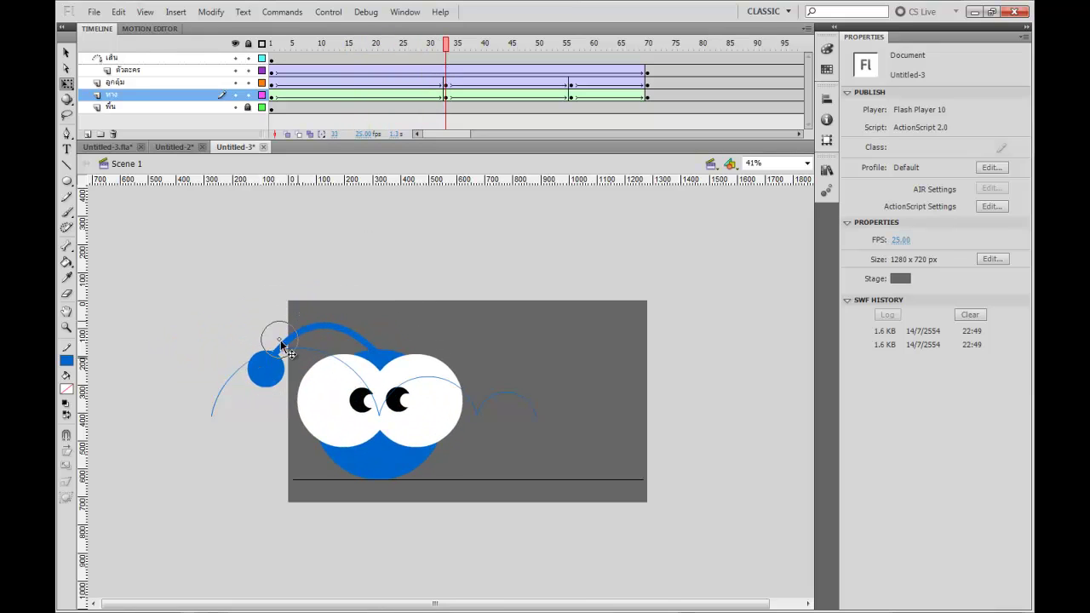
mouse_move(282, 347)
left_mouse_down()
mouse_move(294, 308)
mouse_move(331, 328)
left_mouse_up()
left_click(313, 333)
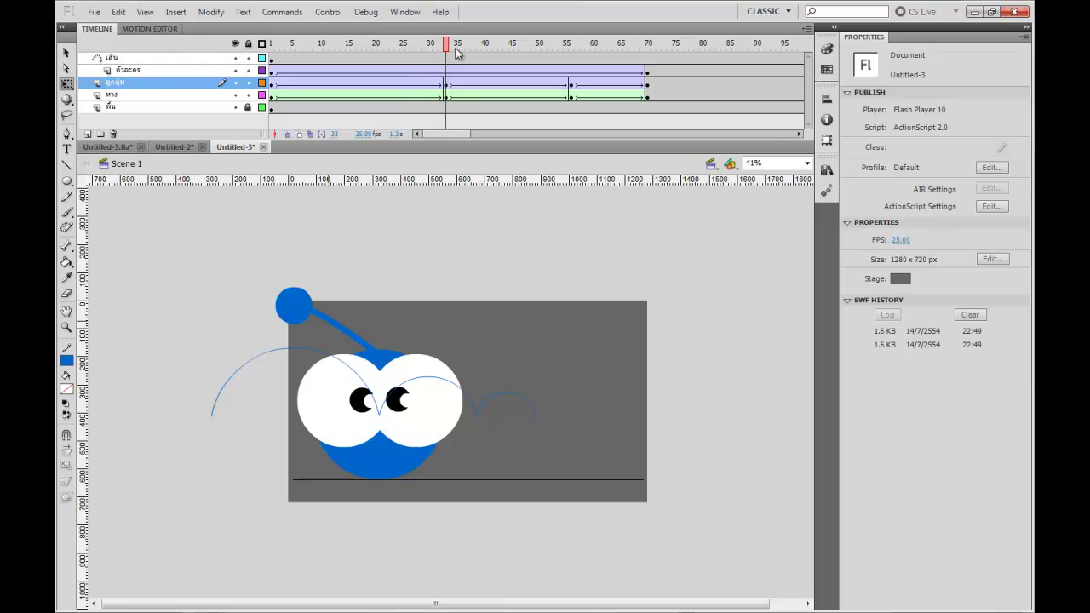
mouse_move(457, 52)
left_mouse_down()
mouse_move(279, 50)
mouse_move(402, 49)
mouse_move(442, 61)
left_mouse_up()
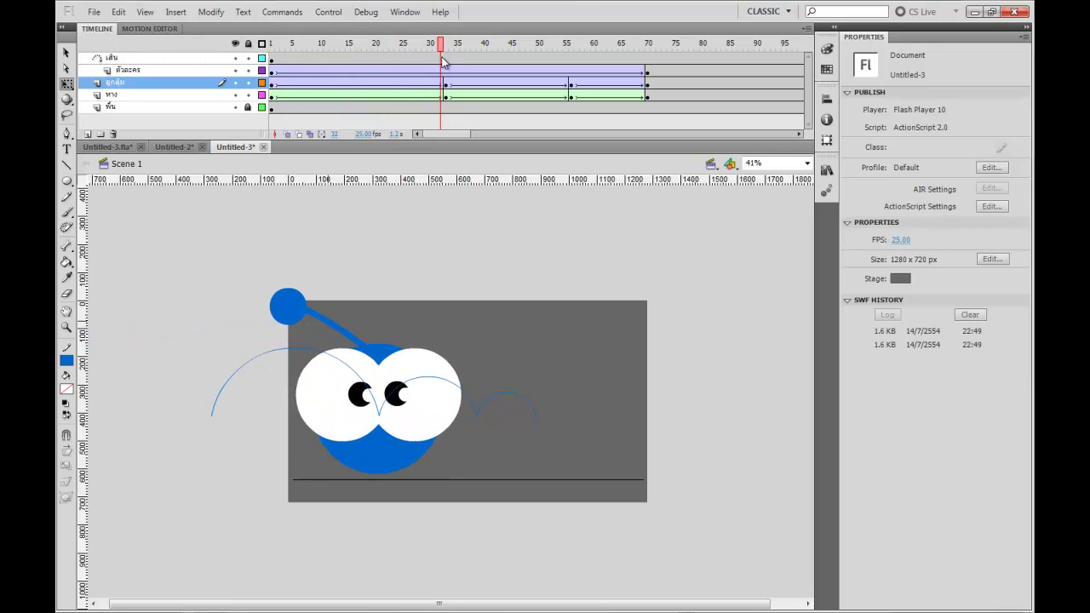
Add a layer above เส้น and draw a blue, strokeless rectangle about 2111 × 1341 px covering the stage and its surroundings
left_click(181, 60)
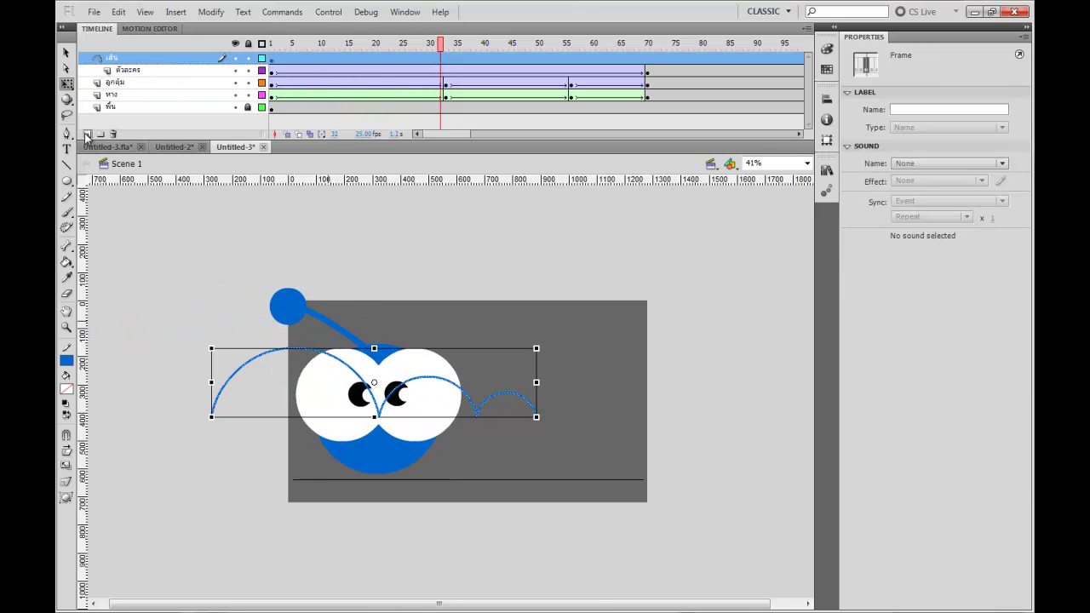
left_click(87, 134)
left_click(451, 59)
left_click_drag(66, 181, 112, 180)
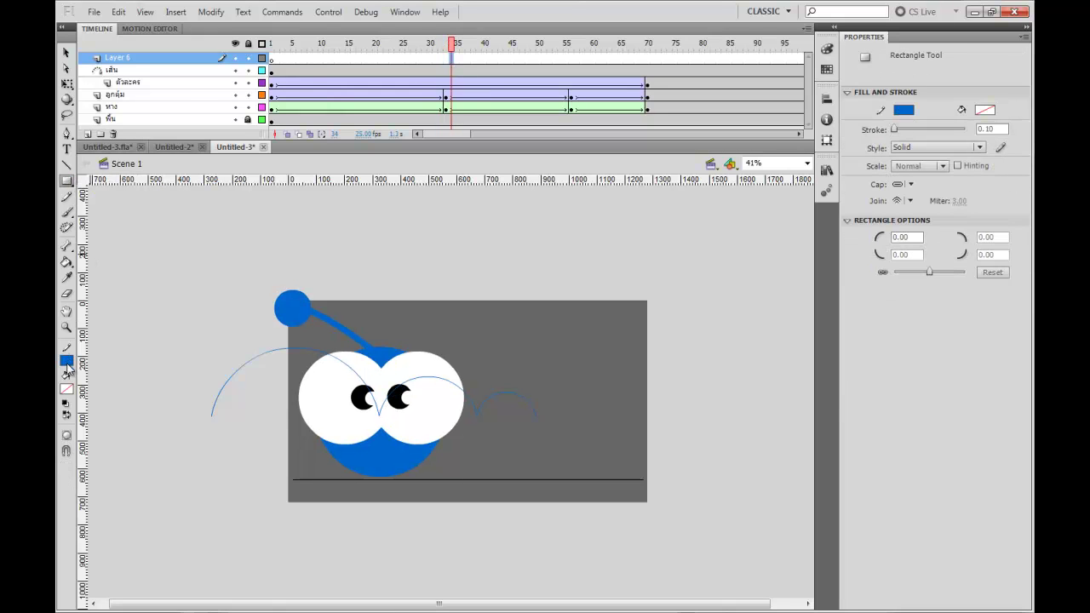
left_click(66, 415)
left_click_drag(170, 228, 762, 603)
Centre the blue rectangle horizontally and vertically on the stage
key("v")
left_click(706, 435)
key("ctrl+k")
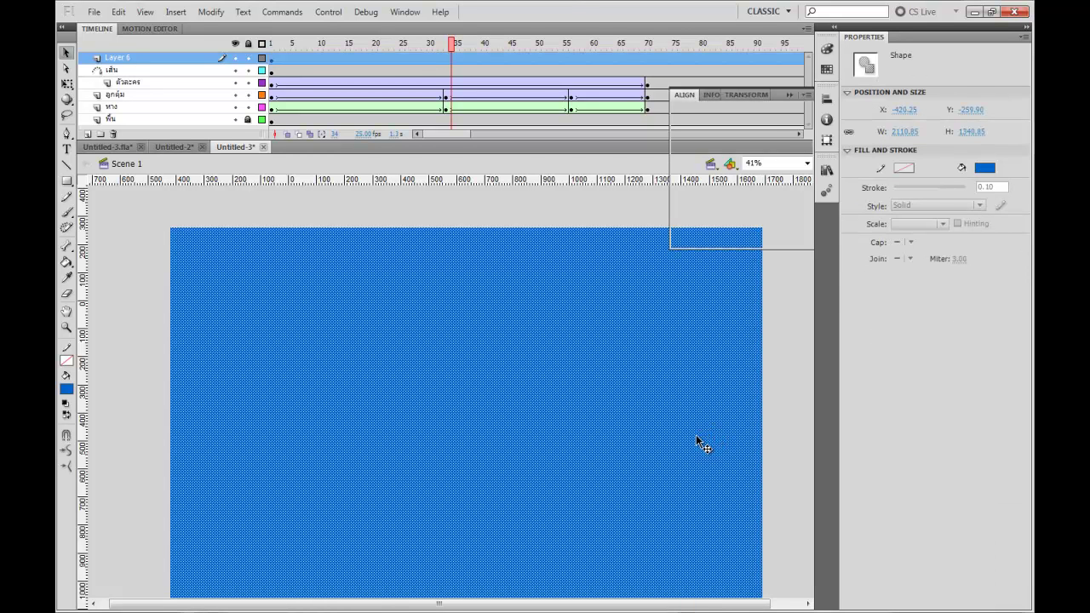
left_click(709, 160)
left_click(708, 128)
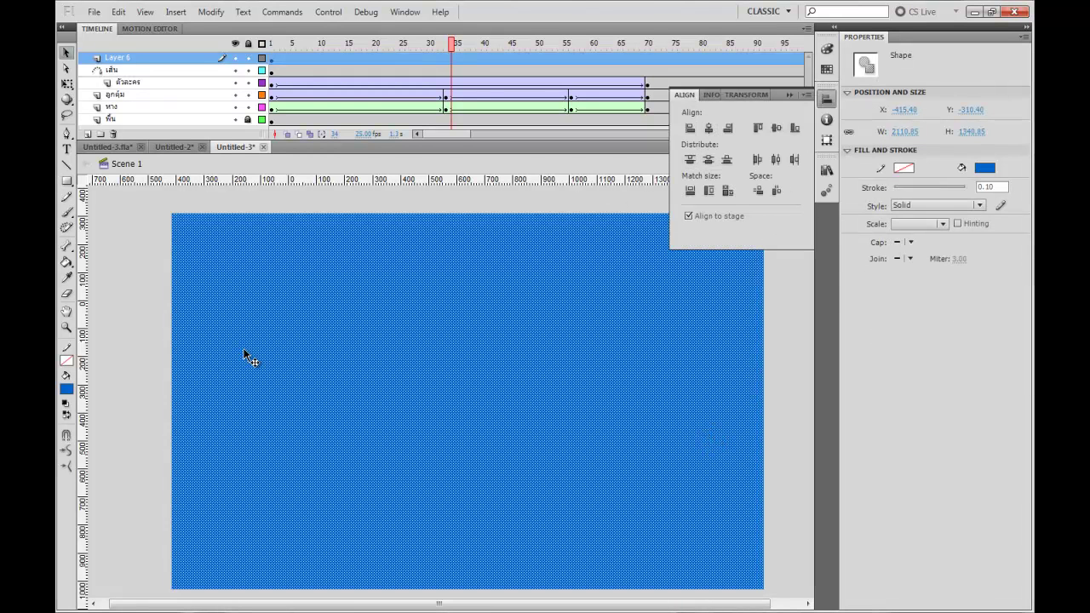
key("ctrl+k")
left_click_drag(189, 375, 788, 375)
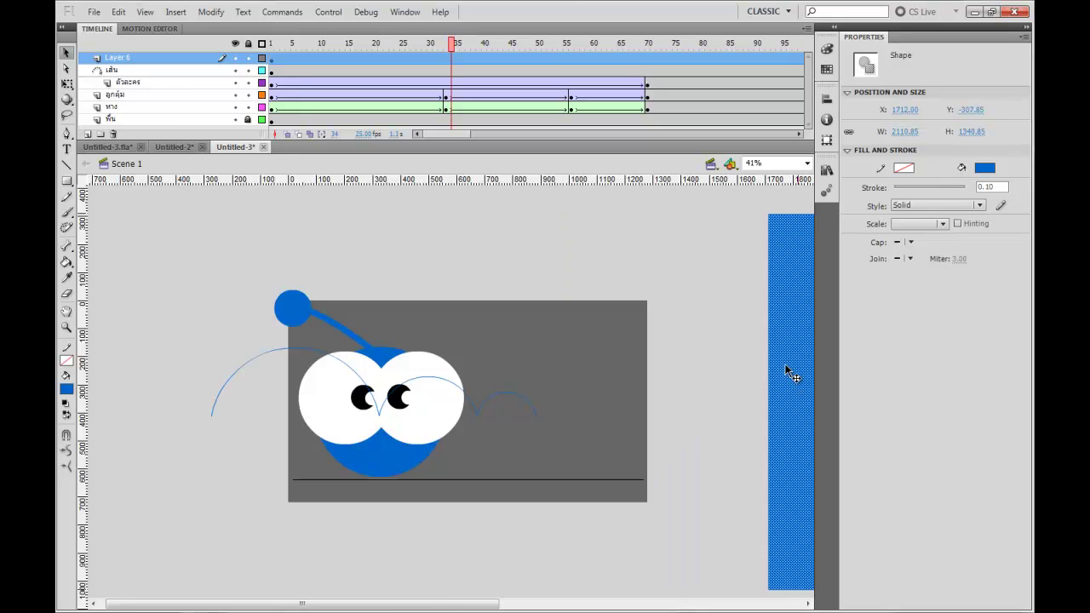
key("ctrl+z")
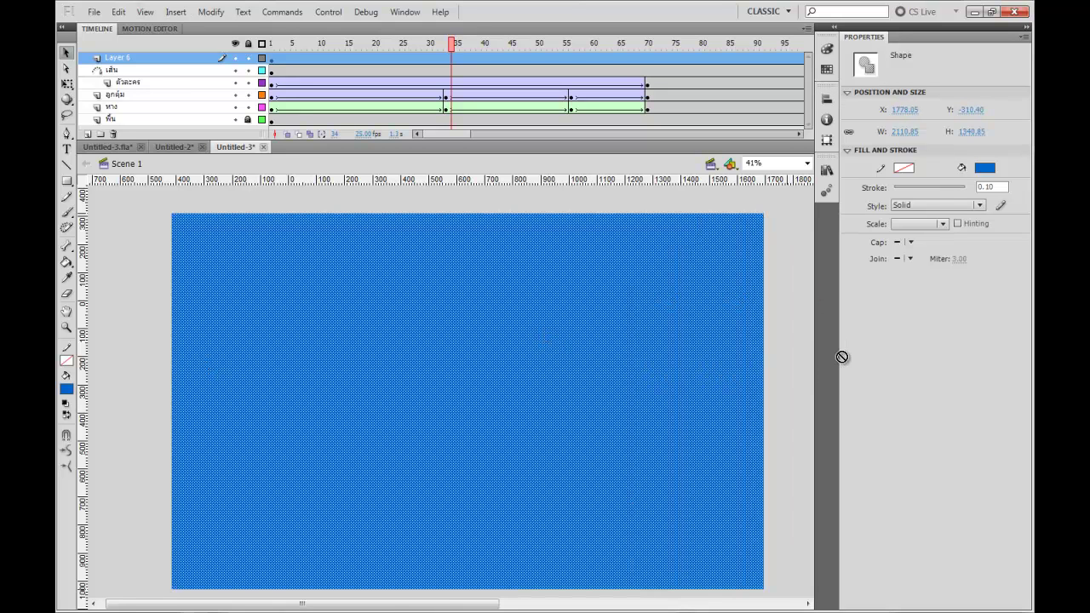
key("ctrl+y")
key("ctrl+z")
Place a duplicate of the blue rectangle beside the original and fill the copy with magenta
left_click_drag(441, 361, 313, 339)
left_click_drag(129, 321, 727, 322)
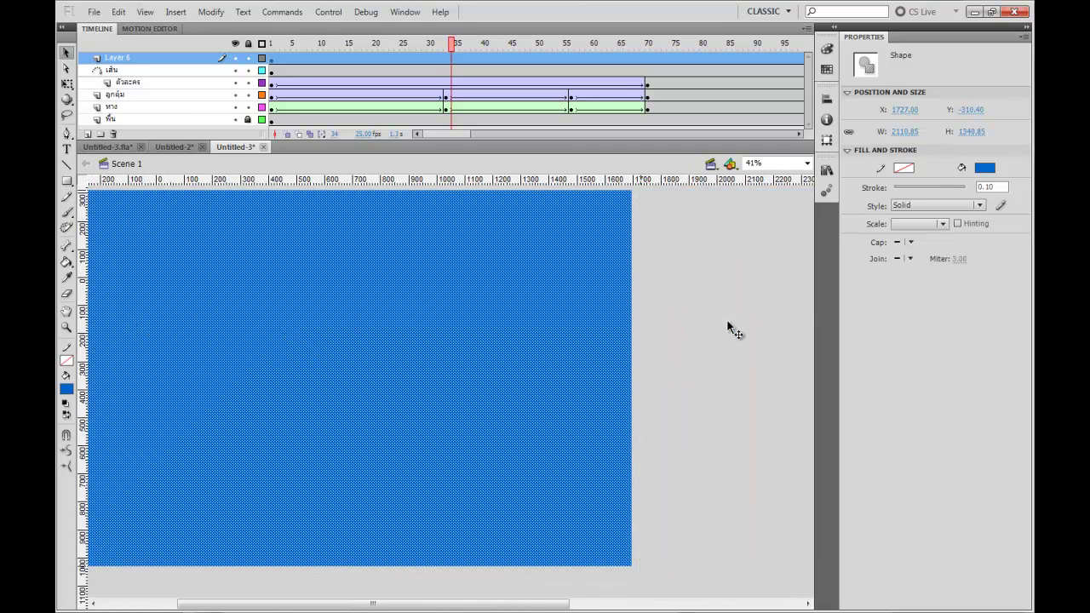
left_click(727, 322)
left_click(985, 168)
left_click(856, 281)
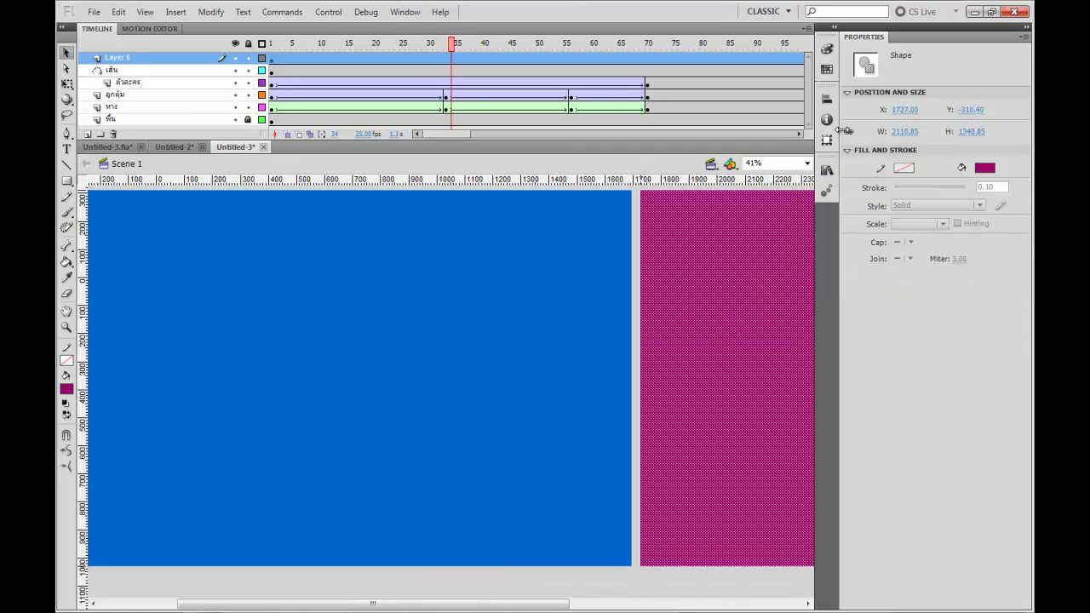
Match the magenta copy's width and height to the stage and centre it on the stage
key("ctrl+k")
left_click(728, 190)
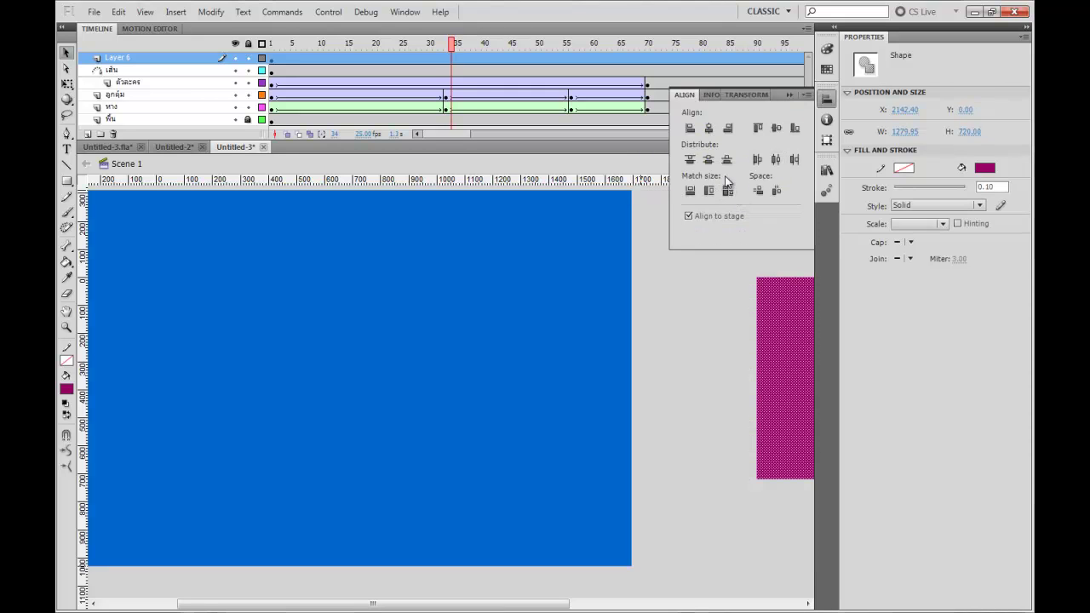
left_click(710, 130)
Delete the magenta rectangle to cut a stage-sized opening in the blue rectangle
left_click(649, 253)
left_click(506, 330)
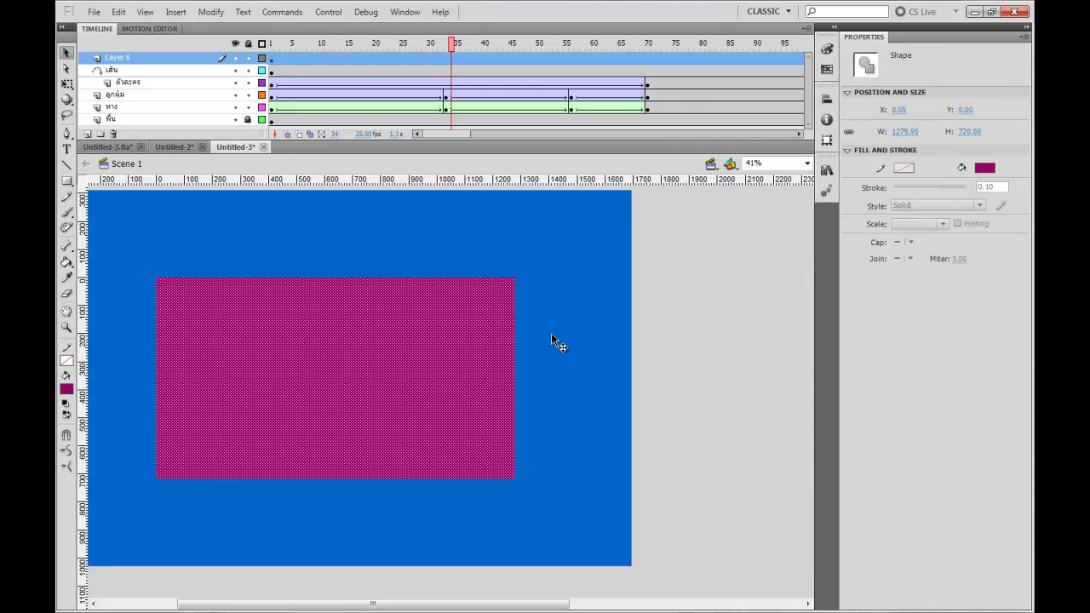
key("Delete")
Fill the remaining frame shape around the stage with white and lock its layer
scroll(477, 324, "left", 3)
left_click(399, 252)
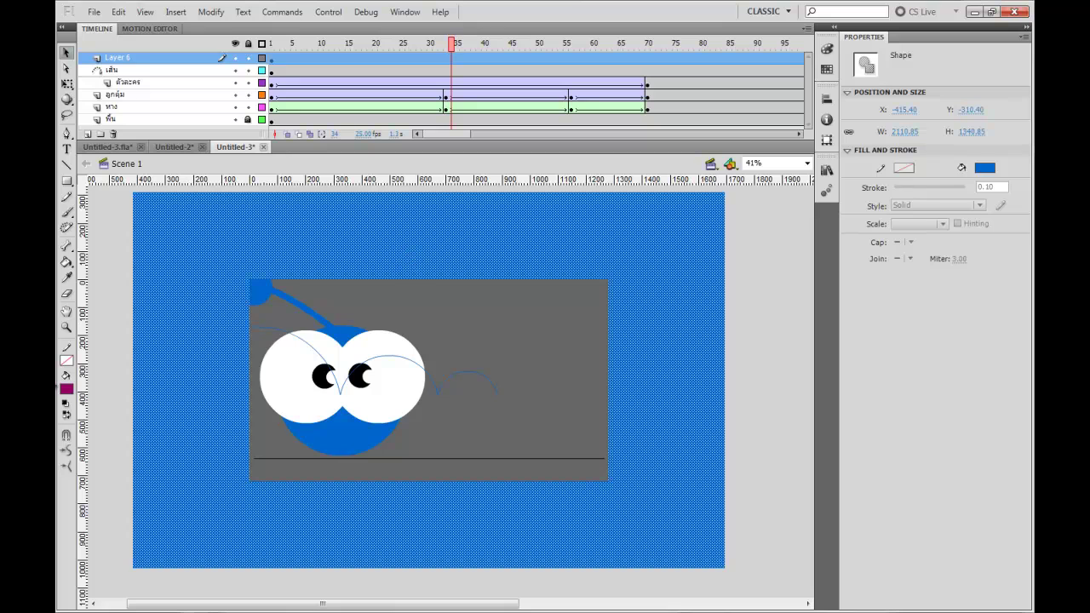
left_click(66, 390)
left_click(79, 466)
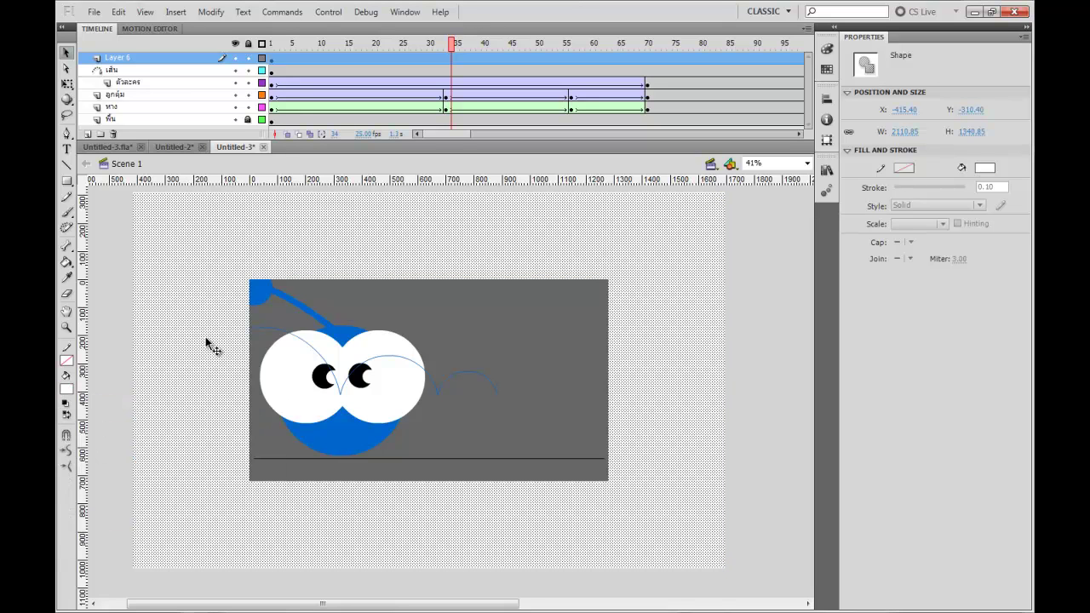
left_click_drag(279, 293, 308, 320)
left_click(248, 57)
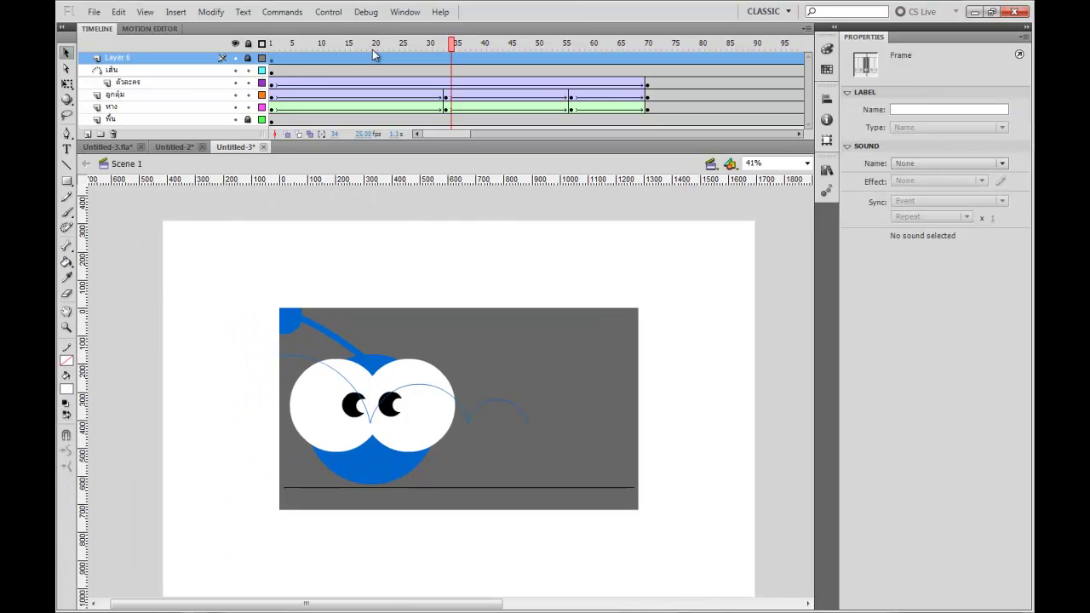
Play the masked animation from frame 1 and check the tail's pose in the second bounce around frame 45
left_click_drag(373, 44, 254, 42)
key("Return")
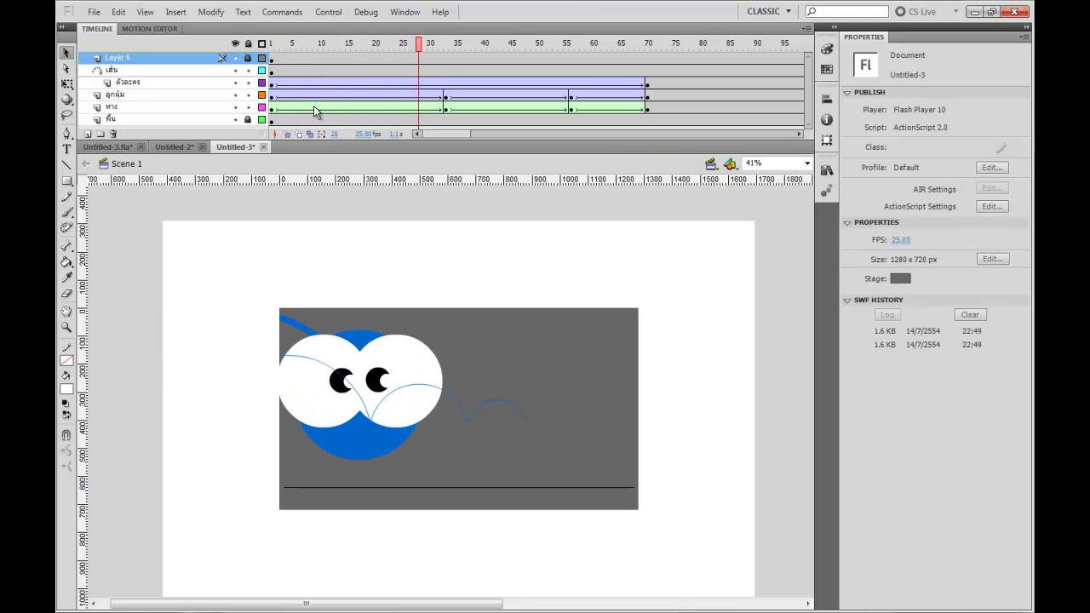
mouse_move(502, 45)
left_mouse_down()
mouse_move(414, 53)
mouse_move(550, 60)
mouse_move(514, 62)
left_mouse_up()
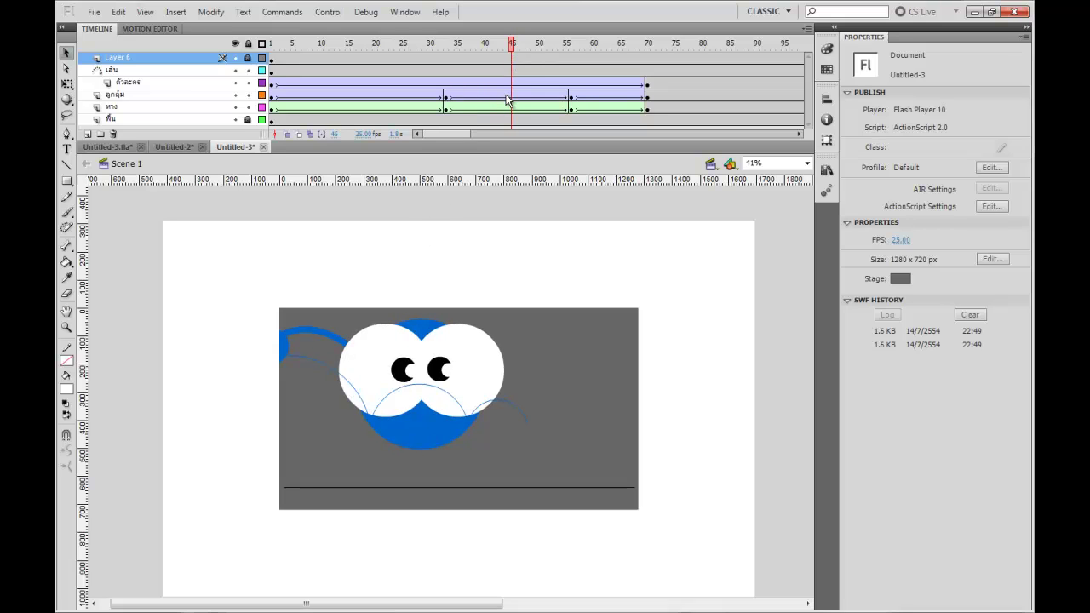
Insert keyframes at frame 44 on the ลูกตุ้ม and หาง layers and move the tail and ball to the character's head
left_click(506, 99)
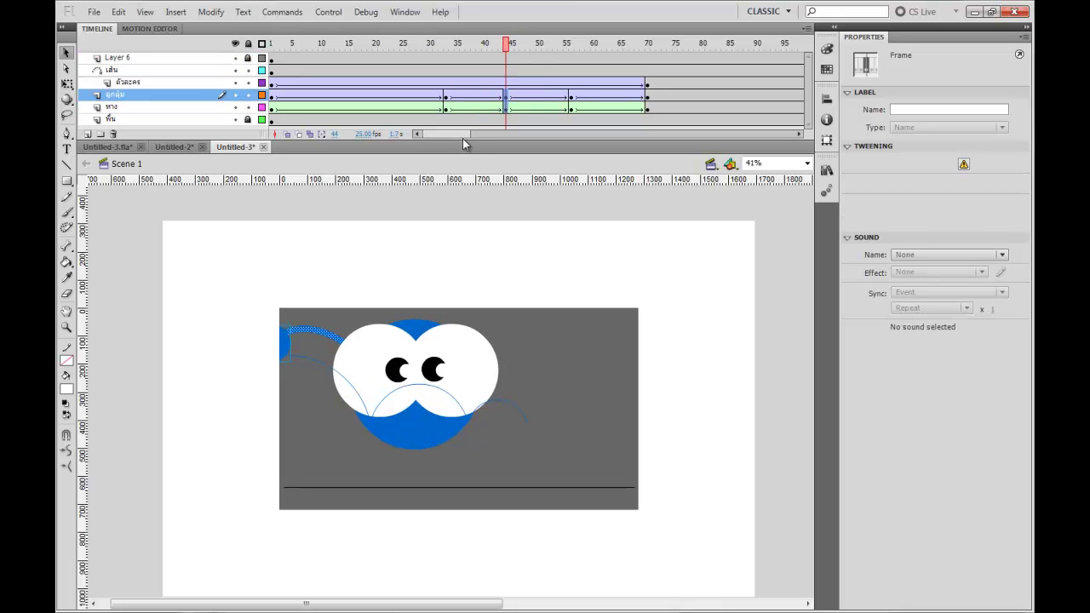
left_click_drag(311, 338, 364, 302)
key("ctrl+=")
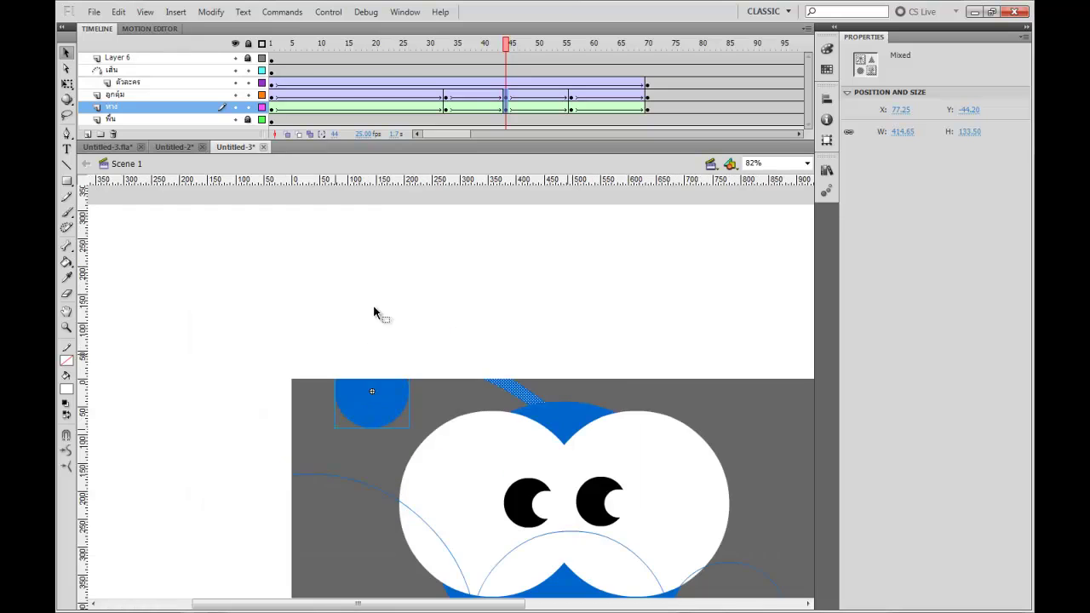
left_click_drag(493, 414, 386, 310)
left_click(370, 295)
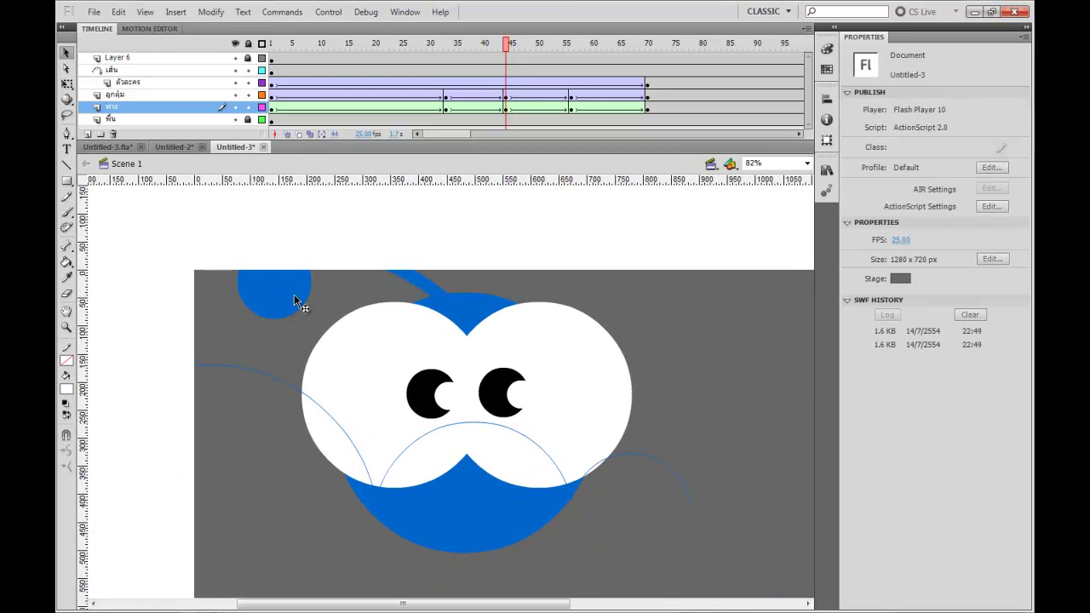
At frame 44, curve the tail downward behind the head and move the ball to its lowered end
left_click_drag(278, 292, 271, 453)
left_click_drag(270, 291, 259, 456)
mouse_move(353, 303)
left_mouse_down()
mouse_move(335, 322)
mouse_move(345, 316)
mouse_move(338, 310)
left_mouse_up()
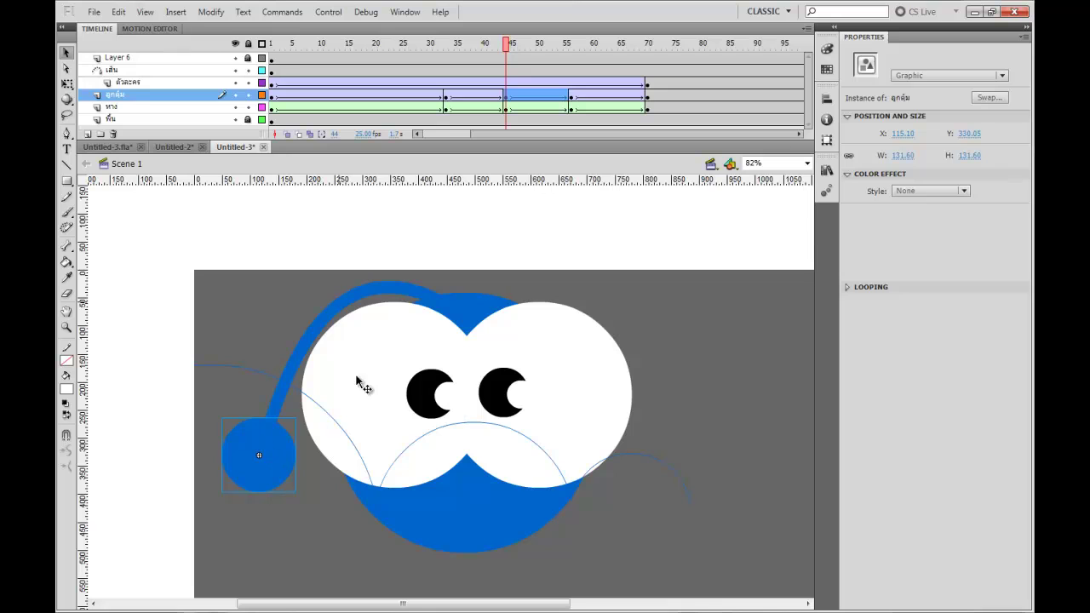
At frame 56, move the tail and ball back to the blue character's head
left_click_drag(305, 477, 306, 446)
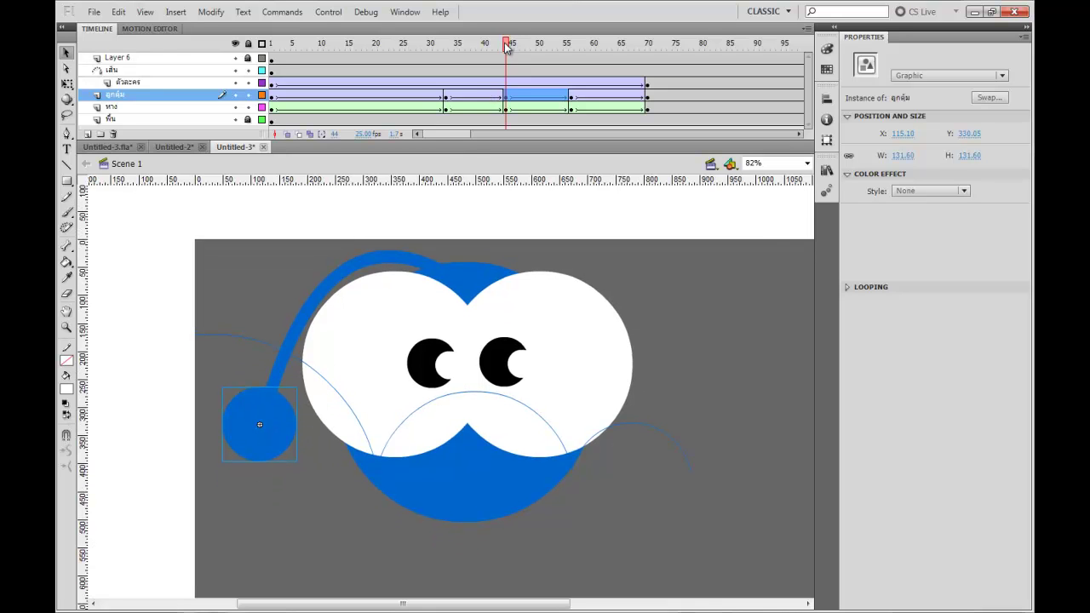
mouse_move(506, 47)
left_mouse_down()
mouse_move(384, 47)
mouse_move(565, 62)
mouse_move(490, 74)
mouse_move(574, 75)
left_mouse_up()
scroll(591, 343, "down", 2)
left_click(574, 95)
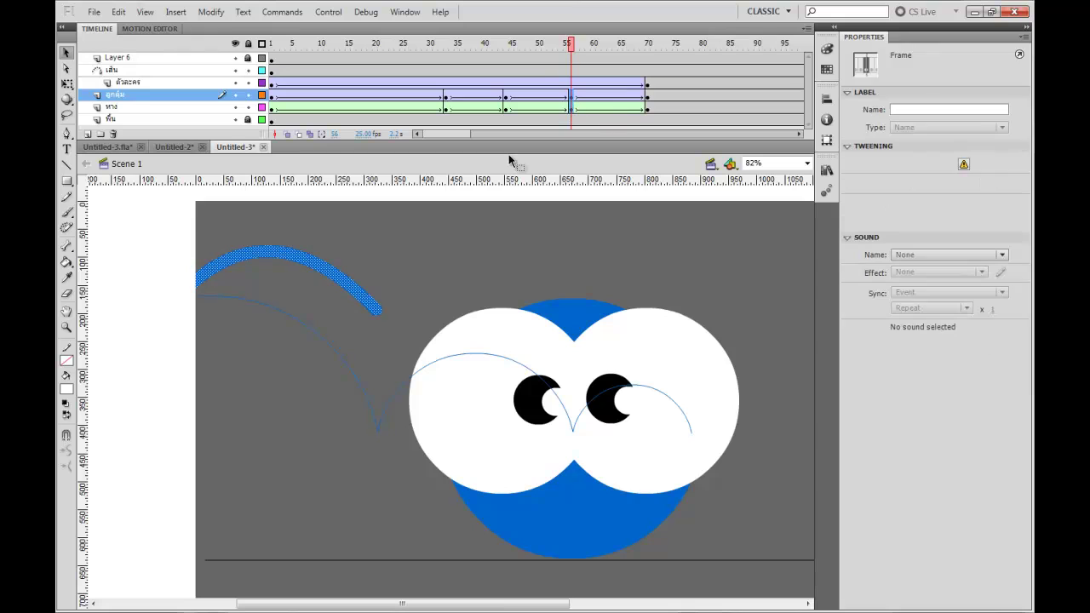
mouse_move(289, 260)
left_mouse_down()
mouse_move(457, 243)
mouse_move(498, 259)
left_mouse_up()
left_click(527, 239)
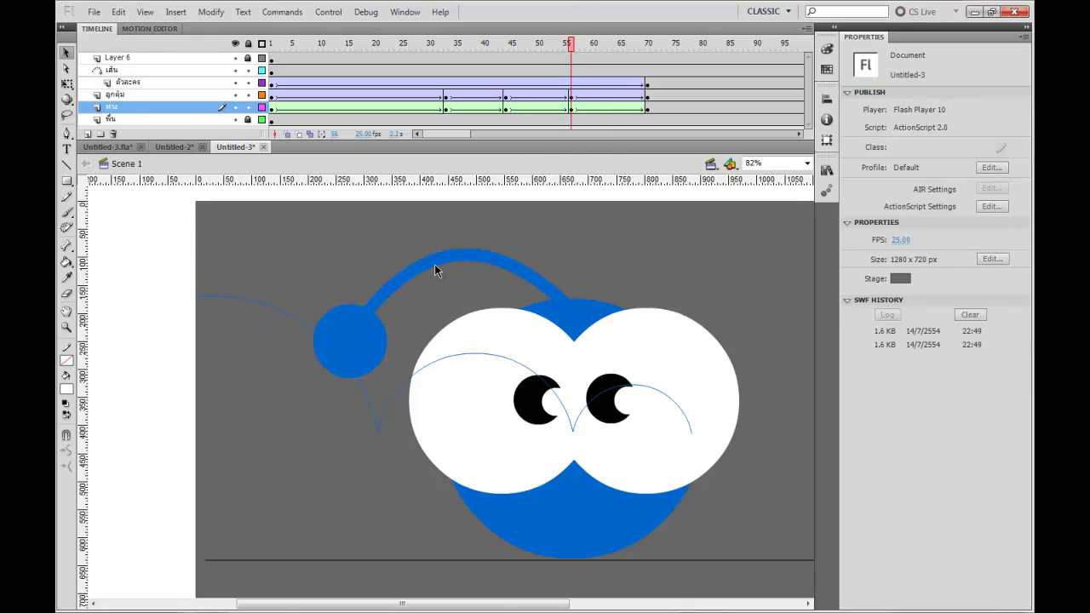
At frame 56, raise the ball high behind the head and flatten the tail's curve so its end meets the ball
left_click(420, 281)
left_click_drag(428, 332, 423, 293)
left_click(329, 285)
left_click_drag(485, 259, 503, 258)
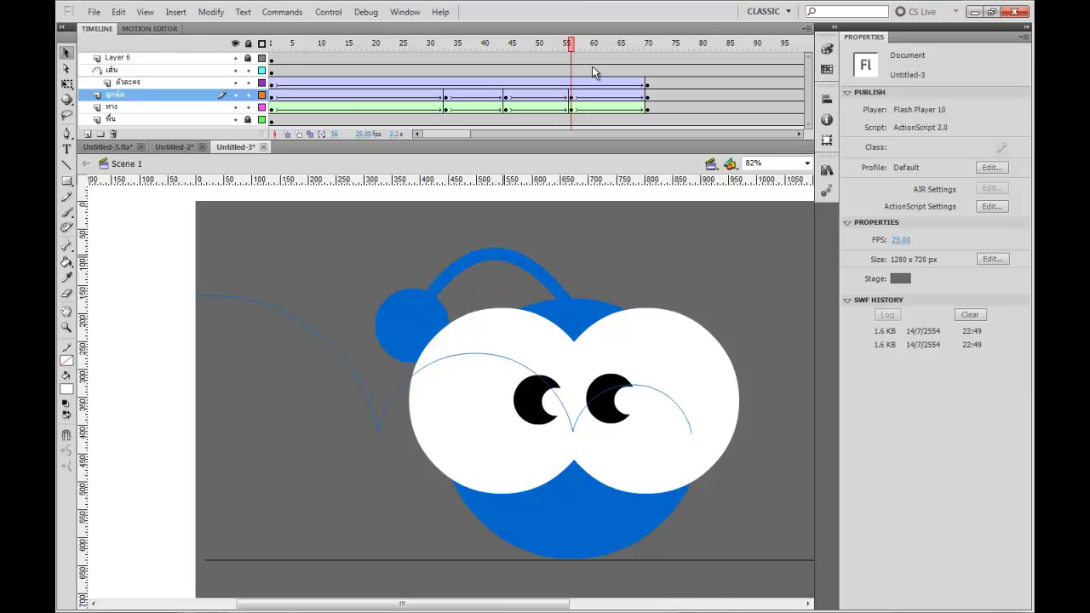
left_click_drag(587, 68, 574, 94)
left_click_drag(429, 247, 429, 219)
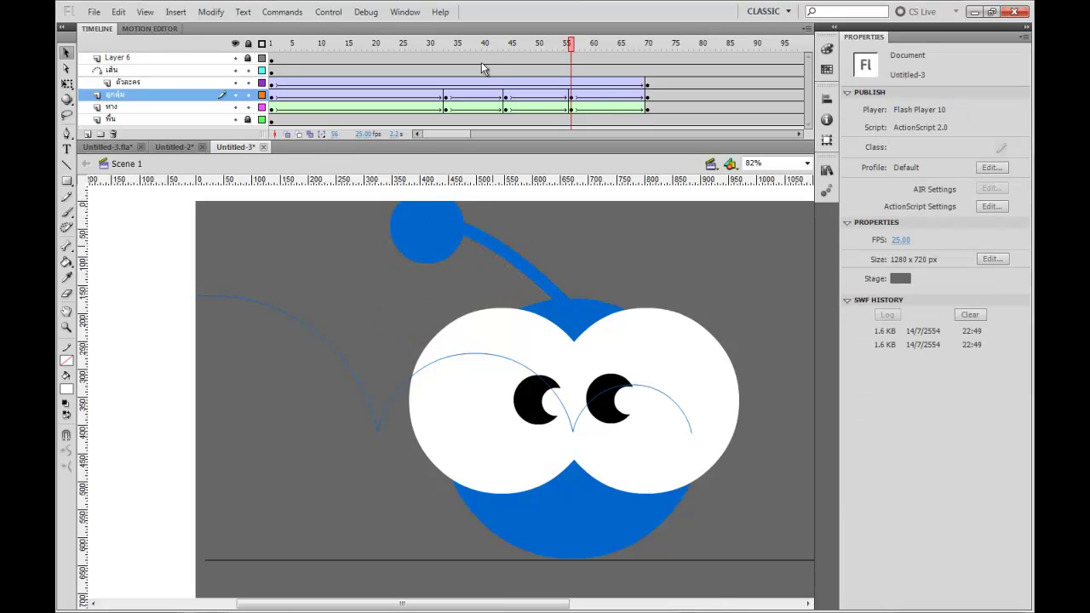
Run the test movie, close it and replay the timeline to check the tail's swing up to frame 70
left_click_drag(482, 46, 547, 68)
left_click_drag(558, 68, 648, 108)
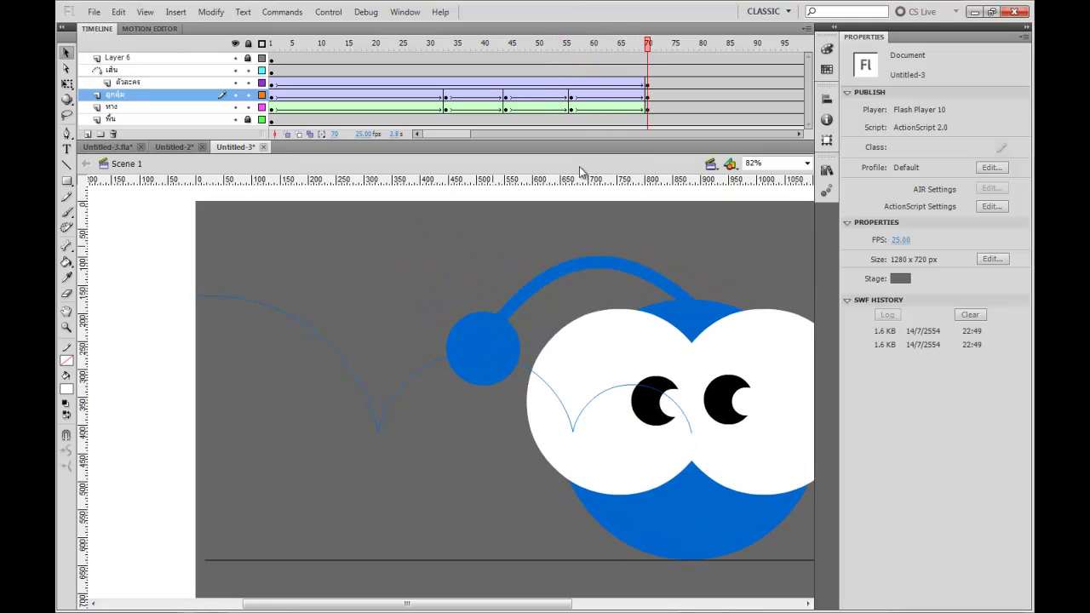
key("ctrl+Return")
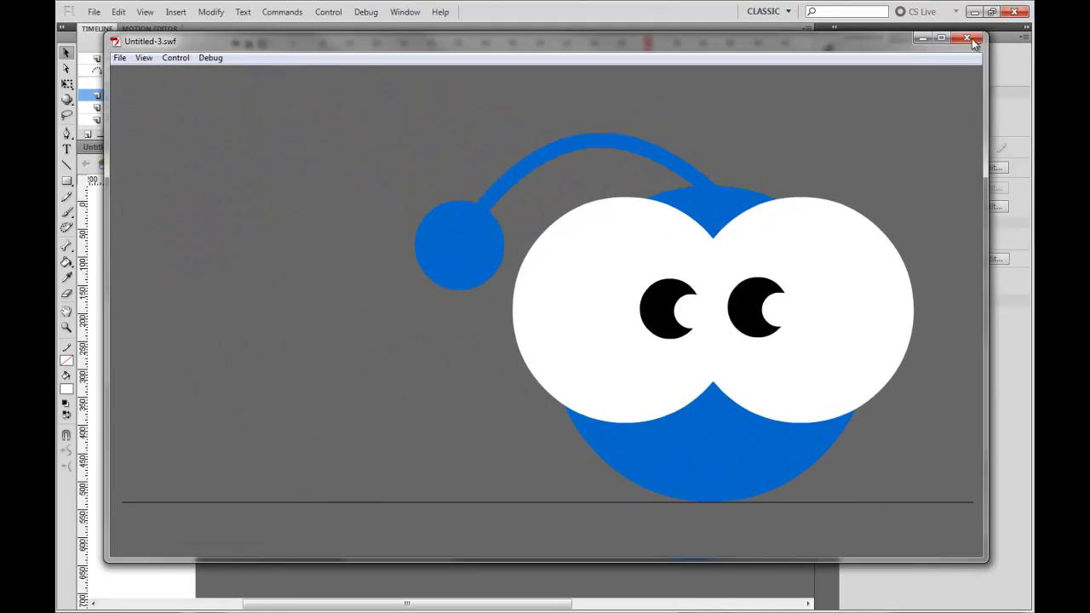
left_click(968, 38)
left_click_drag(548, 77, 391, 89)
key("Return")
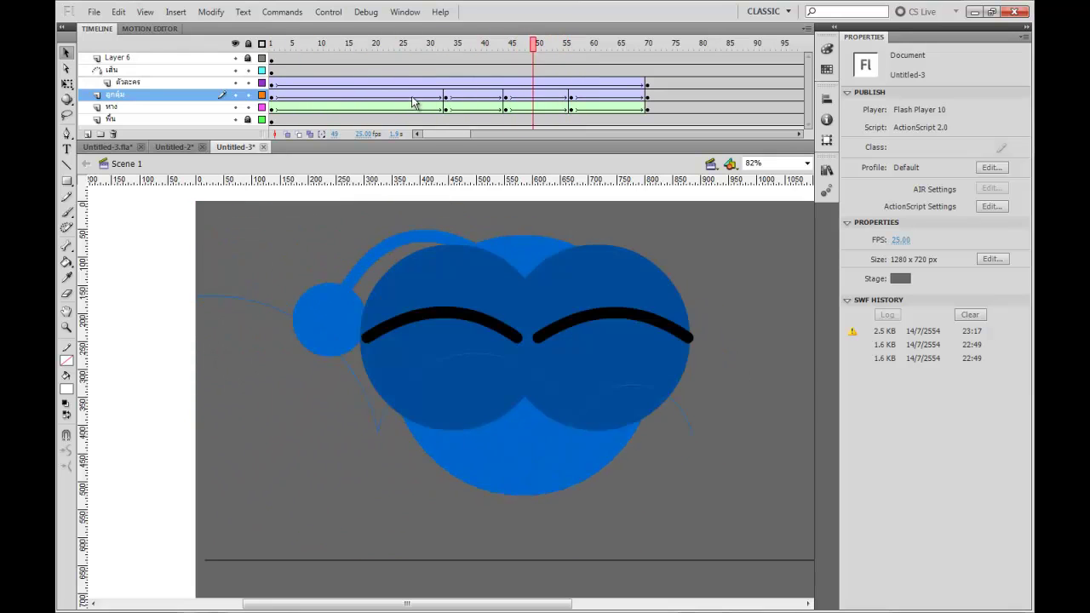
key("Return")
left_click_drag(546, 56, 649, 56)
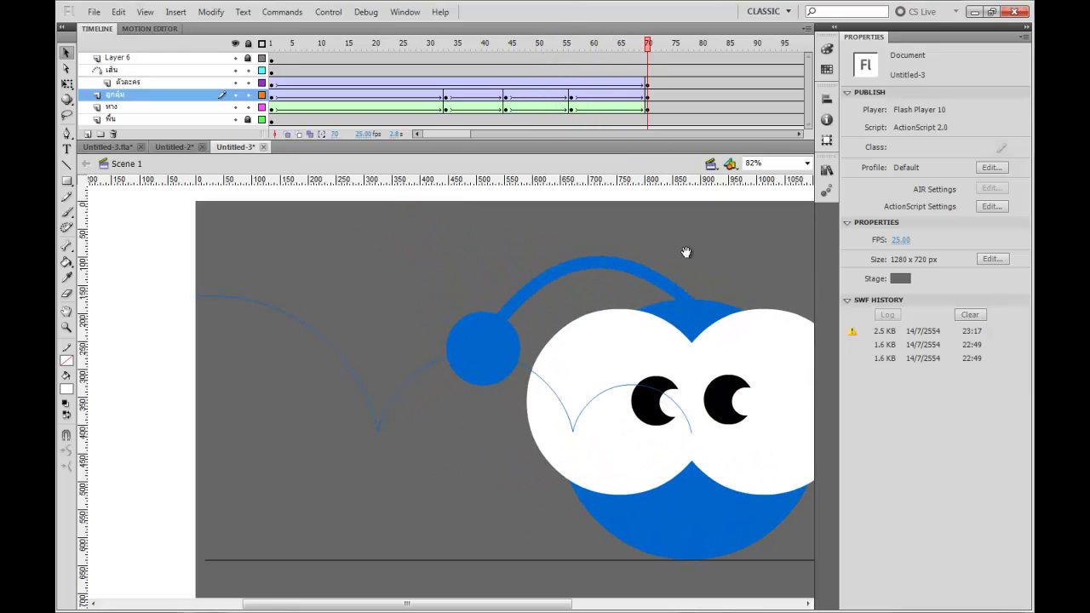
Insert keyframes at frame 63 on the ลูกตุ้ม and หาง layers, lower the ball partly behind the face, curve the tail to it and replay
left_click_drag(686, 252, 512, 237)
left_click_drag(635, 53, 613, 78)
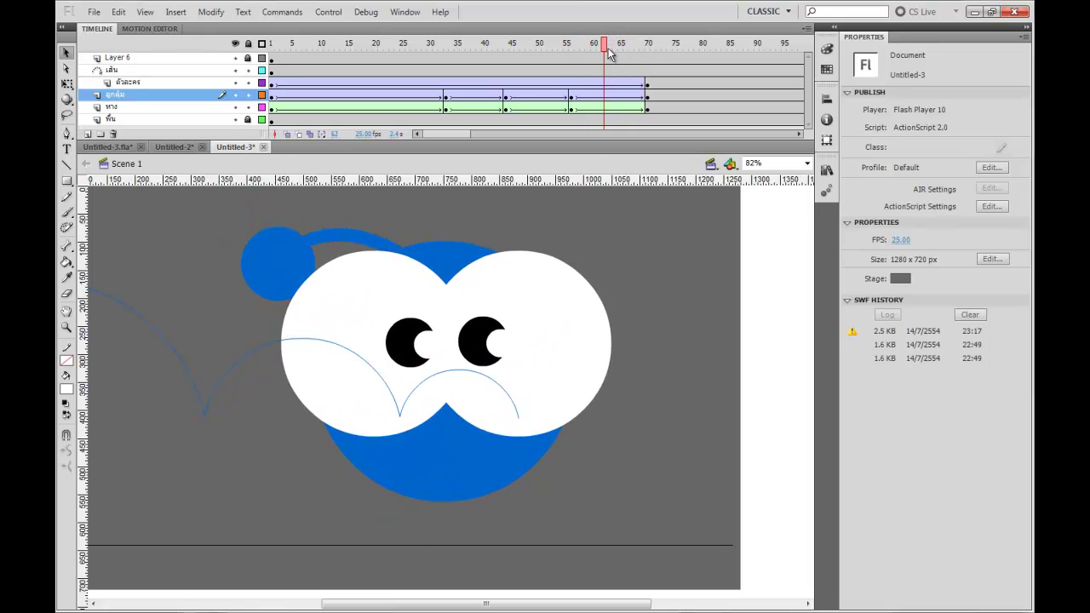
left_click(609, 95)
left_click(611, 108)
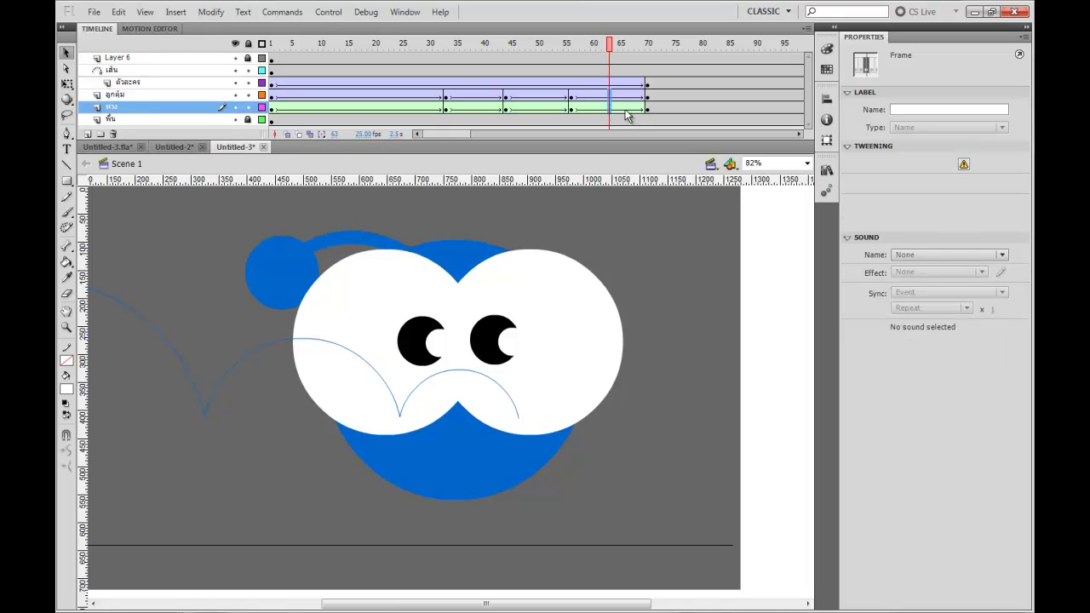
left_click(463, 205)
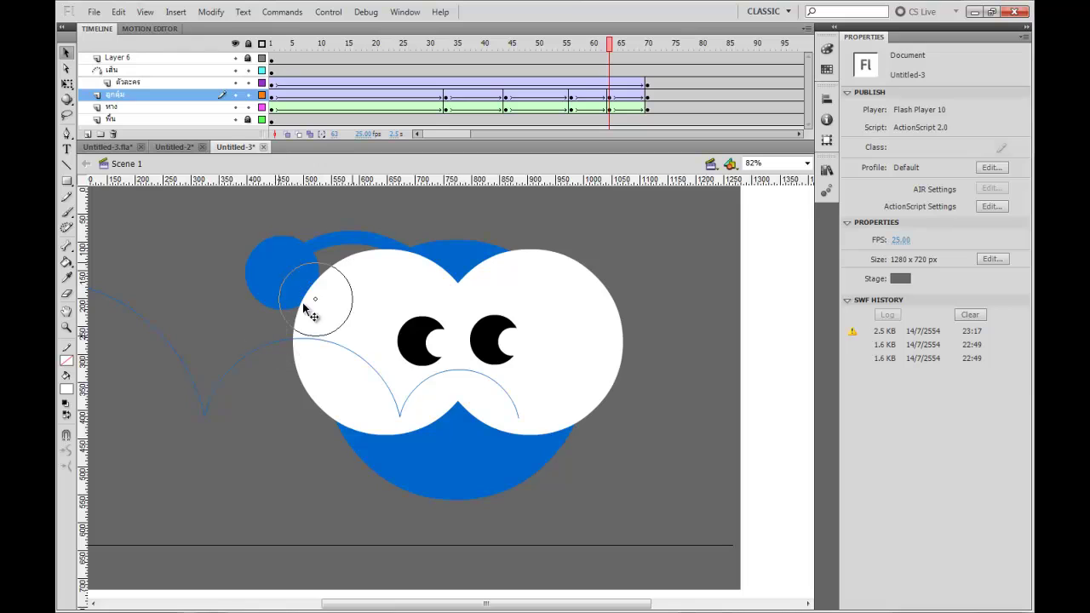
left_click_drag(295, 341, 296, 341)
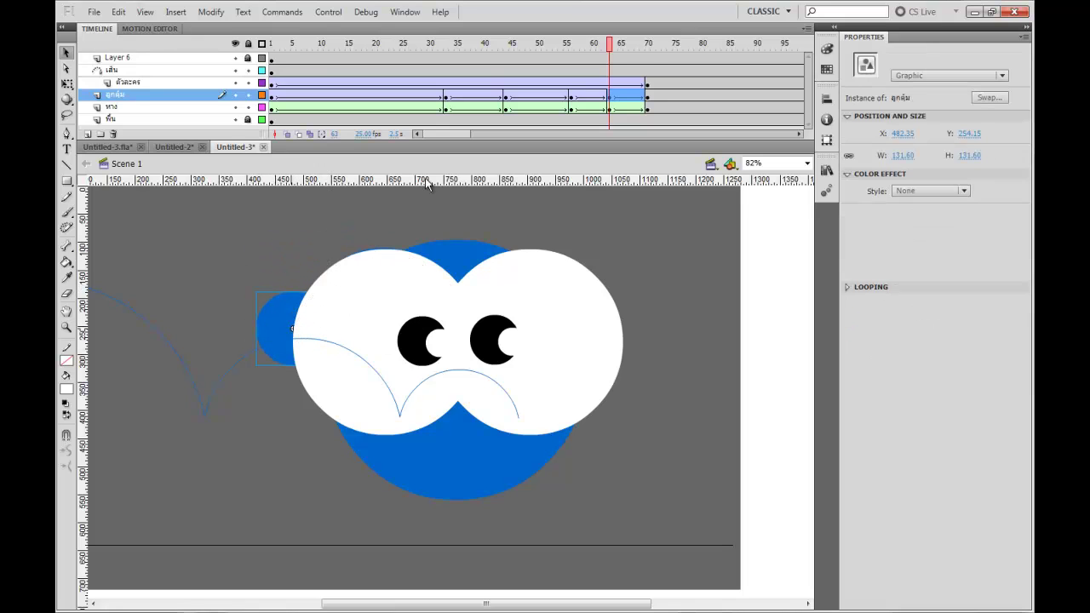
left_click_drag(608, 49, 495, 57)
key("Return")
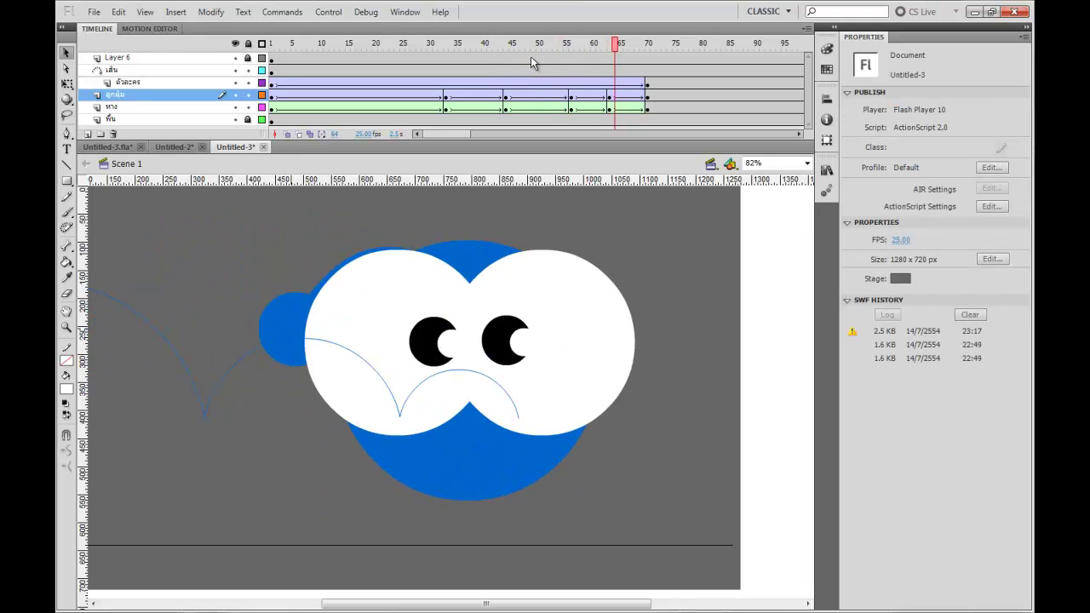
Insert keyframes at frame 78 on both swing layers, with a classic tween for the ball and a shape tween for the tail from frame 70
left_click_drag(562, 46, 692, 83)
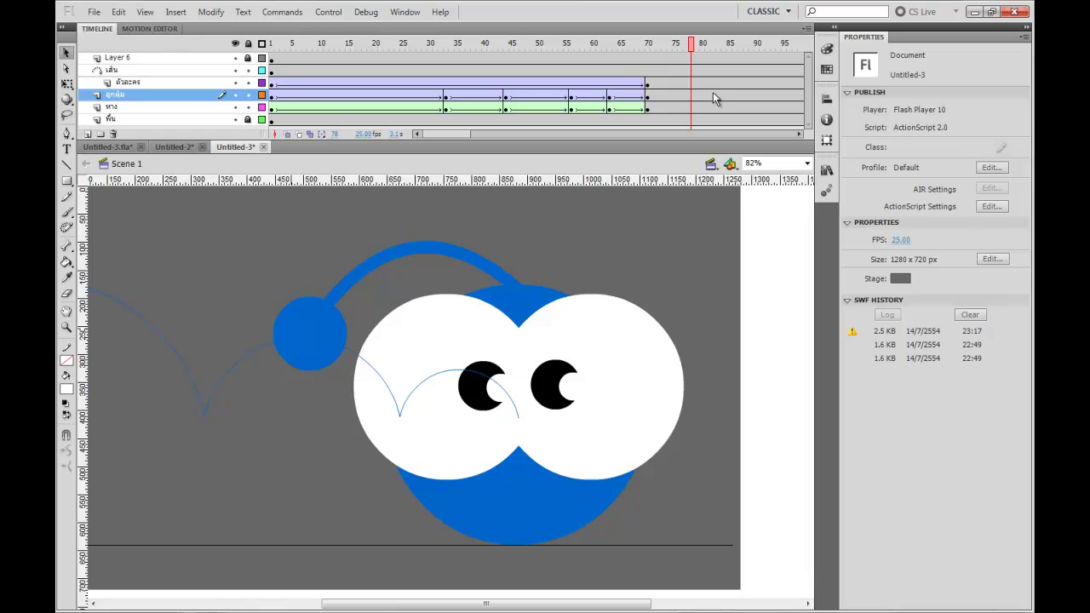
right_click(662, 100)
left_click(662, 100)
right_click(663, 100)
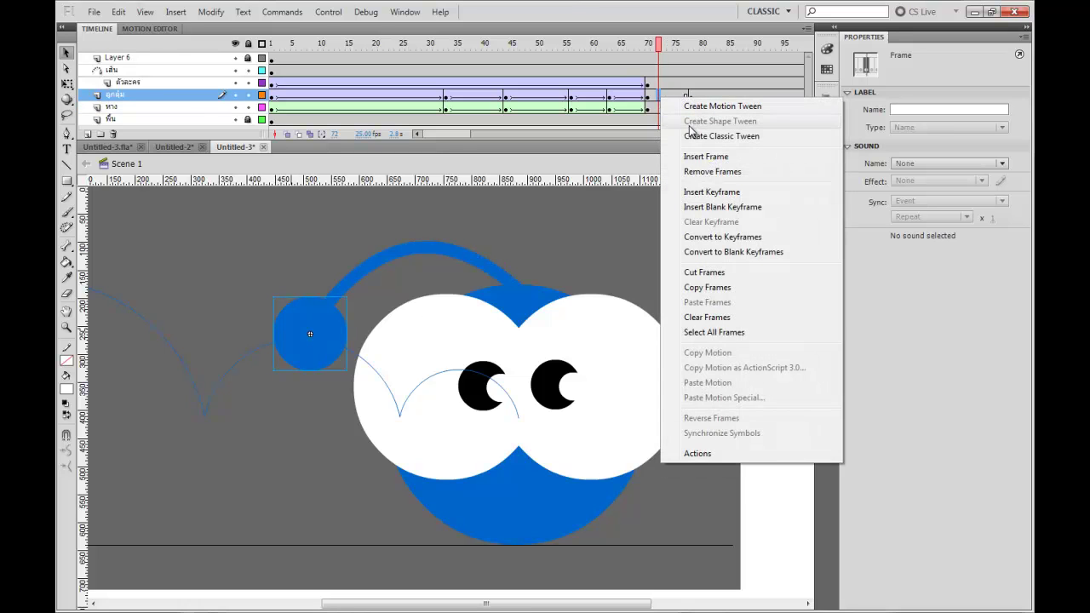
left_click(692, 137)
right_click(662, 106)
left_click(691, 129)
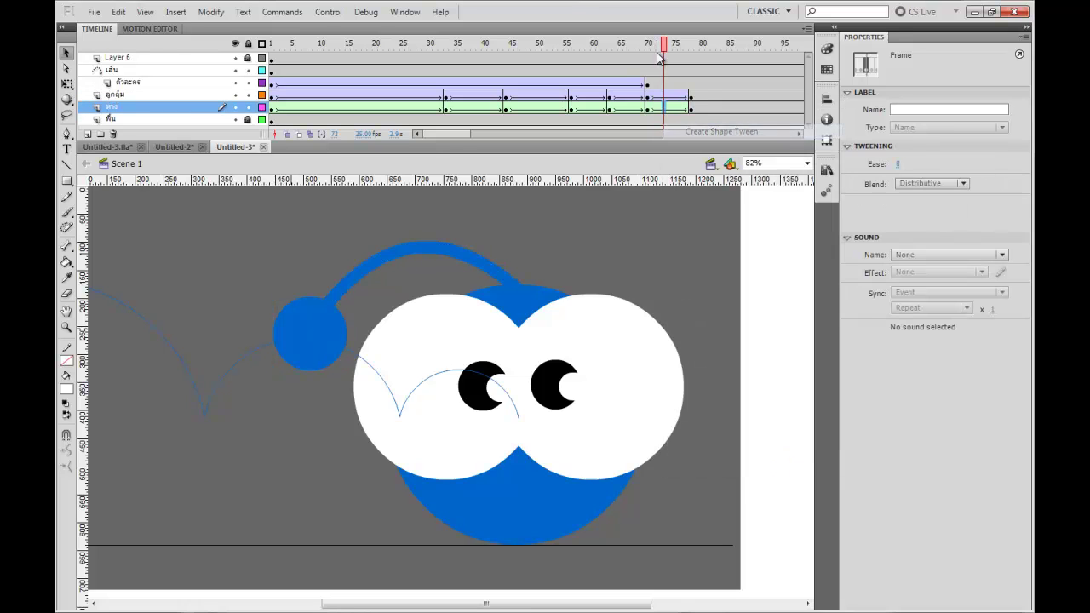
At frame 70, raise the ball close above the head and bend the tail into a shorter arc that reaches it
mouse_move(660, 58)
left_mouse_down()
mouse_move(607, 53)
mouse_move(657, 60)
mouse_move(591, 66)
mouse_move(648, 61)
left_mouse_up()
left_click(489, 204)
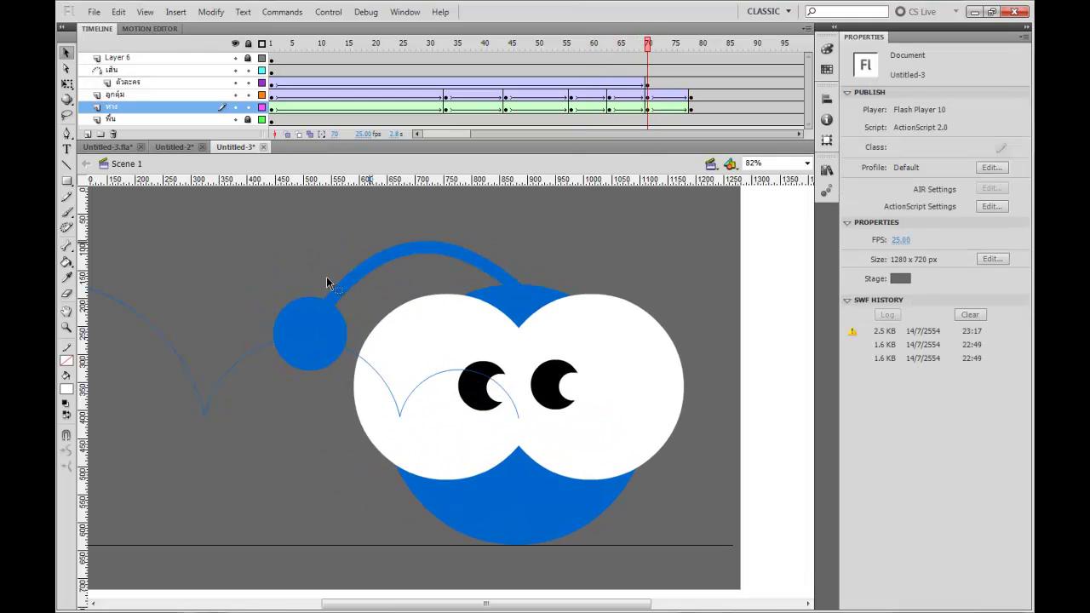
left_click(282, 265)
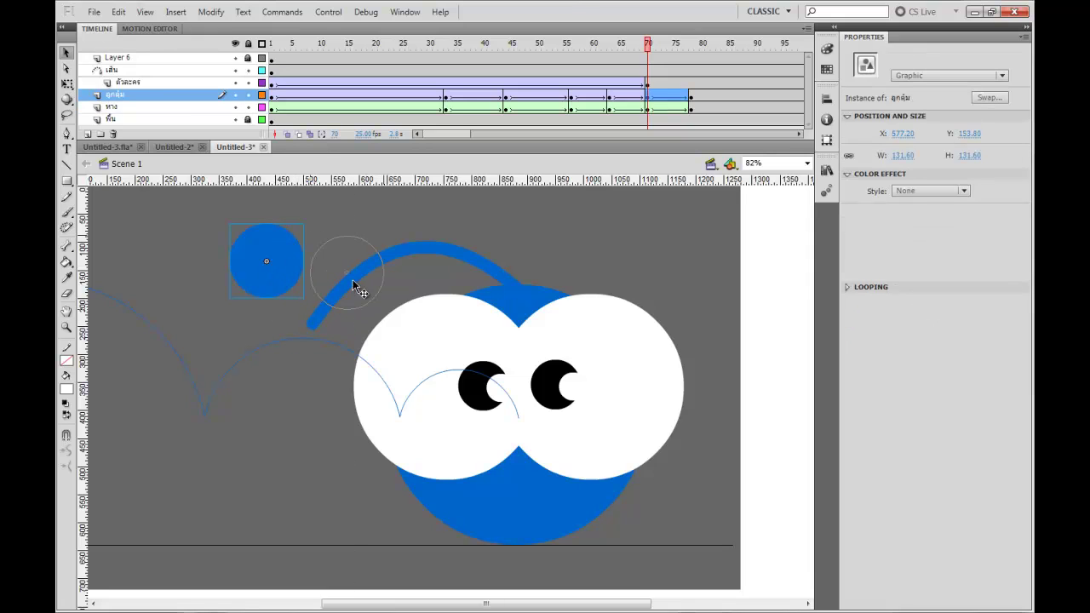
left_click_drag(353, 279, 378, 273)
left_click(267, 287)
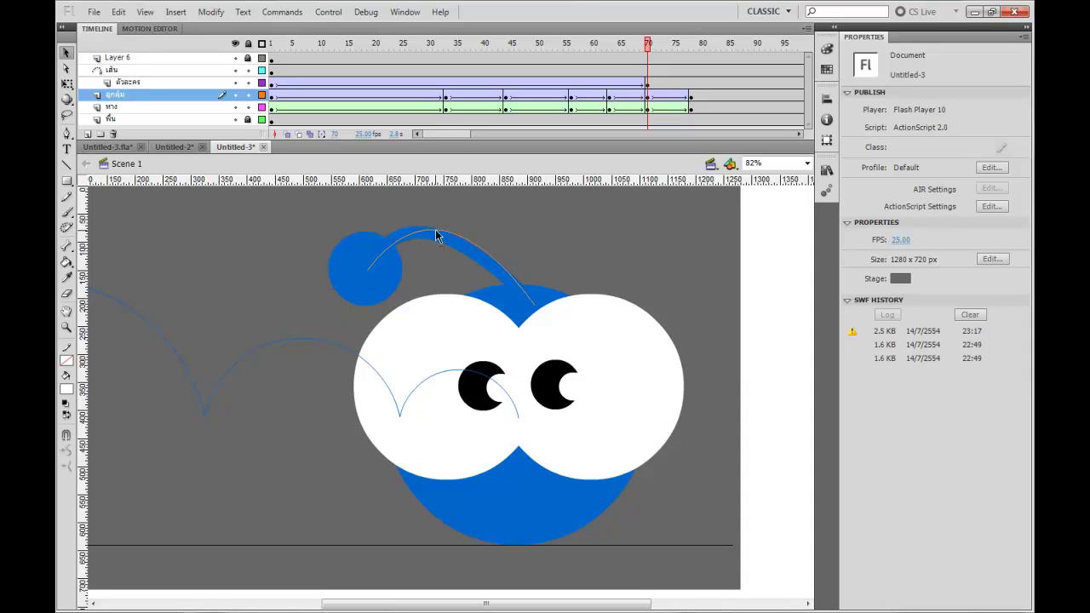
Replay the settling swing, and at frame 70 shift the ball and tail end farther behind the head
mouse_move(645, 49)
left_mouse_down()
mouse_move(567, 44)
mouse_move(696, 44)
mouse_move(537, 43)
mouse_move(663, 46)
left_mouse_up()
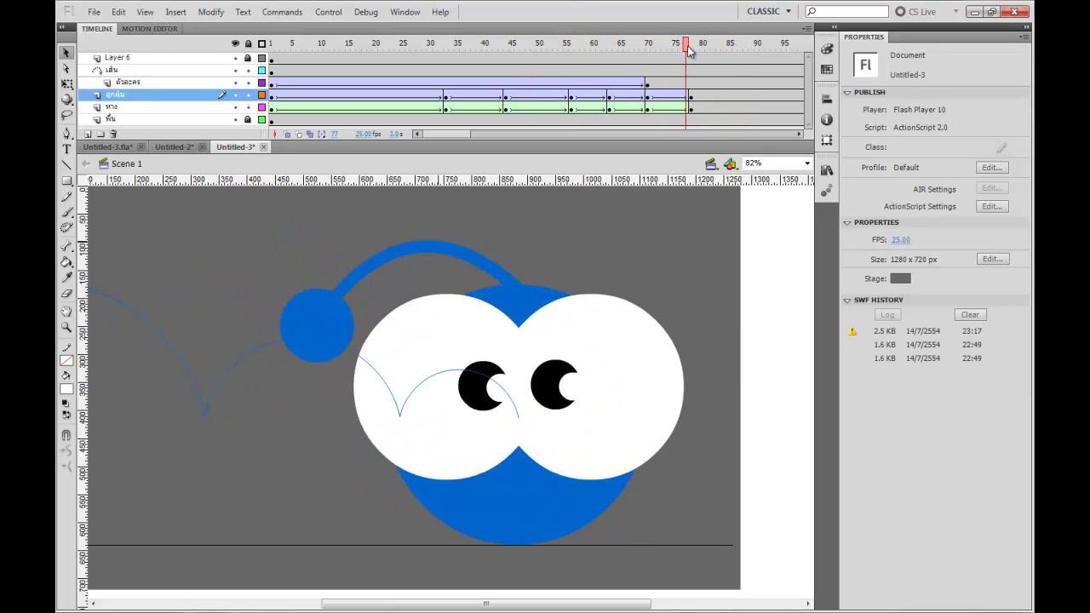
left_click(500, 47)
key("Return")
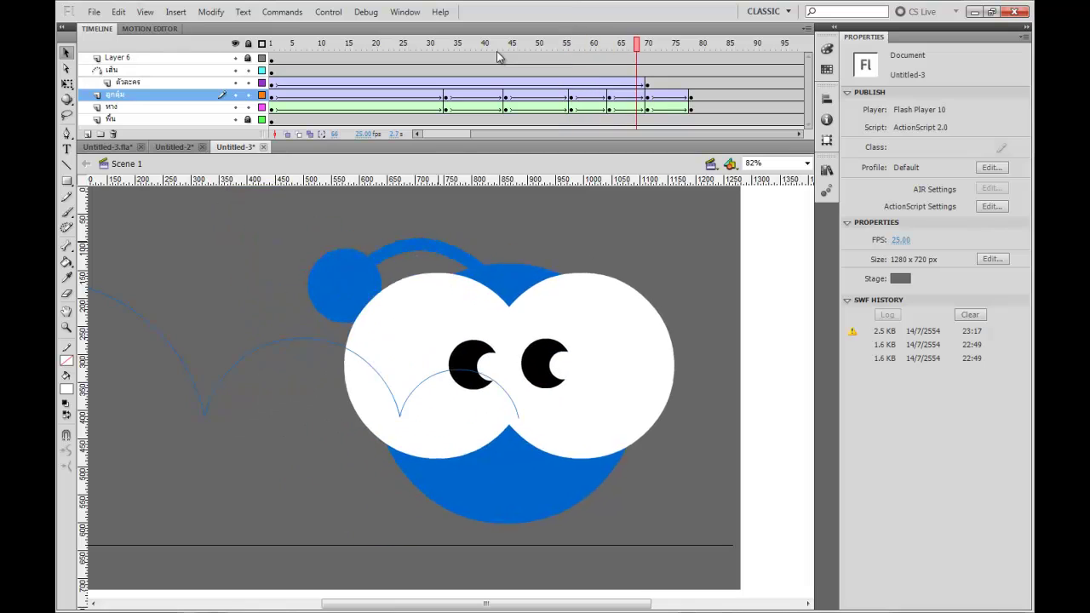
left_click_drag(582, 54, 650, 58)
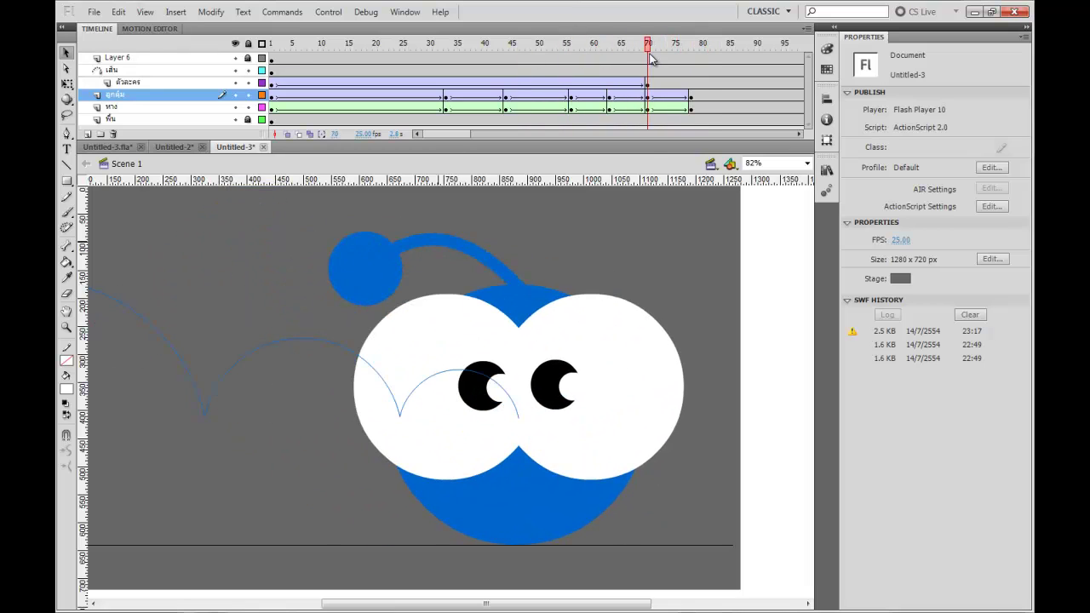
left_click_drag(356, 290, 314, 291)
left_click(368, 277)
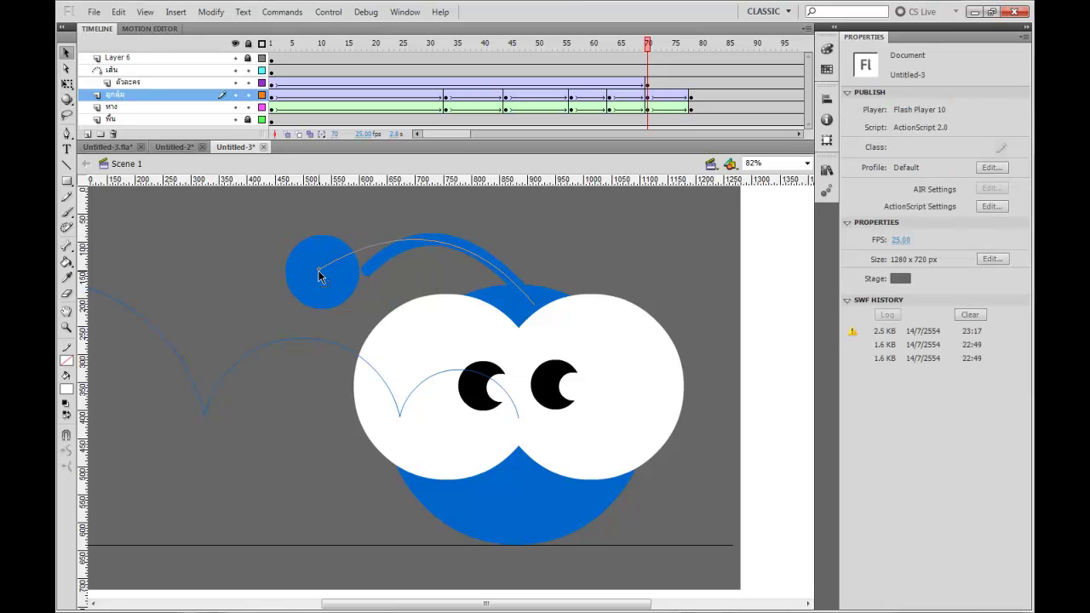
In the final keyframe at frame 78, lower the ball to Y 318.95, extend the tail down to it and replay
left_click_drag(650, 43, 688, 51)
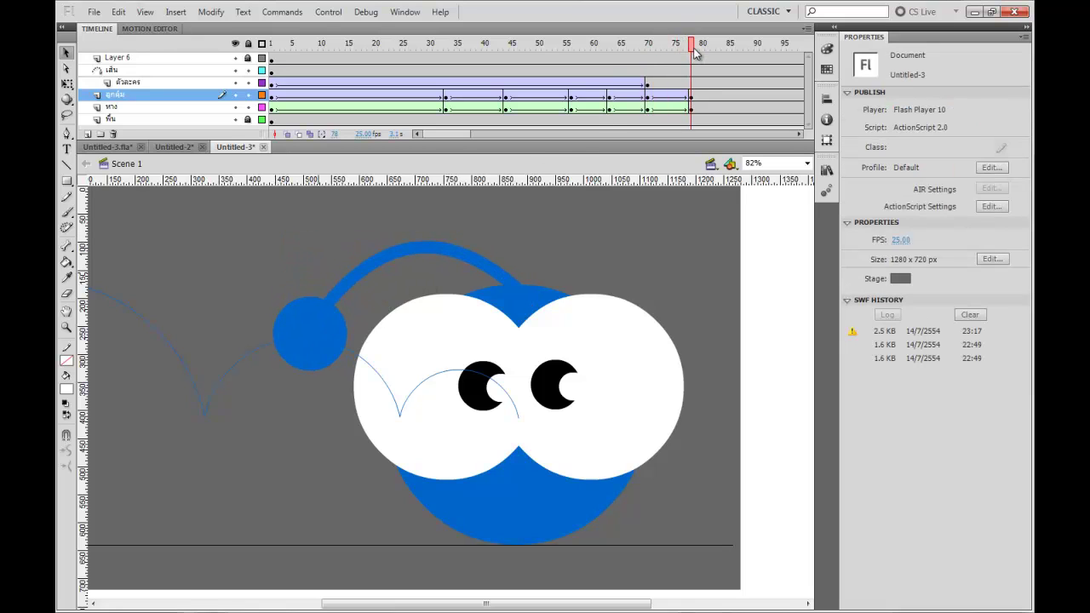
left_click_drag(336, 366, 337, 366)
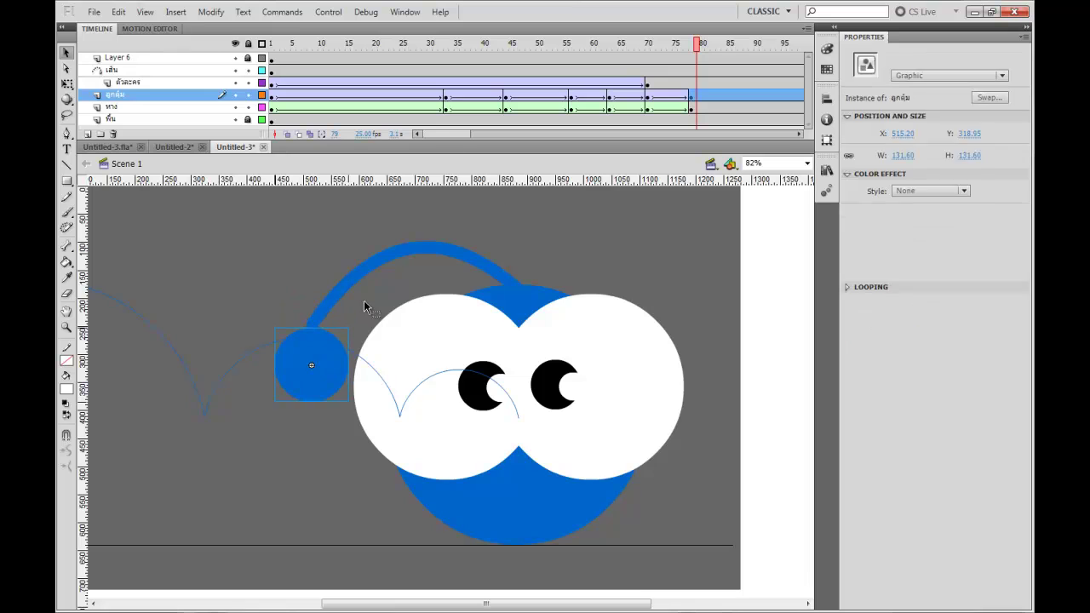
left_click(364, 304)
left_click_drag(312, 325, 312, 368)
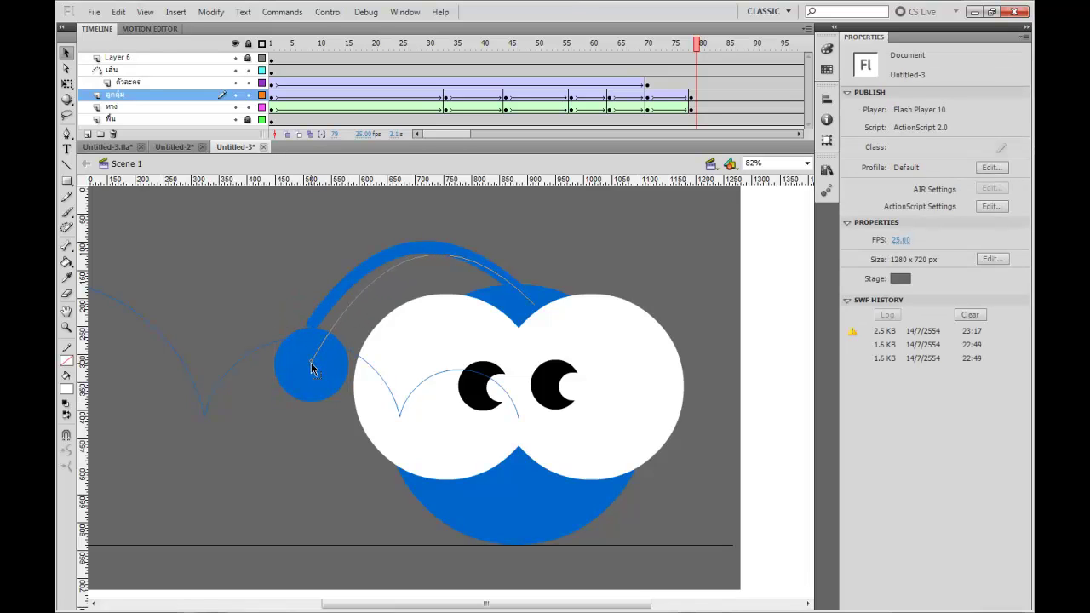
key("Return")
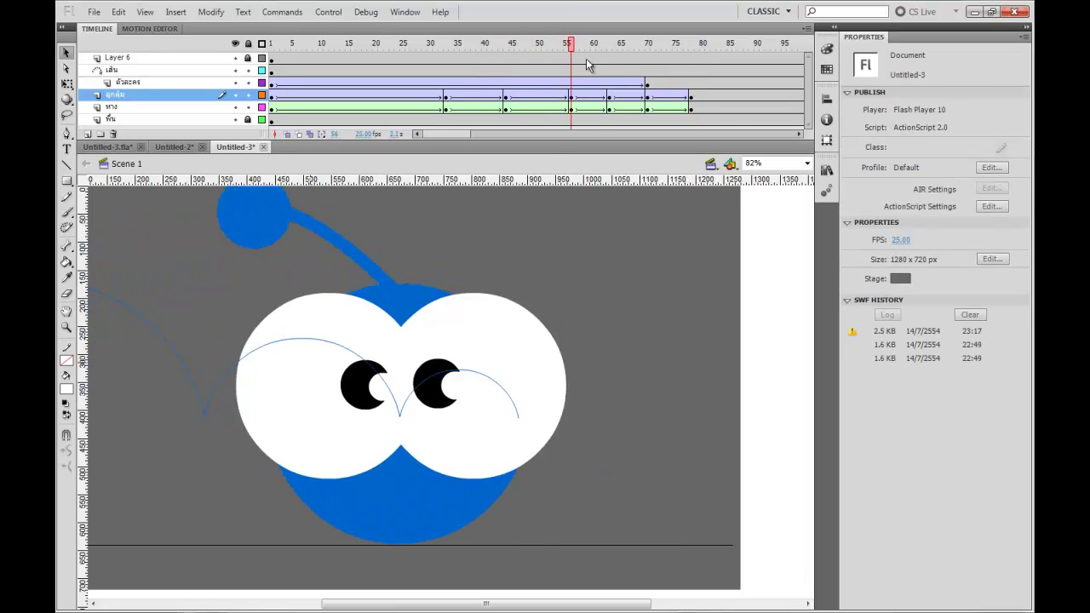
At frame 63, lower the ball and tail end slightly further, and replay the swing from around frame 44
left_click_drag(599, 47, 609, 68)
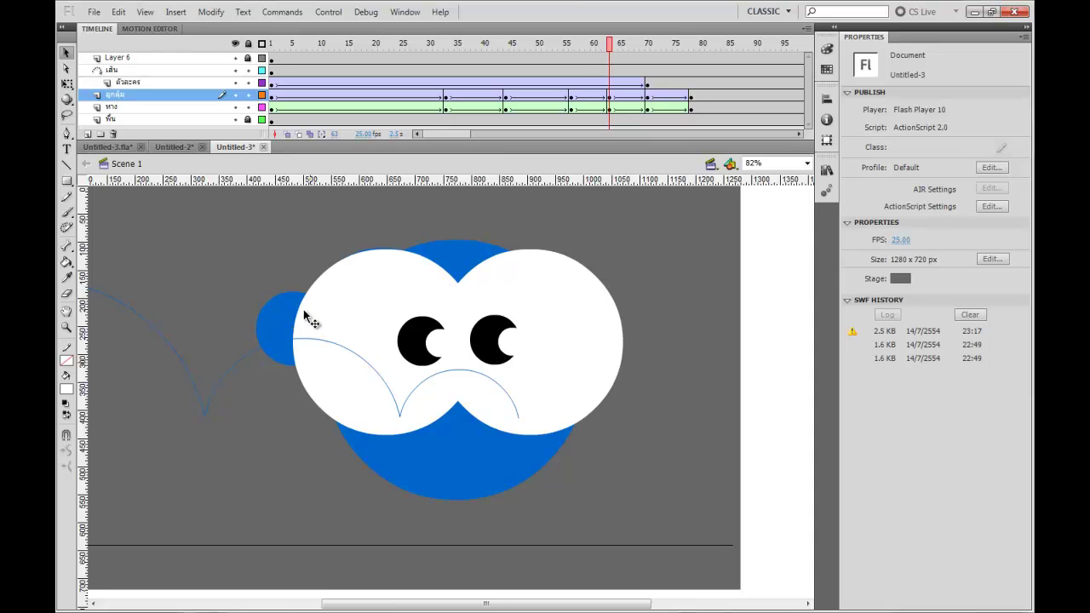
left_click(289, 356)
left_click_drag(594, 46, 506, 44)
key("Return")
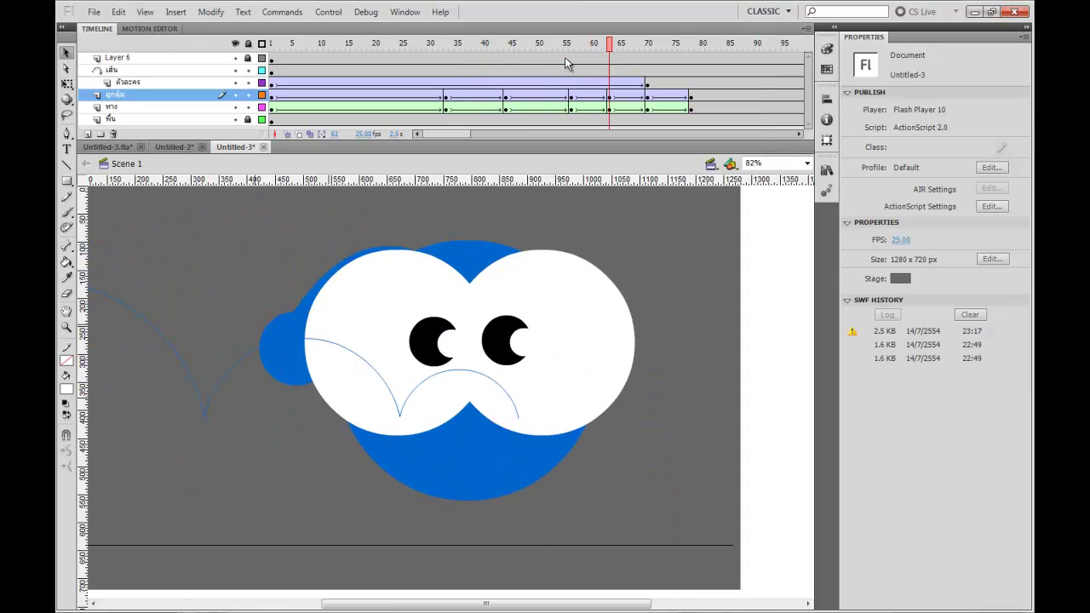
key("Return")
Move the last ball and tail keyframes from frame 78 to frame 88 and replay the ending from frame 60
left_click_drag(718, 46, 679, 107)
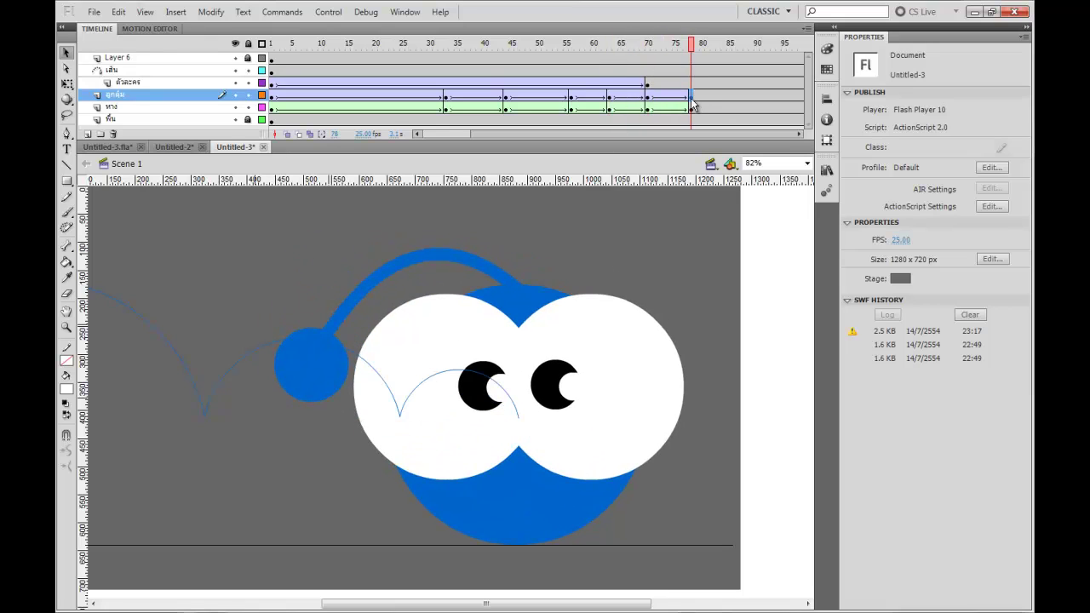
left_click(691, 106)
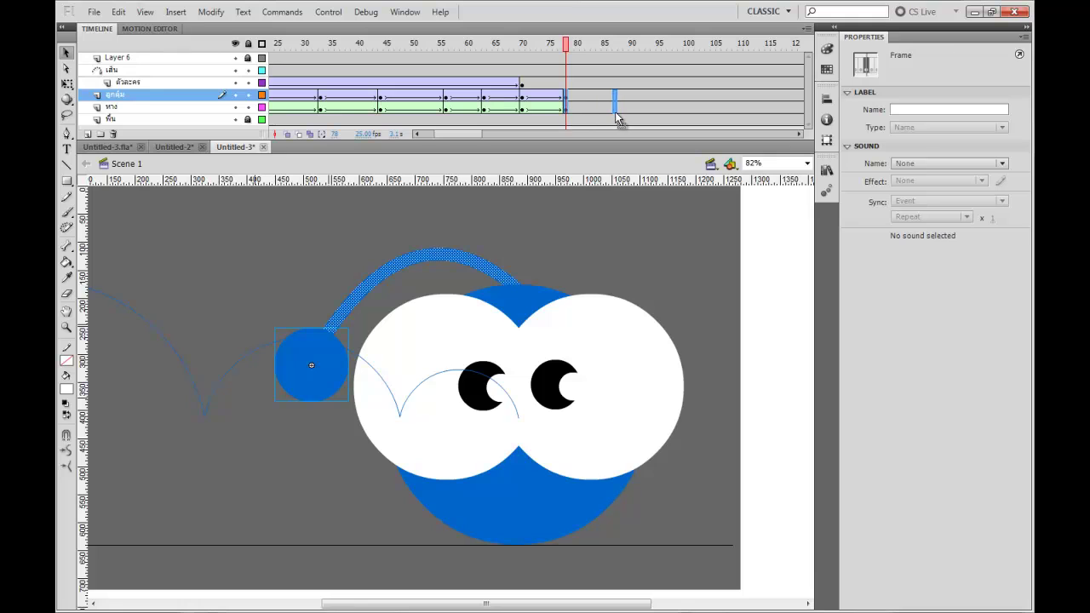
key("F6")
left_click_drag(615, 53, 469, 53)
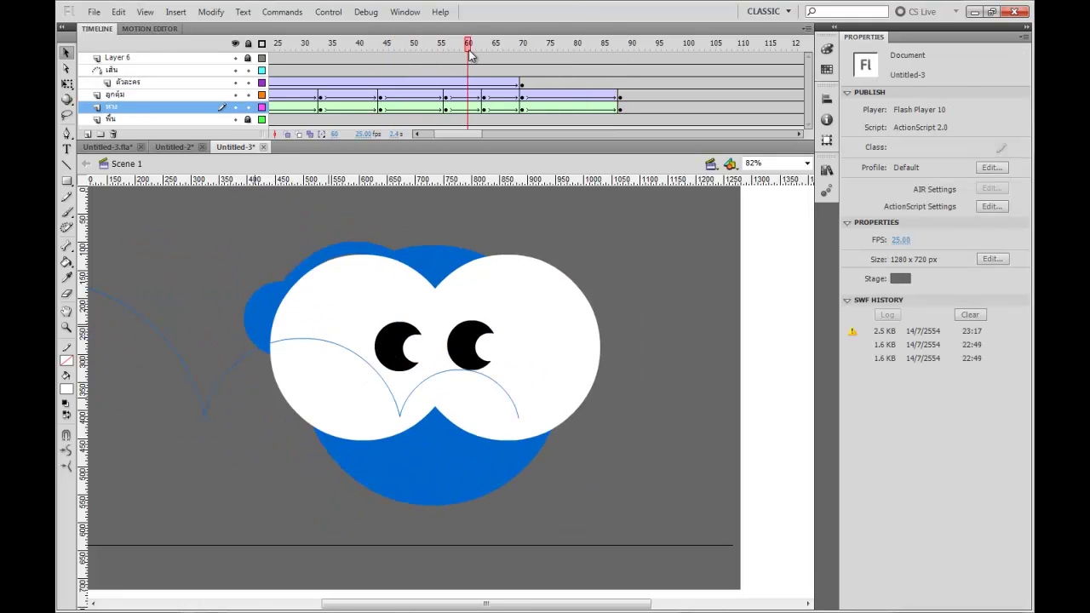
key("Return")
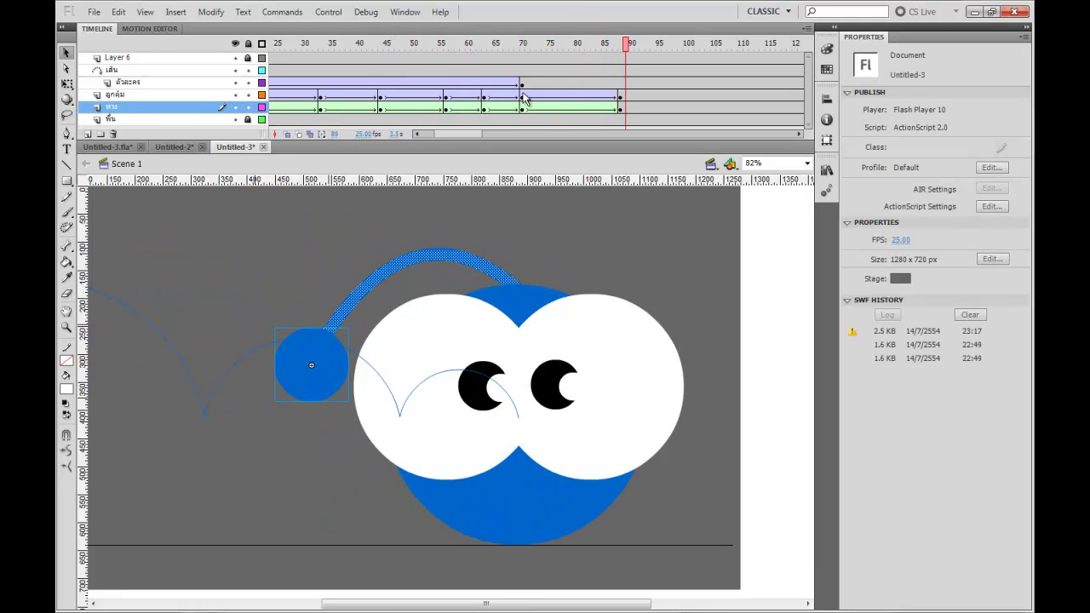
Move the ball and tail keyframes from frame 70 to frame 75 and replay the settling swing
left_click(524, 97)
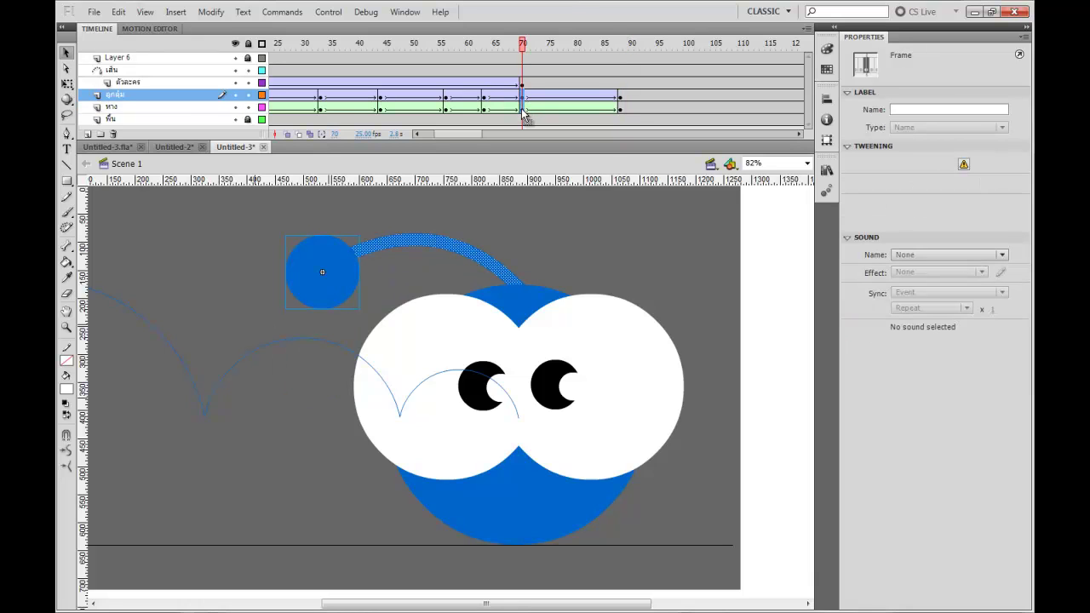
left_click_drag(551, 111, 548, 104)
left_click_drag(516, 45, 418, 45)
key("Return")
key("Return")
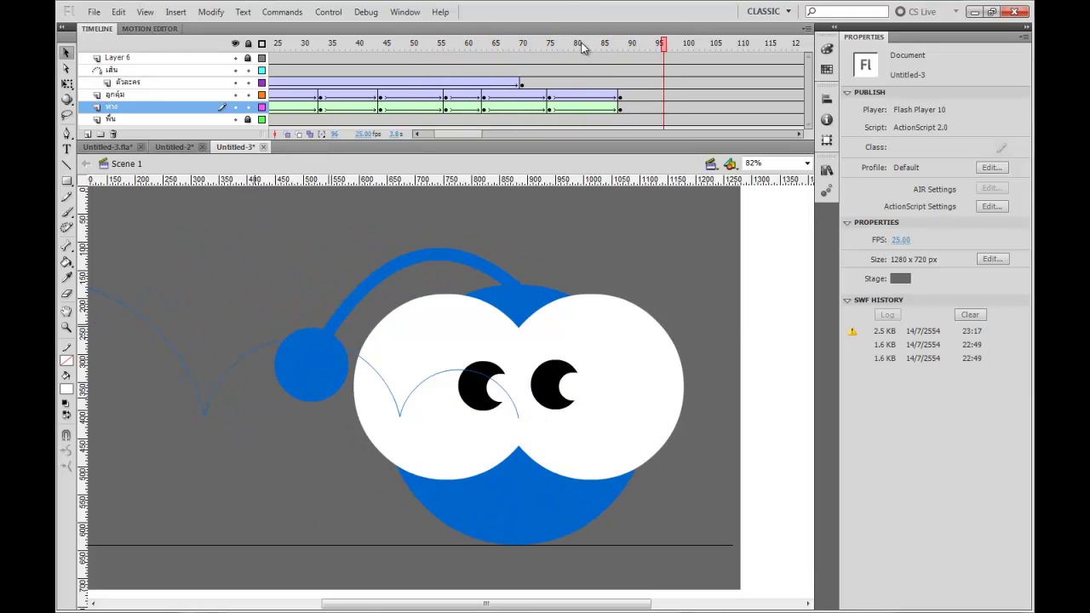
At frame 75, shift the ball and the tail end closer to the head, and replay the swing
left_click_drag(582, 43, 533, 64)
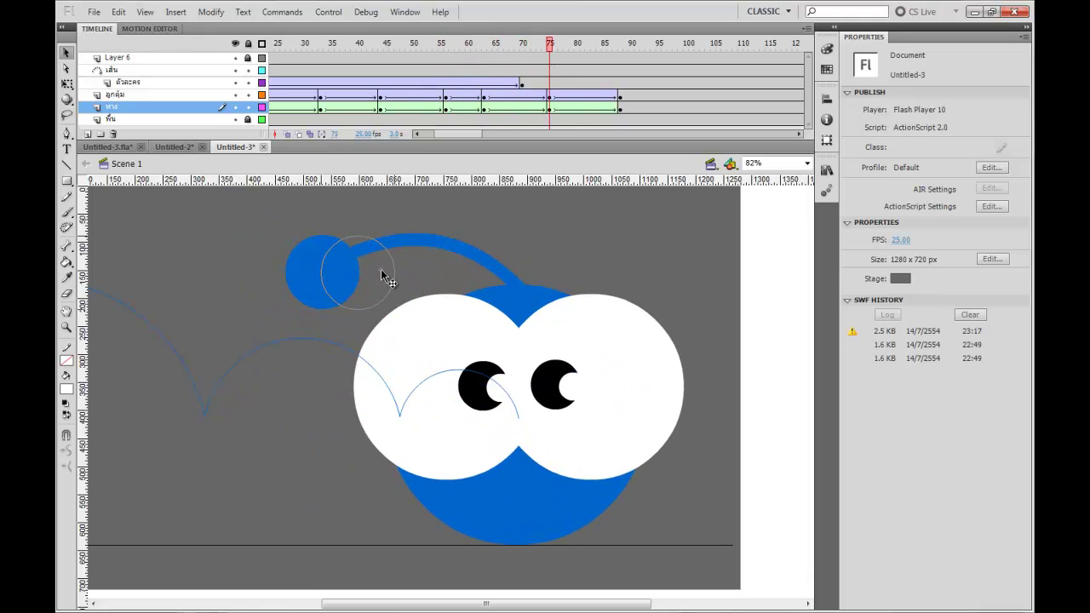
left_click_drag(382, 273, 385, 273)
left_click(452, 198)
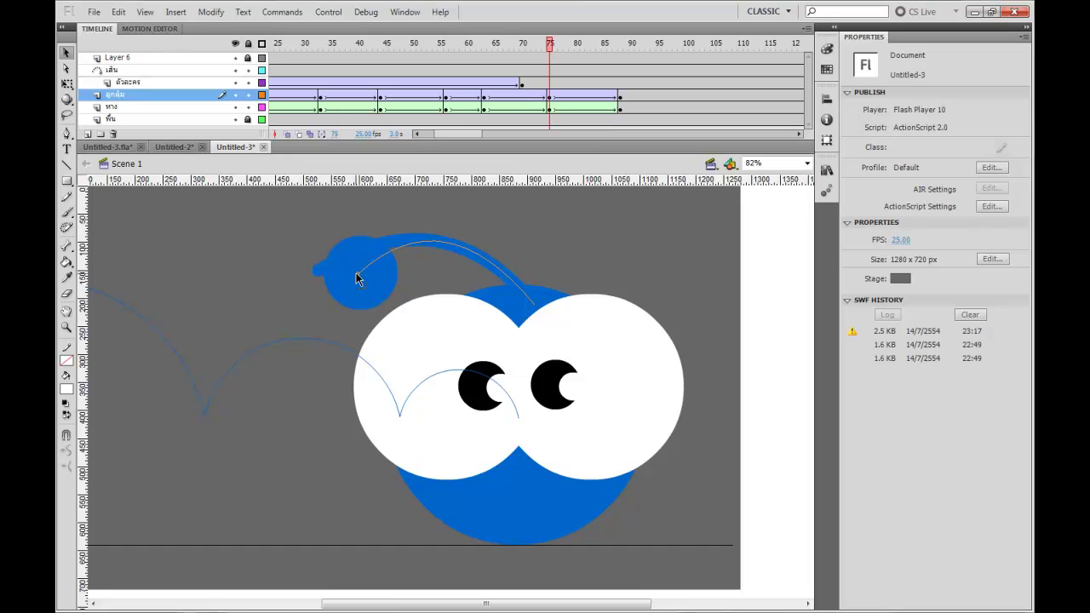
left_click_drag(548, 50, 458, 72)
key("Return")
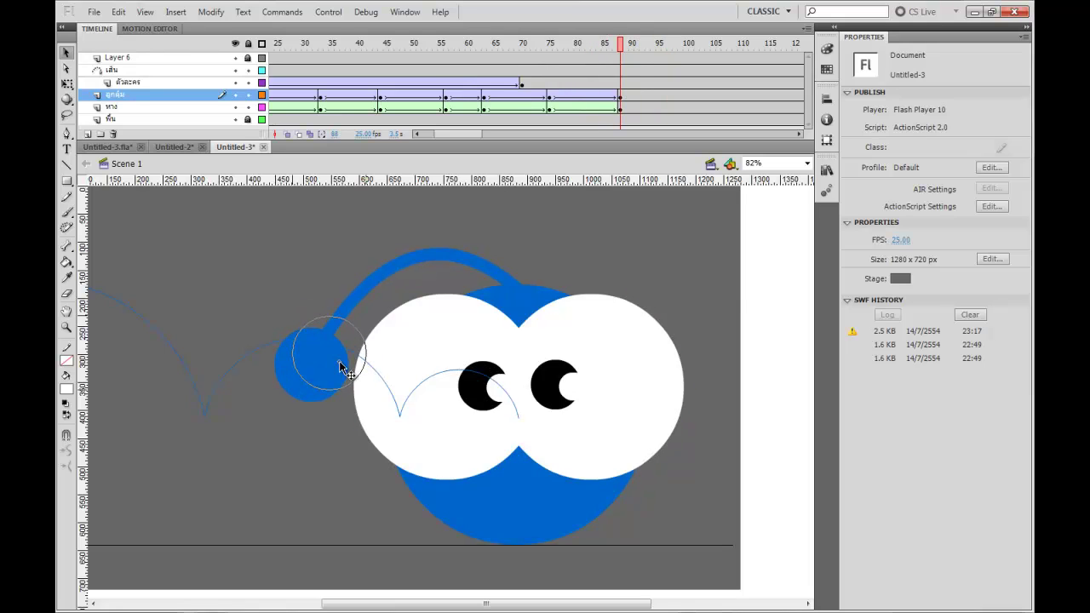
At frame 88, raise the ball and the tail end slightly toward the head, and review the ending
left_click_drag(345, 360, 362, 330)
left_click_drag(593, 53, 520, 46)
key("Return")
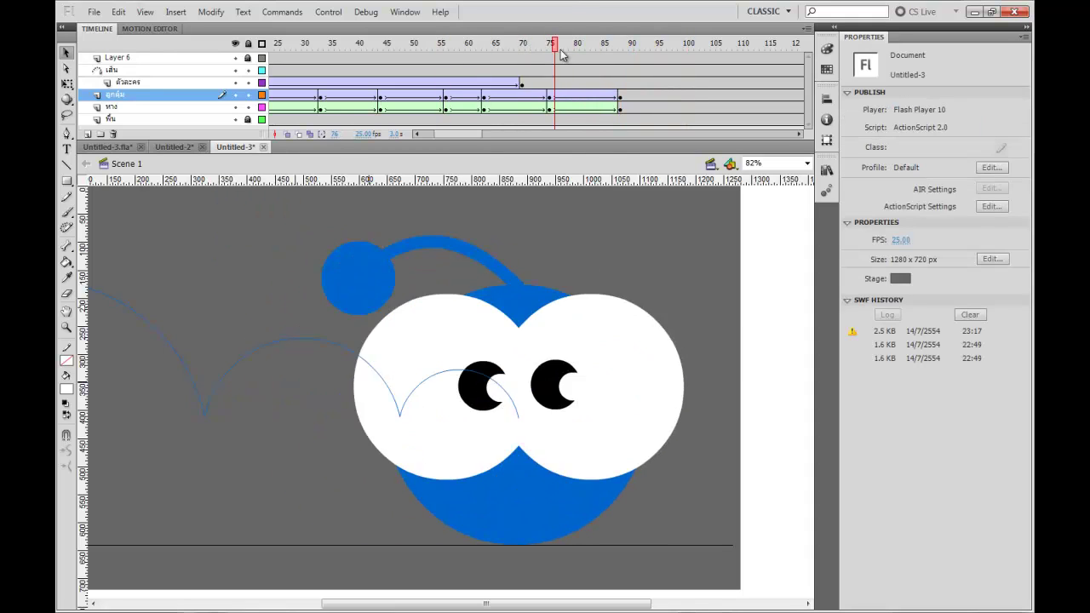
left_click_drag(601, 46, 618, 66)
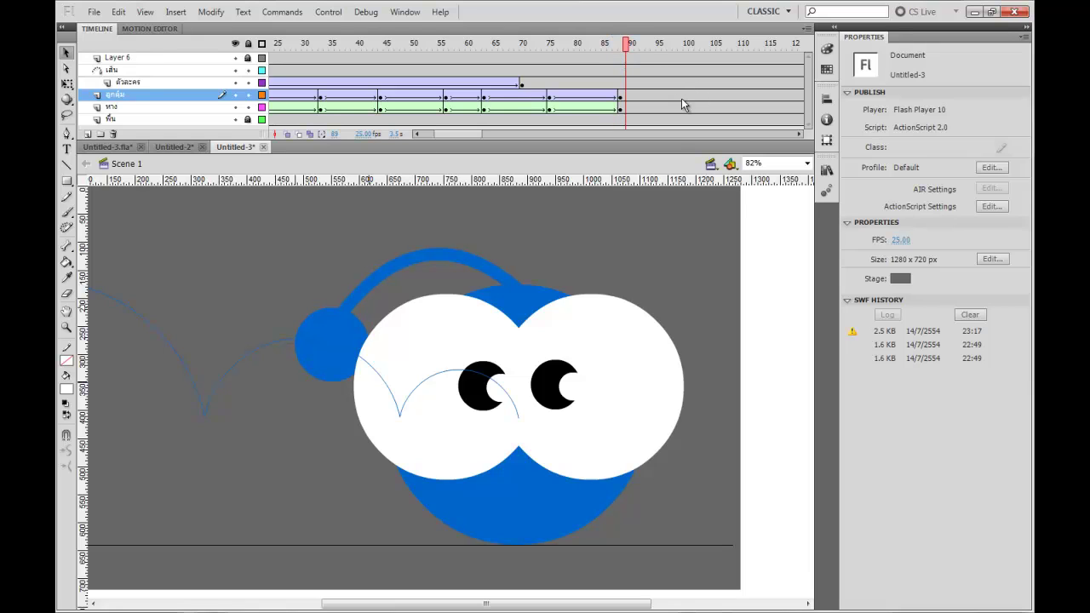
left_click_drag(635, 49, 593, 48)
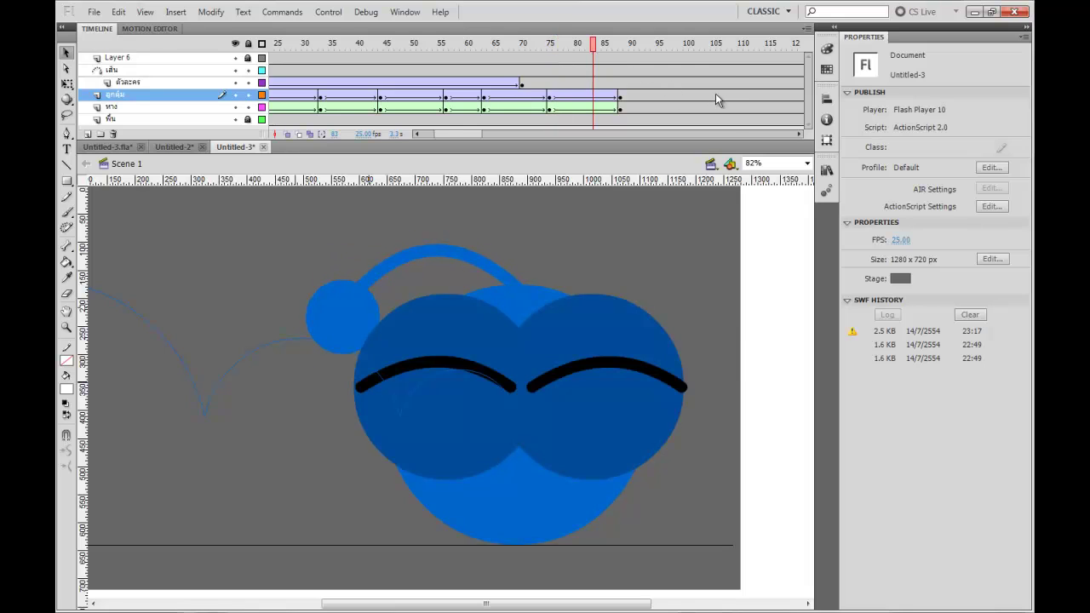
Add ball and tail keyframes at frames 109 and 98, and raise the ball and tail end slightly at frame 98
left_click(736, 100)
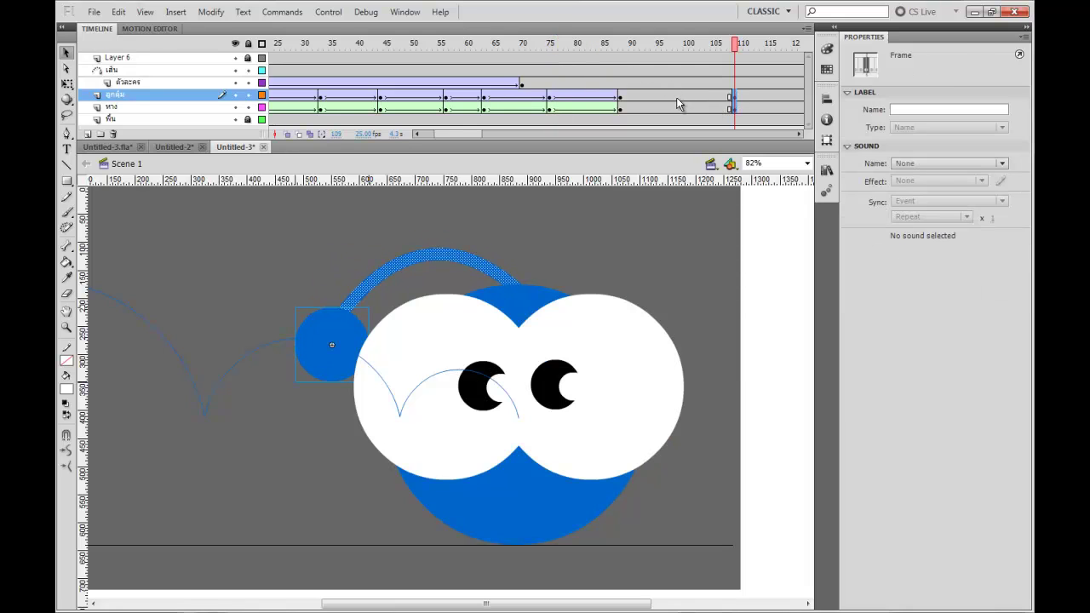
key("F6")
left_click(574, 238)
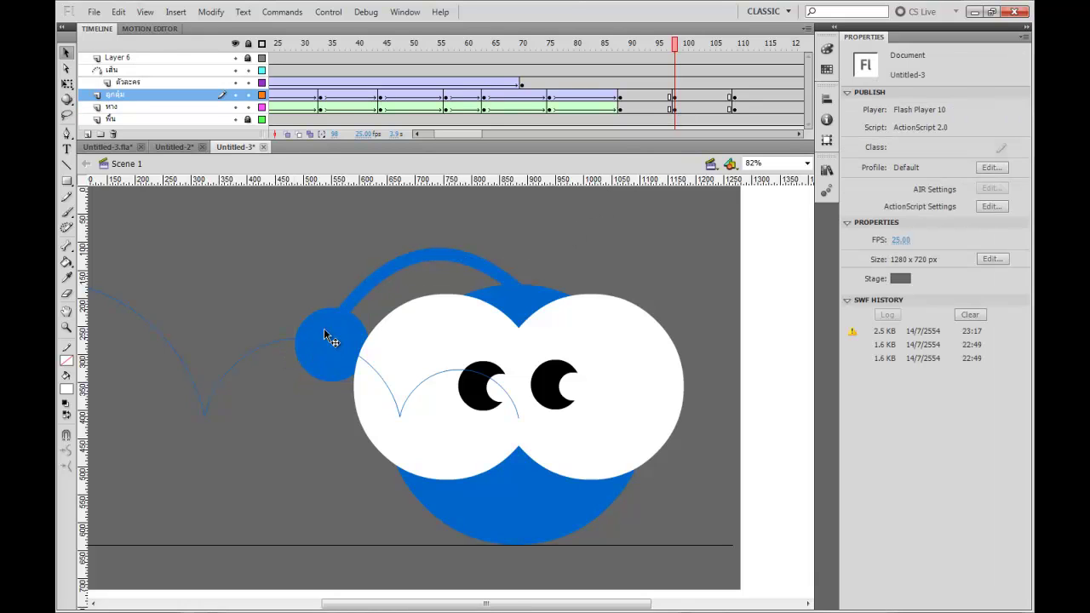
mouse_move(329, 331)
left_mouse_down()
mouse_move(333, 309)
mouse_move(339, 328)
left_mouse_up()
left_click(309, 376)
Between frames 88 and 109, apply a classic tween to the ball and a shape tween to the tail
left_click_drag(656, 95, 703, 107)
right_click(695, 95)
left_click(750, 136)
right_click(705, 109)
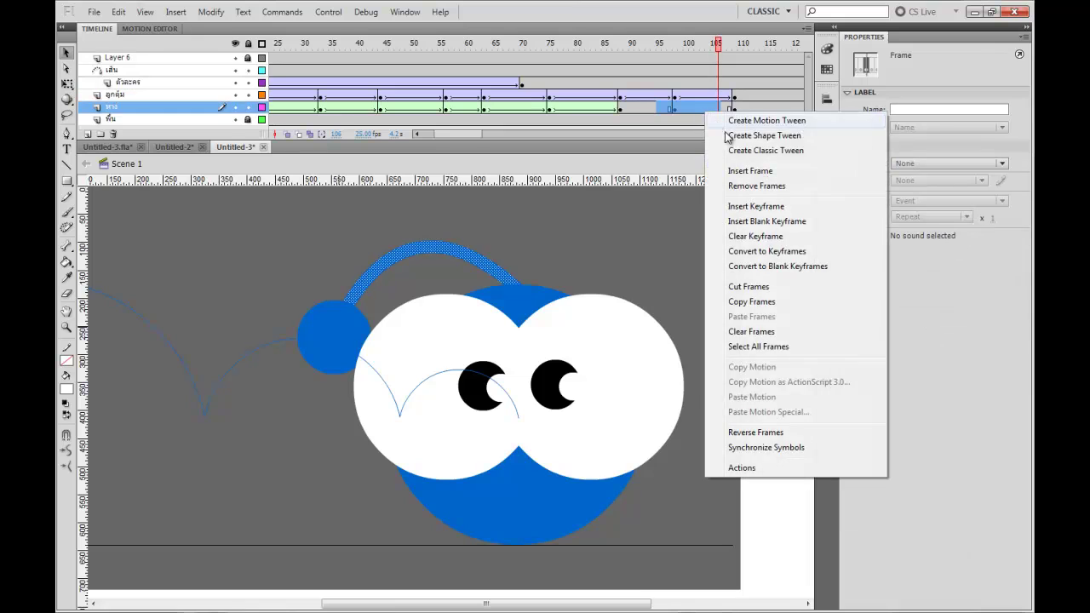
left_click(739, 131)
mouse_move(681, 47)
left_mouse_down()
mouse_move(625, 50)
mouse_move(739, 47)
mouse_move(585, 51)
mouse_move(740, 53)
mouse_move(622, 52)
mouse_move(708, 51)
mouse_move(737, 64)
mouse_move(518, 53)
mouse_move(670, 60)
left_mouse_up()
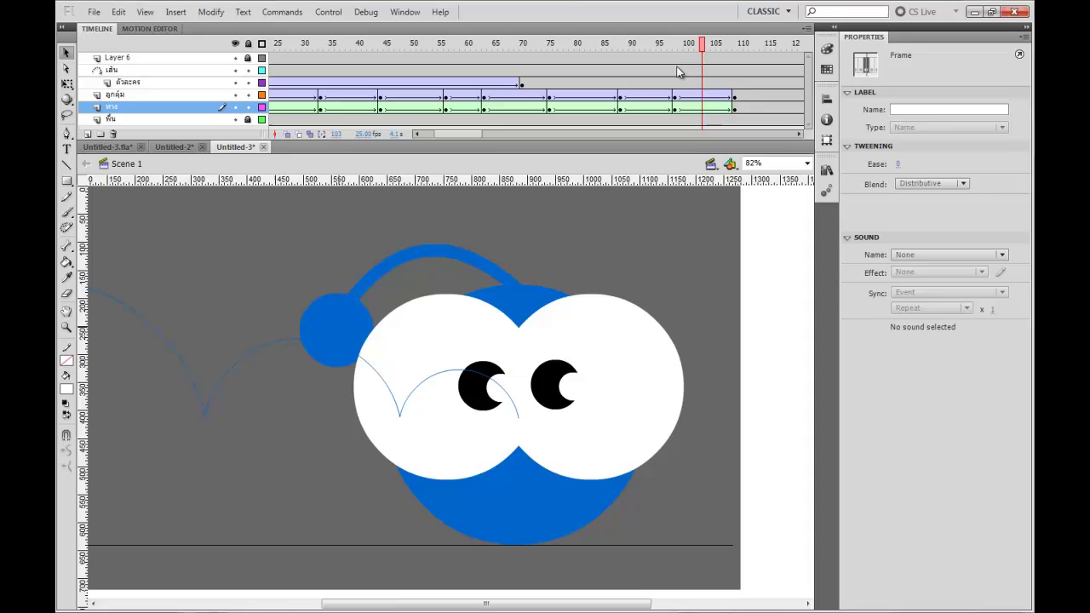
Replay the settling swing through frame 109, and preview the whole animation as a test movie
right_click(621, 105)
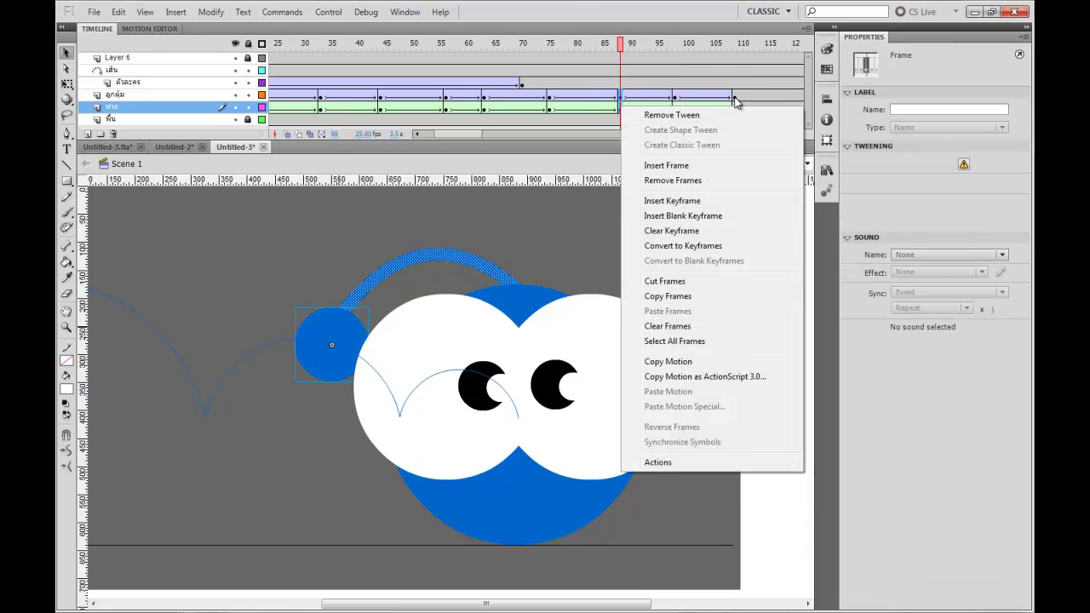
left_click(735, 98)
left_click_drag(655, 47, 485, 52)
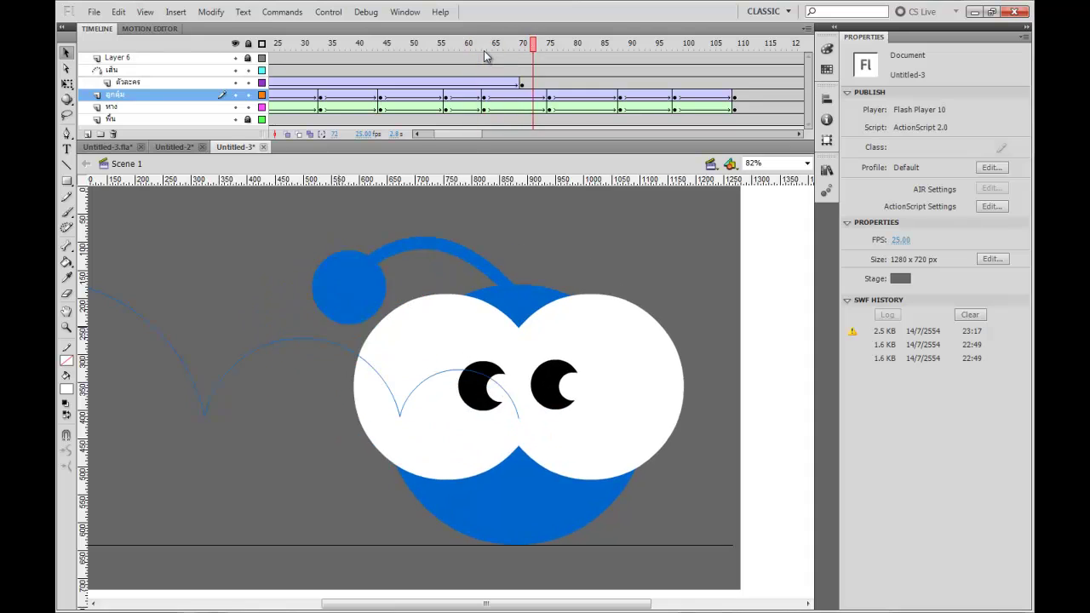
key("Return")
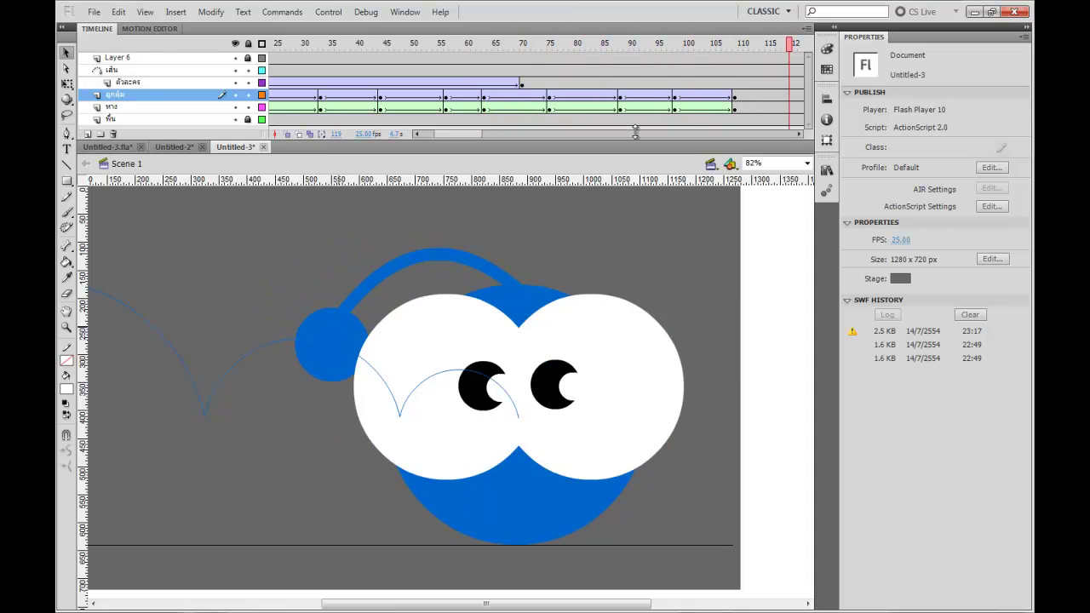
key("ctrl+Return")
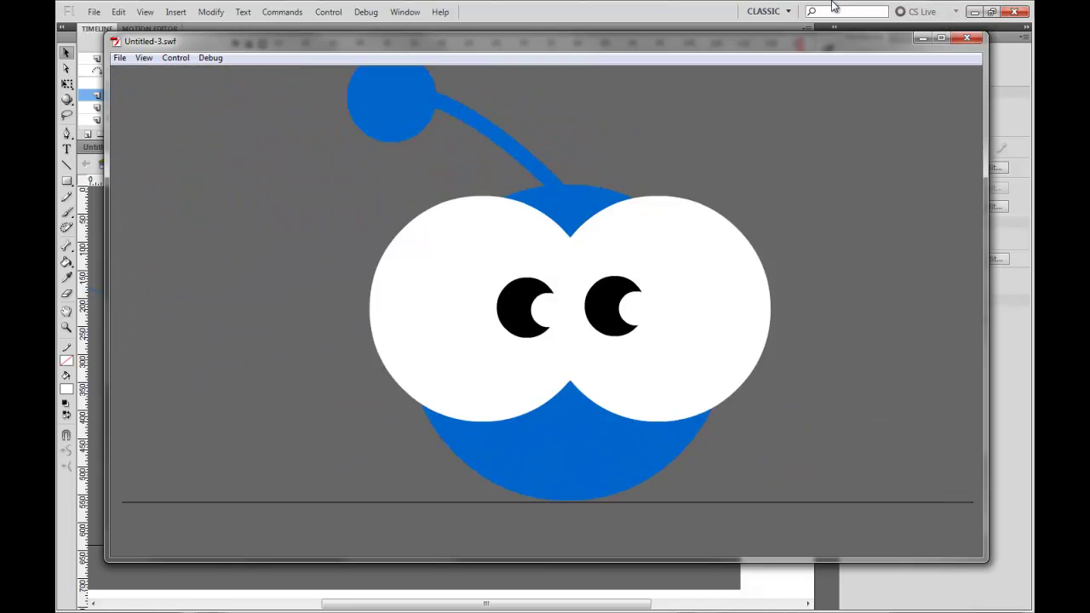
left_click(968, 38)
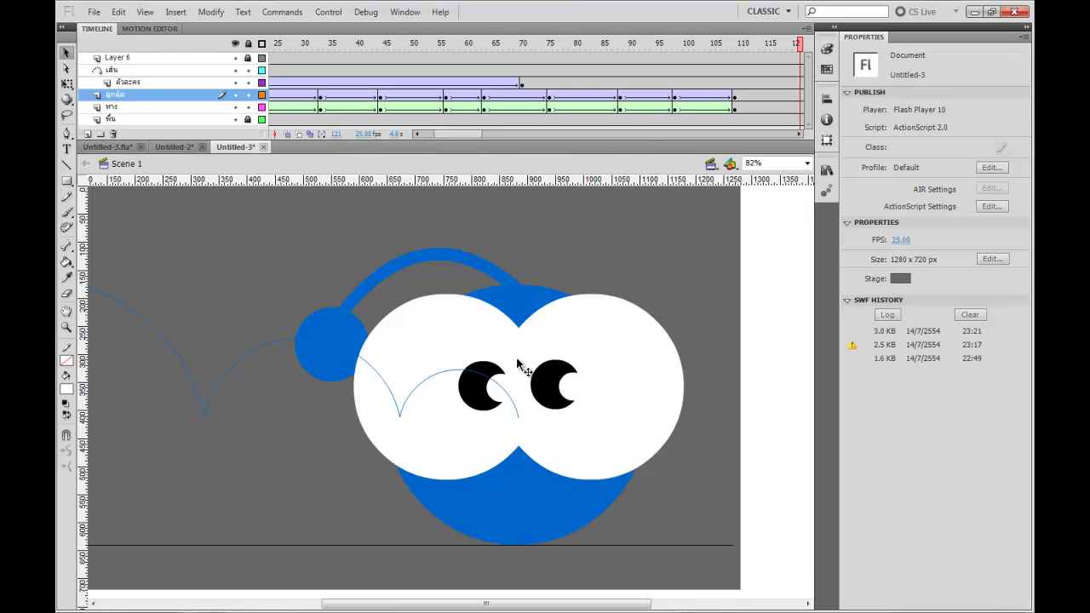
Add a keyframe for the character's head at frame 15, stretch it to about 590 px high and skew it sideways
key("ctrl+minus")
left_click_drag(473, 134, 442, 141)
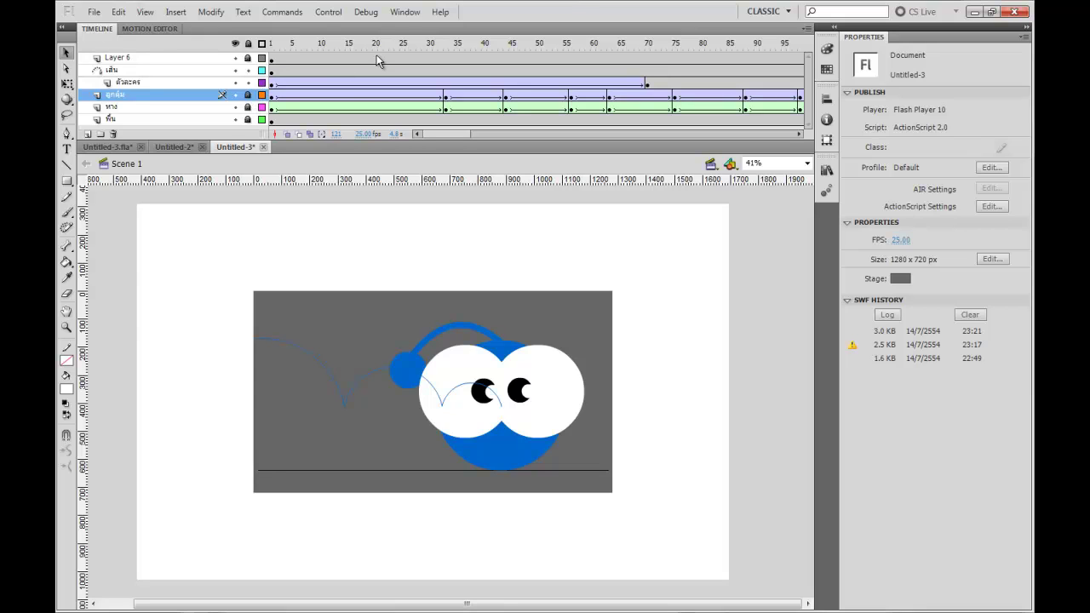
left_click_drag(271, 44, 349, 60)
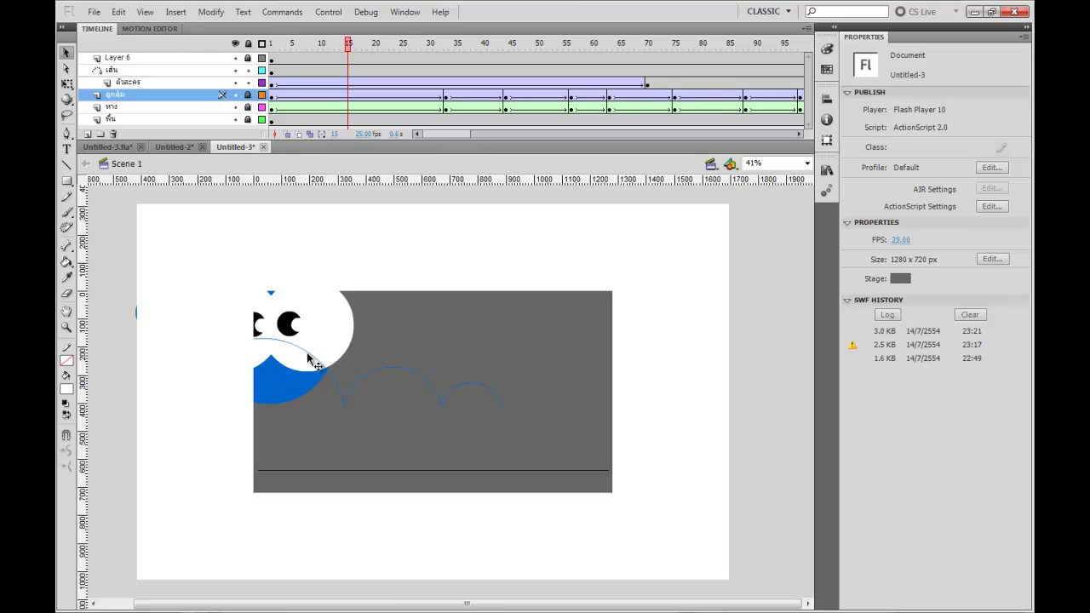
left_click(349, 84)
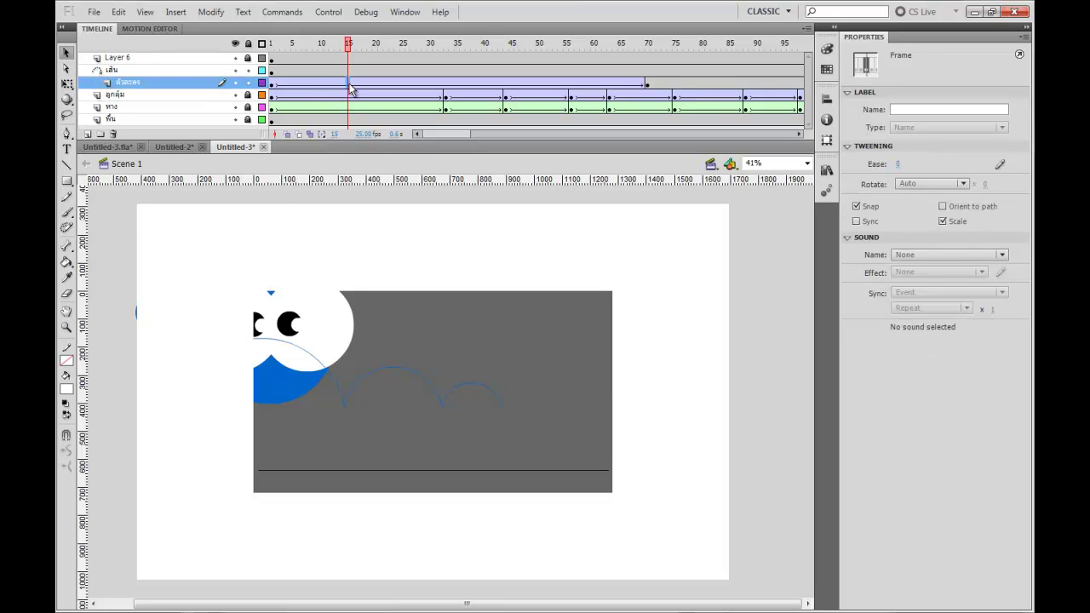
left_click(315, 328)
key("q")
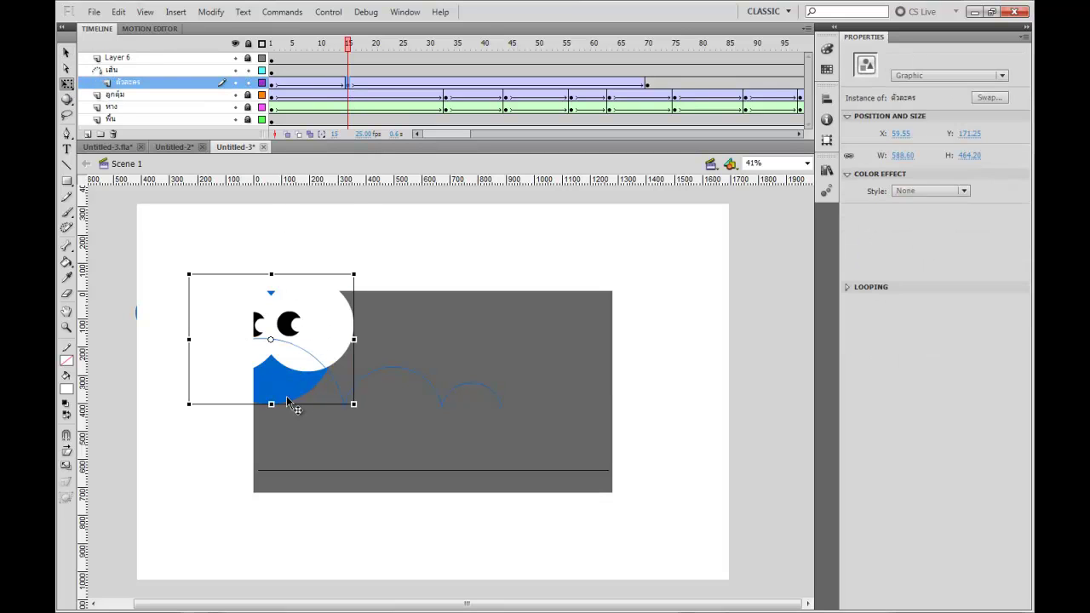
left_click_drag(271, 403, 290, 422)
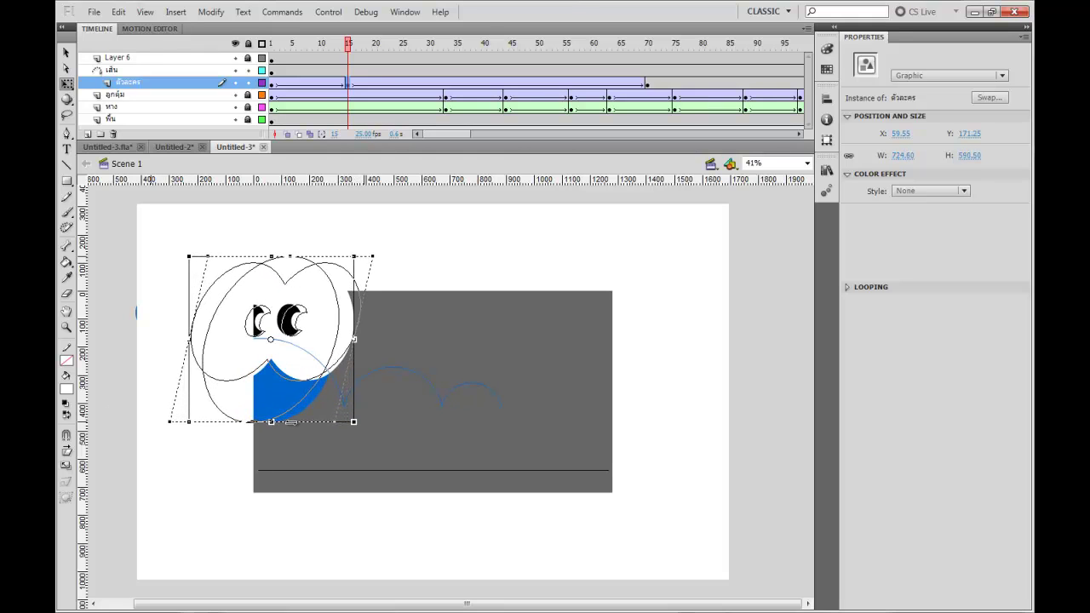
Add a head keyframe at frame 33 on the first landing and squash the head to a height of 474.50
left_click_drag(339, 48, 450, 85)
left_click(447, 85)
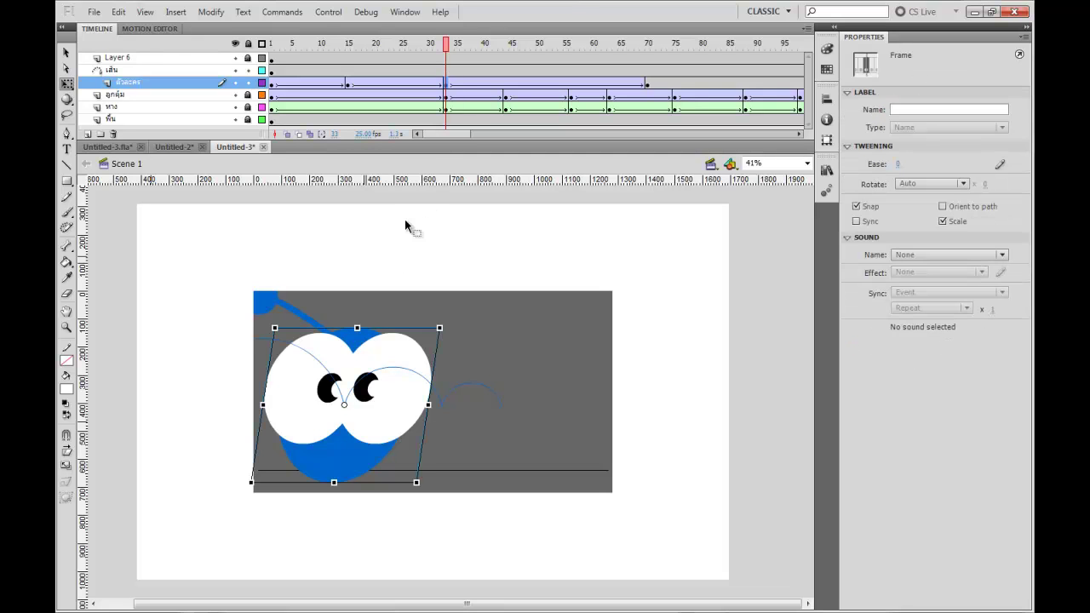
left_click(357, 331)
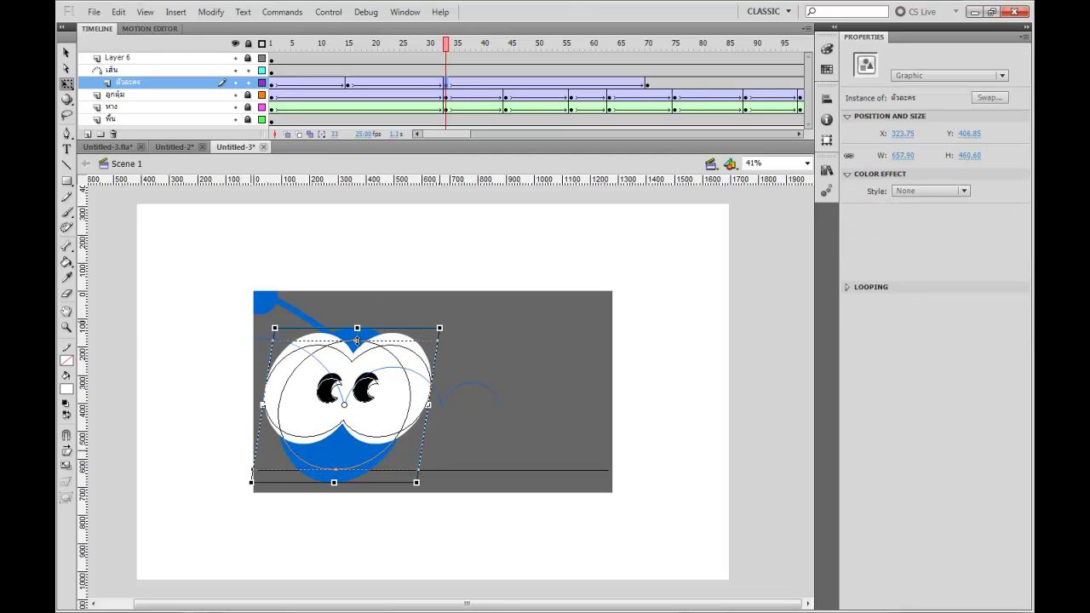
left_click_drag(357, 340, 353, 356)
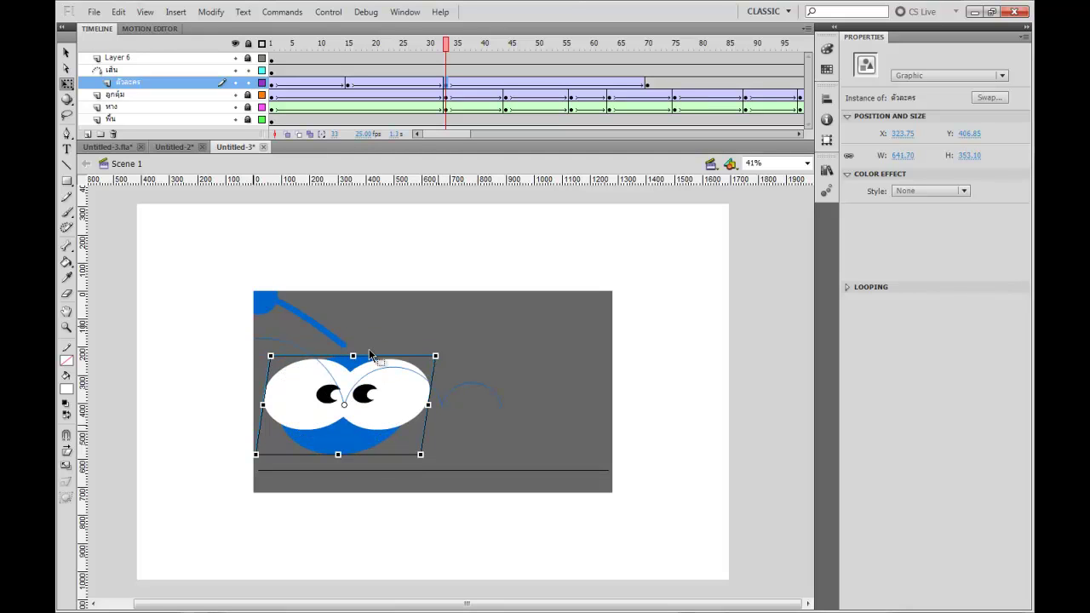
key("ctrl+z")
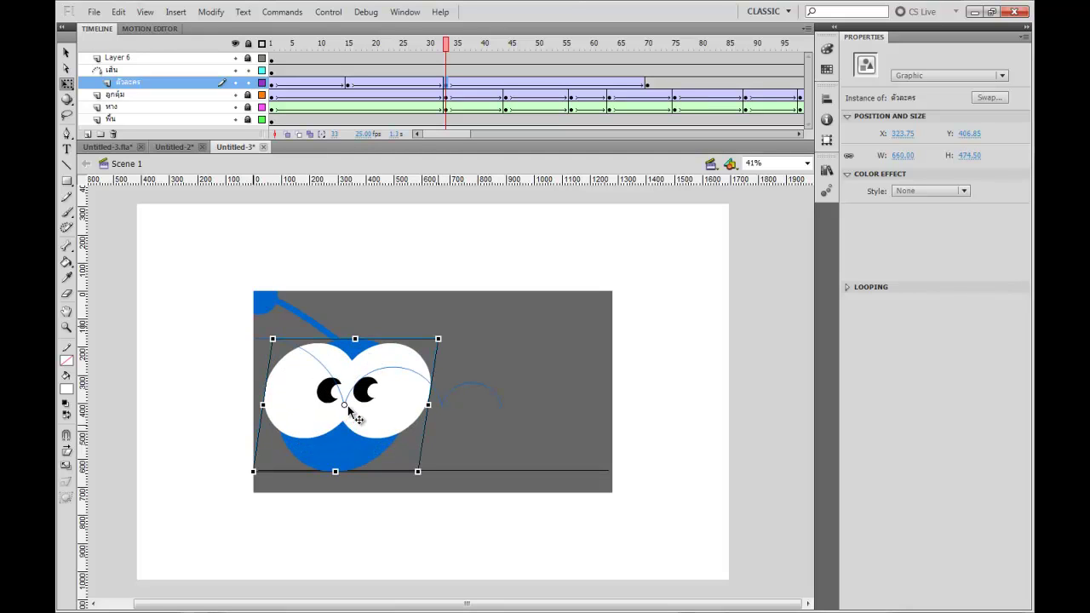
Squash the head at frame 33 further to a height of 326.30 and nudge it to X 324.85, Y 412.15
key("ctrl+=")
scroll(449, 384, "down", 2)
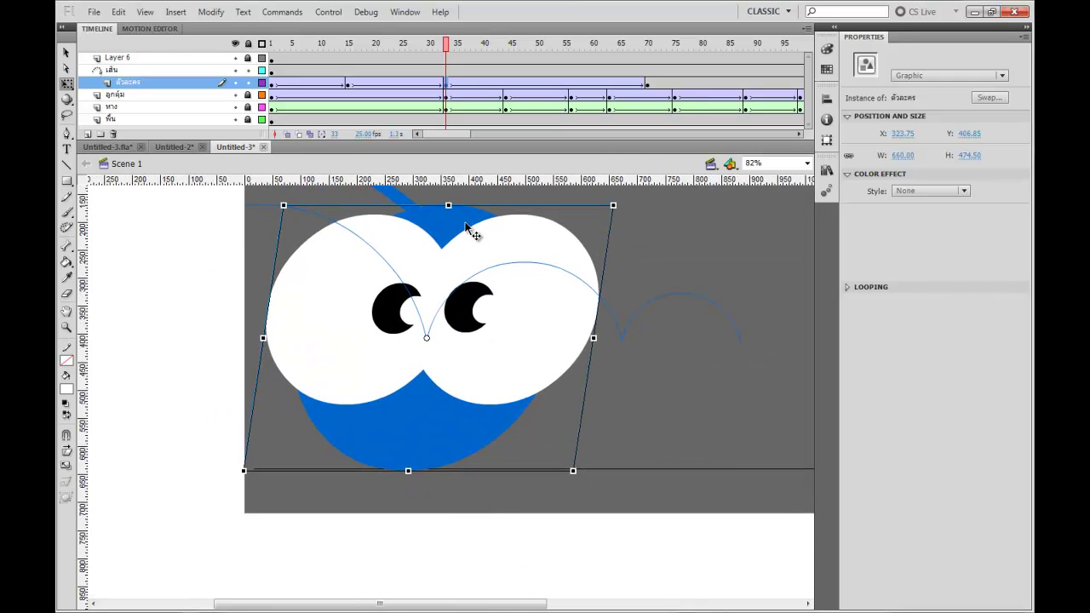
left_click_drag(450, 204, 446, 247)
left_click_drag(450, 343, 461, 423)
key("space")
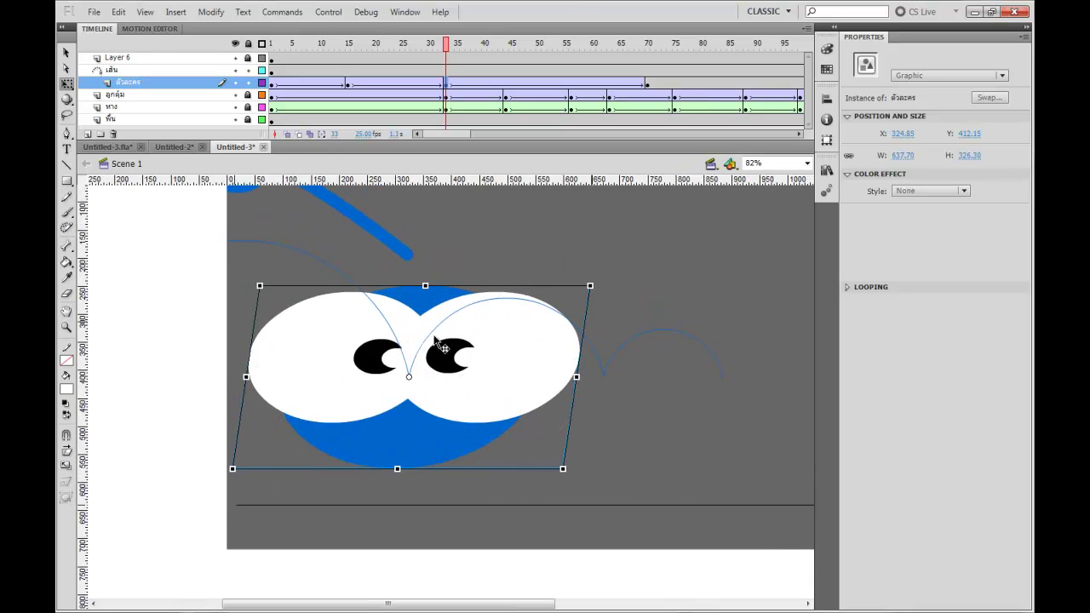
left_click(468, 225)
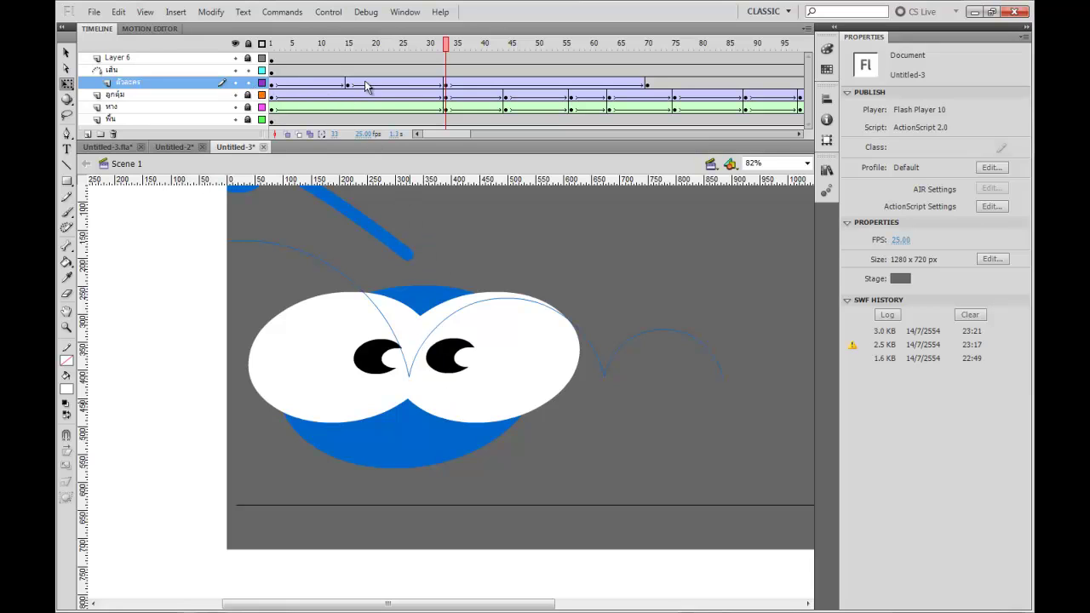
Stretch the head at frame 33 back down to the ground line, to a height of 450.20
right_click(446, 85)
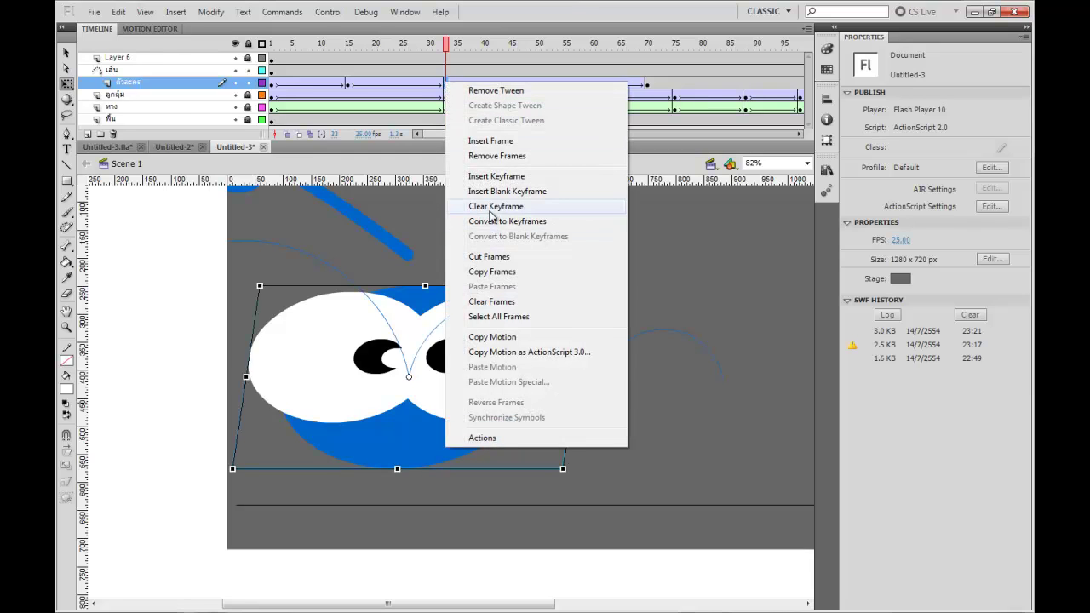
left_click(416, 252)
left_click(441, 413)
left_click_drag(398, 469, 400, 505)
left_click_drag(575, 444, 450, 444)
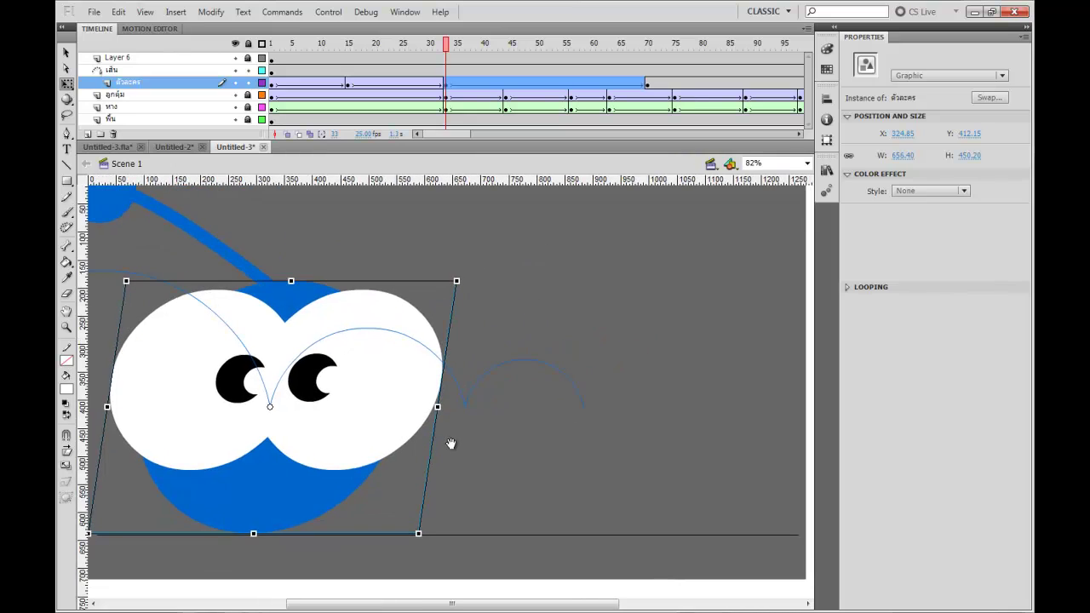
Add a head keyframe at frame 44, in mid-bounce, and stretch the head vertically to a height of 586.50
left_click_drag(444, 47, 508, 44)
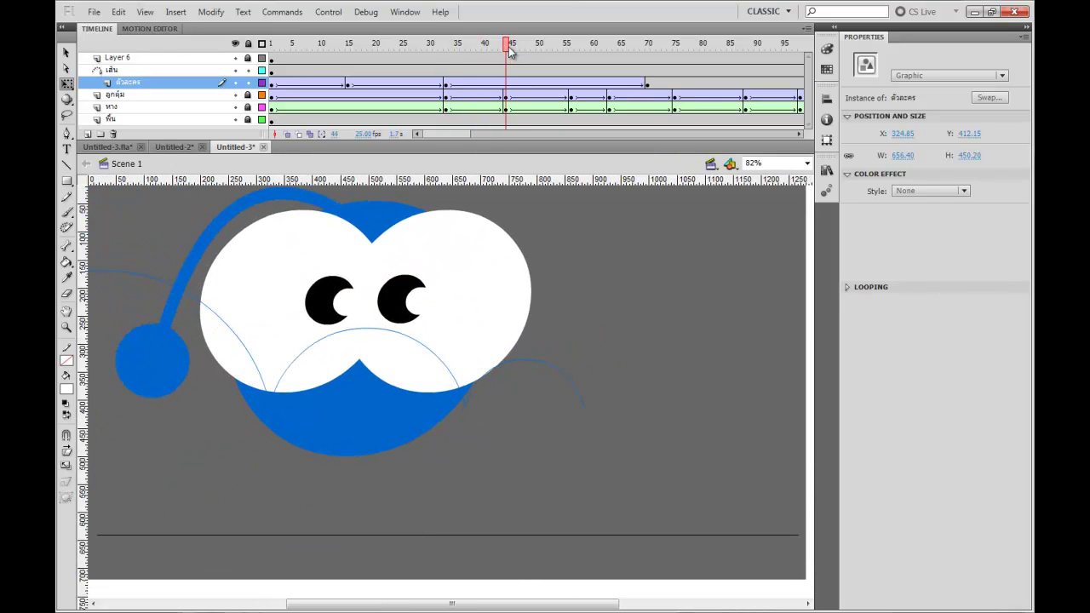
left_click(508, 84)
left_click(509, 84)
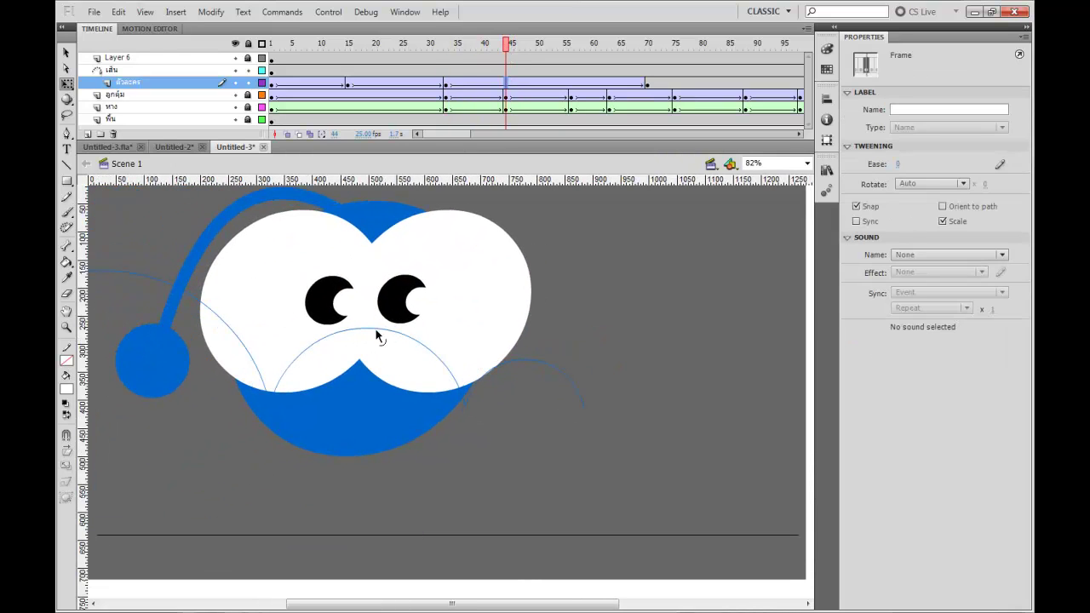
key("F6")
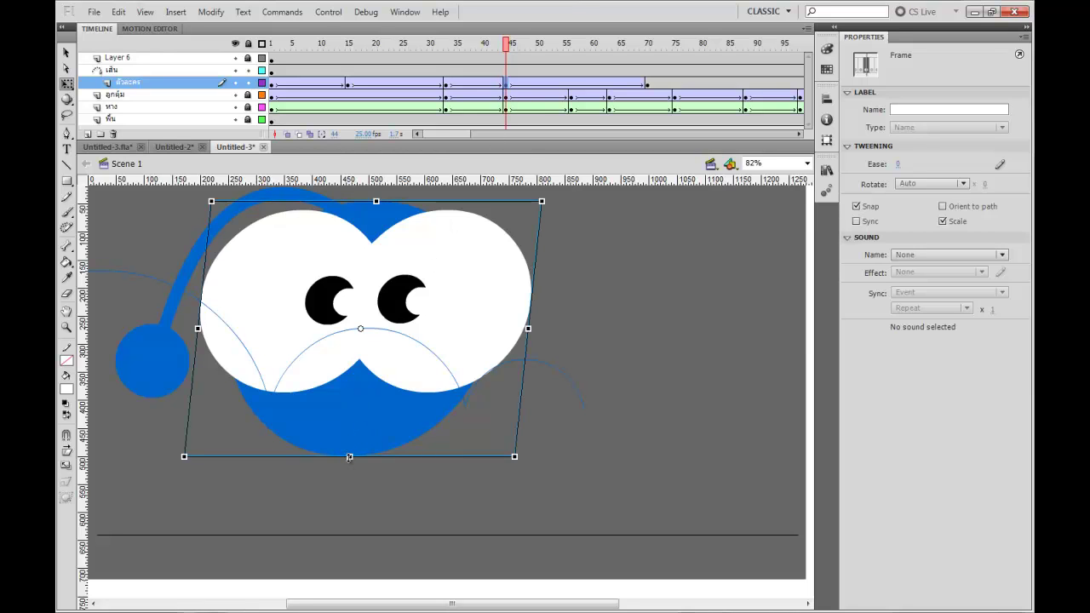
left_click_drag(349, 458, 345, 493)
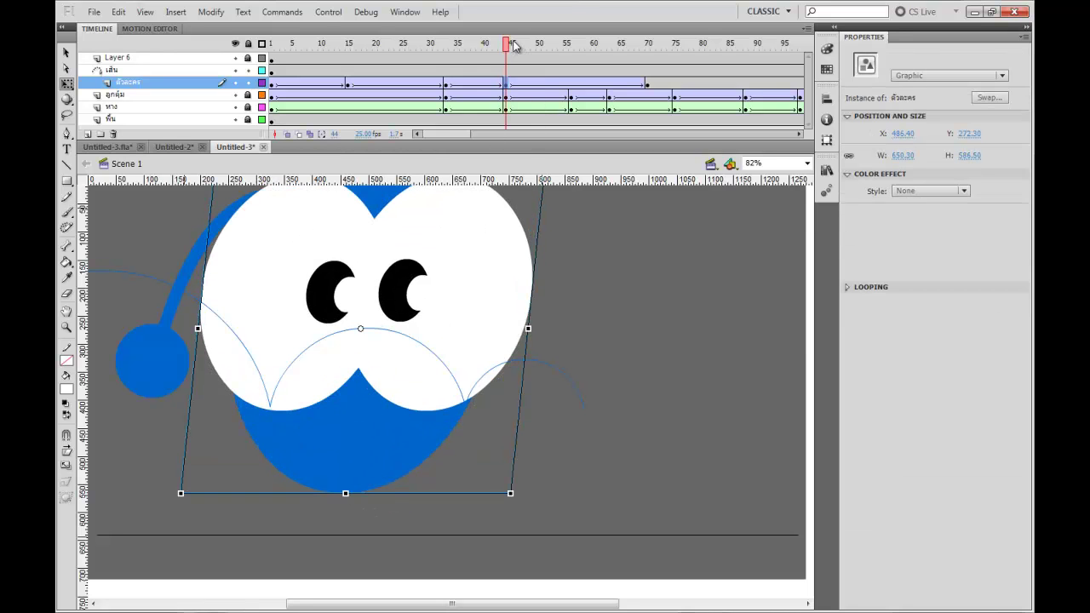
Add a head keyframe at frame 56, on the second landing, and squash the head's lower edge up to the ground line
left_click_drag(515, 45, 571, 55)
left_click(570, 83)
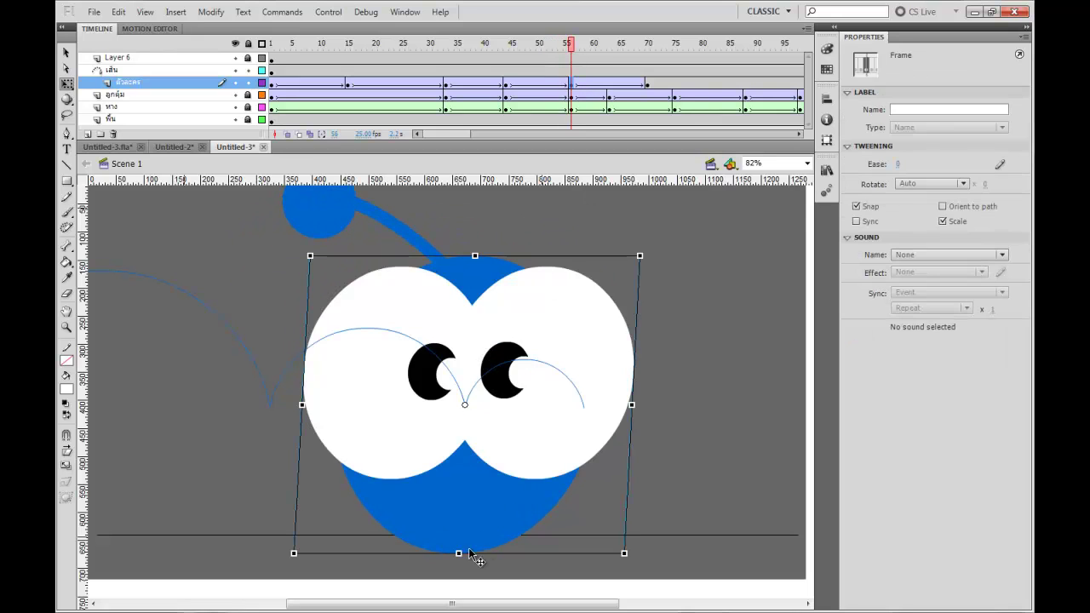
left_click_drag(459, 554, 460, 535)
Add a head keyframe at frame 63, in the middle of the third bounce, and stretch the head slightly downward
key("space")
left_click_drag(607, 347, 511, 349)
left_click_drag(585, 42, 619, 48)
left_click(615, 85)
left_click(610, 85)
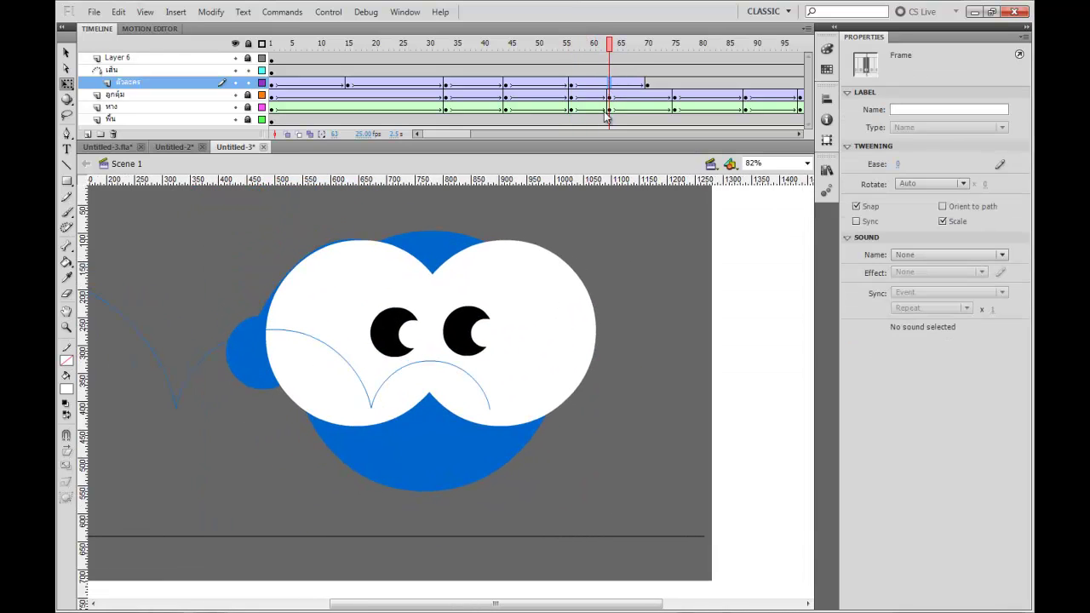
left_click_drag(426, 490, 430, 502)
Play back the last bounces from frame 41 to check the head's squash and stretch
left_click_drag(612, 44, 500, 45)
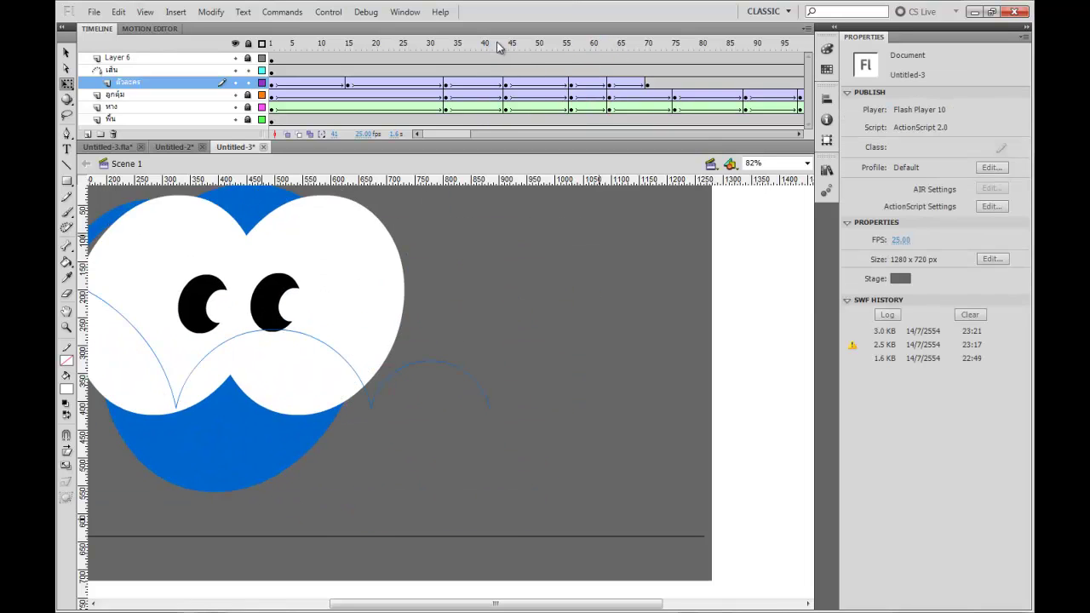
key("Return")
left_click(690, 48)
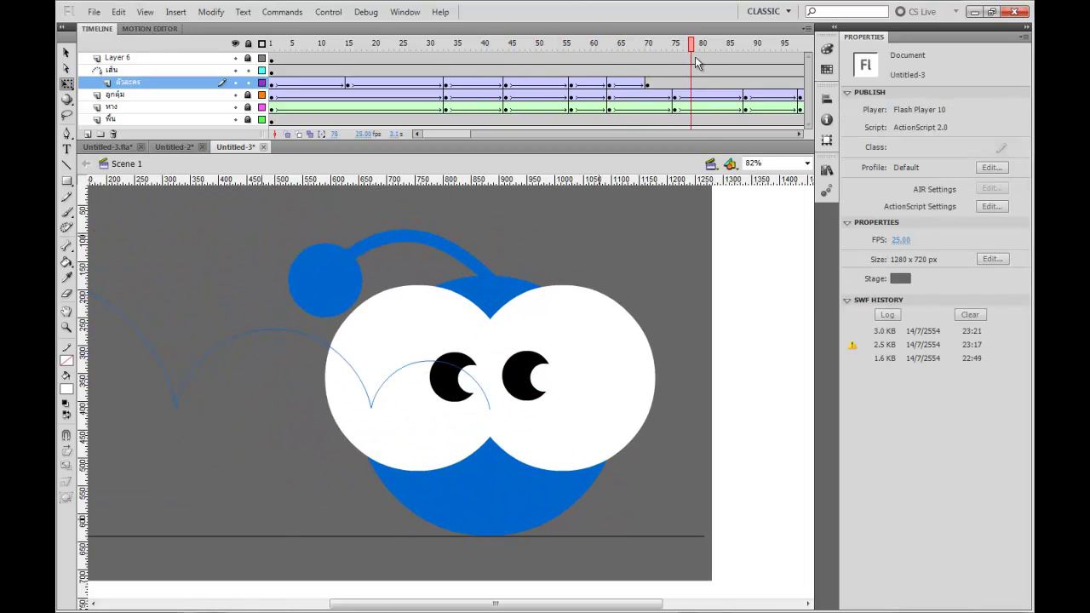
Add head keyframes at frames 88 and 78, and squash the head from above at frame 78 to a height of 445.90
left_click_drag(675, 47, 679, 75)
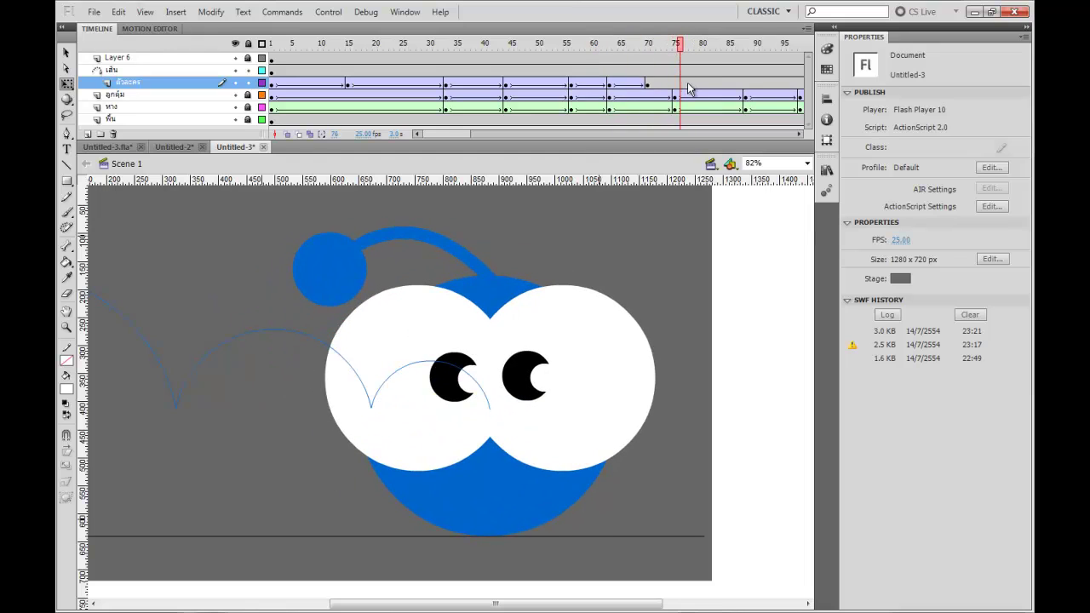
left_click(744, 83)
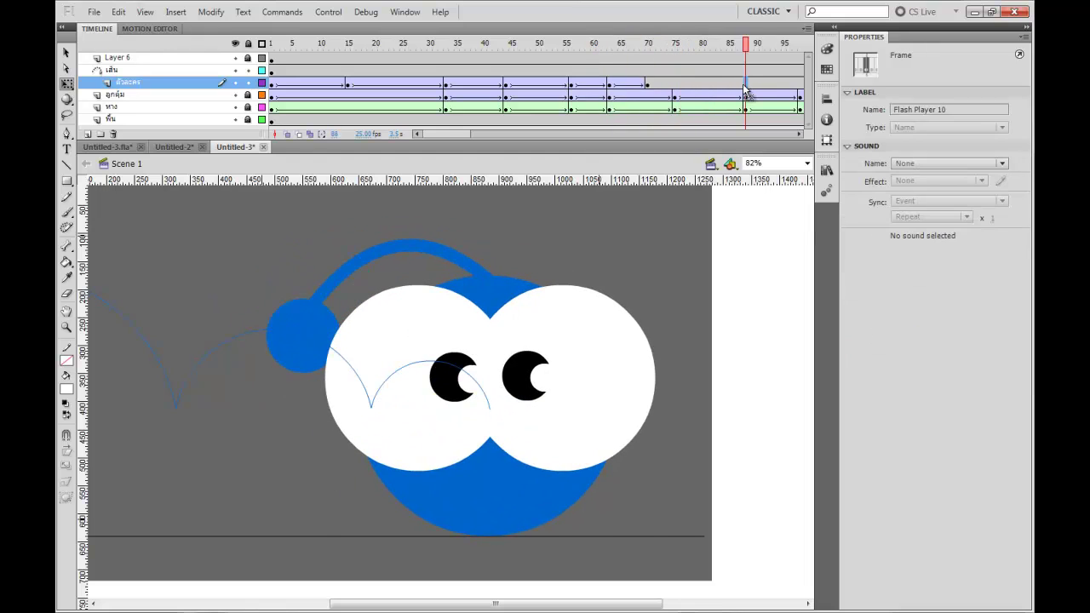
left_click(692, 84)
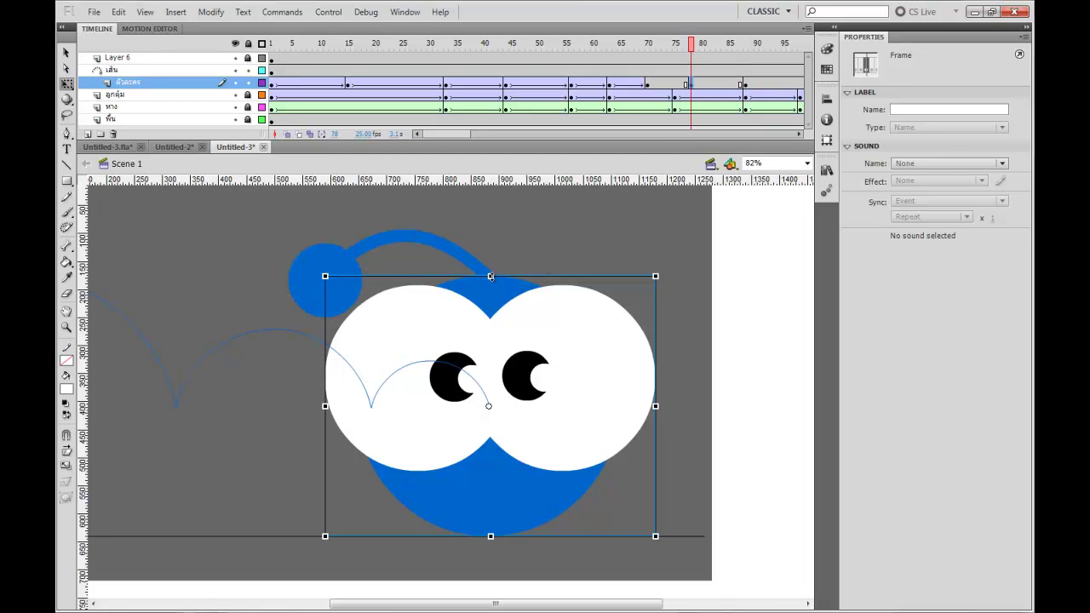
left_click_drag(490, 277, 502, 298)
key("ctrl+z")
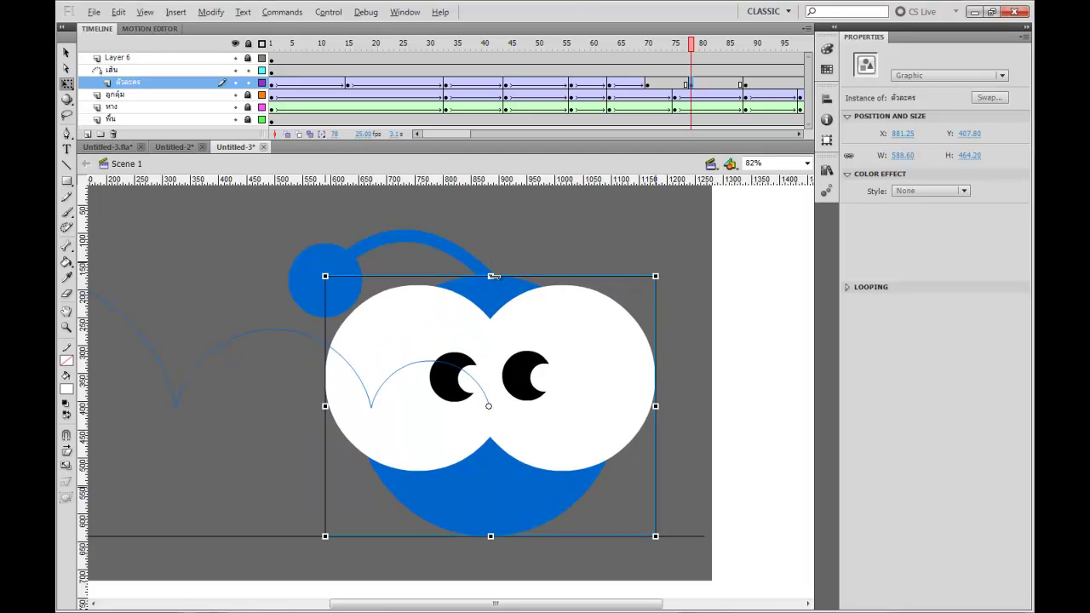
left_click_drag(490, 276, 486, 286)
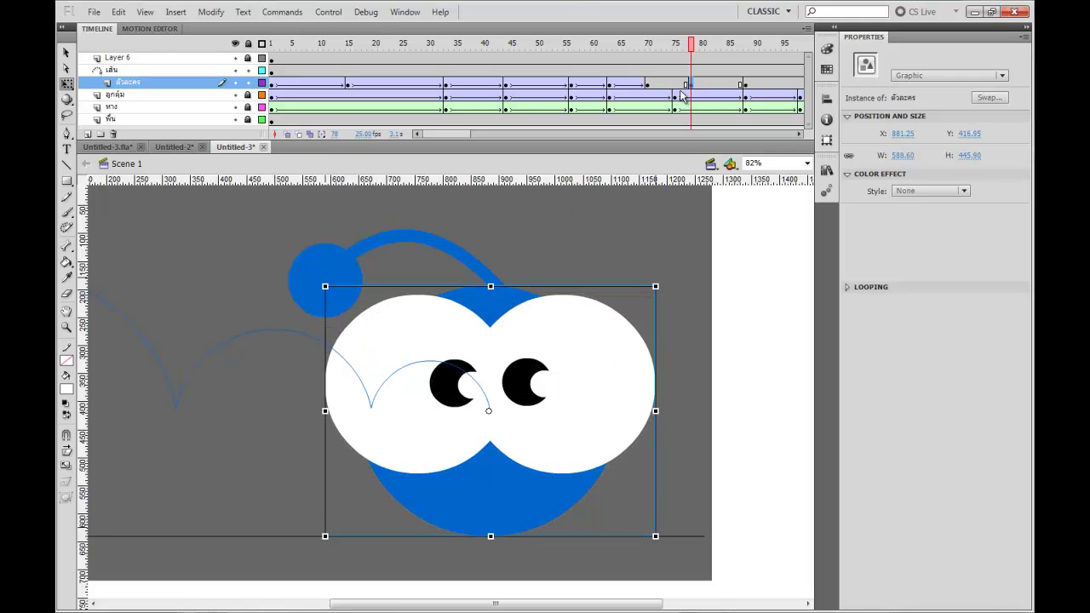
Create classic tweens on the head layer between the keyframes at frames 70, 78 and 88
left_click(694, 84)
right_click(669, 84)
left_click(711, 119)
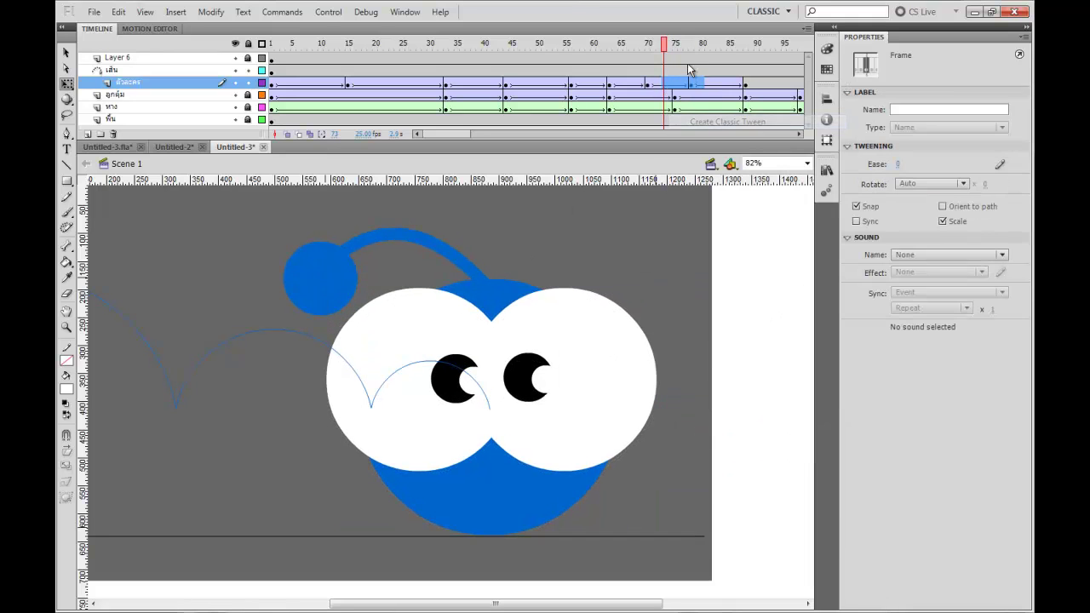
Play back the final landing from about frame 60 to check how the head settles
left_click(590, 44)
key("Return")
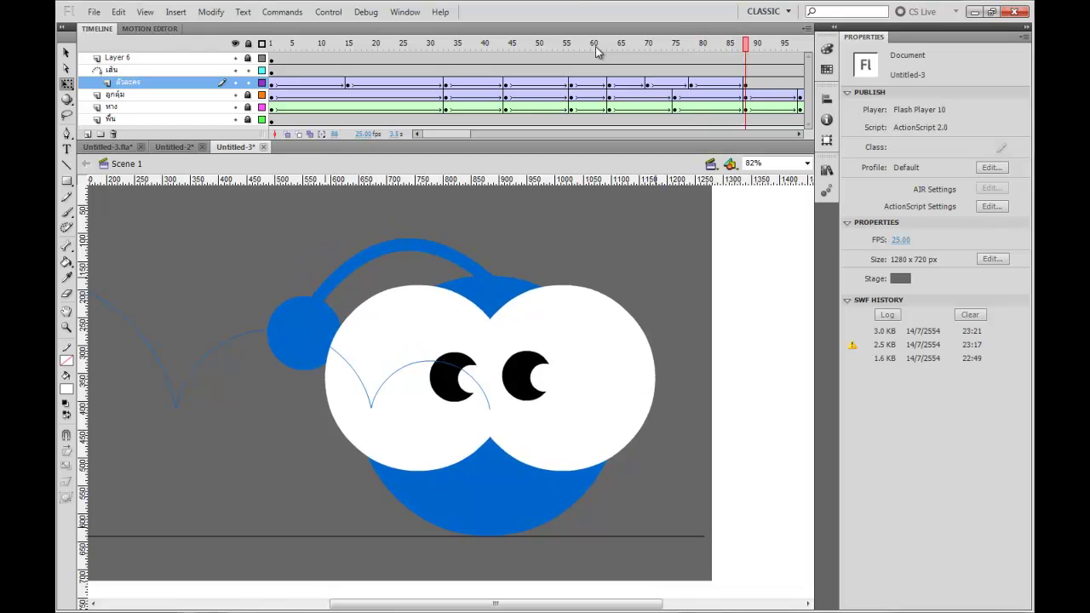
key("comma")
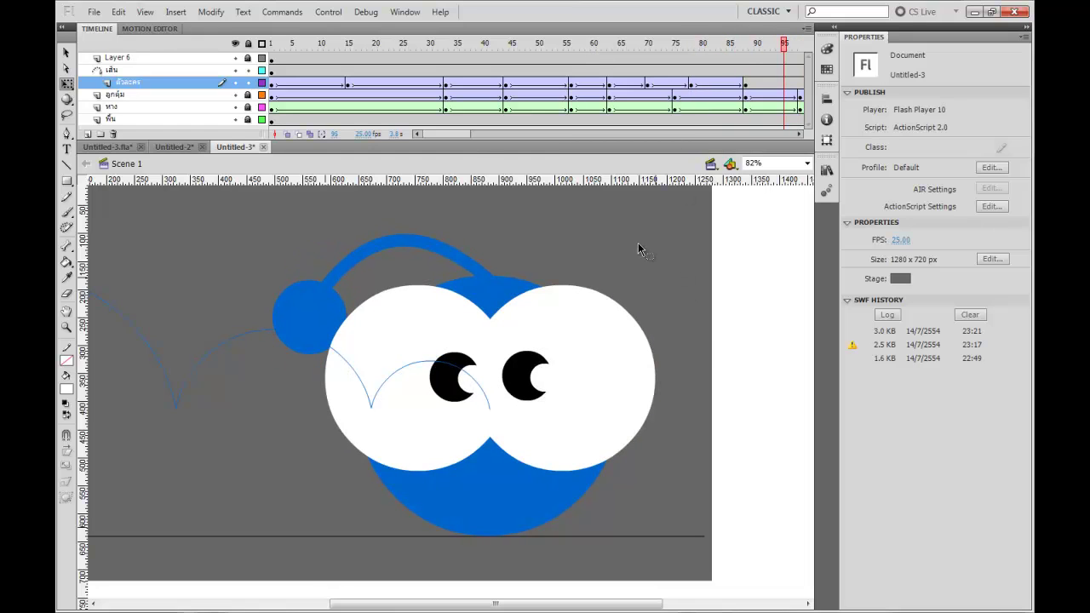
Move the head keyframes at frames 78 and 88 to frames 75 and 81, and squash the head at frame 75 to a height of 424.50
left_click_drag(447, 134, 460, 134)
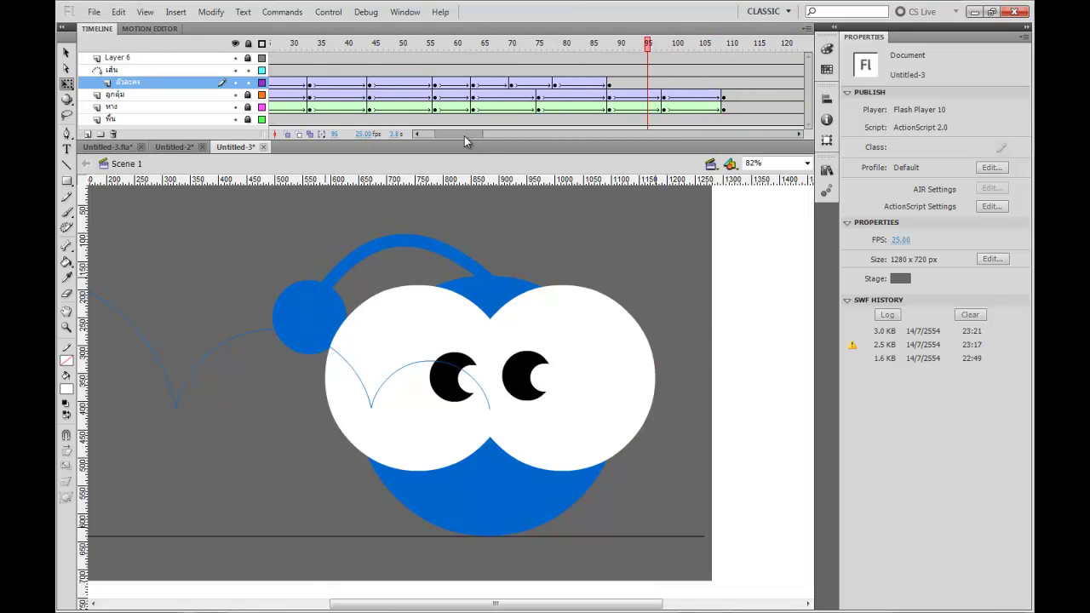
left_click(550, 83)
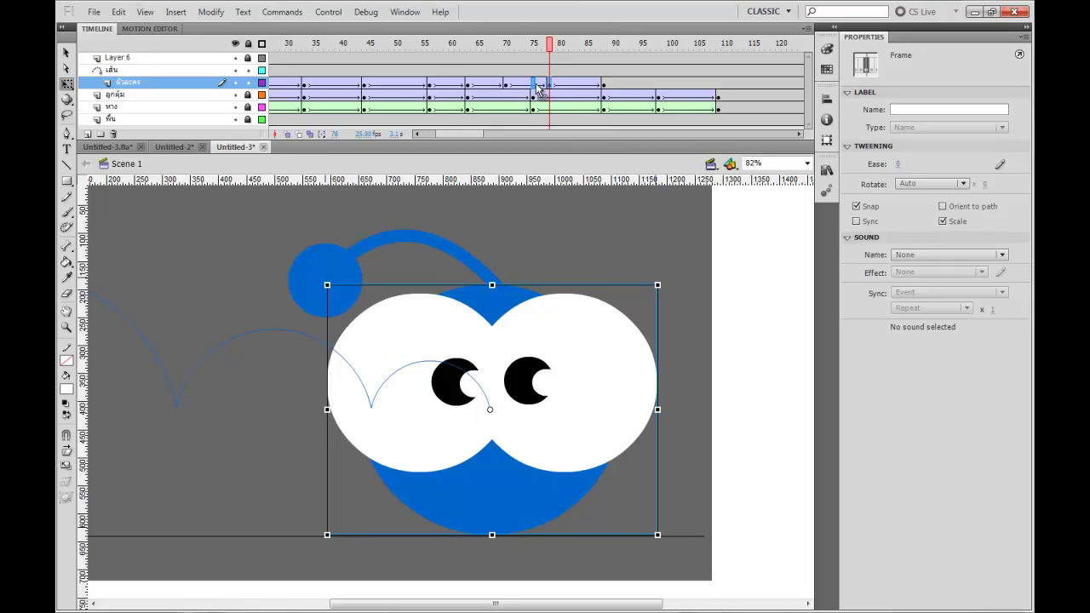
left_click_drag(538, 86, 535, 85)
left_click(607, 86)
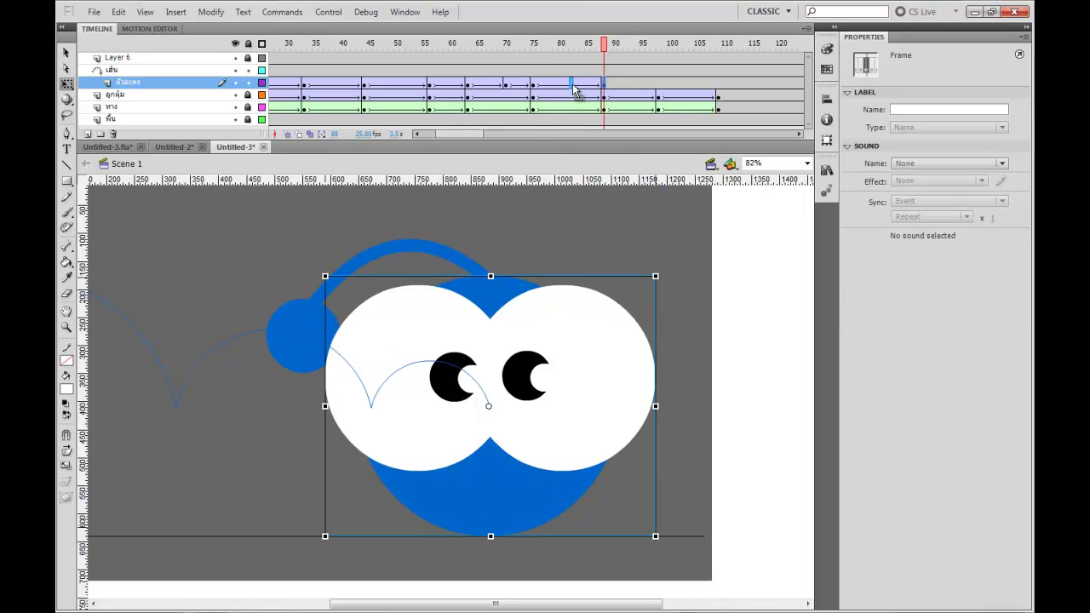
left_click_drag(566, 89, 564, 87)
left_click(533, 85)
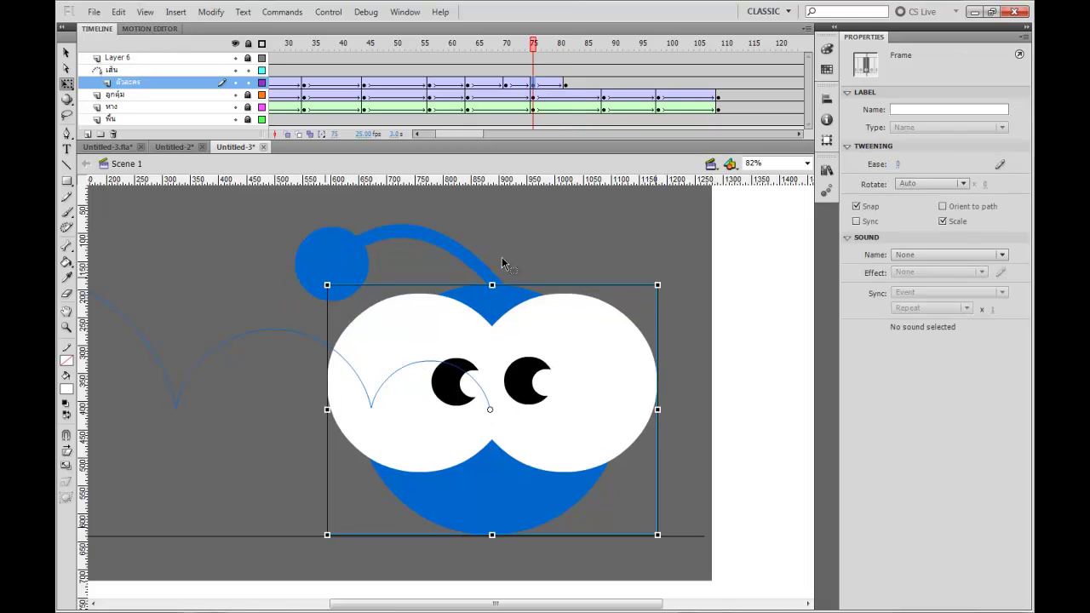
left_click_drag(492, 283, 493, 296)
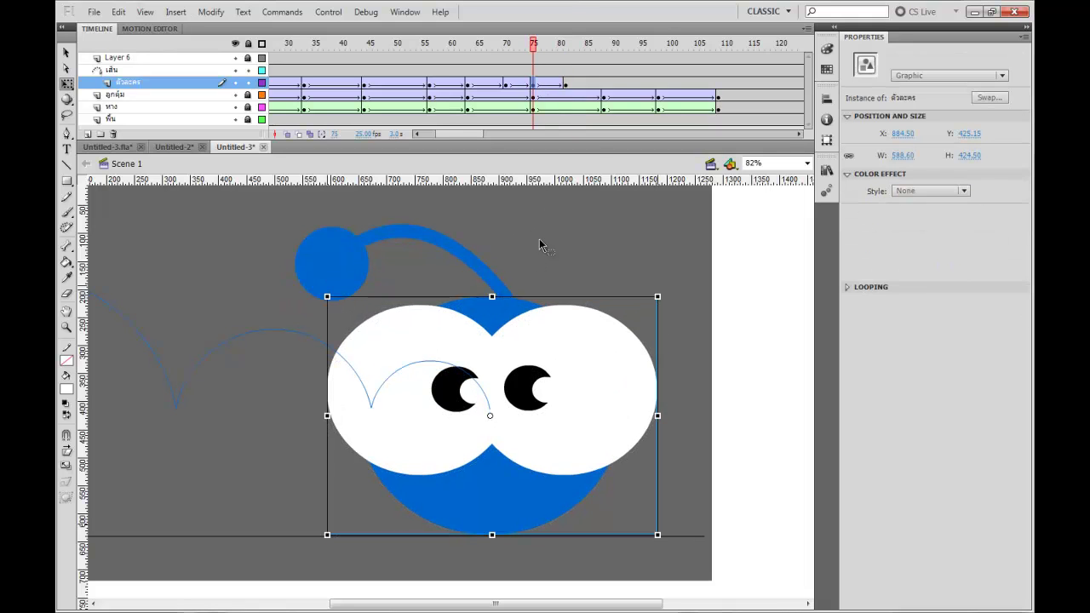
Add head keyframes at frames 95 and 88, and squash the head slightly from above at frame 88
left_click_drag(617, 88, 642, 88)
left_click(602, 87)
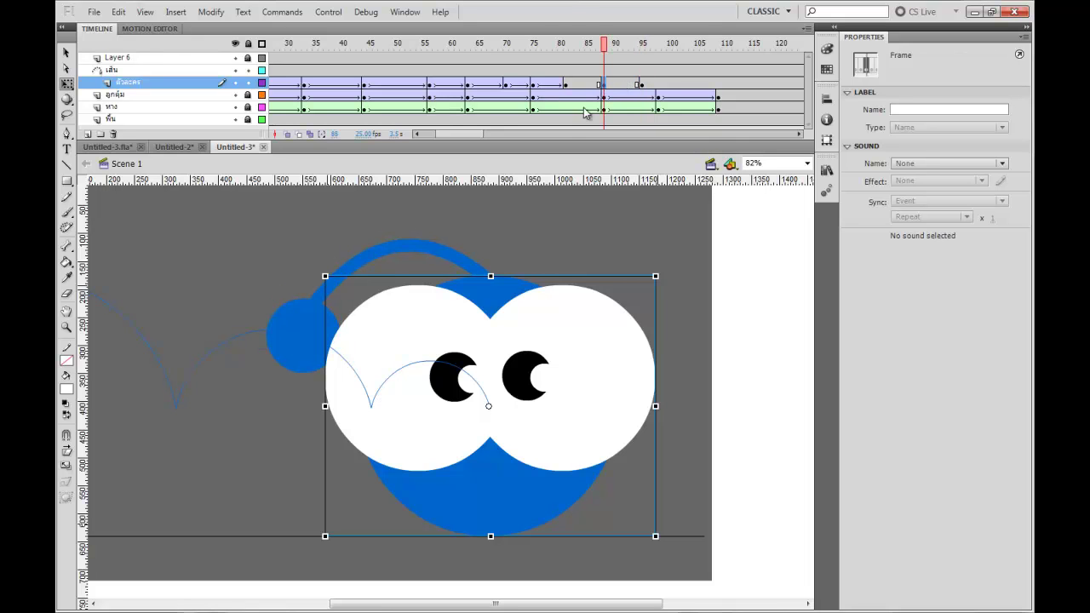
left_click_drag(491, 276, 490, 283)
Create classic tweens on the head layer between the keyframes at frames 81, 88 and 95
left_click_drag(618, 86, 594, 83)
right_click(594, 84)
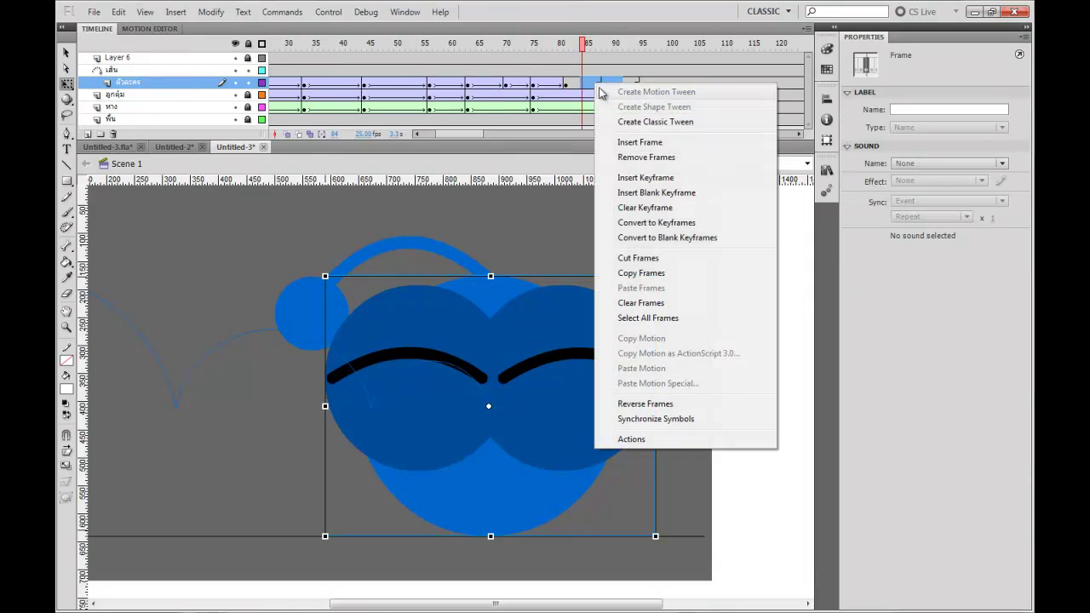
left_click(628, 117)
Play back the timeline from about frame 52 and test the whole animation as a movie
left_click(563, 46)
left_click_drag(562, 47, 409, 46)
key("Return")
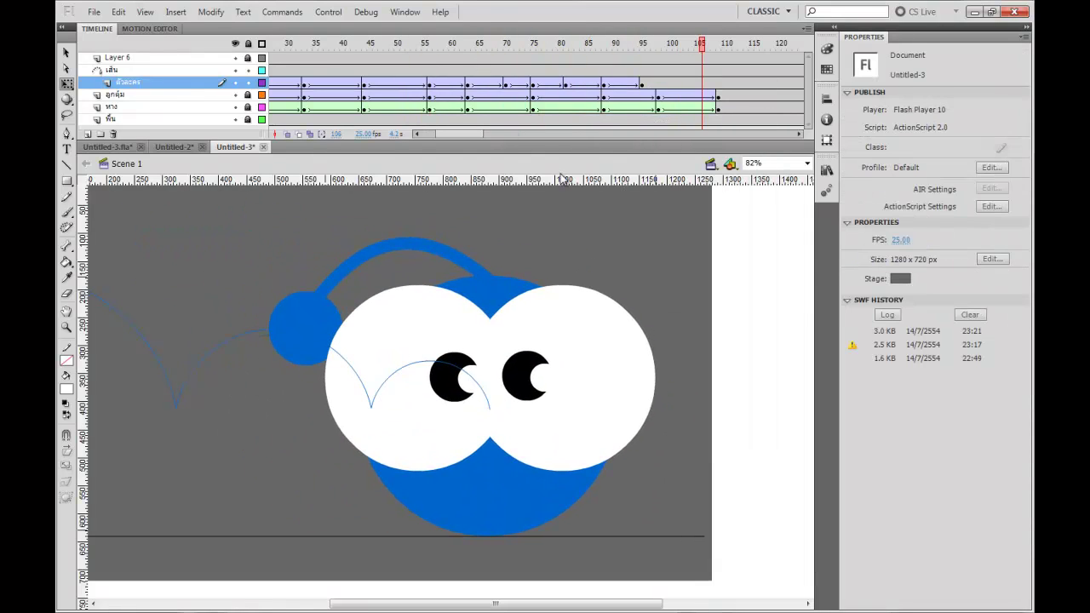
key("ctrl+Return")
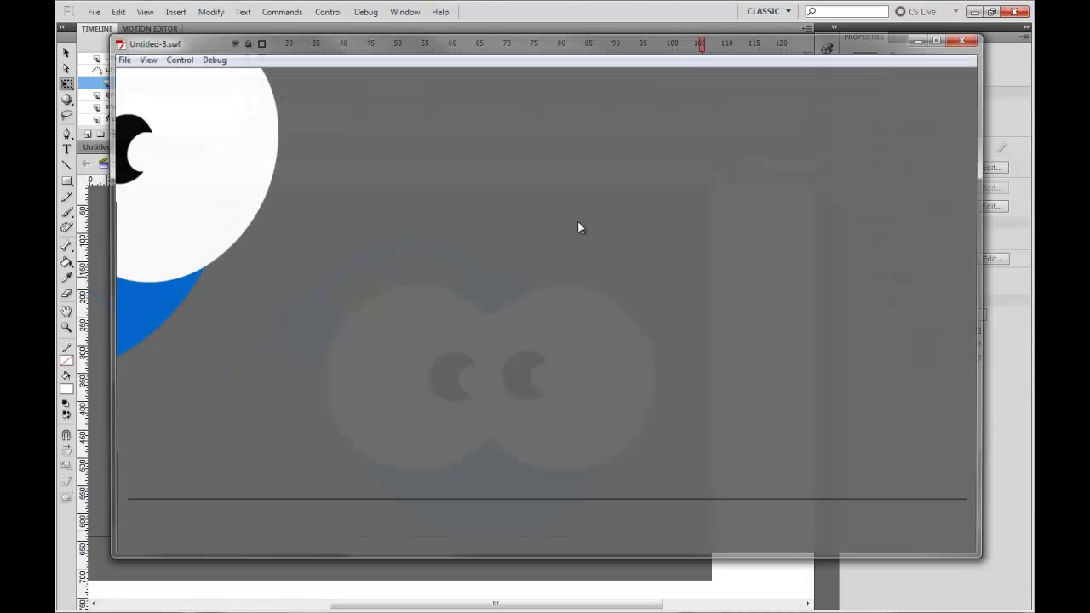